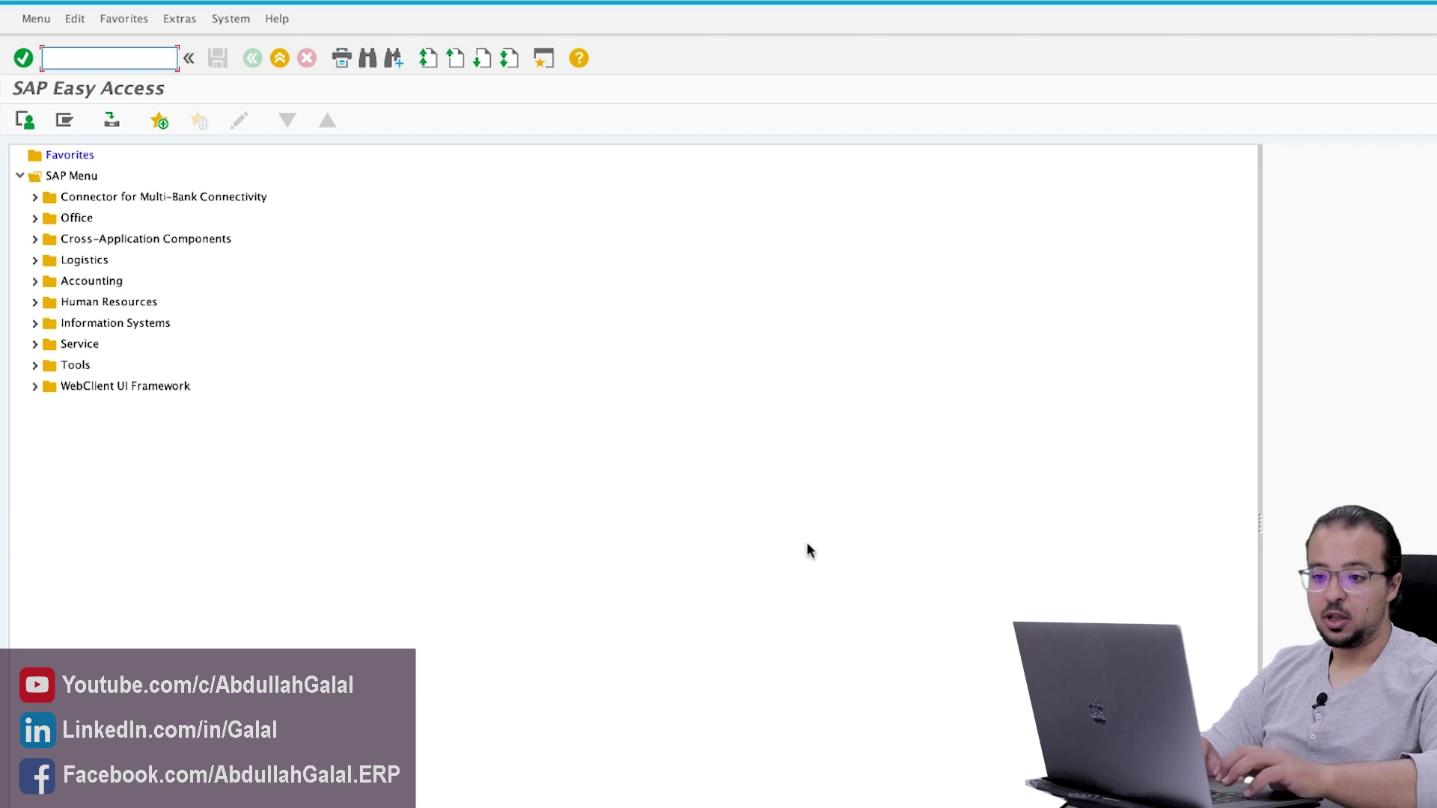
Open condition contract editing (WCOCO) under Logistics > Settlement Management > Condition Contract Management > Master Data
click(35, 281)
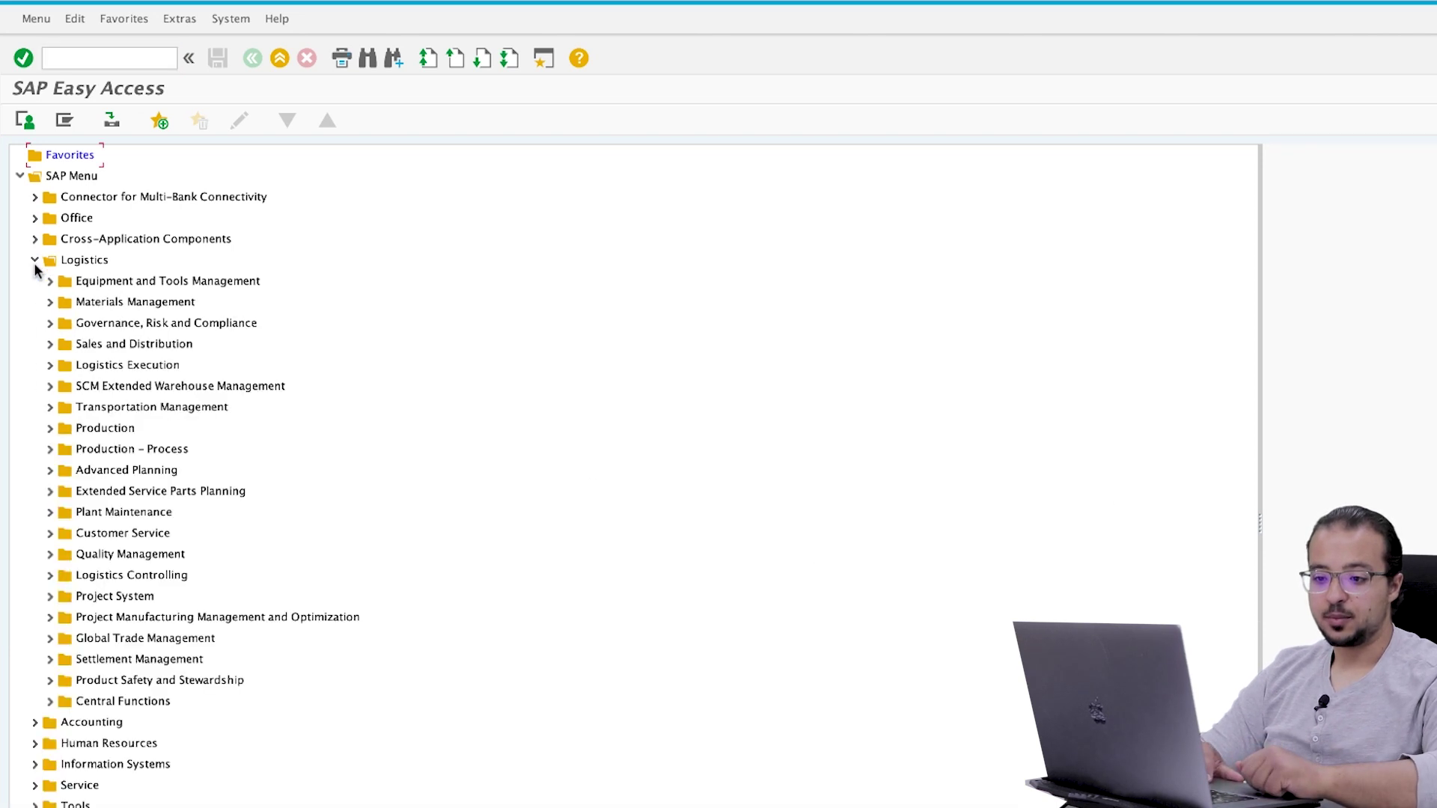
click(48, 660)
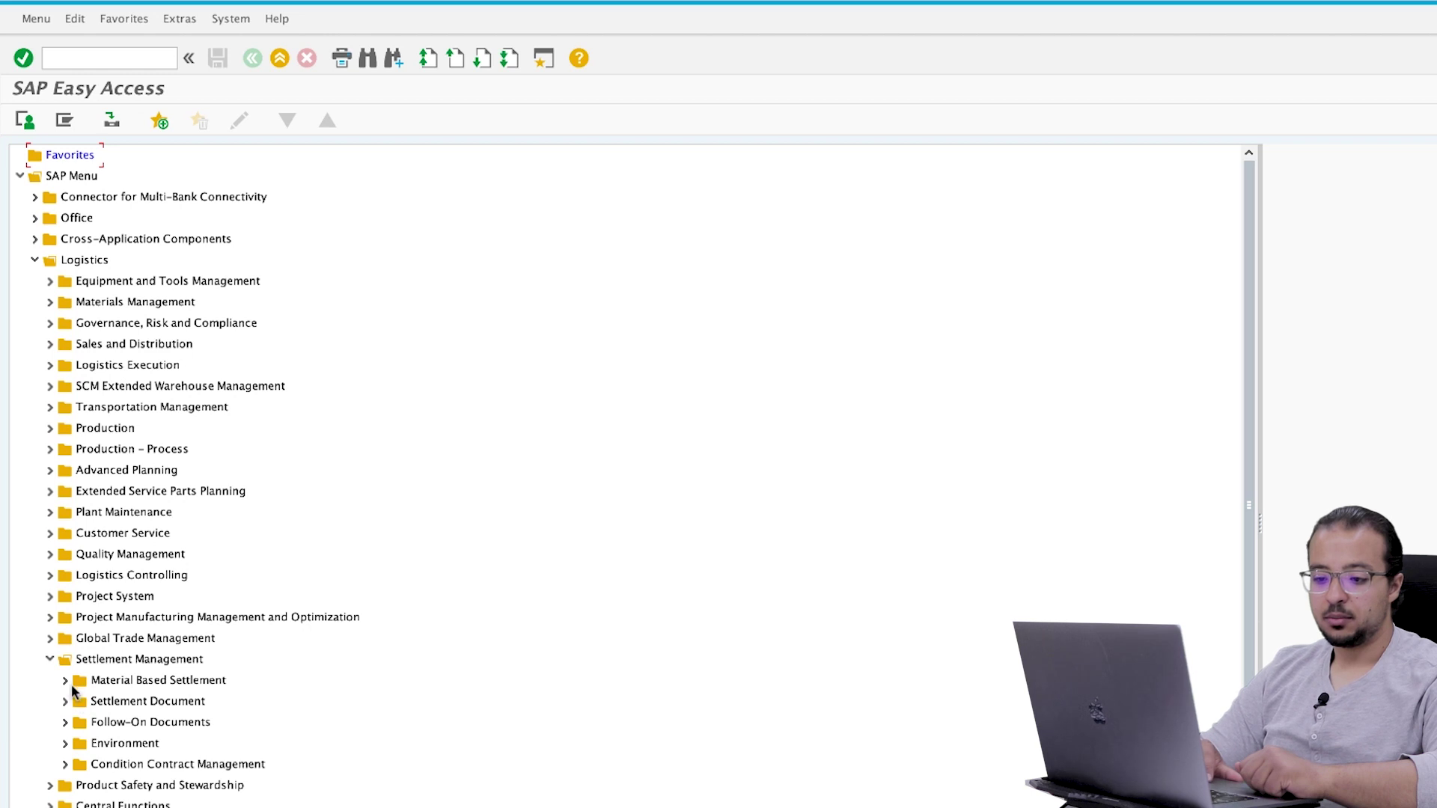
click(65, 764)
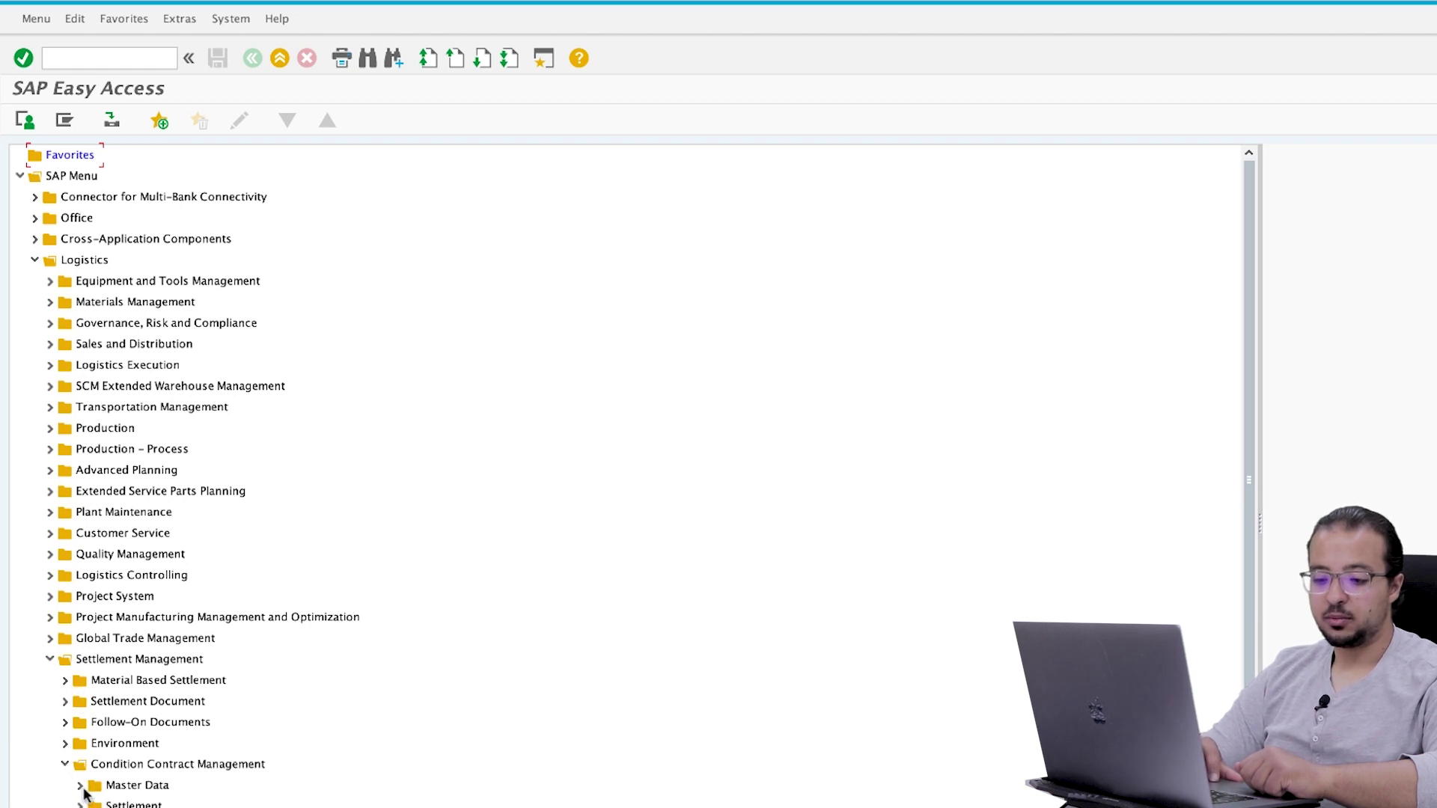
click(80, 785)
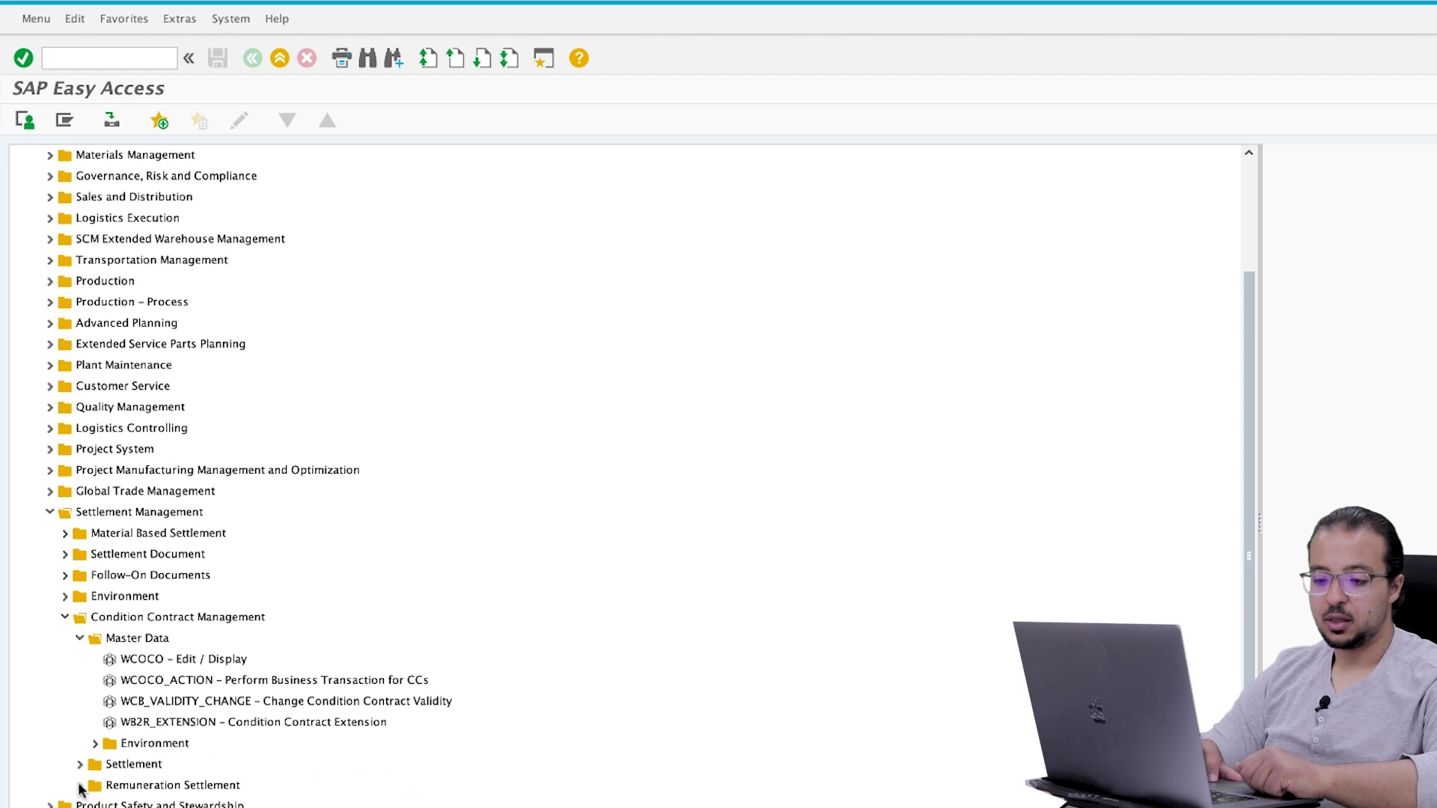
double_click(140, 660)
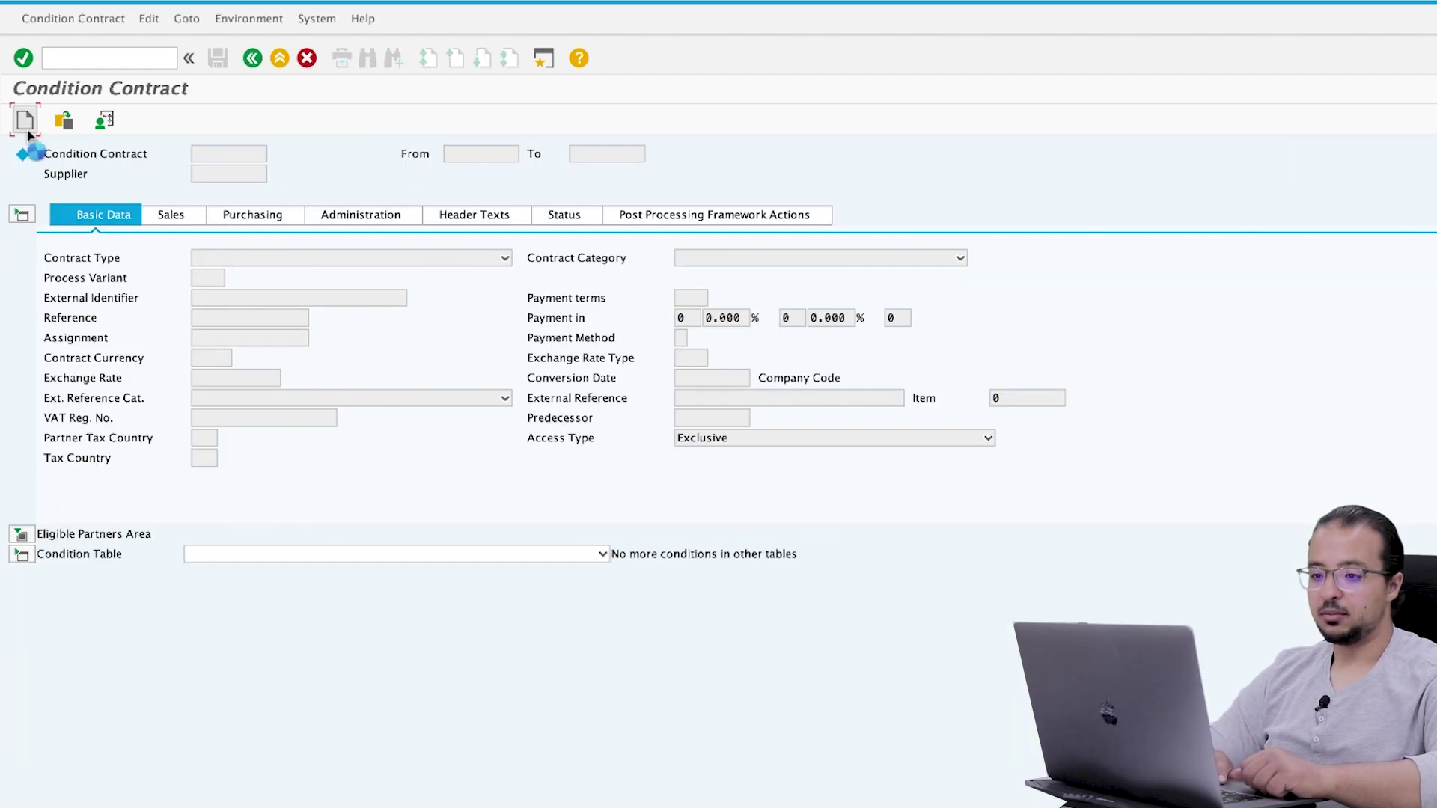
Create a new condition contract of type 0PI1 Purchasing Rebate: Supplier Invoice
click(27, 127)
click(344, 160)
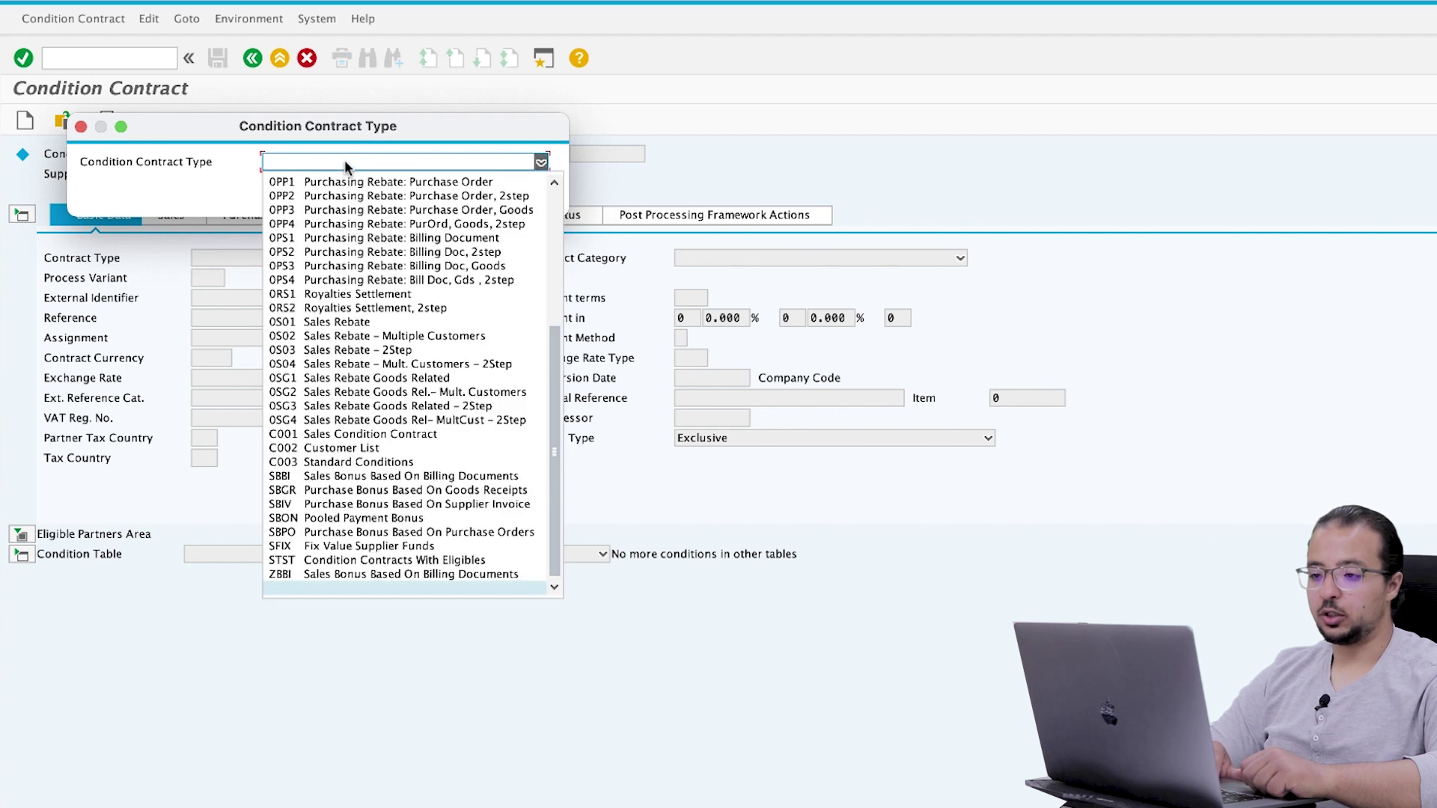
scroll(356, 259, up, 2)
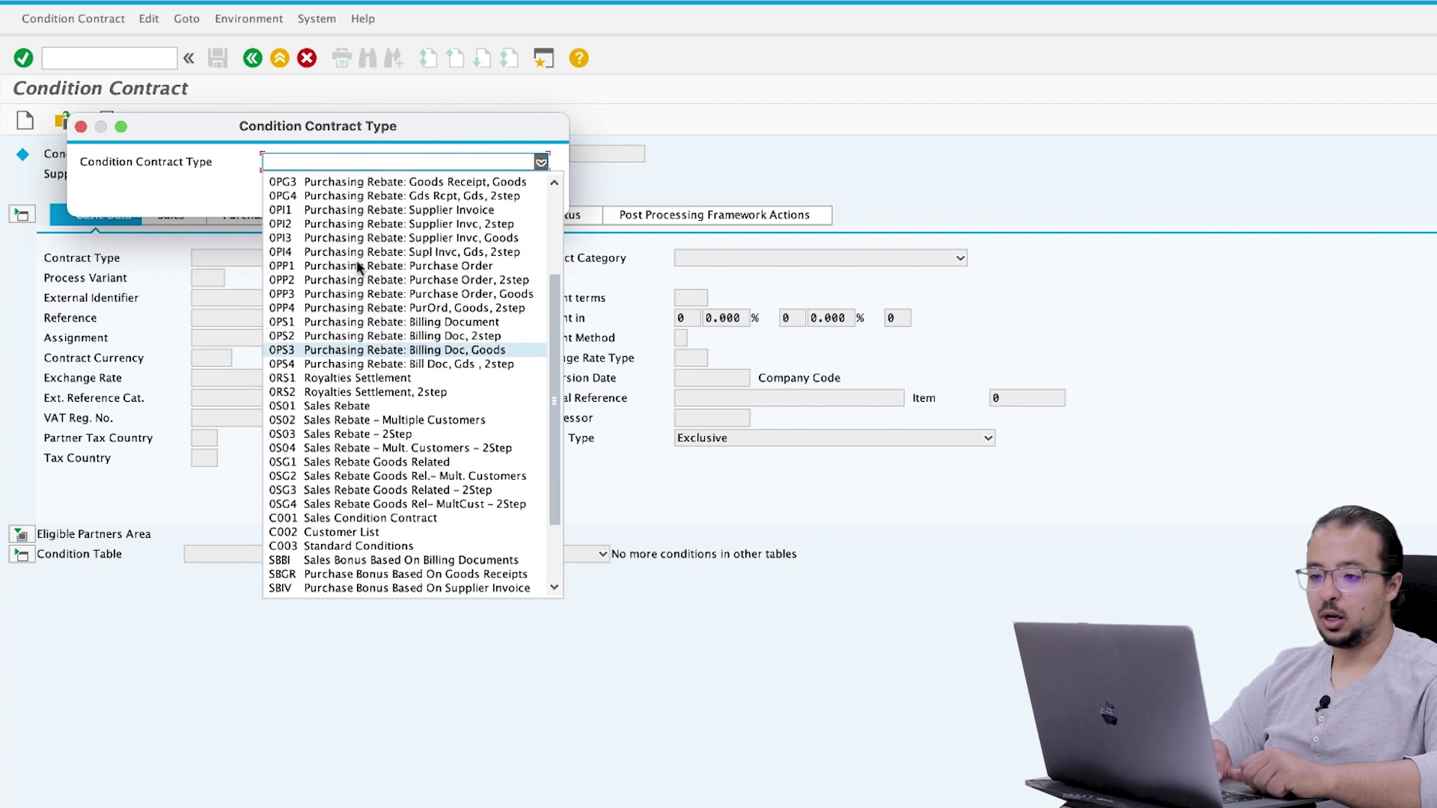
click(354, 208)
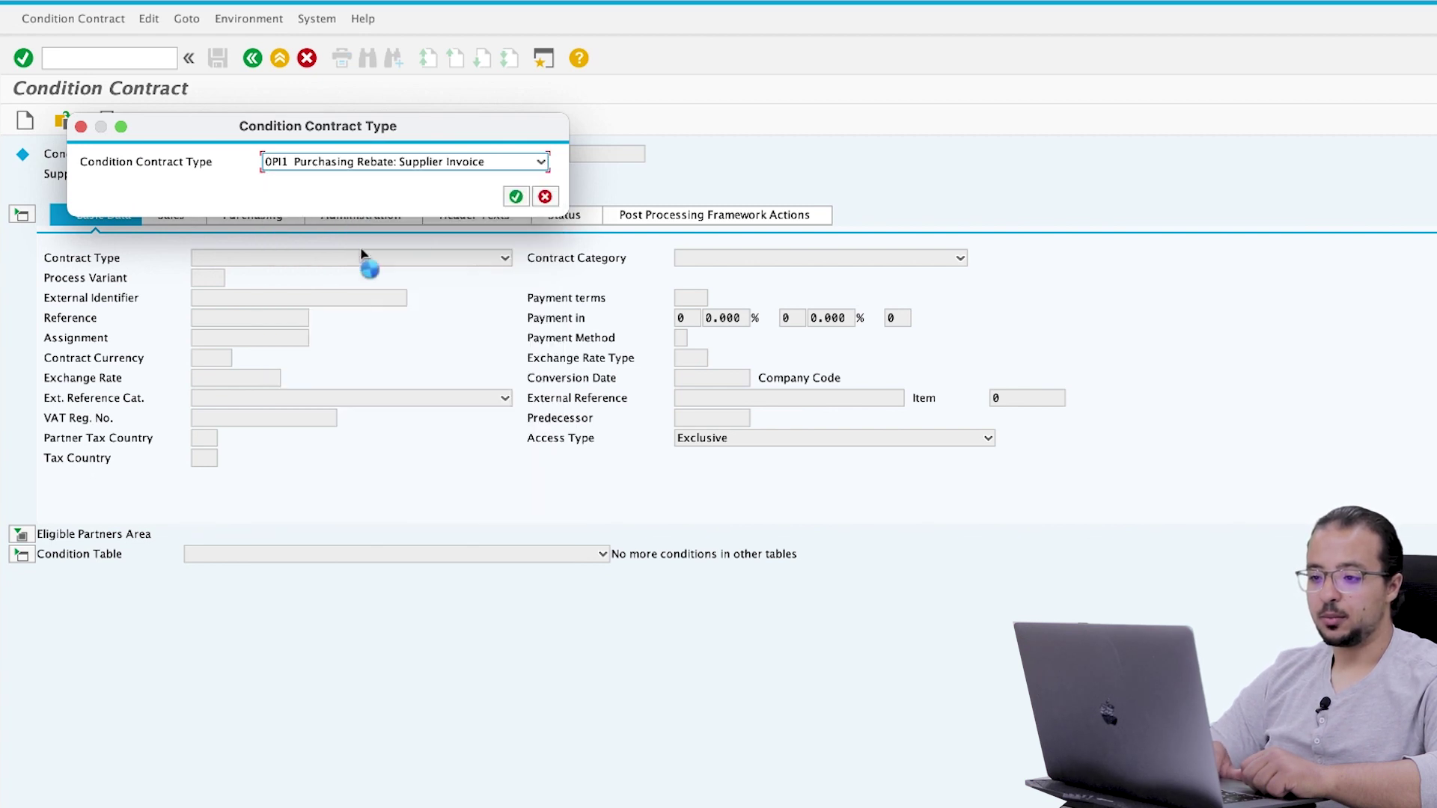
click(515, 203)
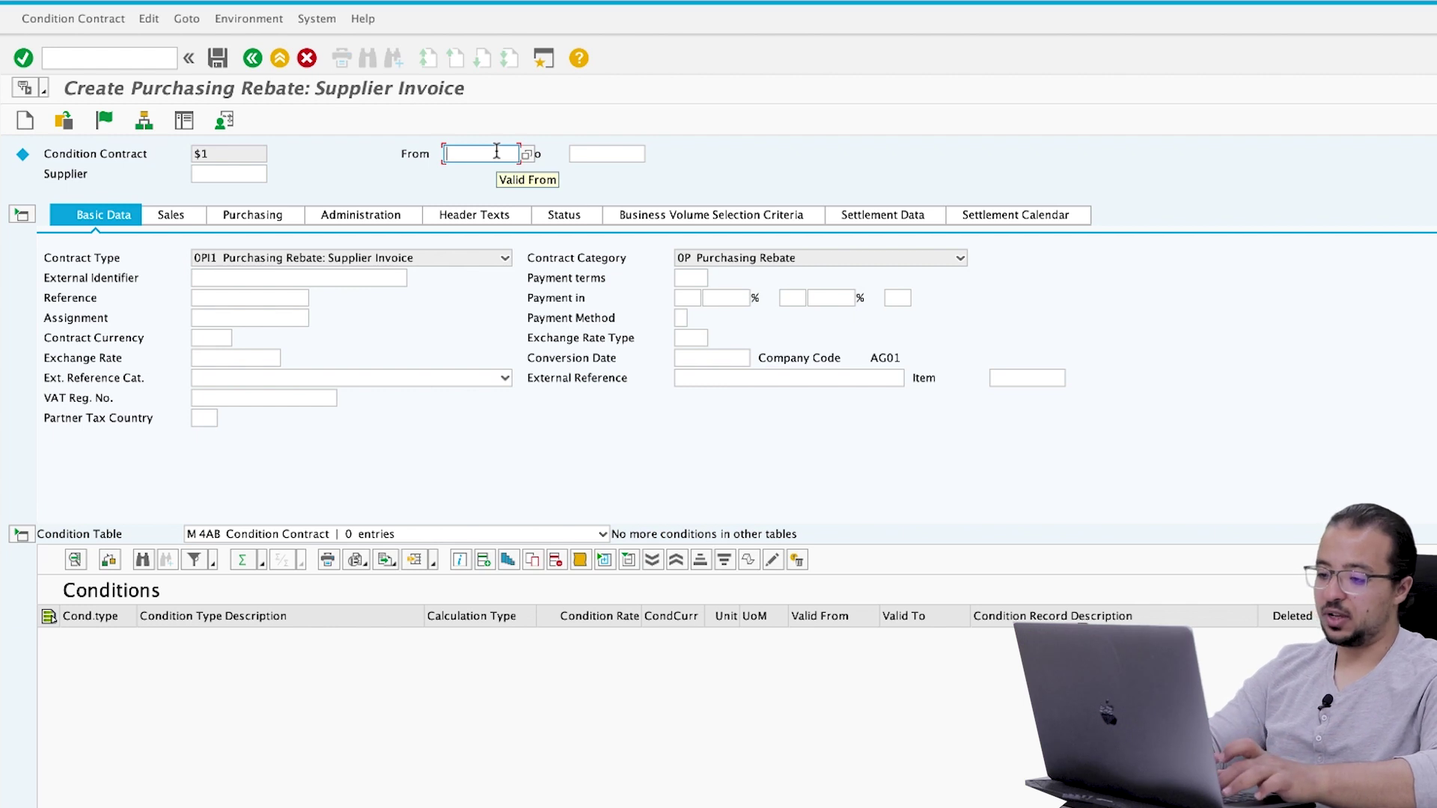
Set validity from 01.04.2021 to 31.05.2021 and assign Domestic Supplier AG as supplier
text(01042)
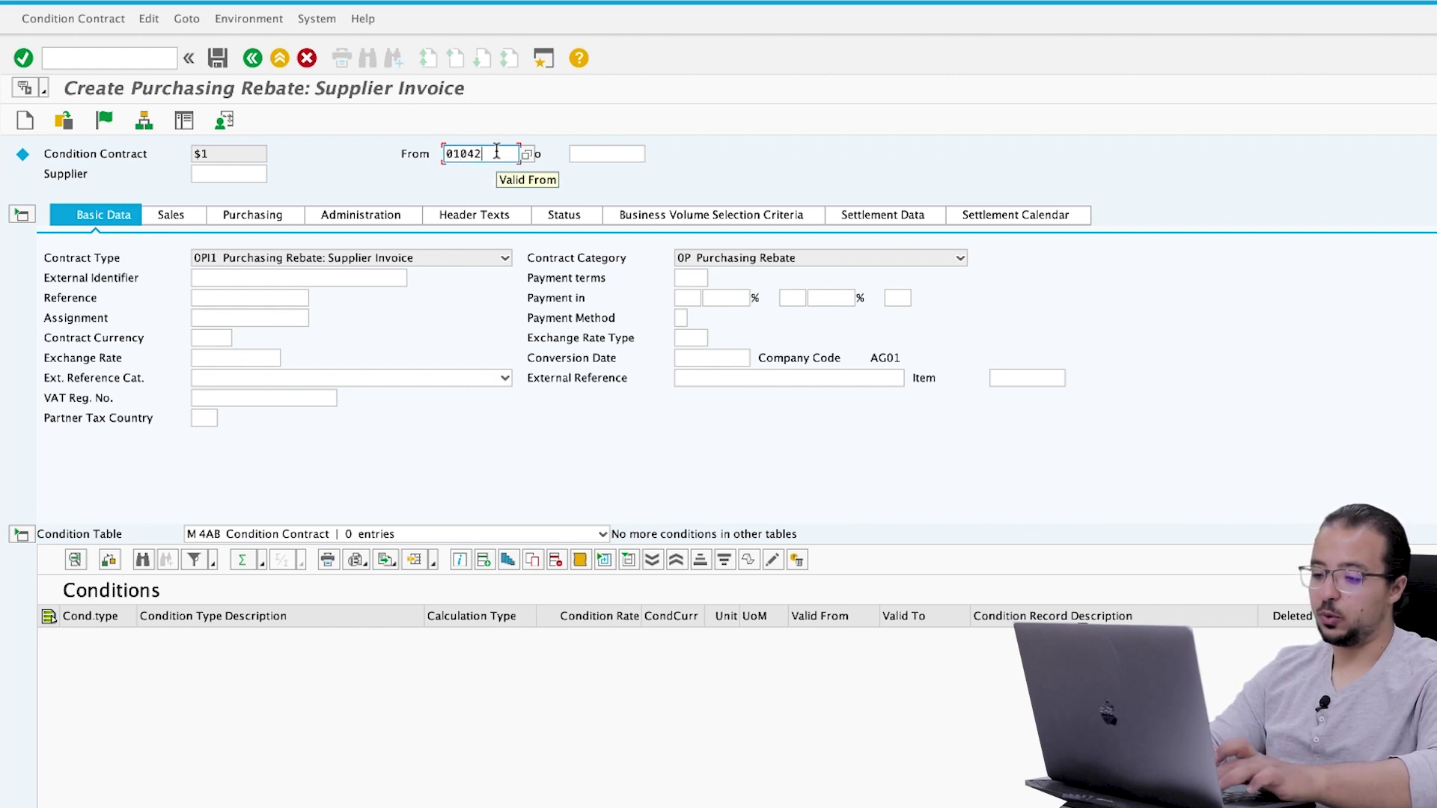
text(021)
click(619, 153)
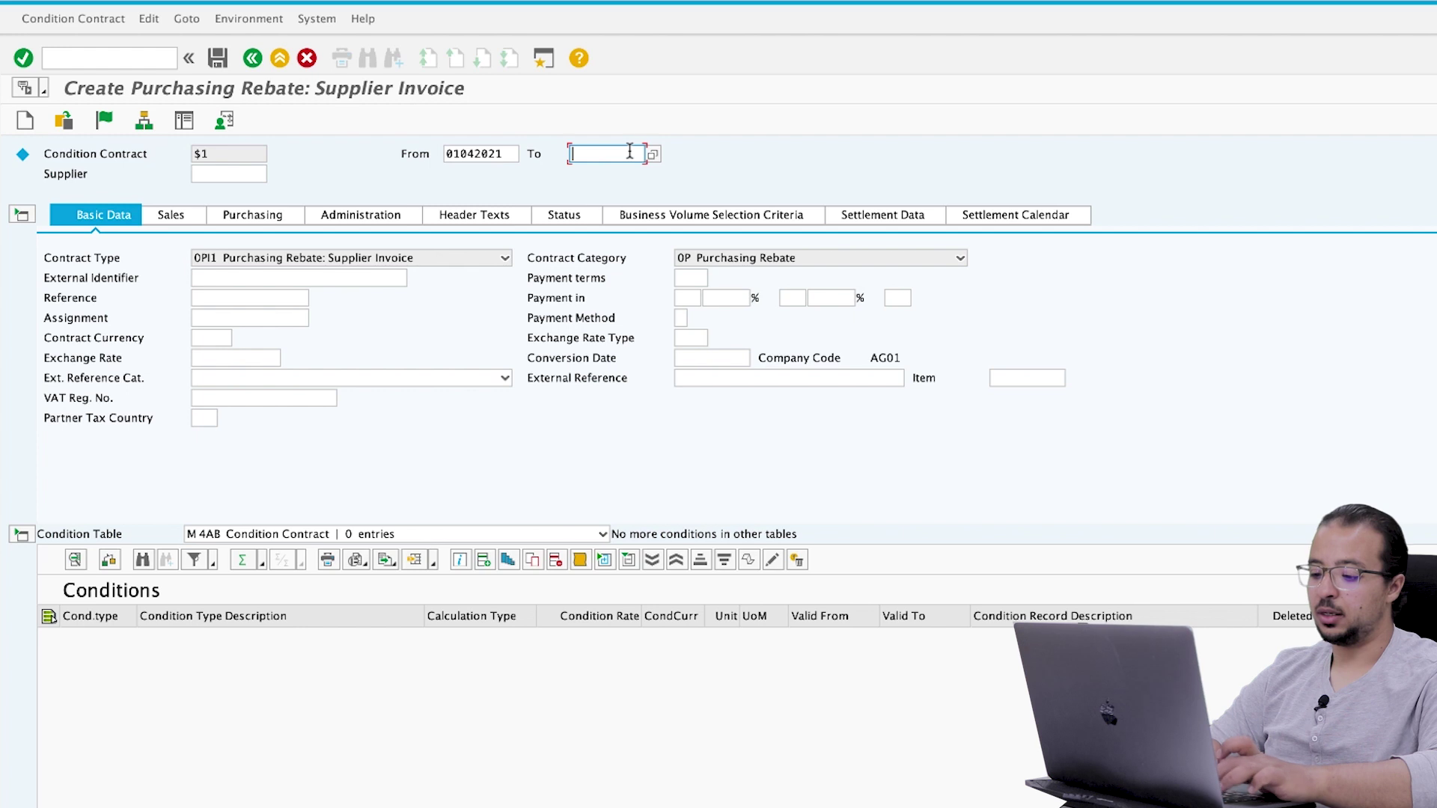
text(31.0)
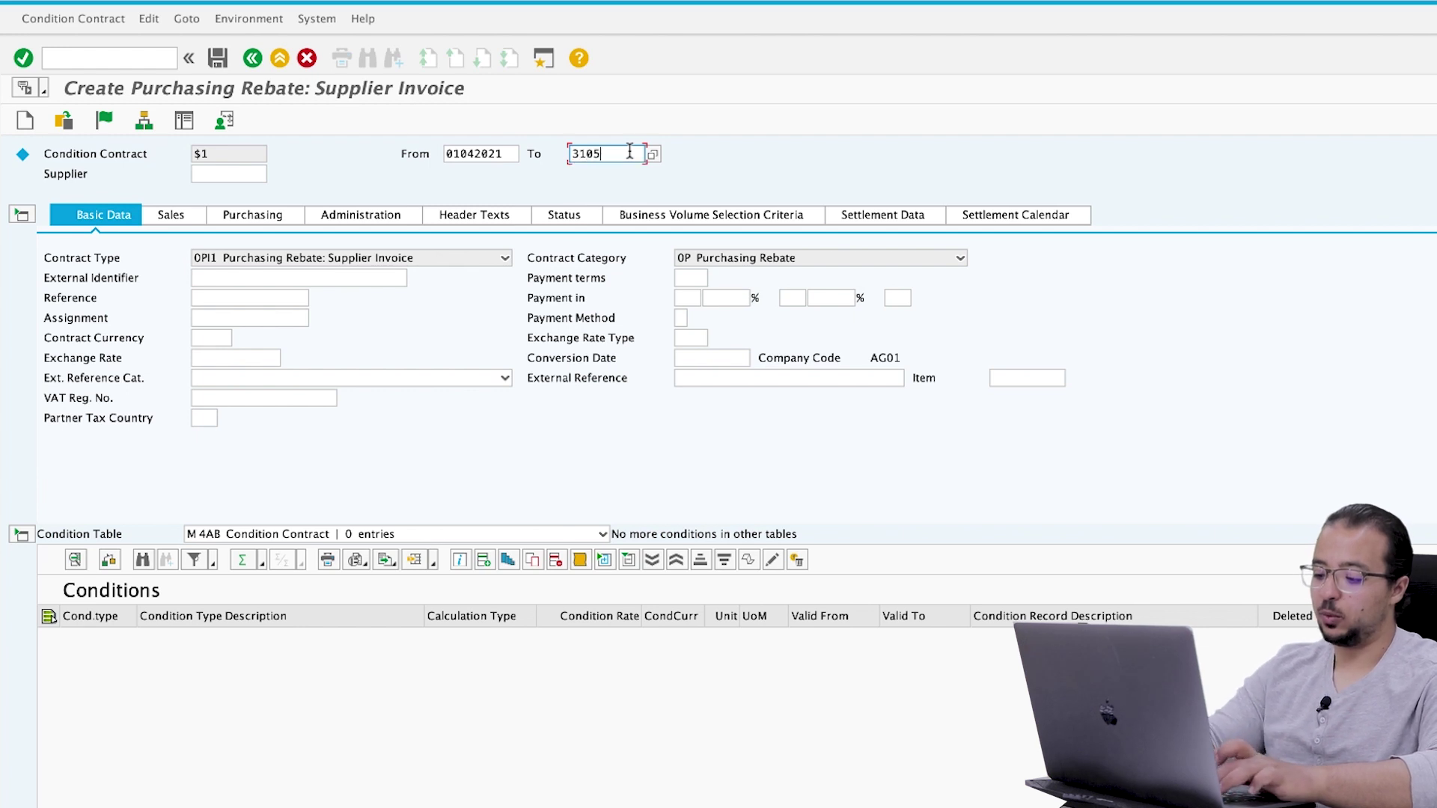
text(5.2021)
key(Return)
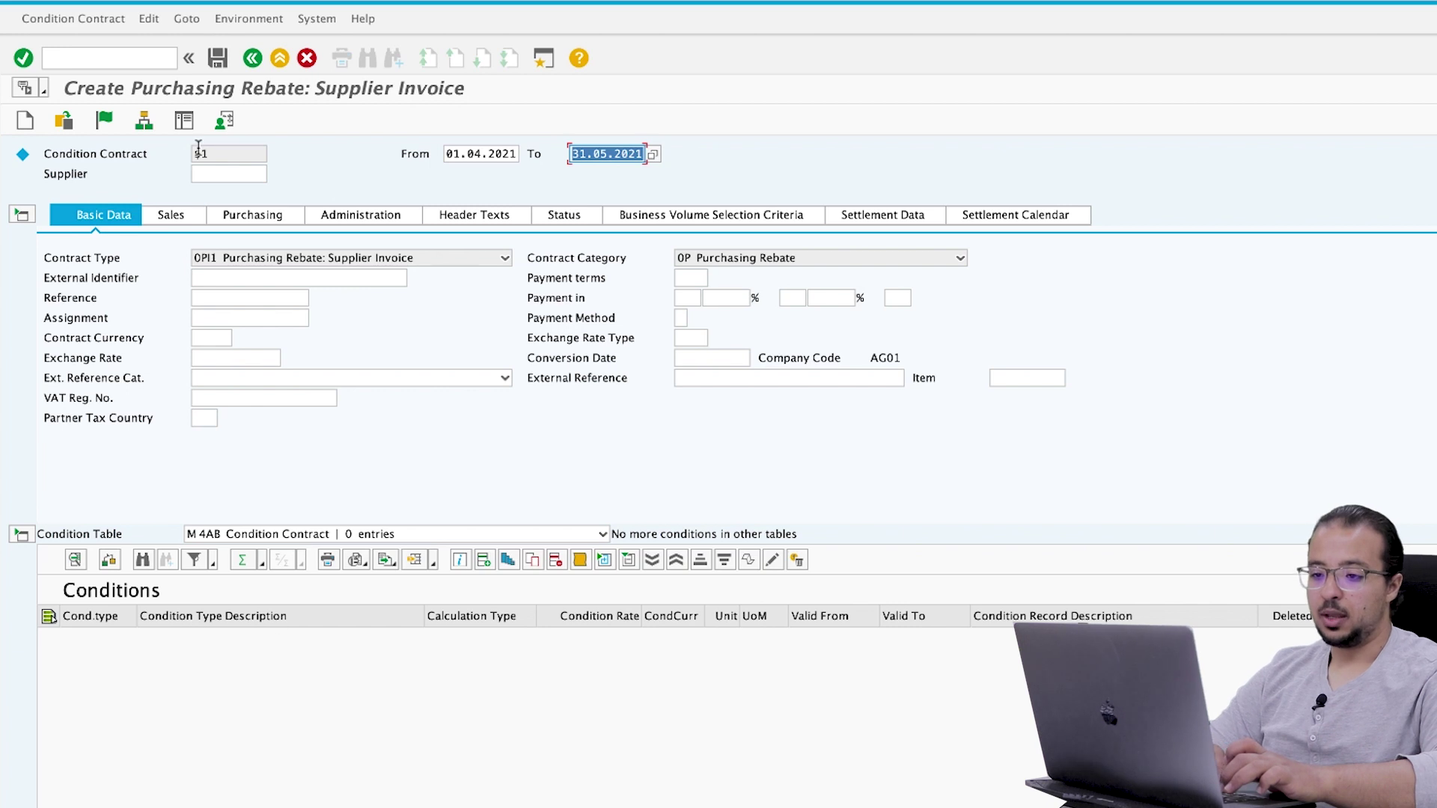
click(226, 173)
text(Ag02)
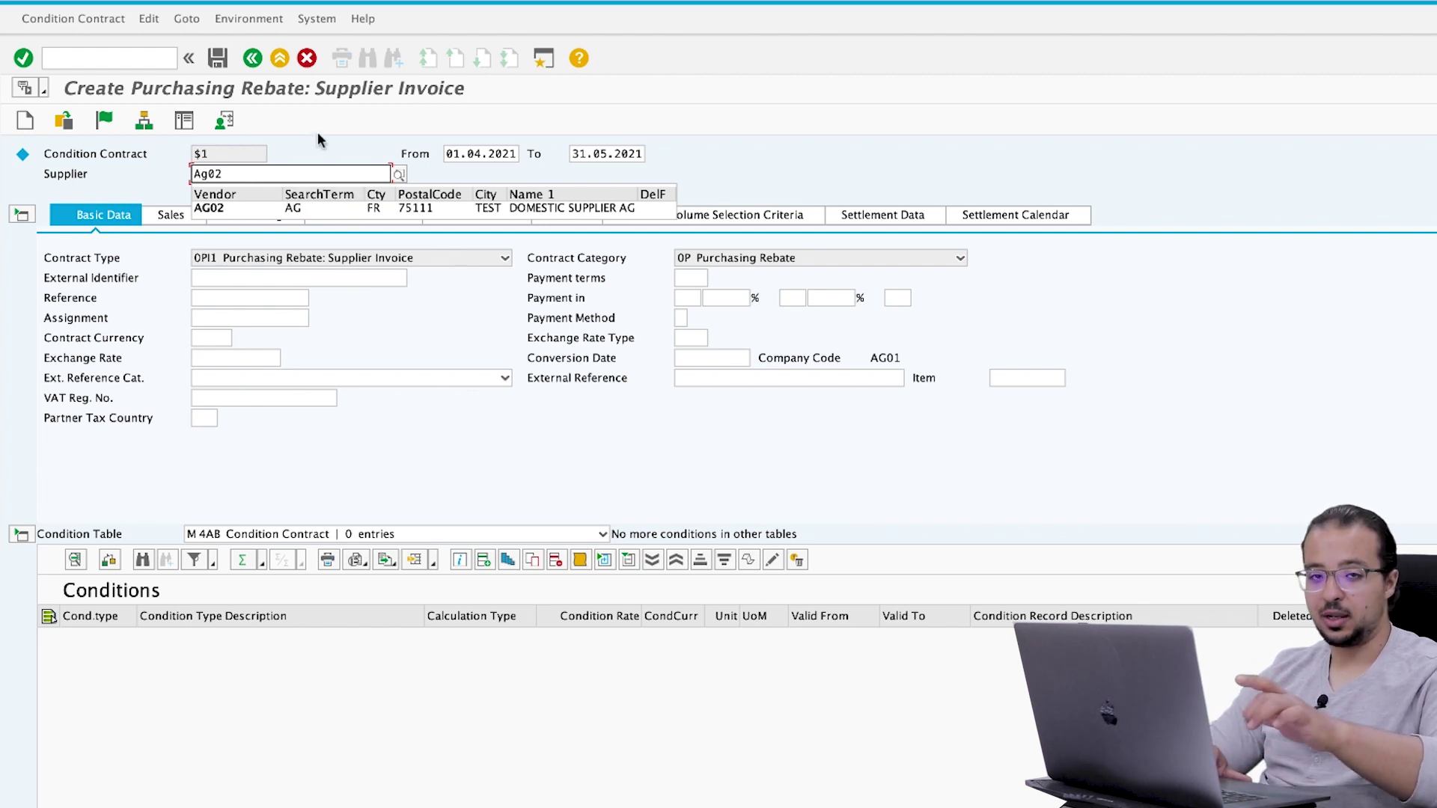
key(Return)
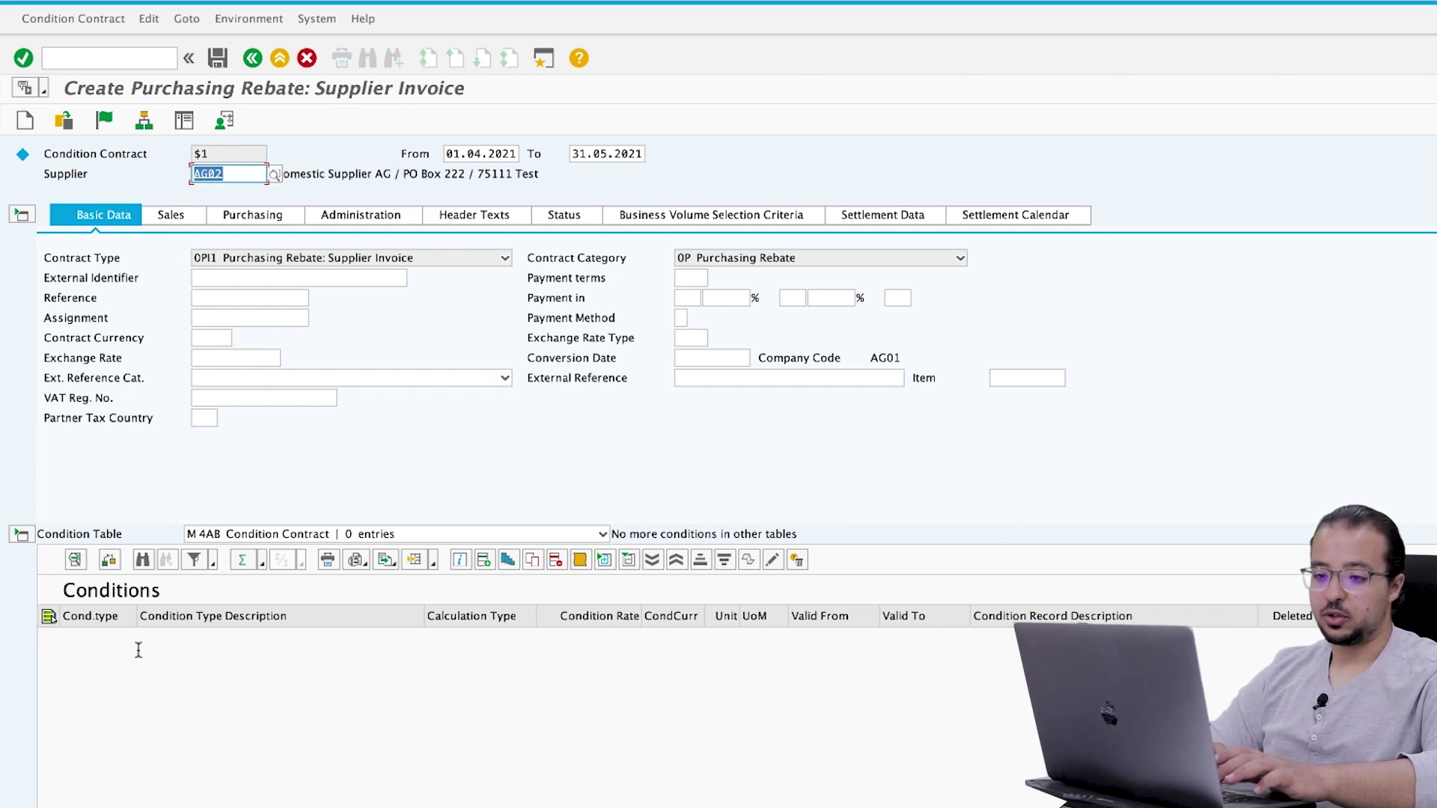
Insert a RES1 Rebate condition row with calculation type Percentage
click(24, 217)
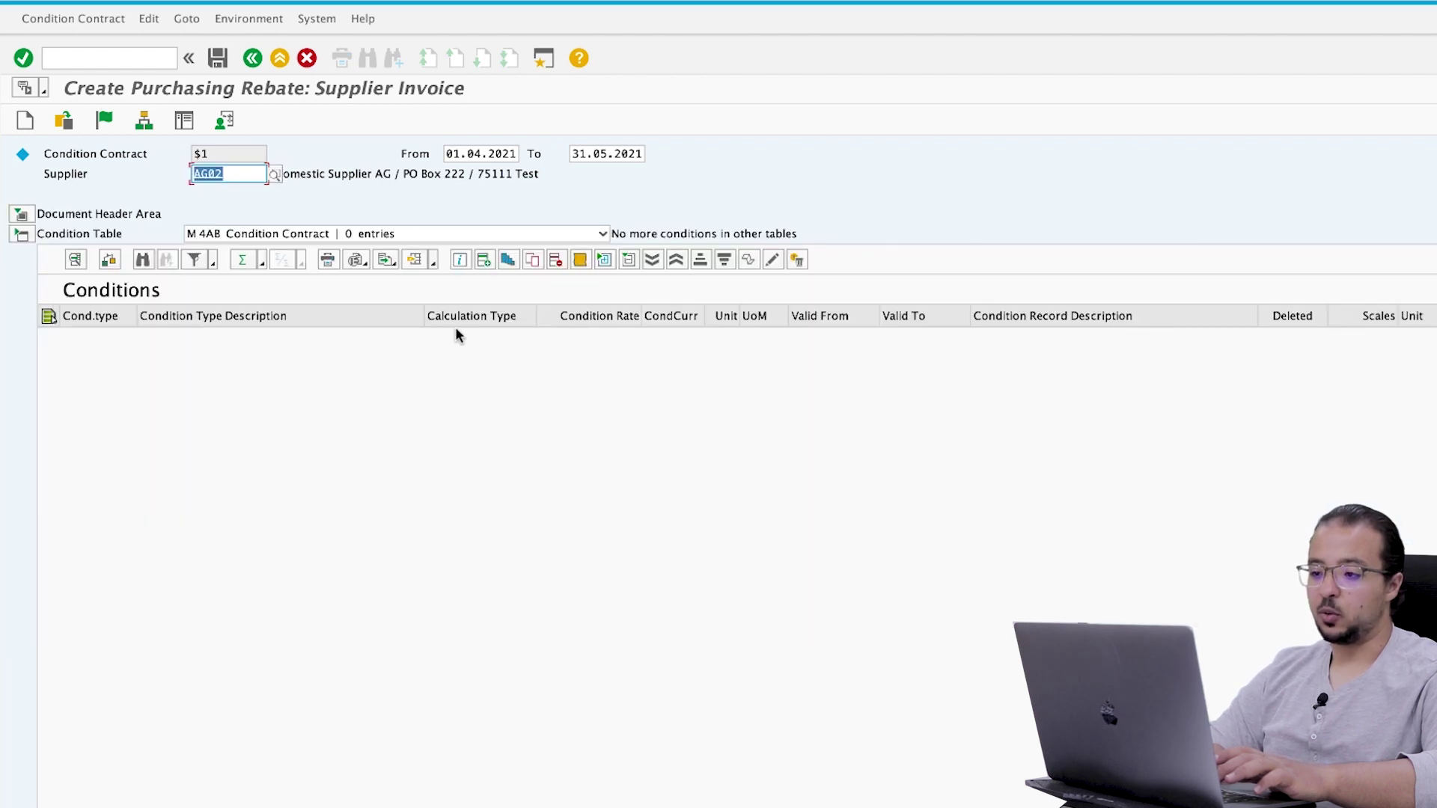
click(484, 260)
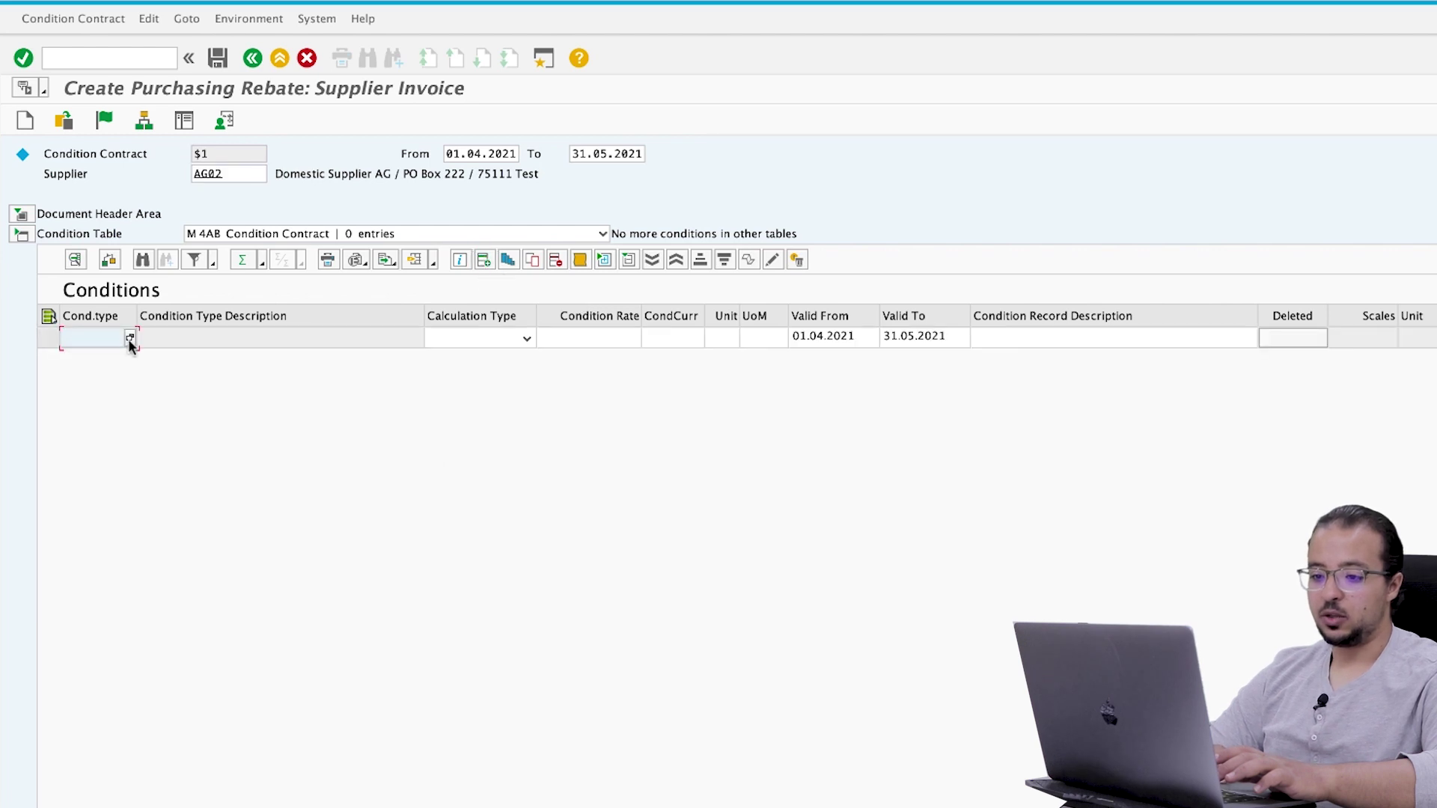
click(128, 338)
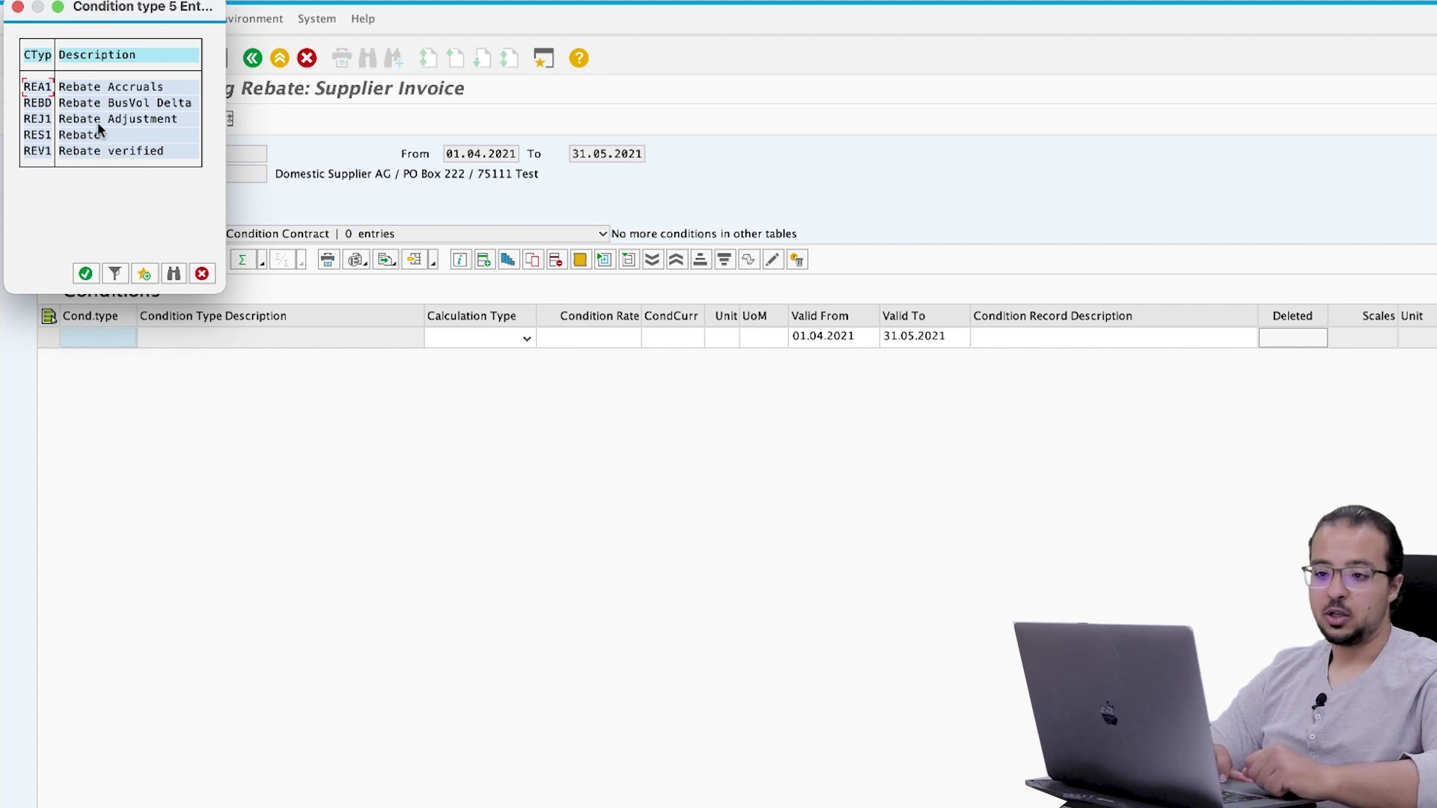
double_click(74, 135)
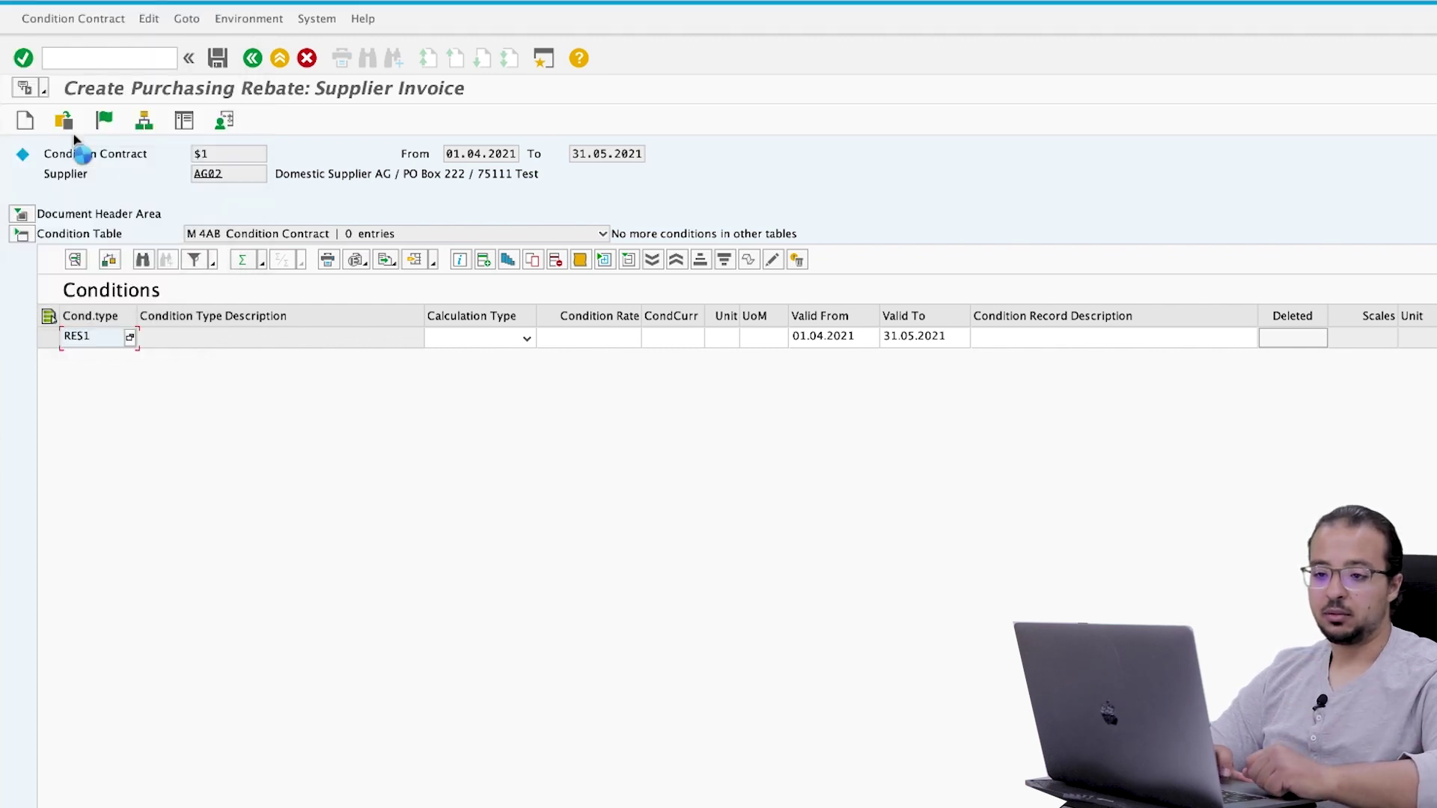
click(491, 344)
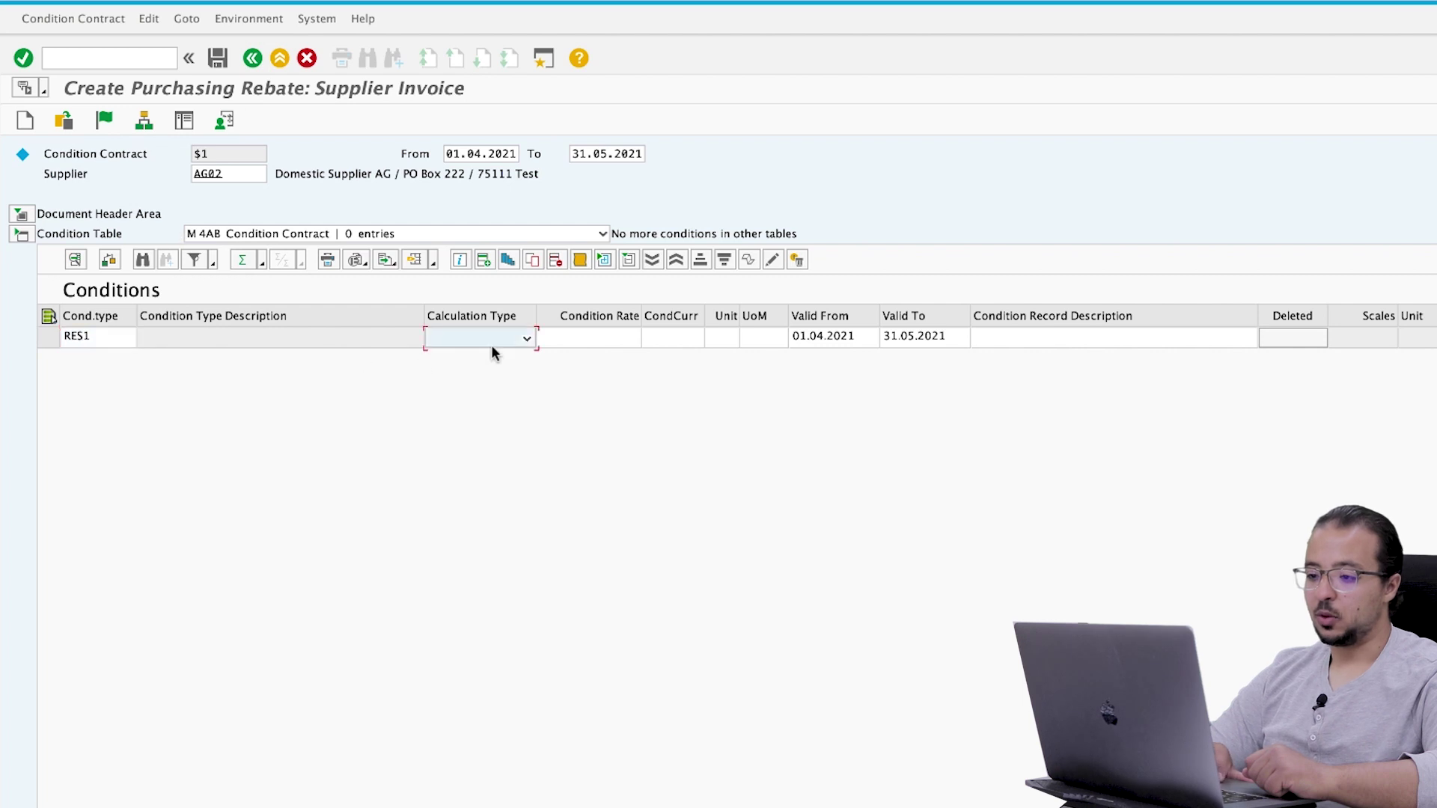
click(518, 342)
click(497, 357)
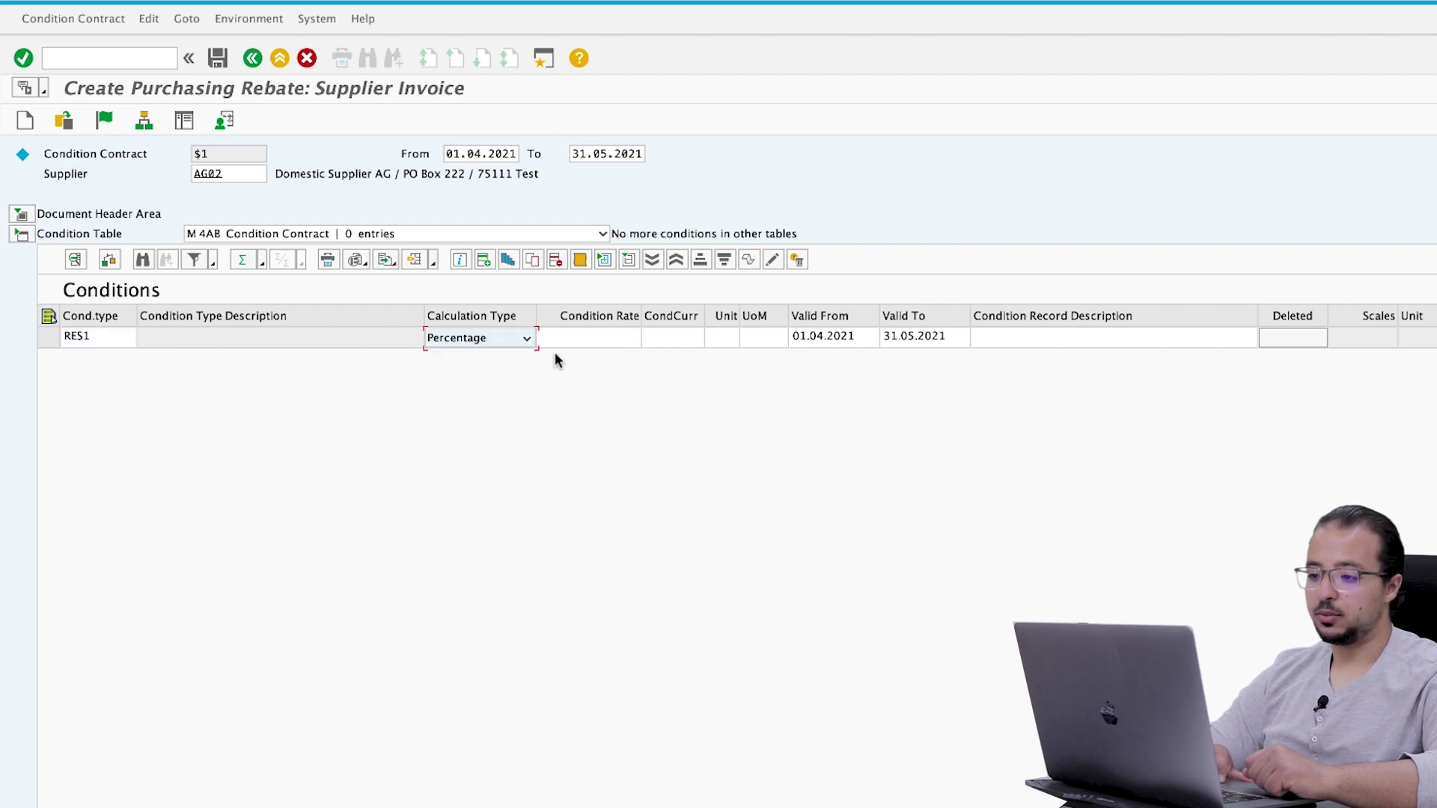
click(49, 339)
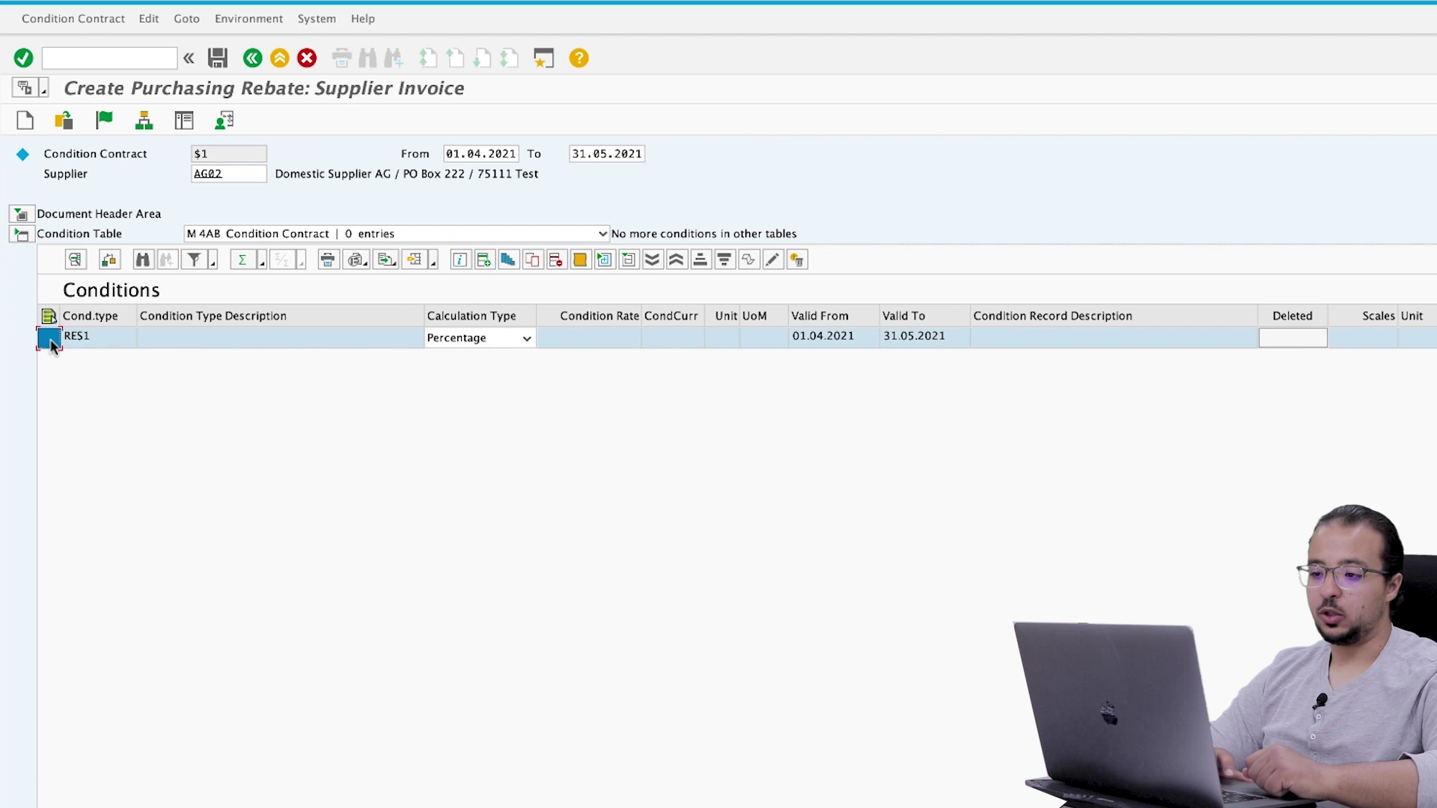
Add two scale levels to the RES1 rebate with rates 5% and 10%
click(507, 260)
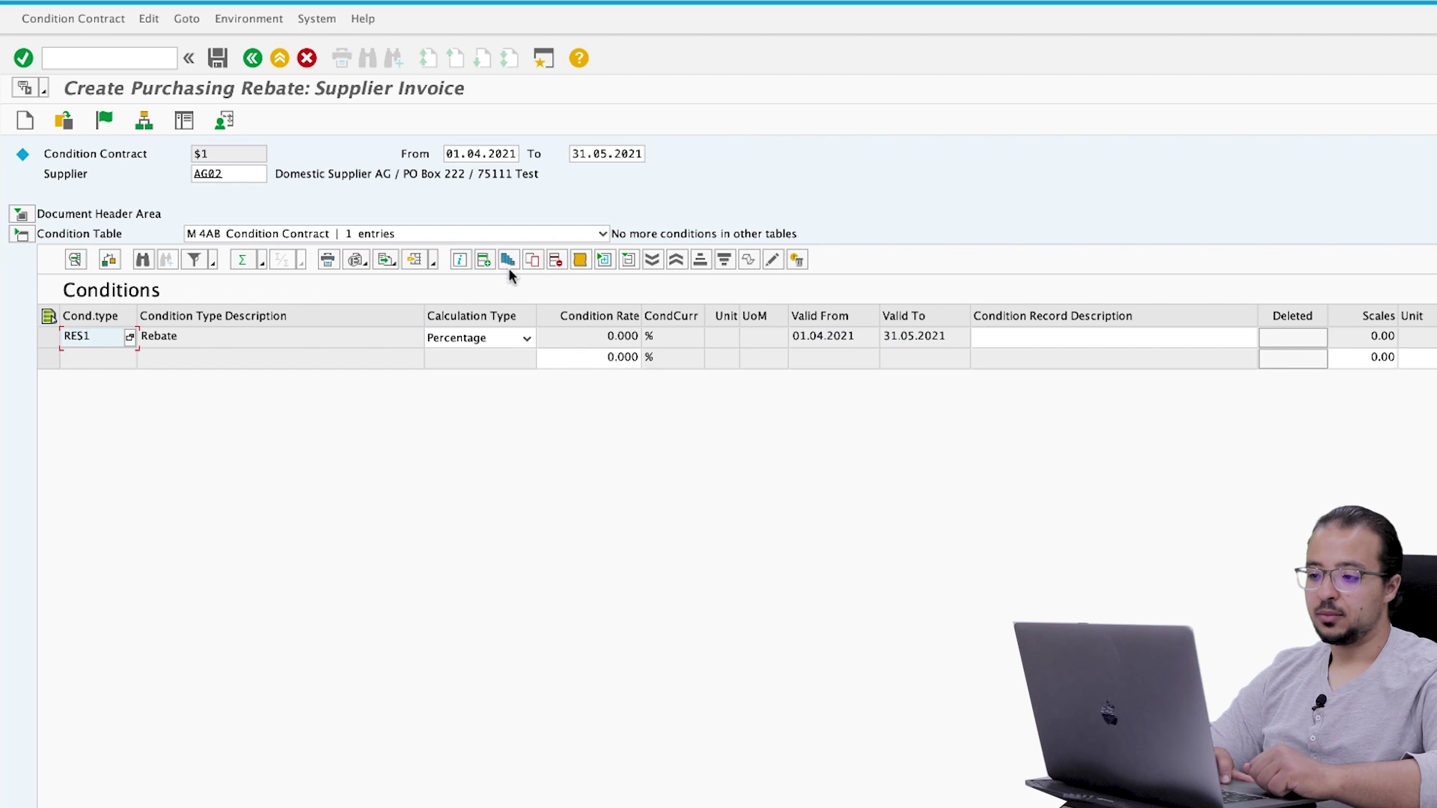
click(47, 338)
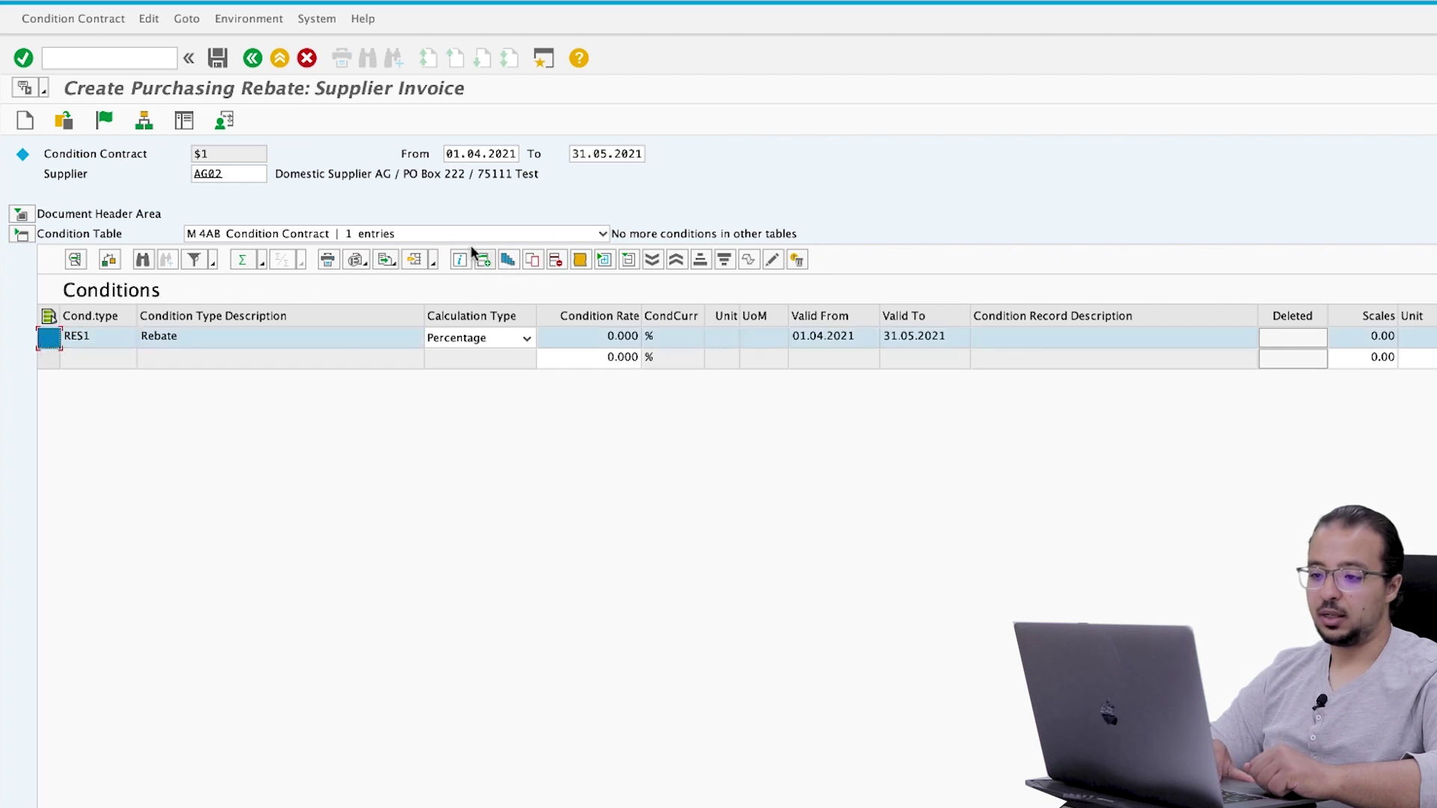
click(507, 260)
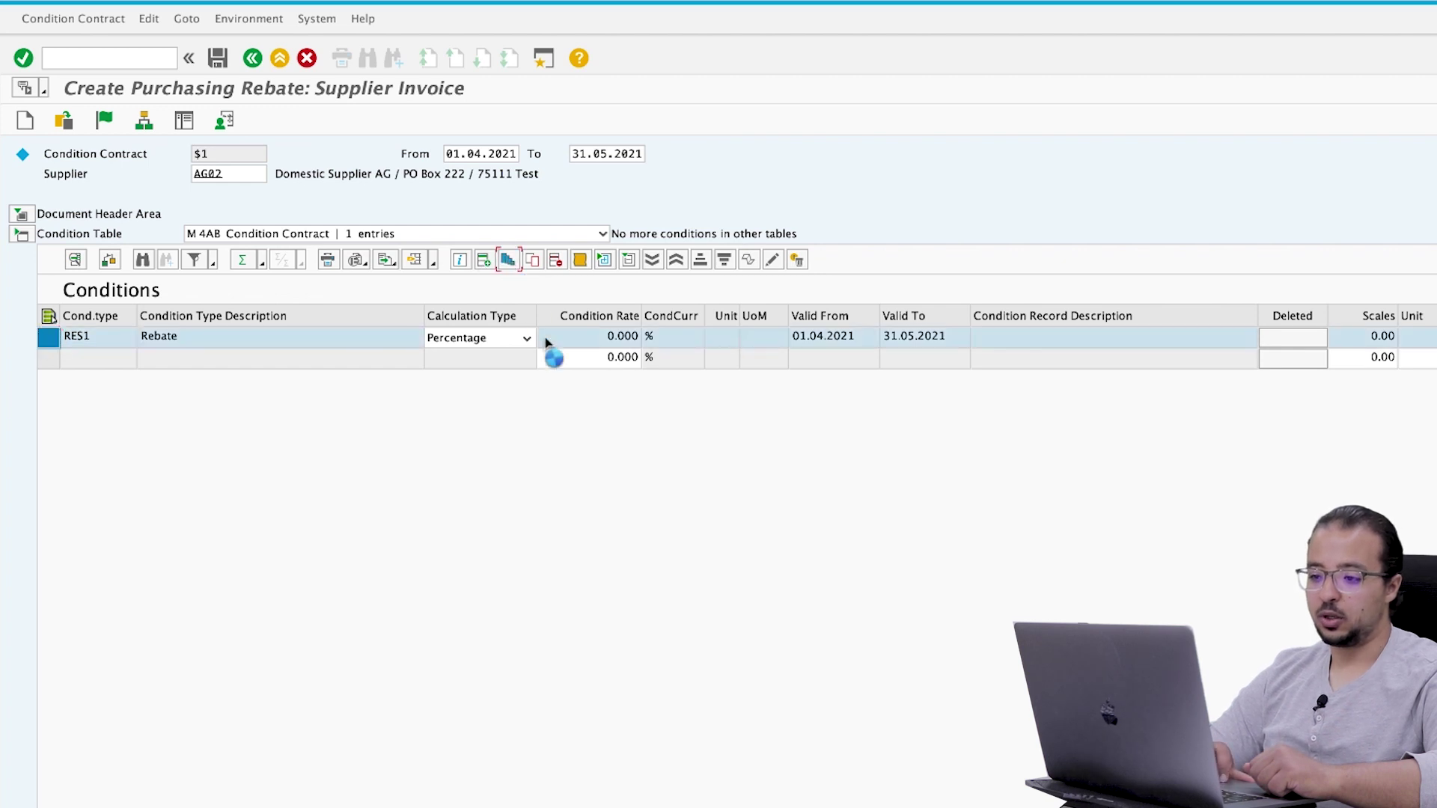
click(614, 358)
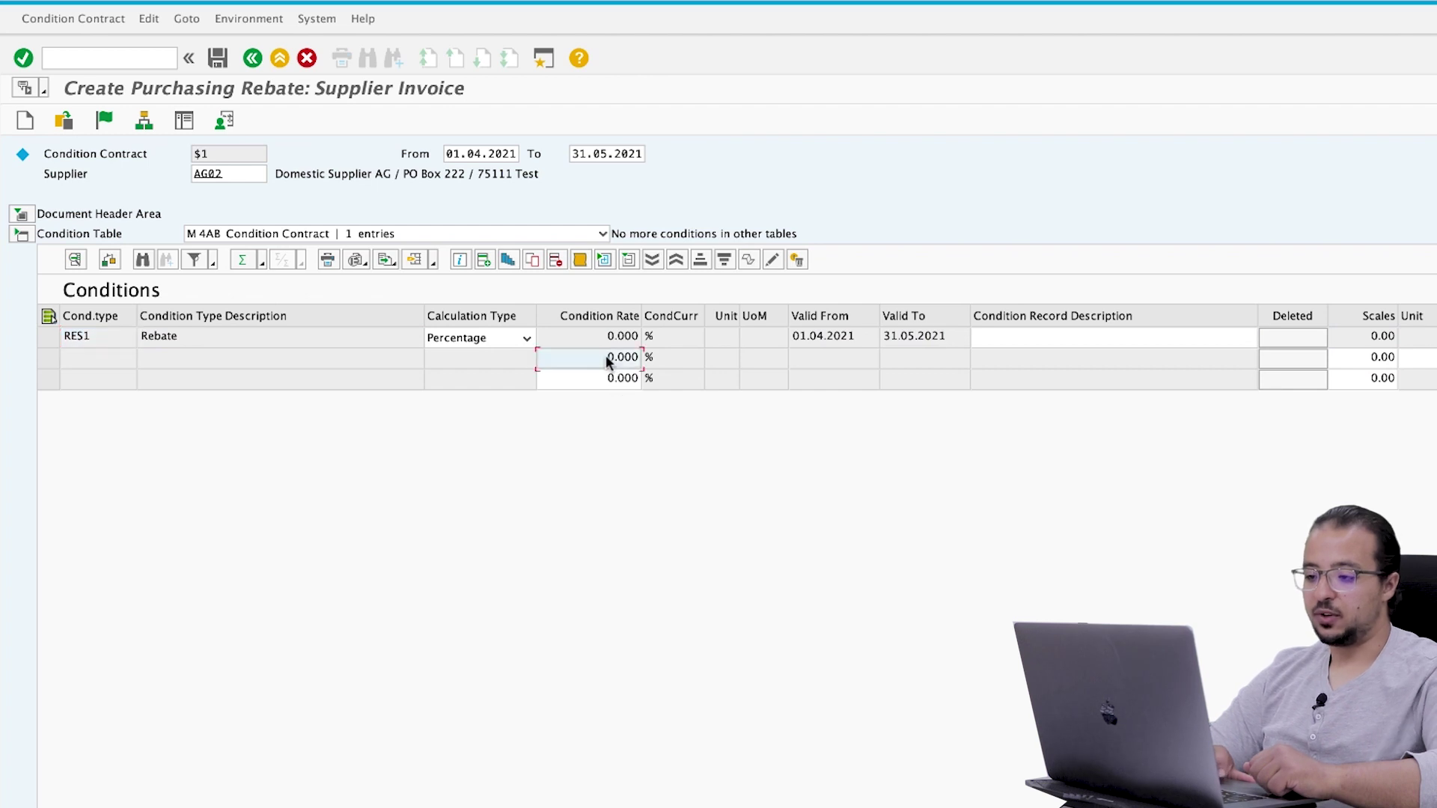
text(5)
click(606, 379)
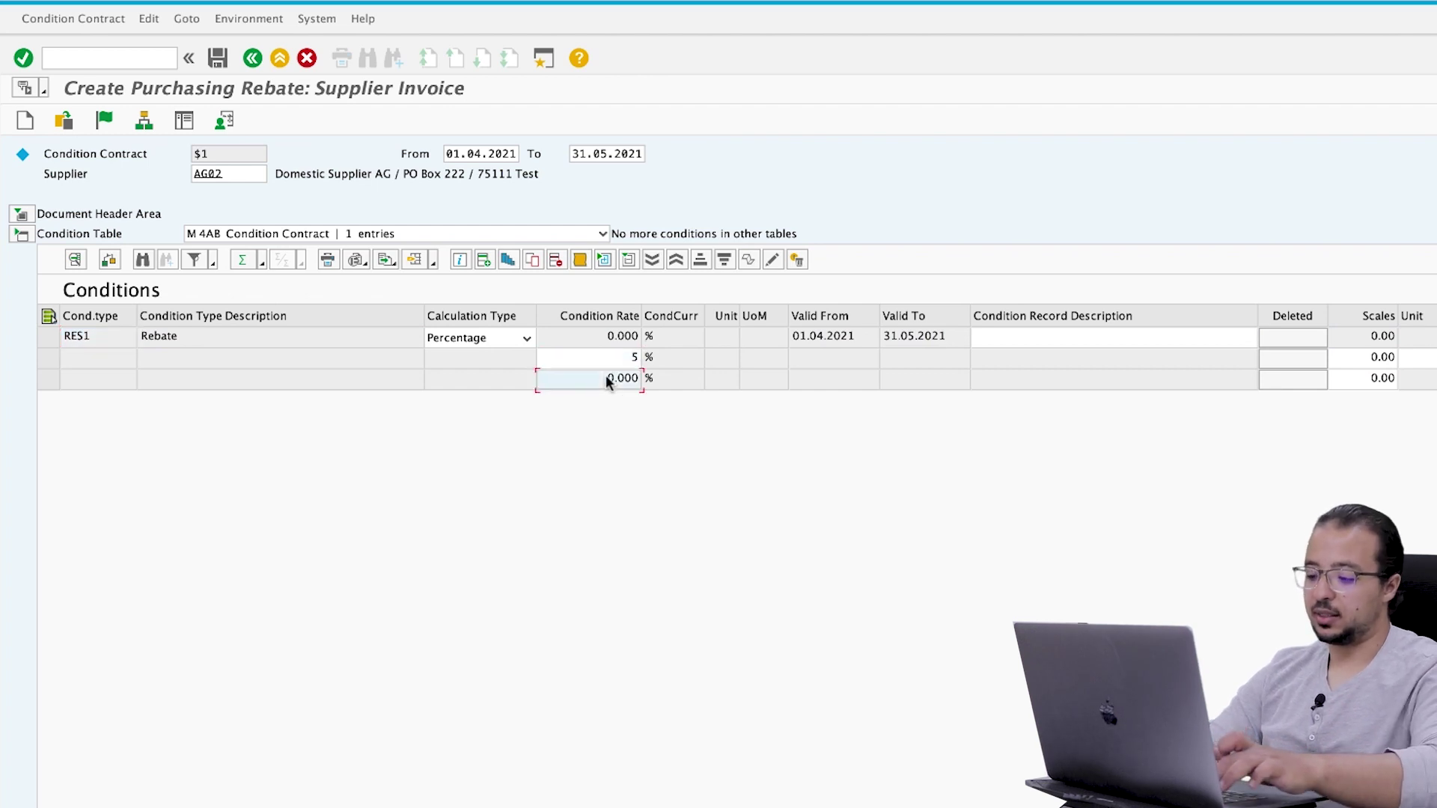
text(10)
key(Return)
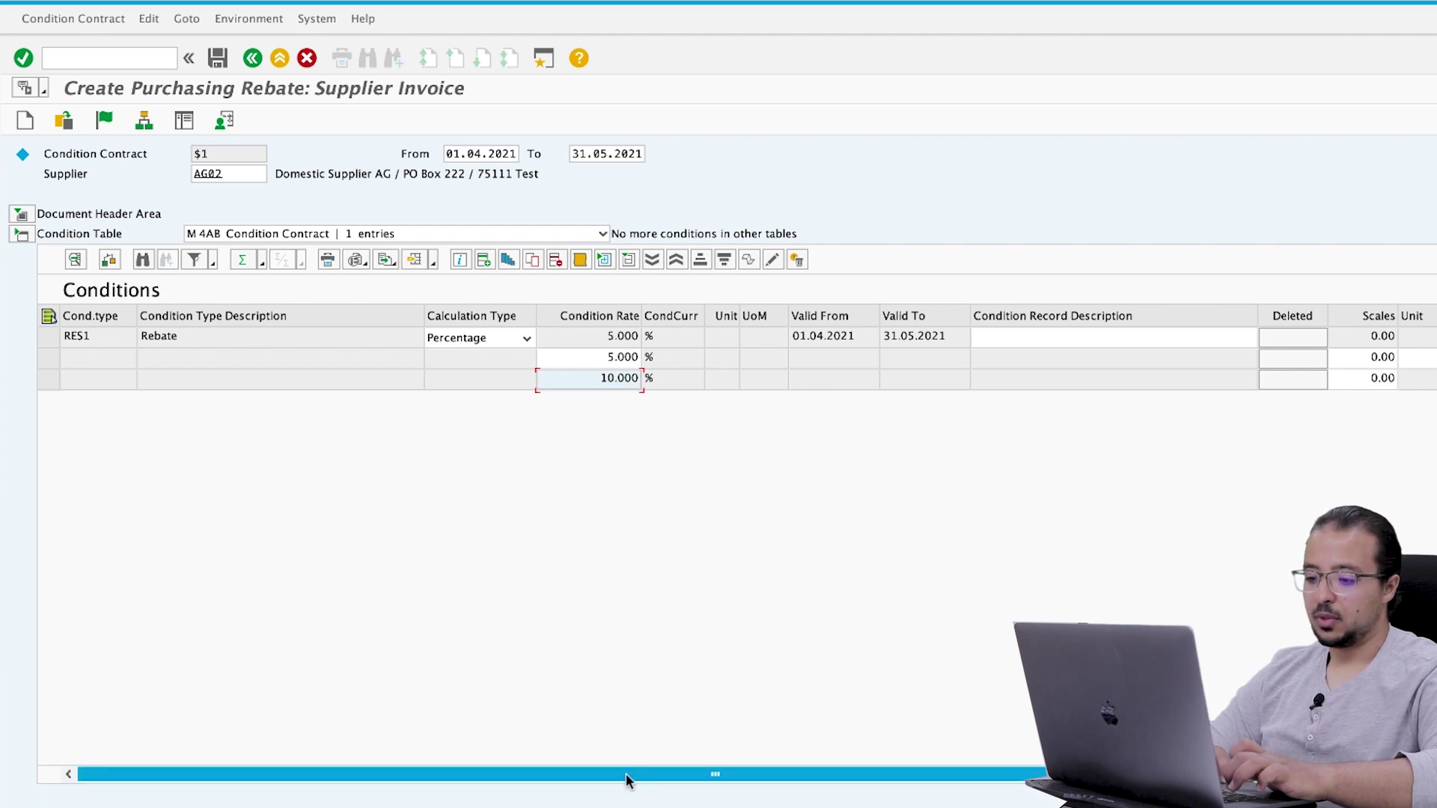
drag(627, 778, 763, 776)
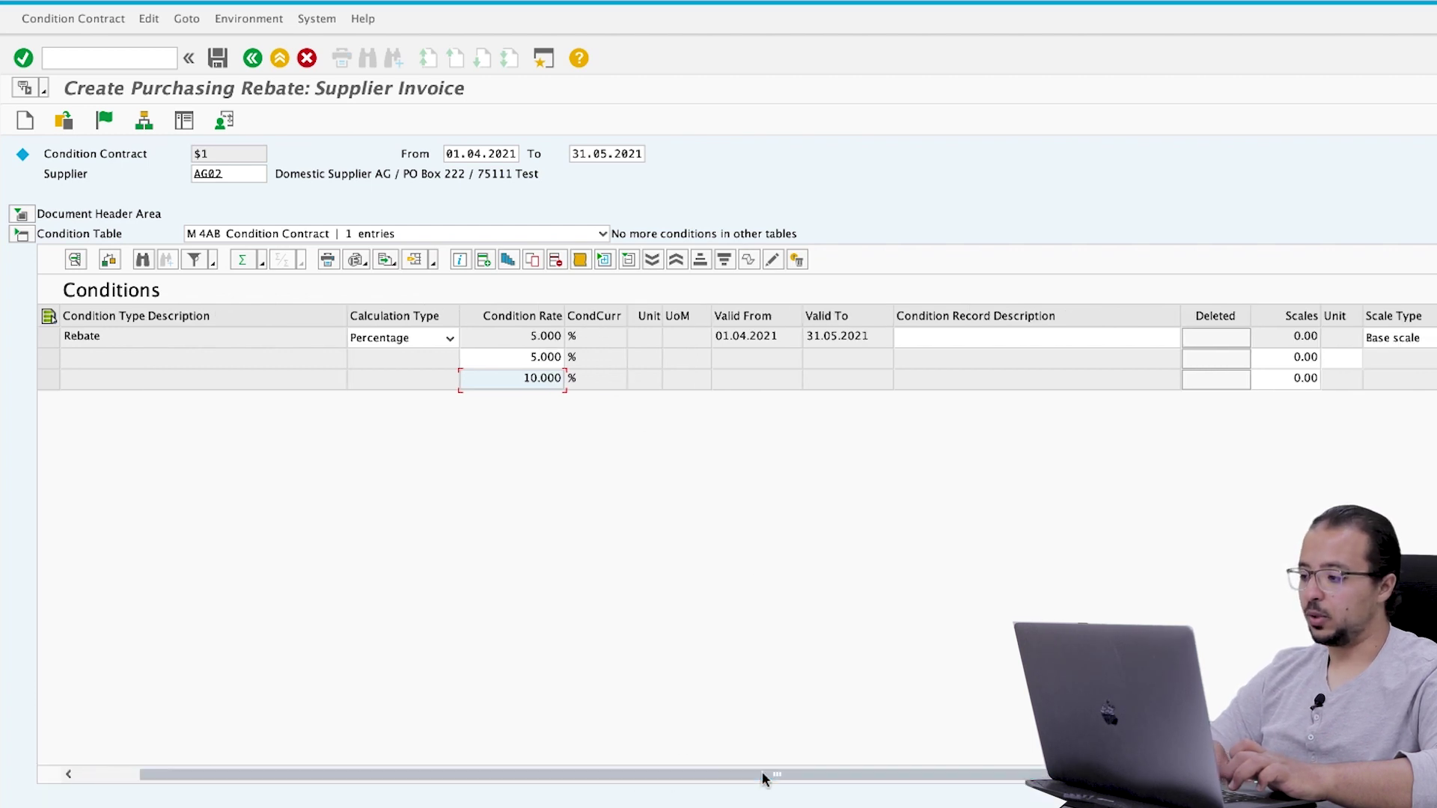
Set scale thresholds 5,000 and 10,000 in EUR, then insert a blank condition row
click(1291, 358)
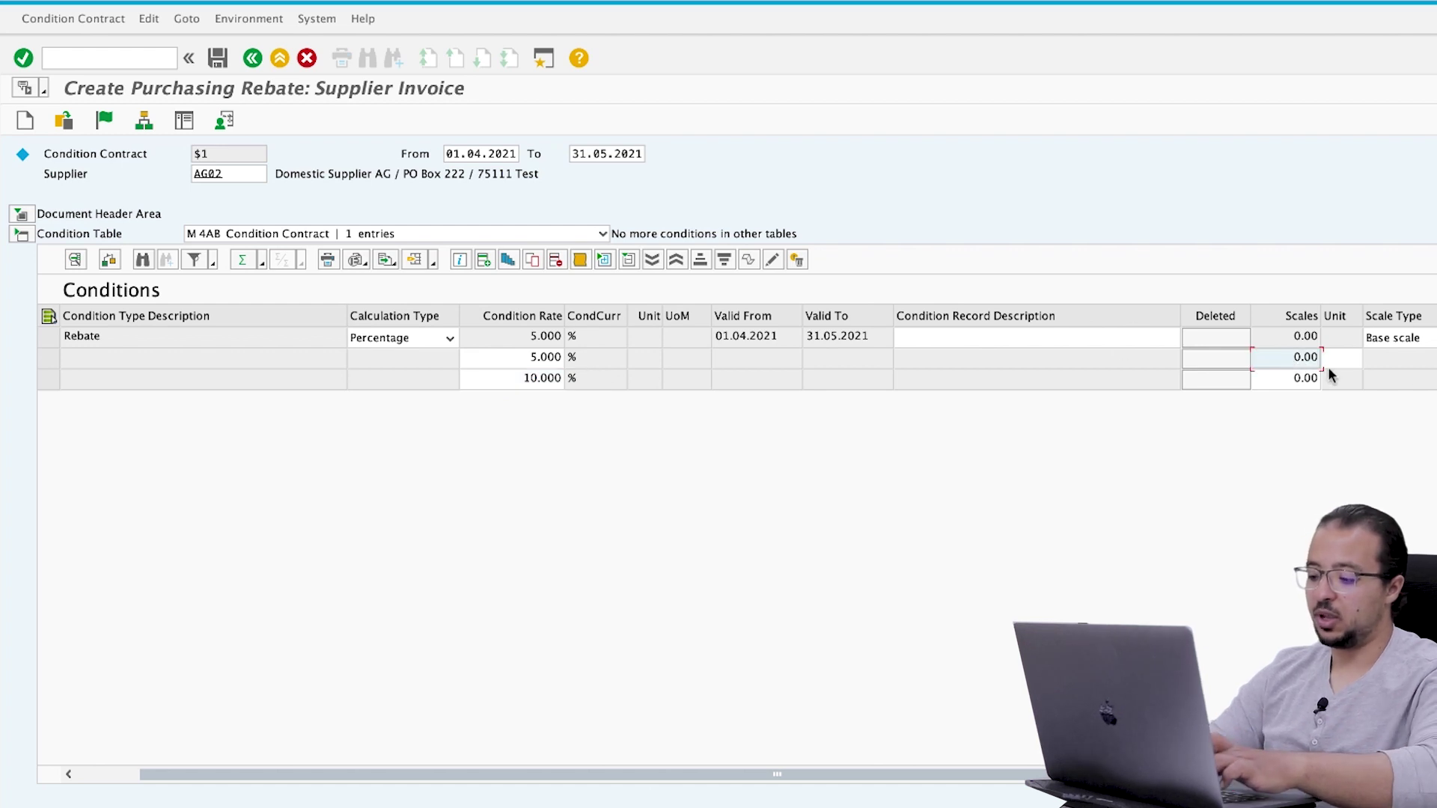
text(5000)
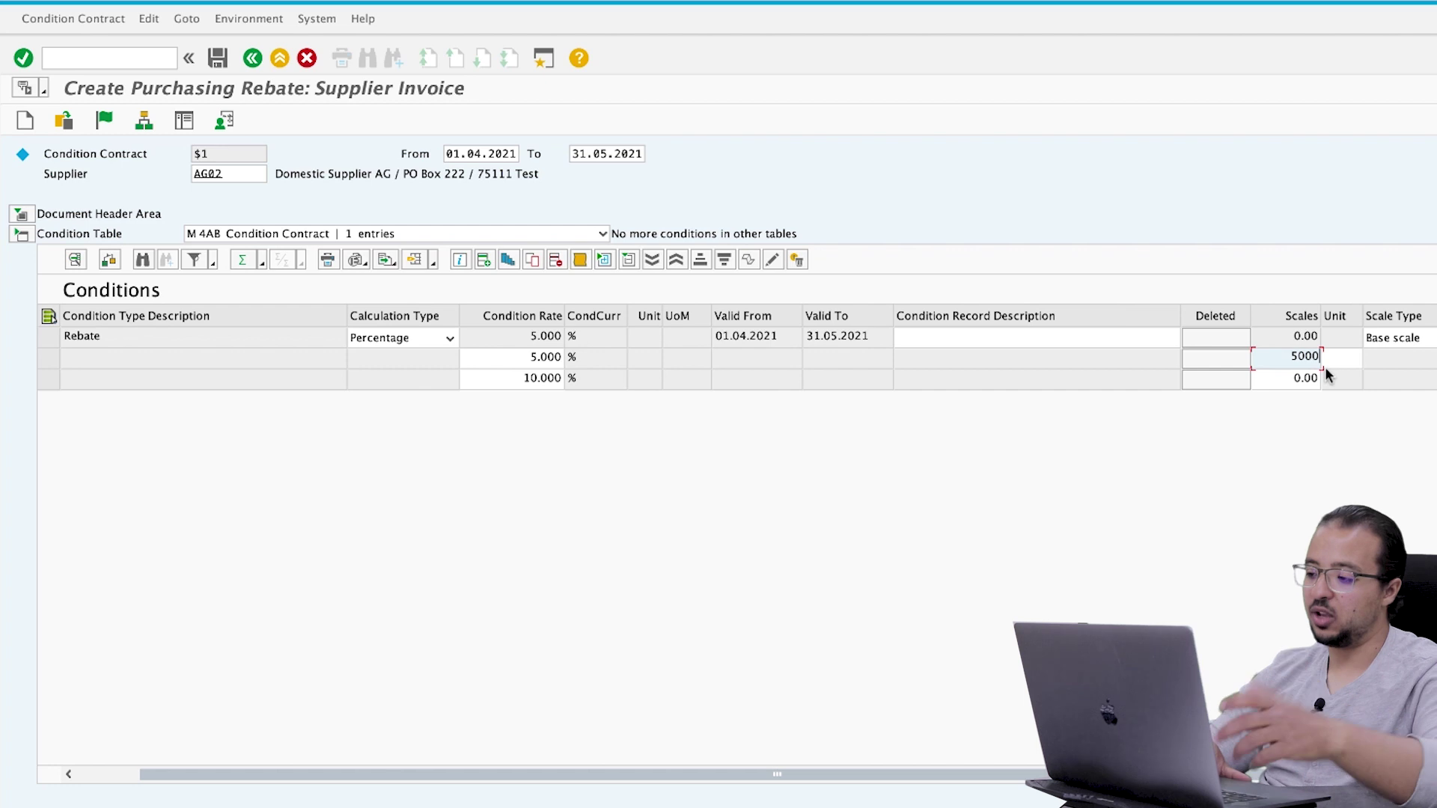
click(1289, 375)
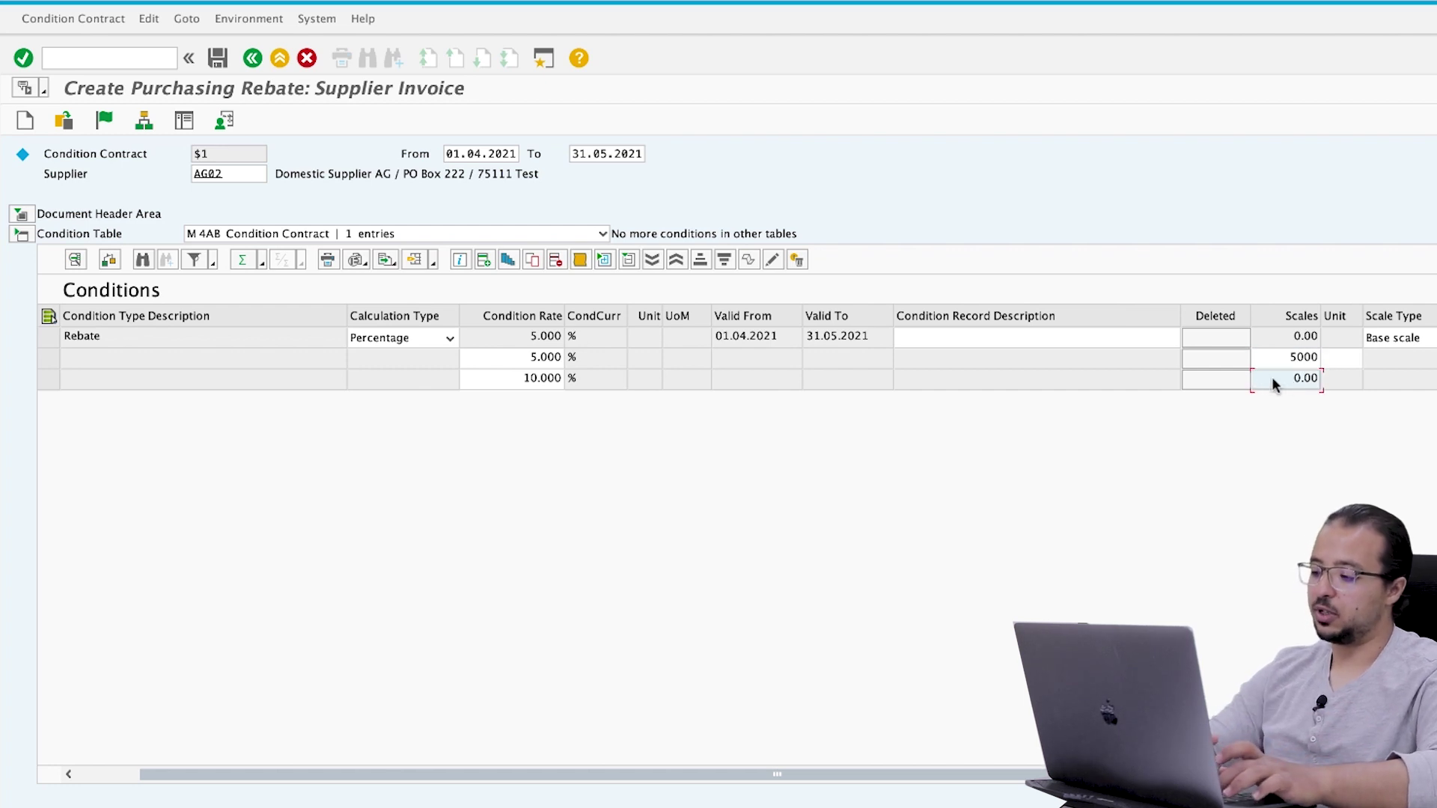
text(10,0)
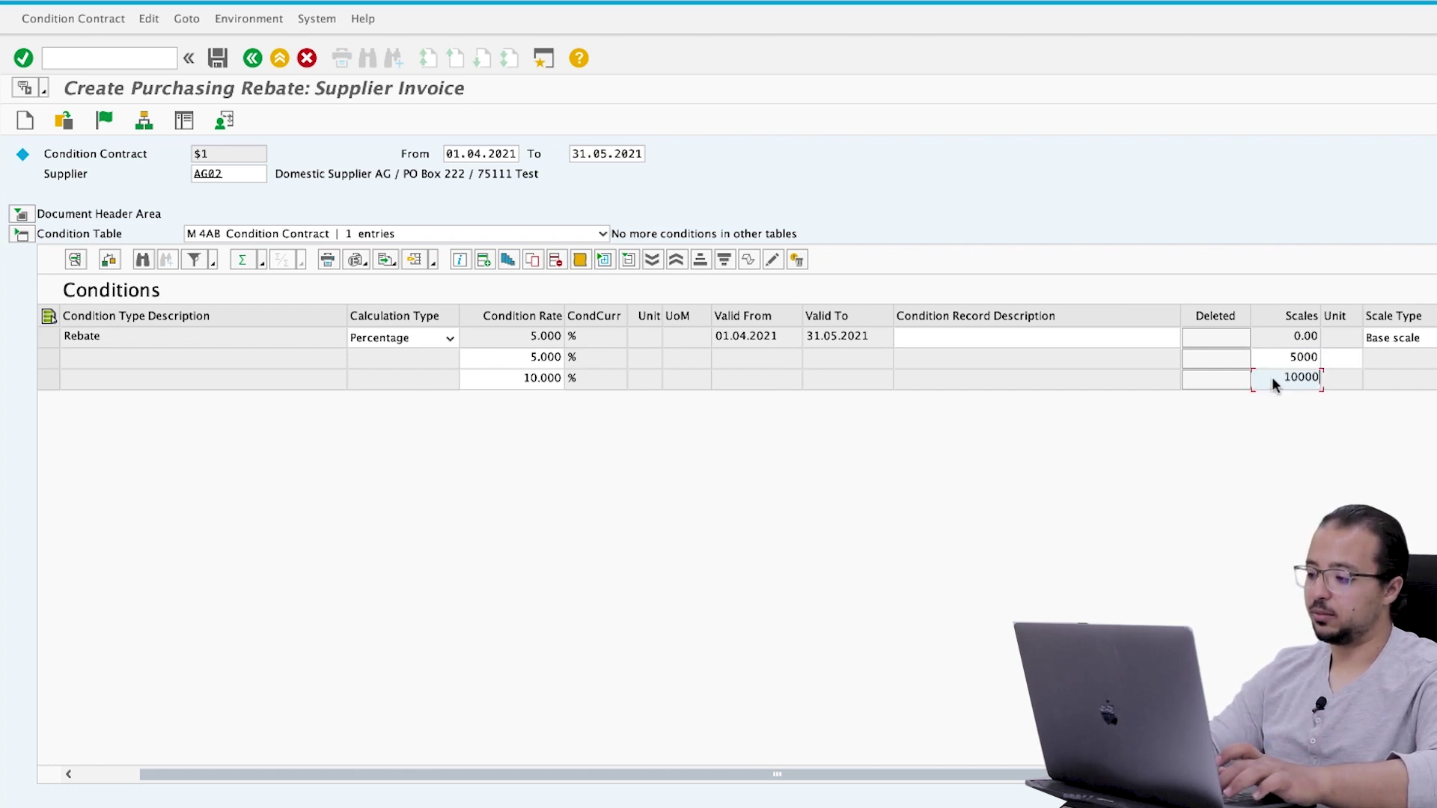
text(00)
key(Return)
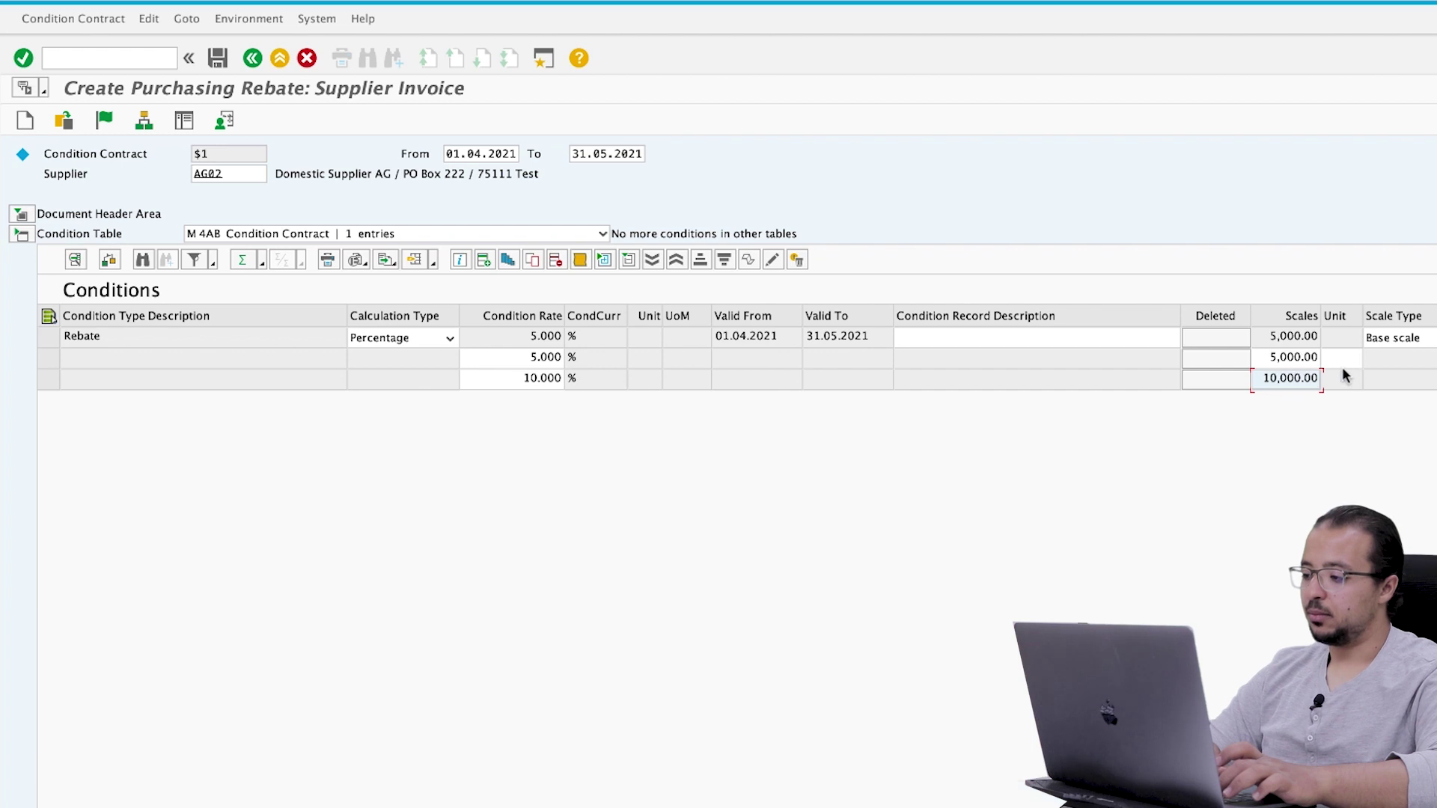
click(1339, 358)
text(EU)
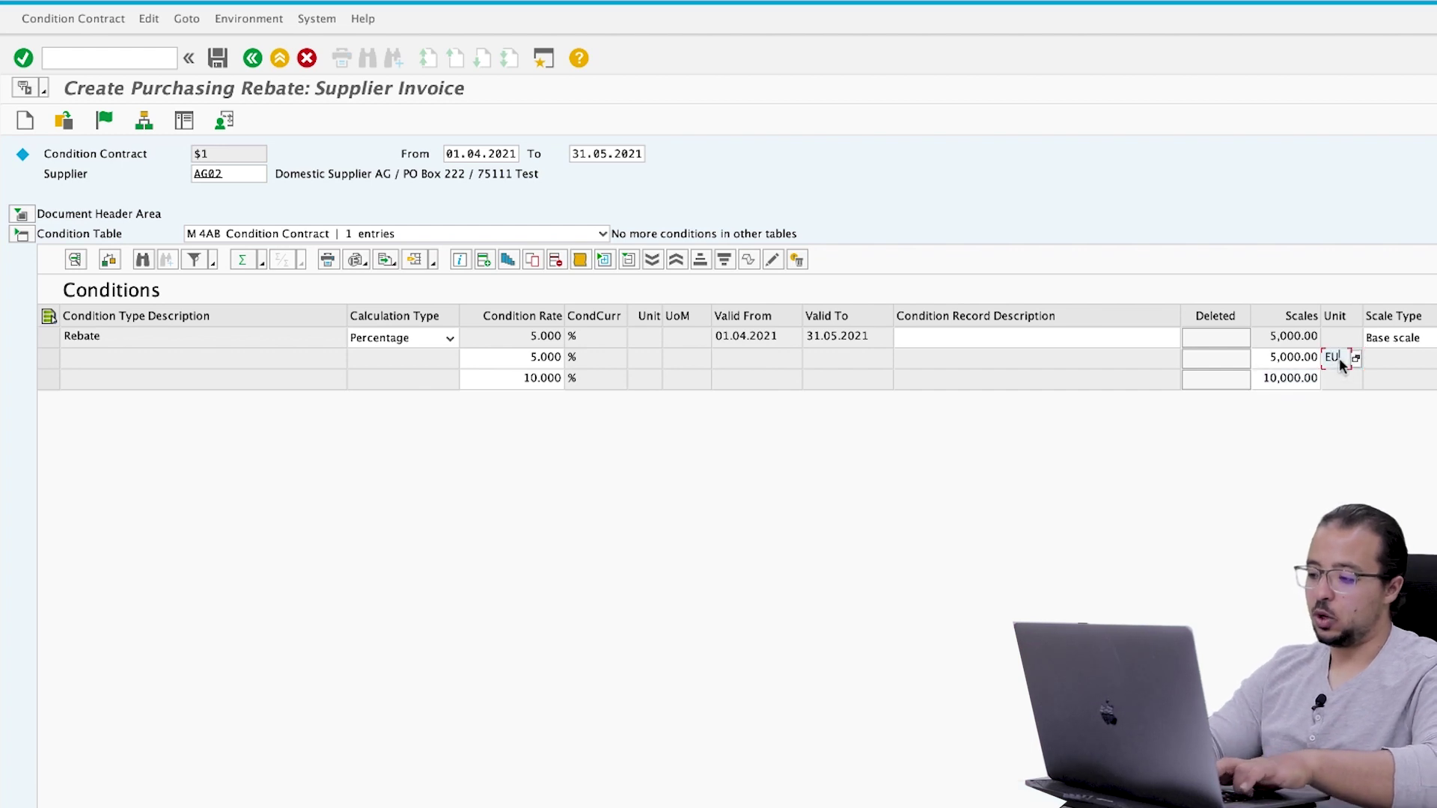
text(R)
key(Return)
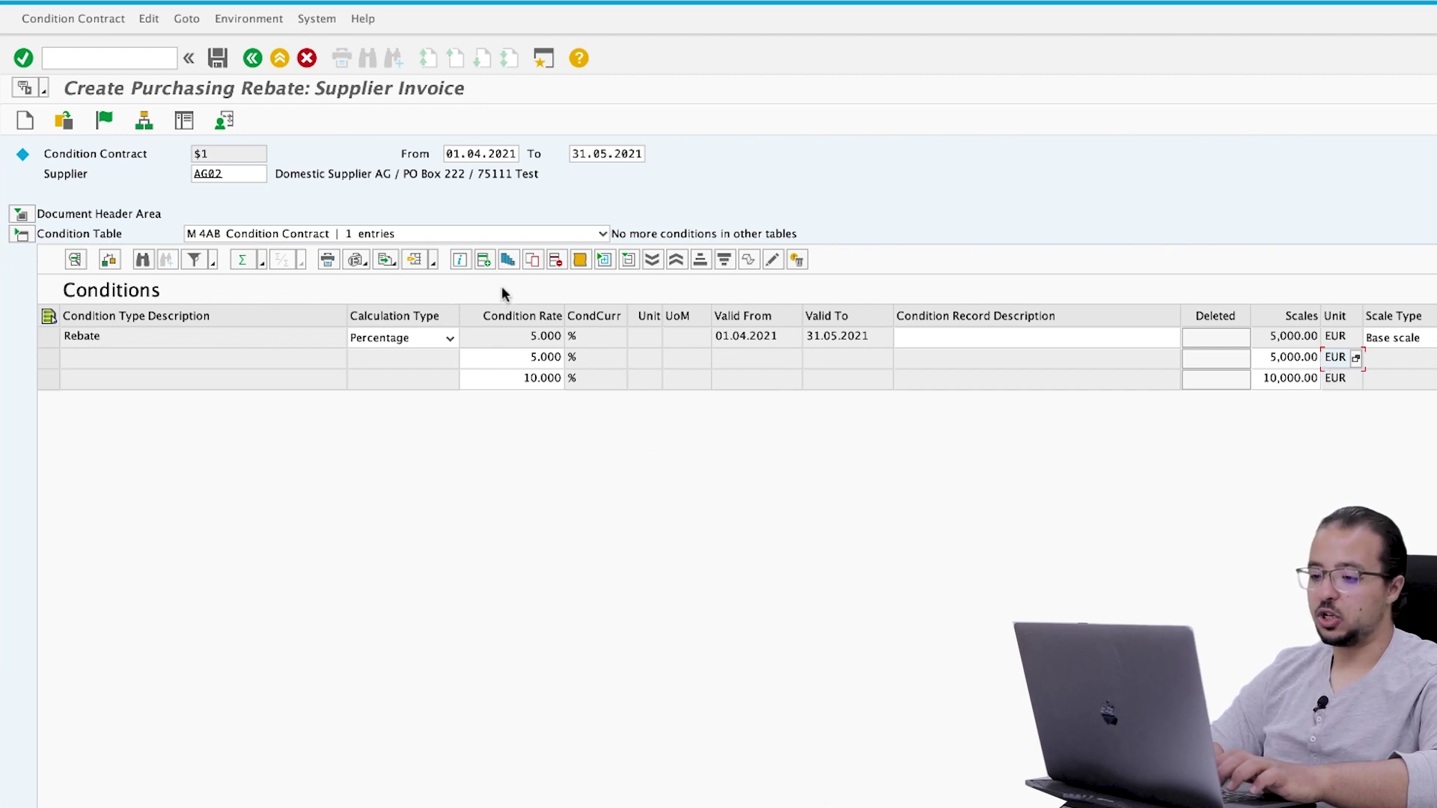
click(483, 260)
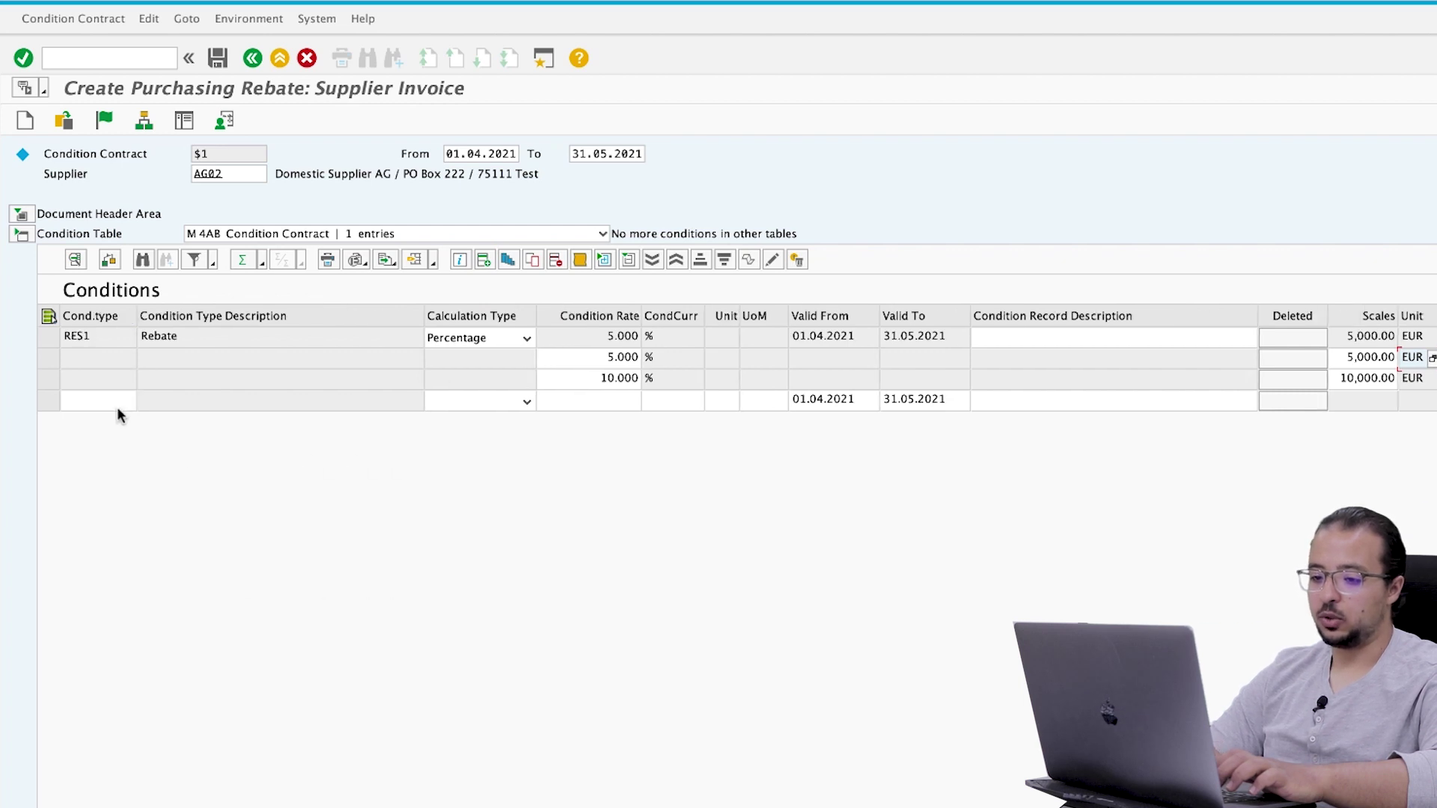
Add a REA1 Rebate Accruals condition at a 3% rate and show the header's Purchasing data
click(115, 404)
click(130, 404)
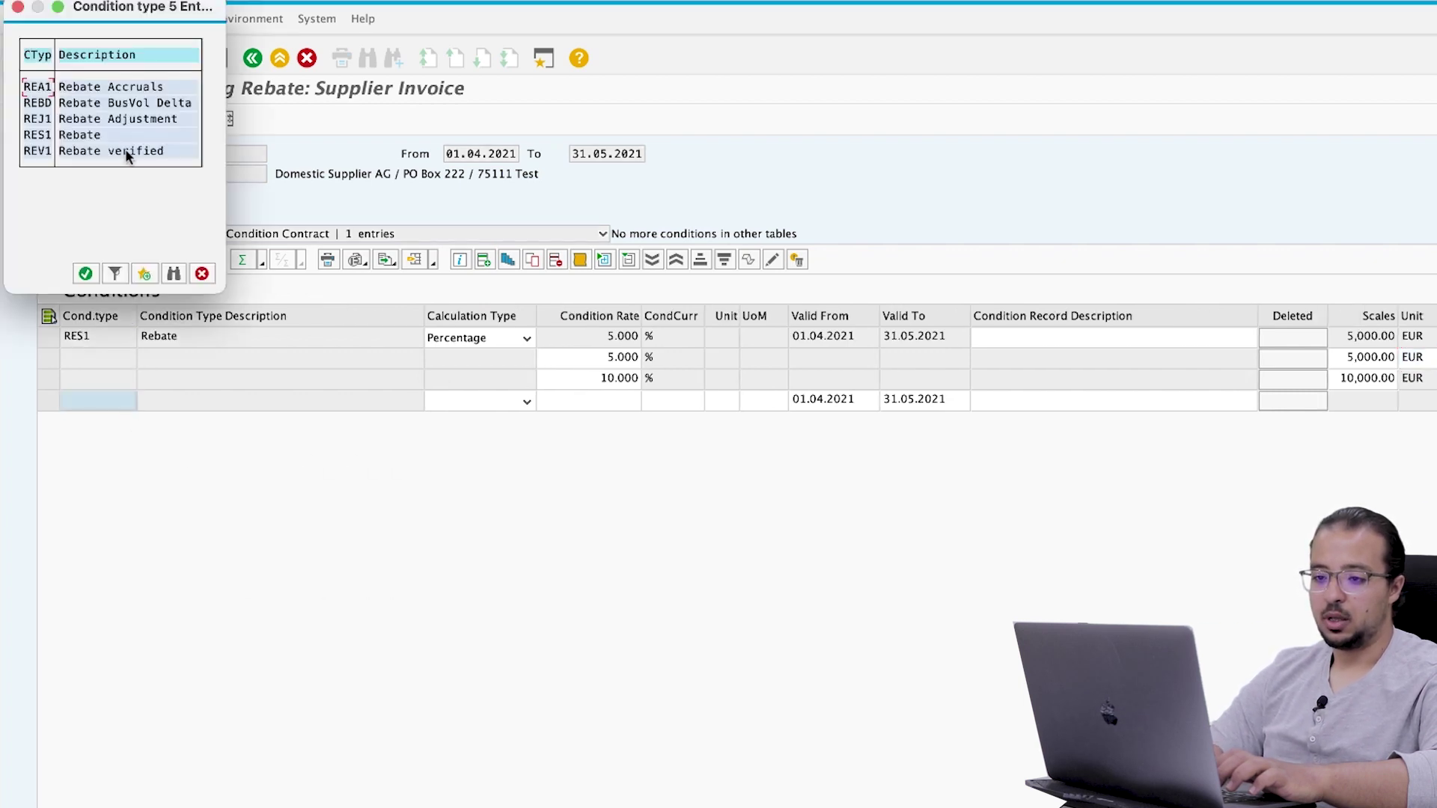
double_click(38, 87)
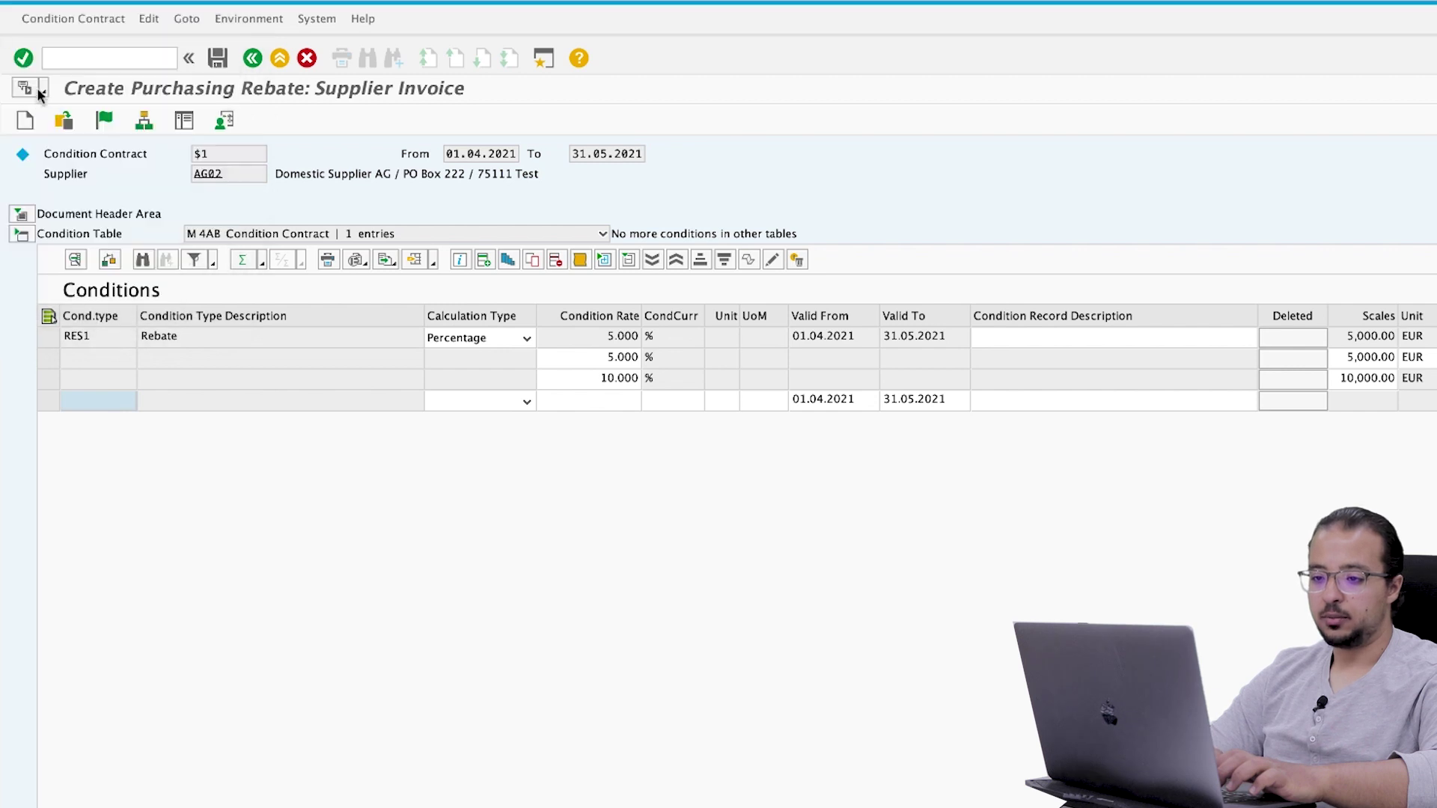
click(473, 402)
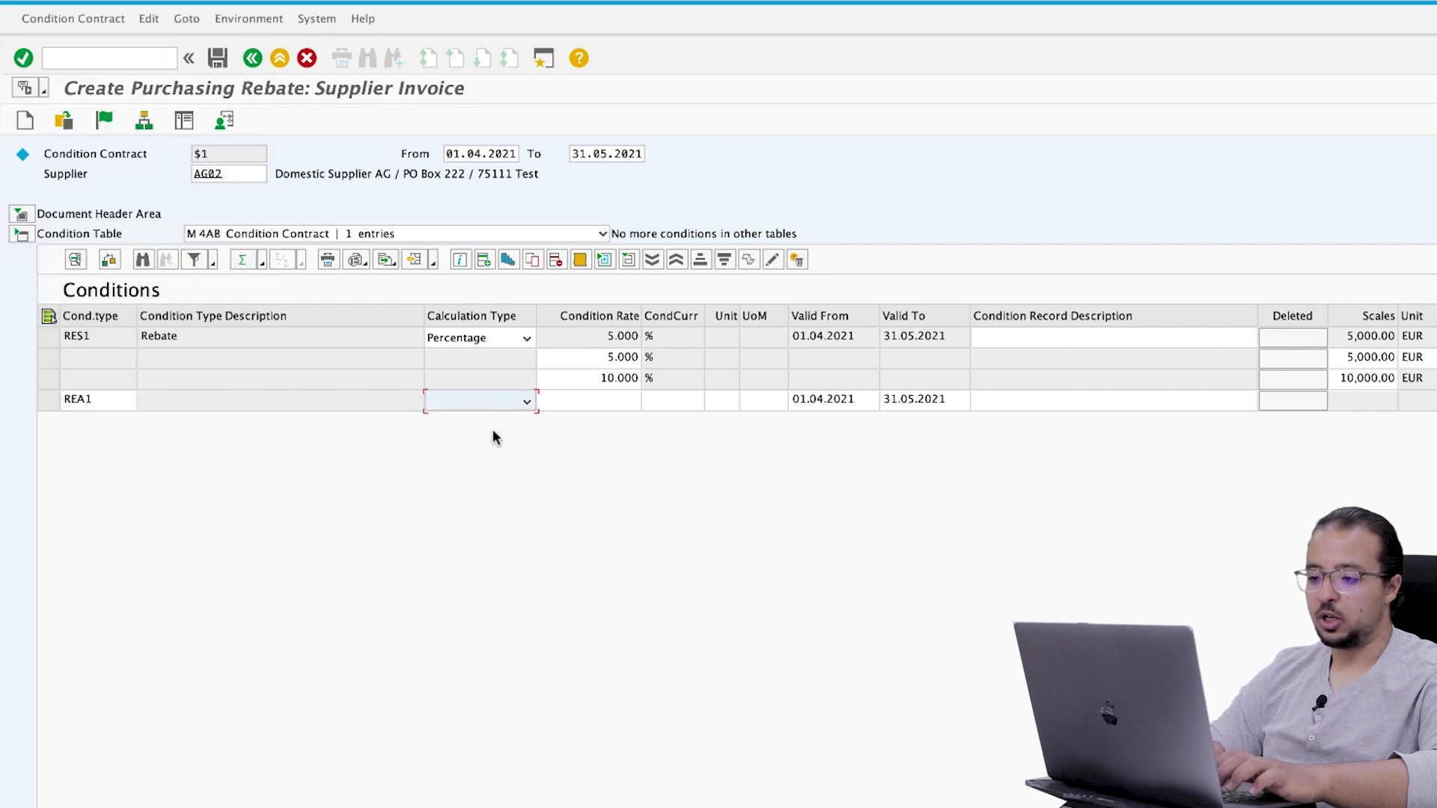
click(526, 404)
click(493, 416)
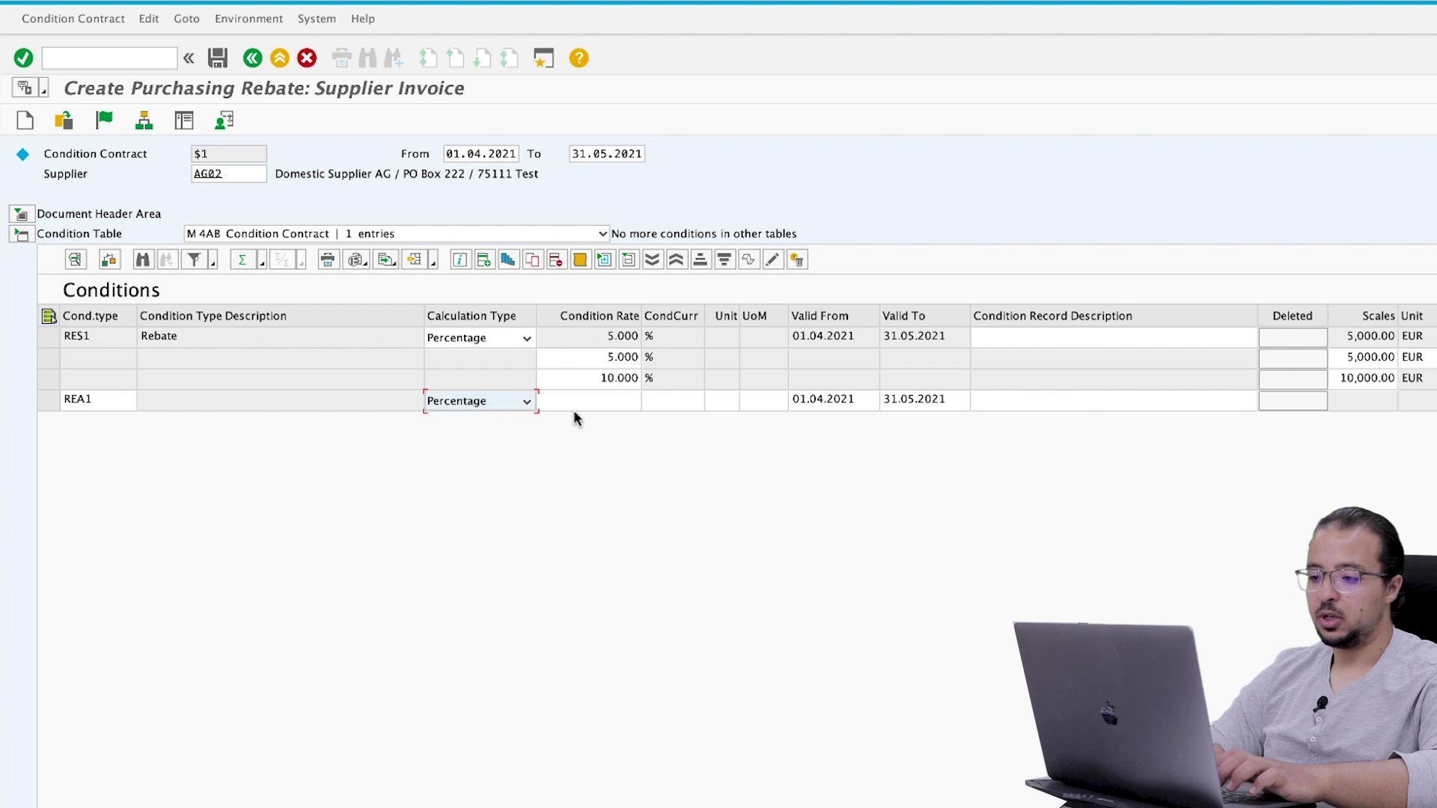
click(603, 404)
text(3.000-)
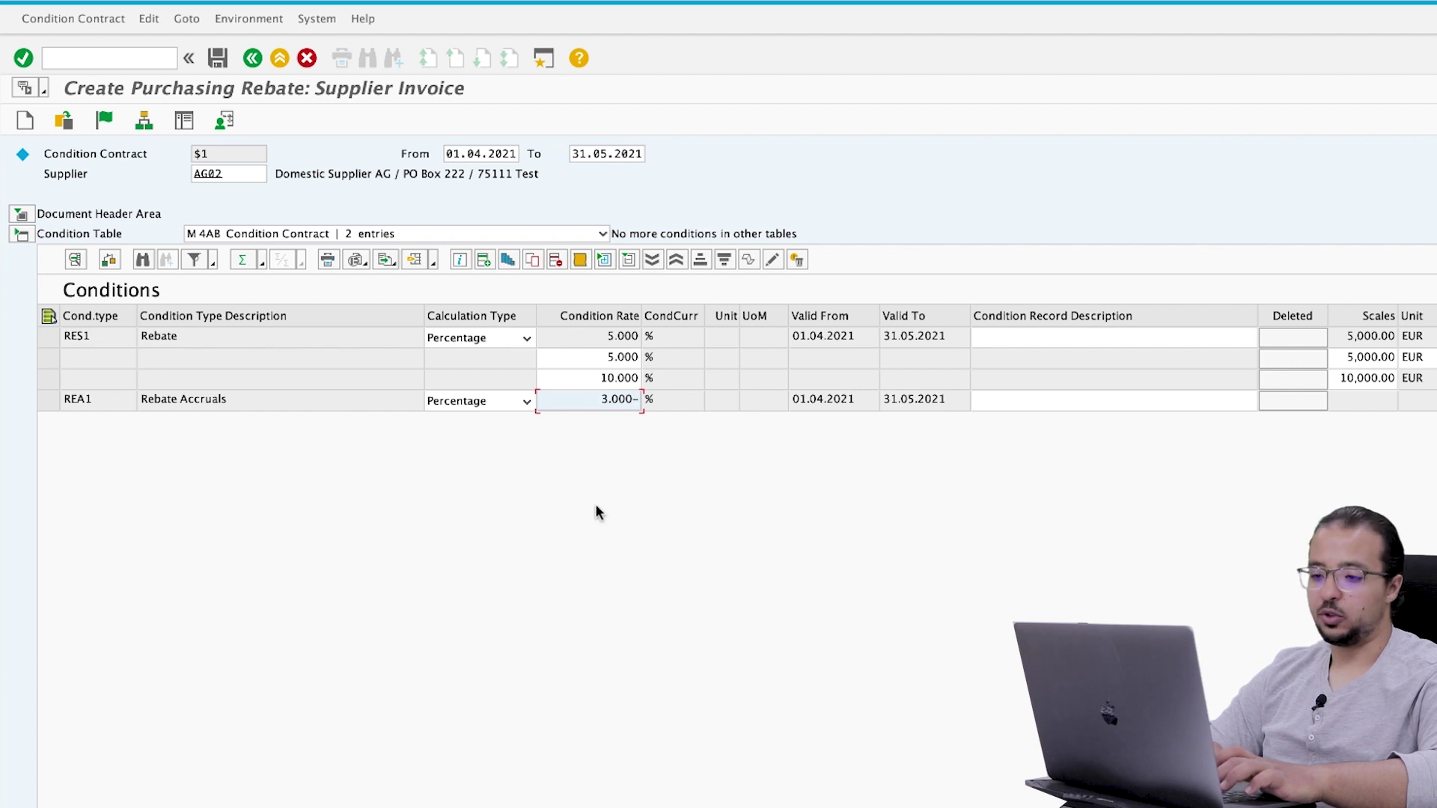
click(21, 214)
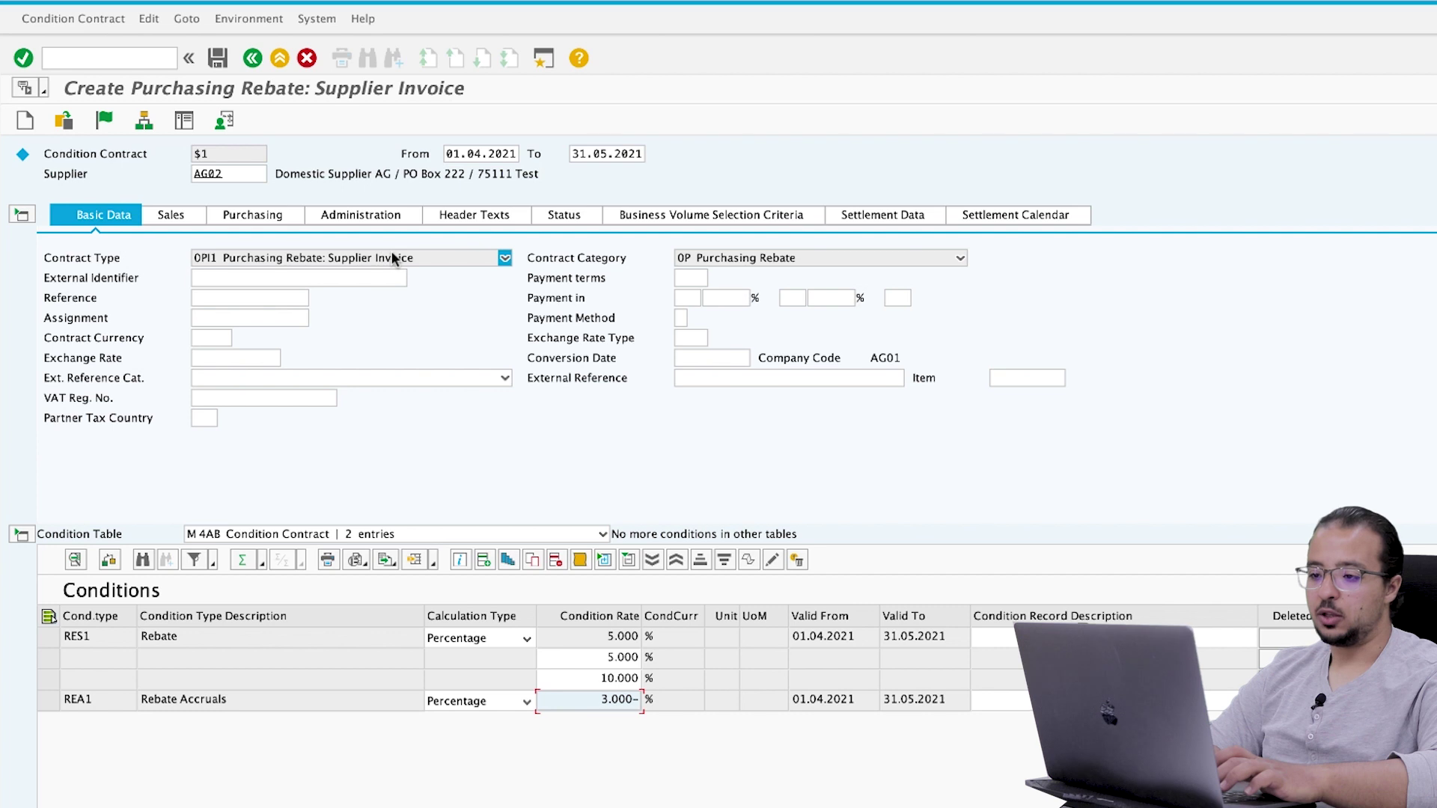
click(281, 217)
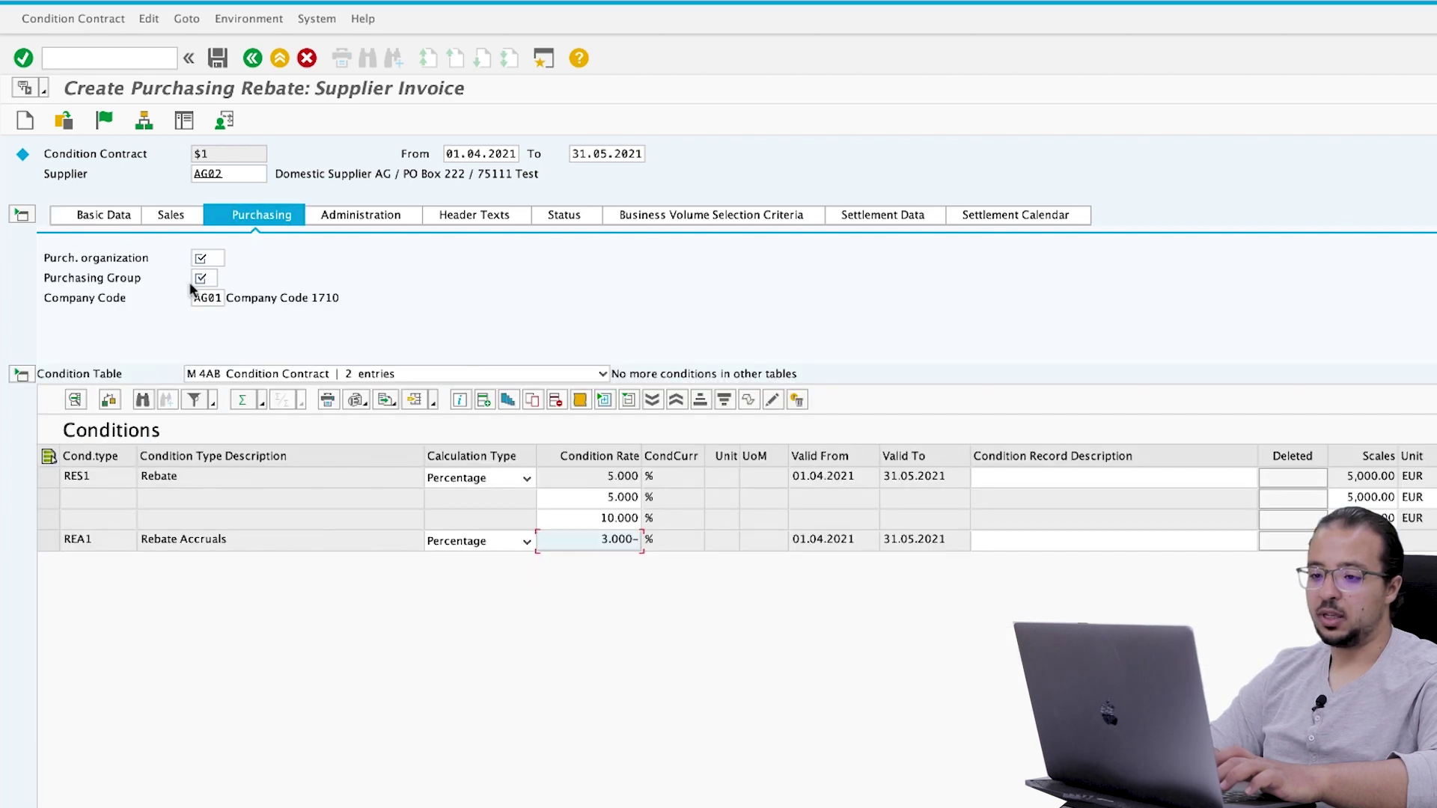
Enter purchasing organization AG00 and purchasing group 001 in the contract header
click(214, 259)
text(AG00)
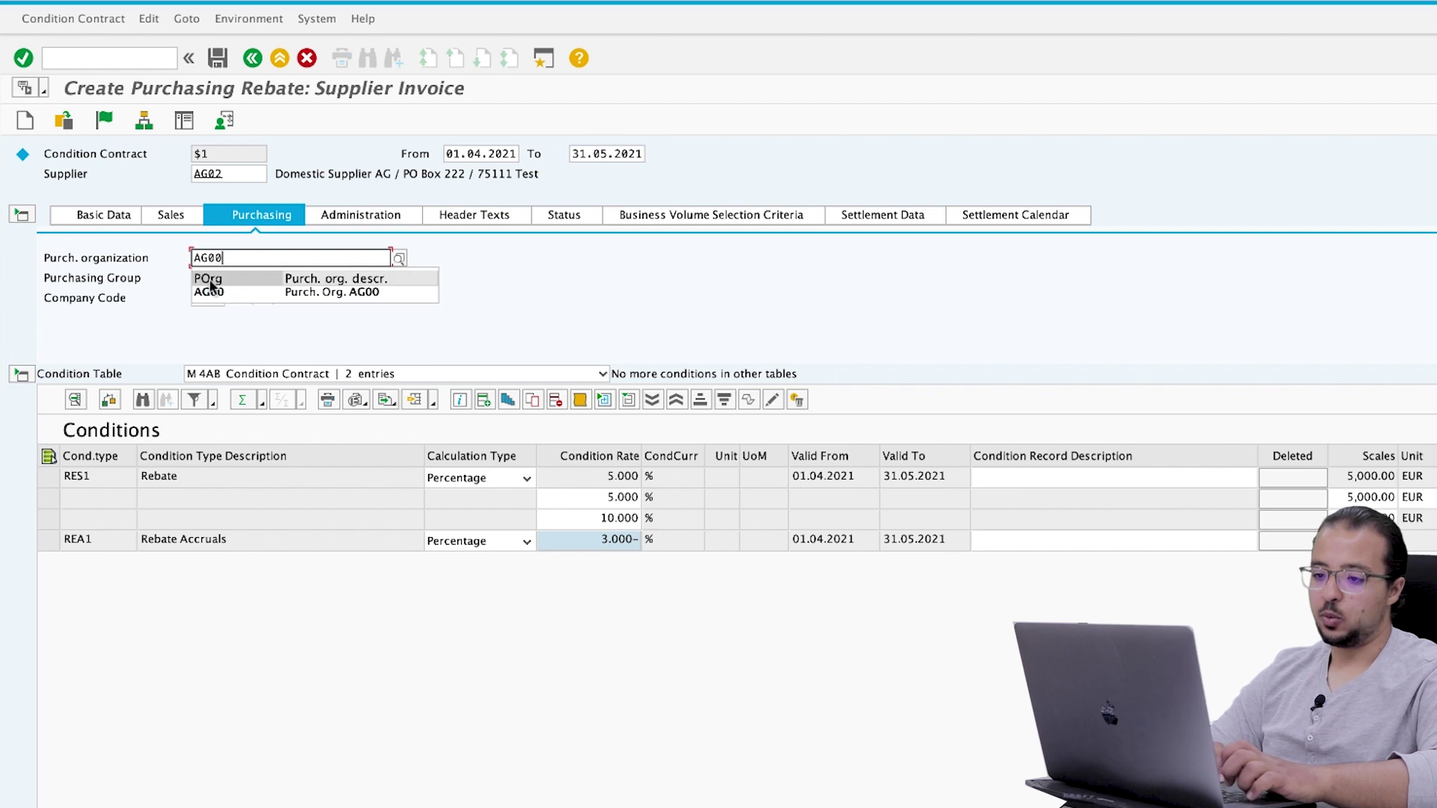
click(210, 293)
key(Return)
click(207, 278)
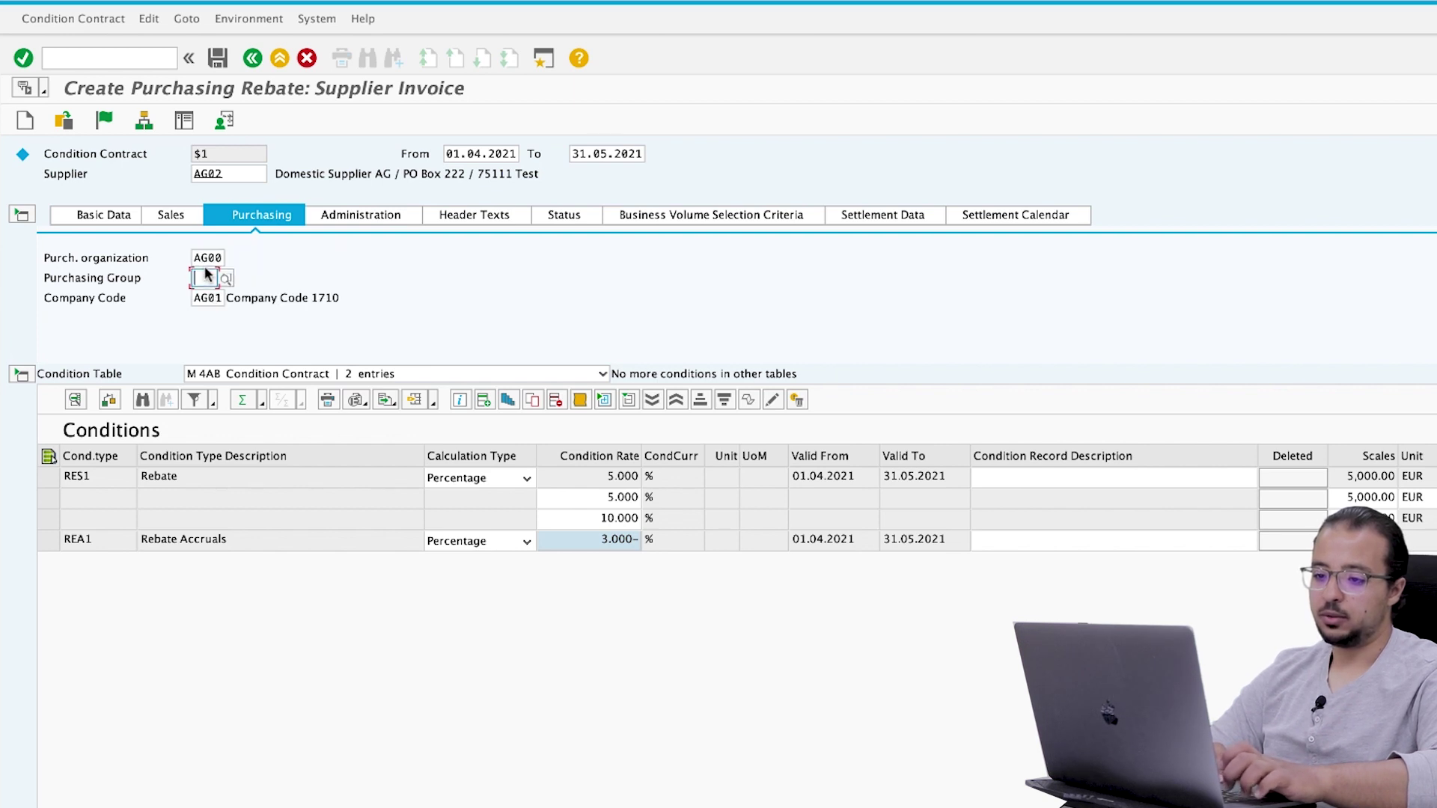
text(AG01)
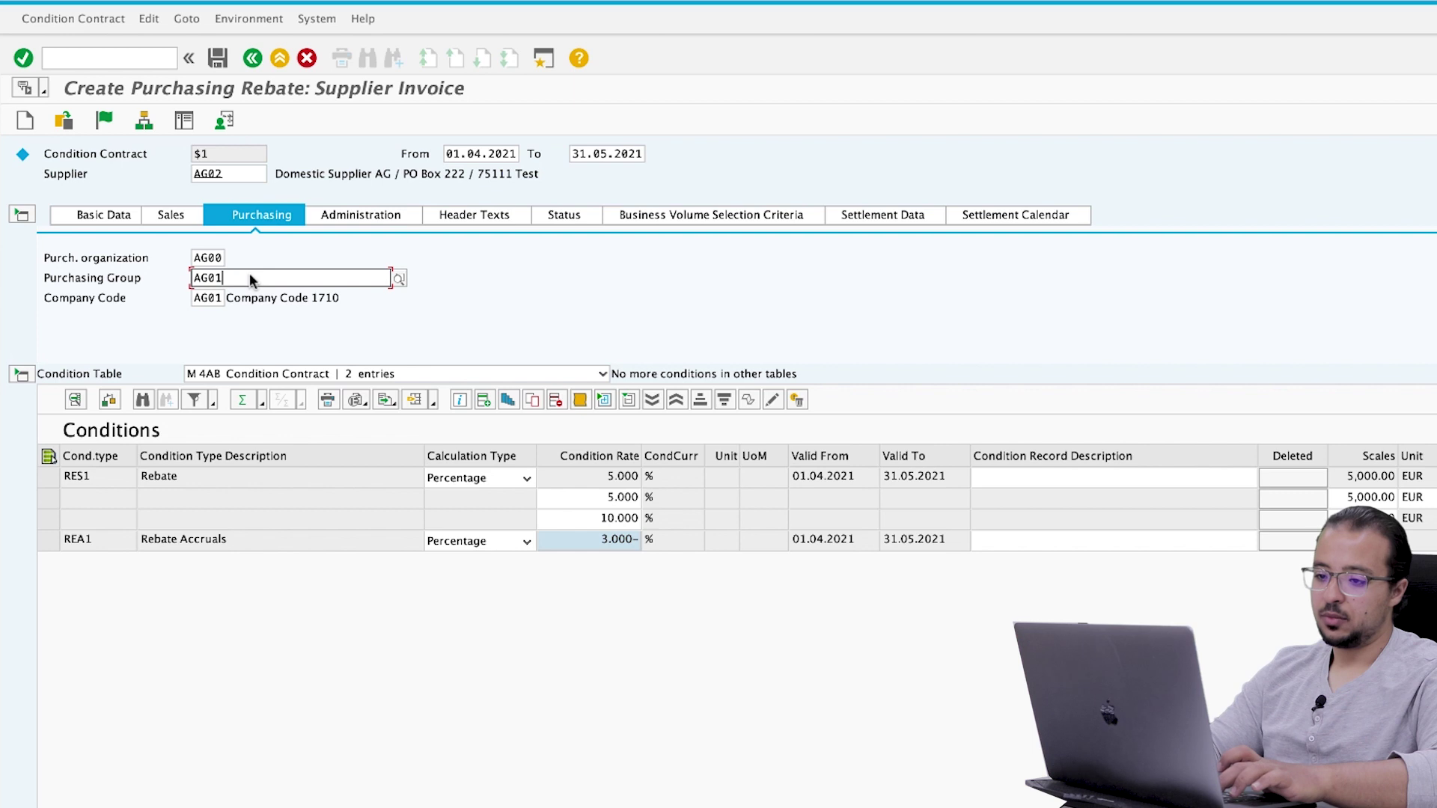
key(Return)
click(210, 280)
text(A)
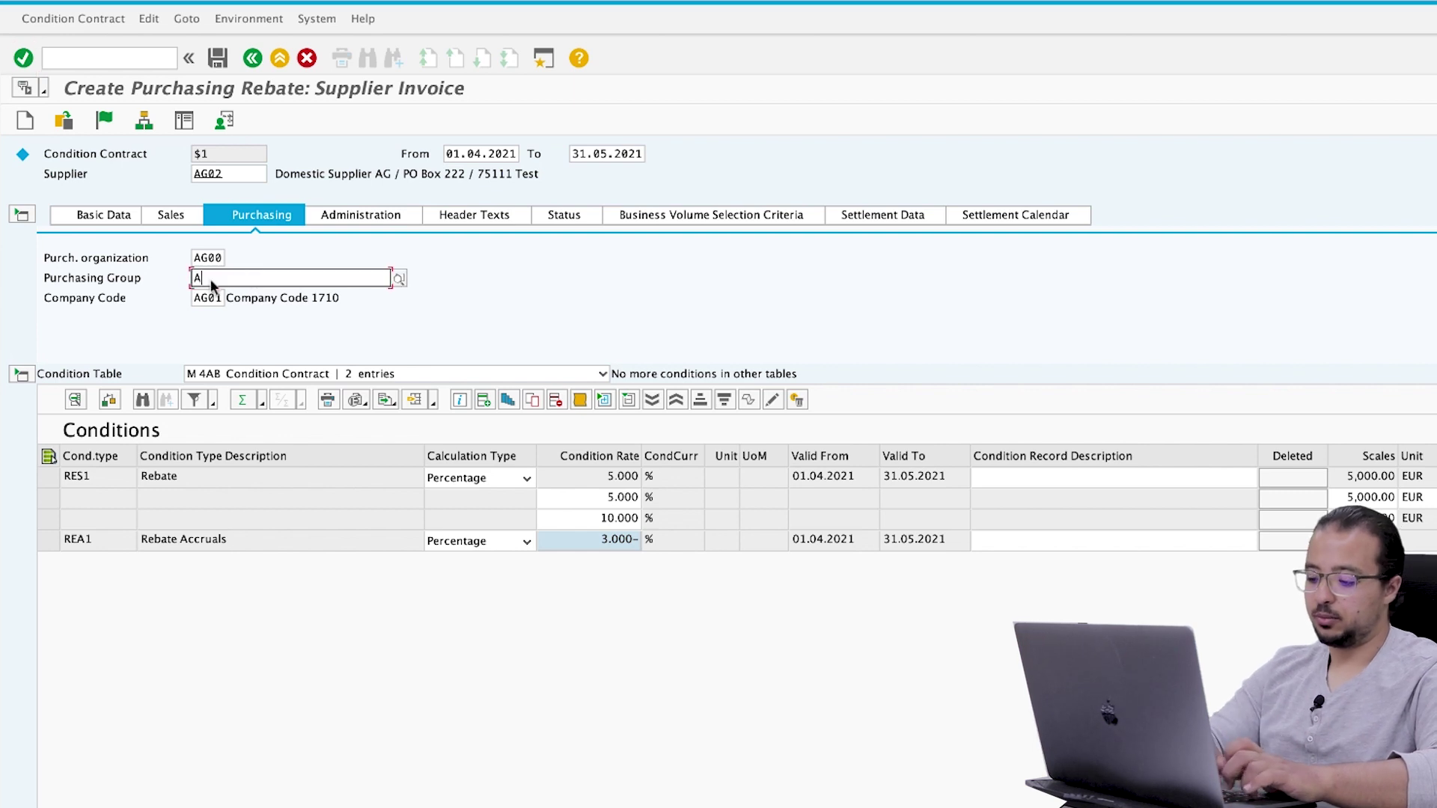
key(Return)
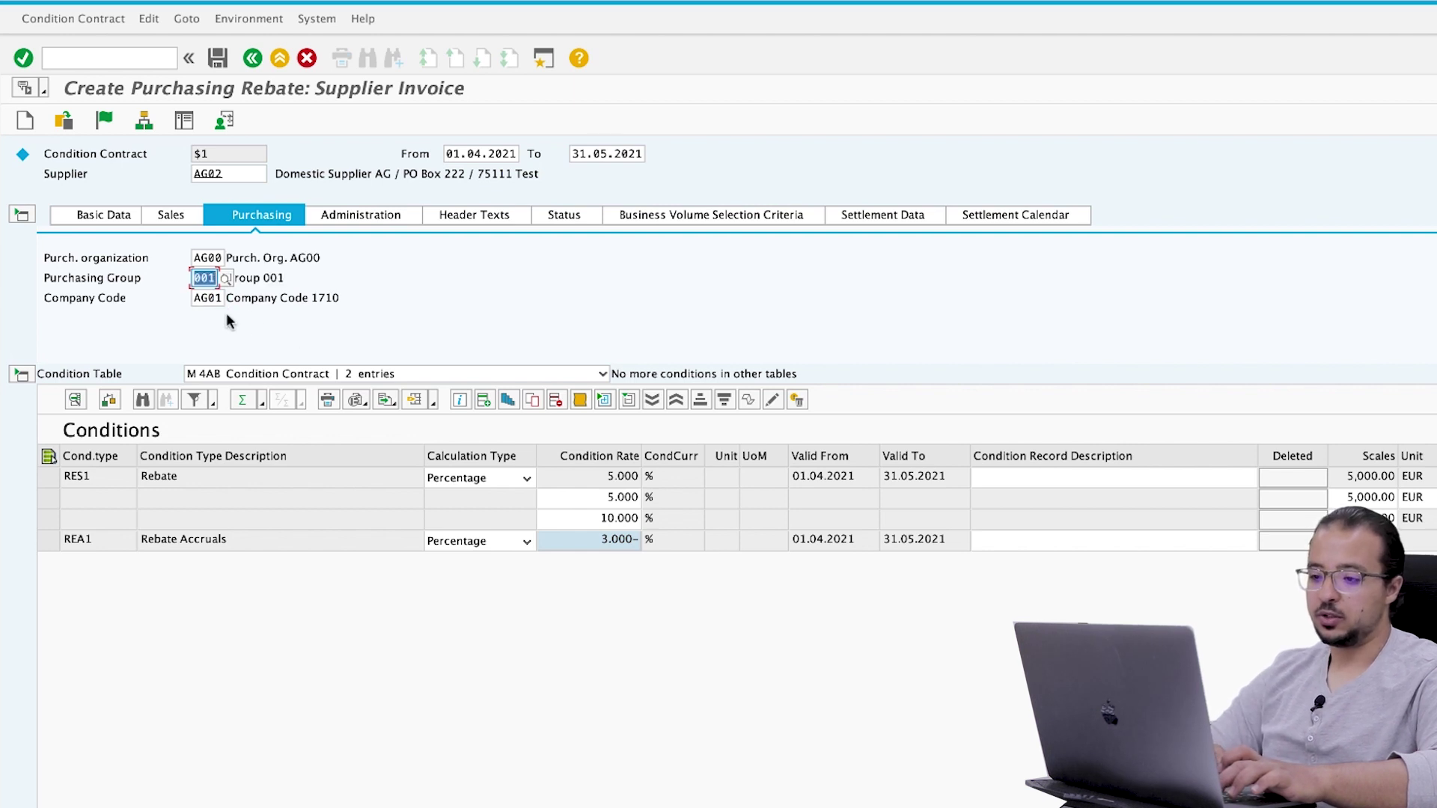
click(683, 216)
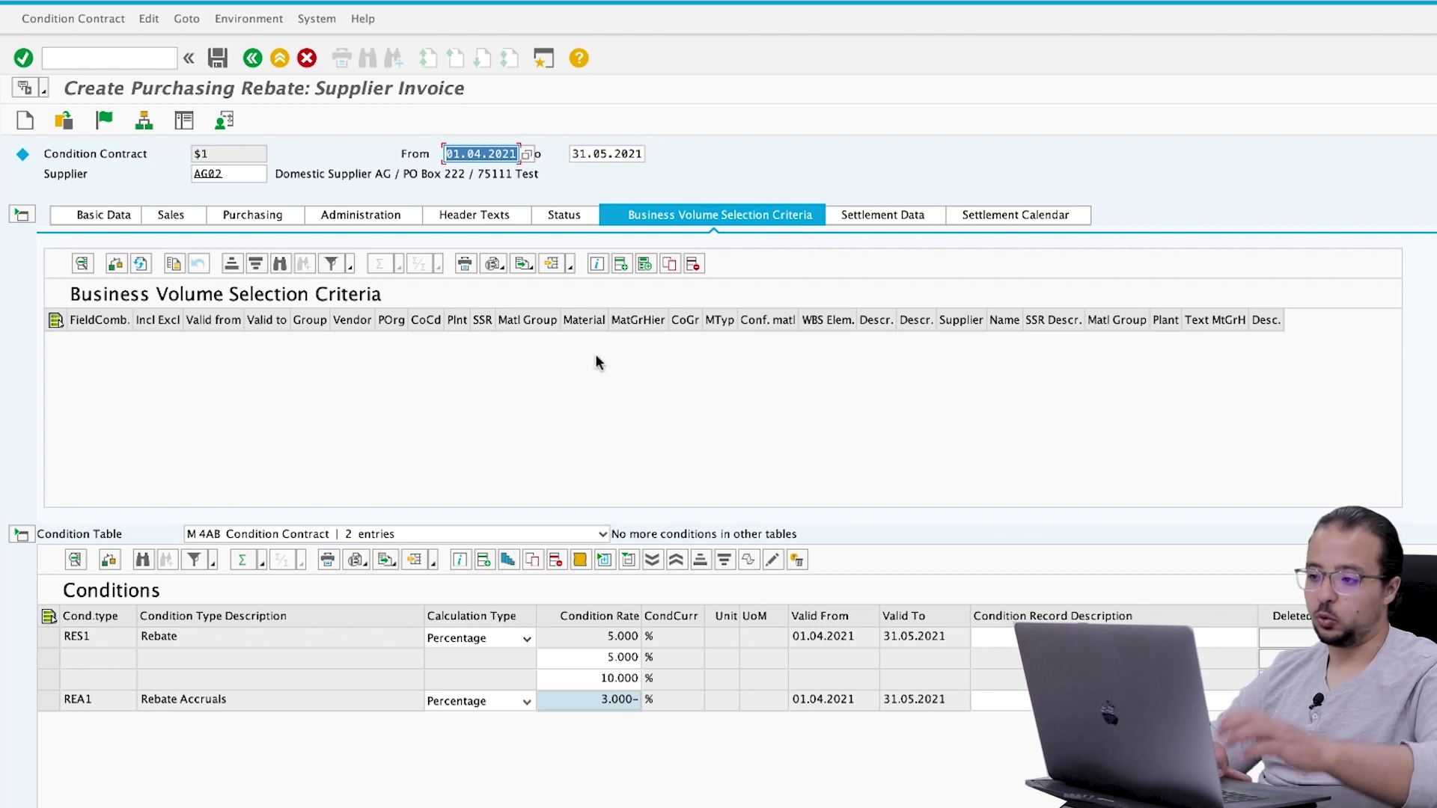
Add business volume criteria for supplier AG02 and material RM02
click(621, 263)
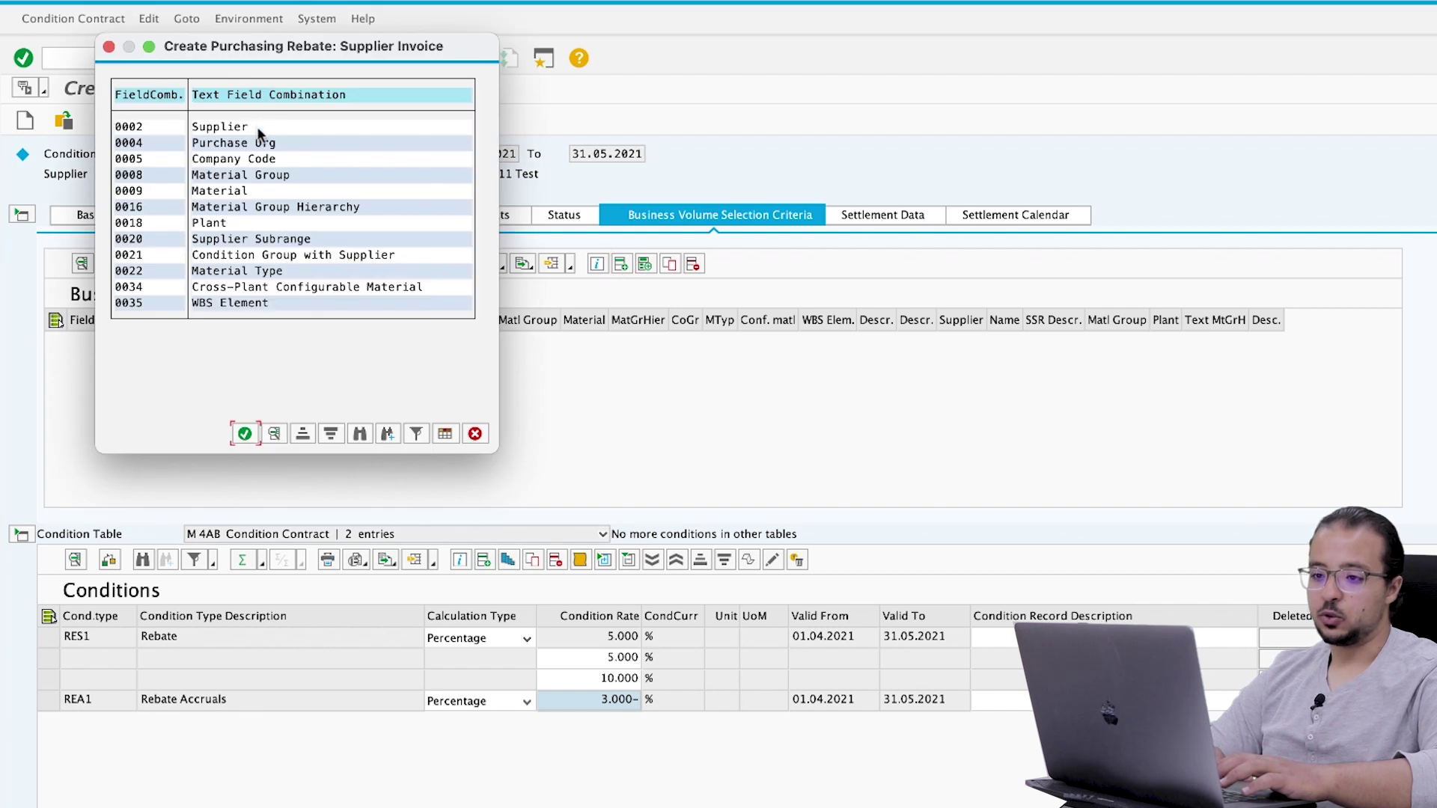
double_click(213, 128)
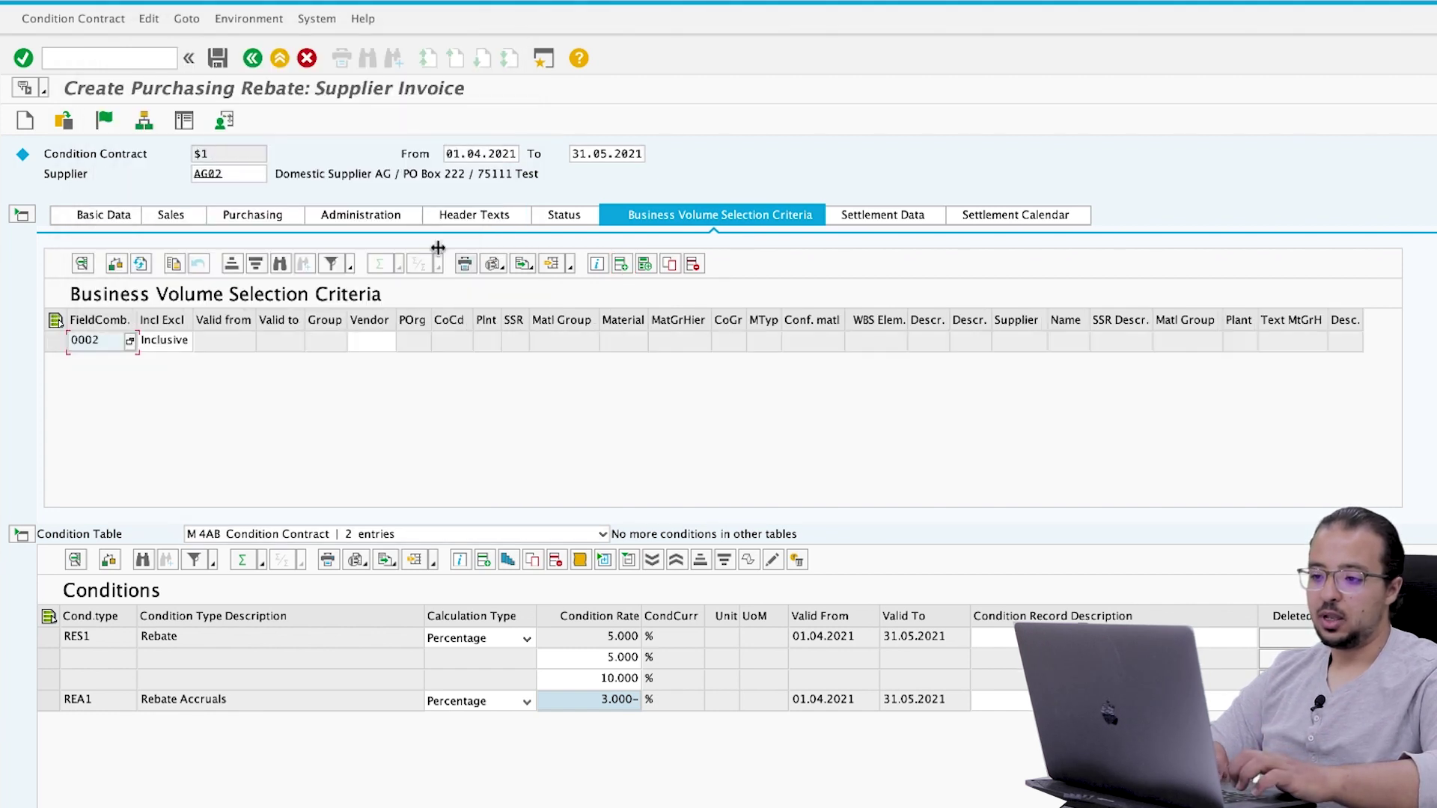
click(621, 264)
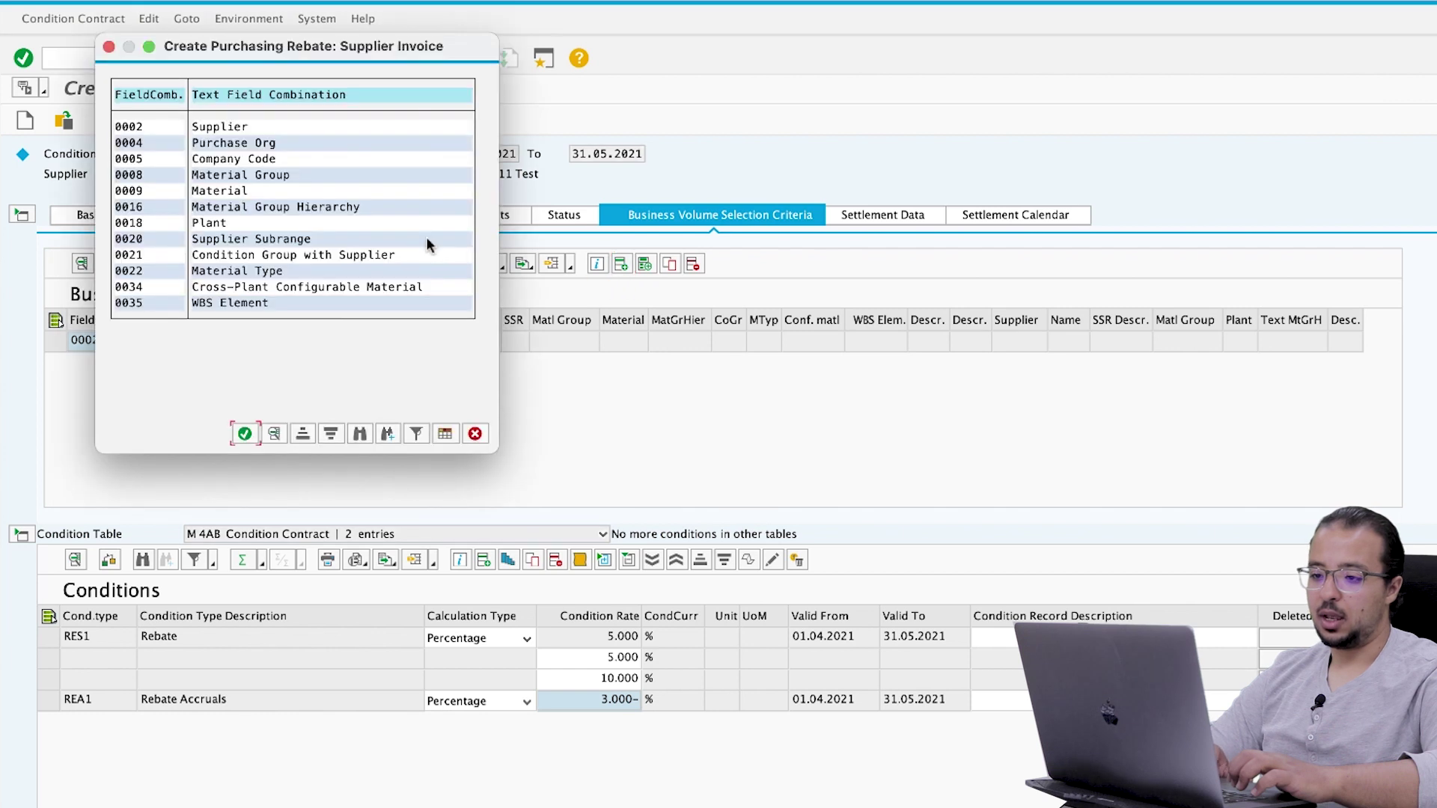
double_click(224, 190)
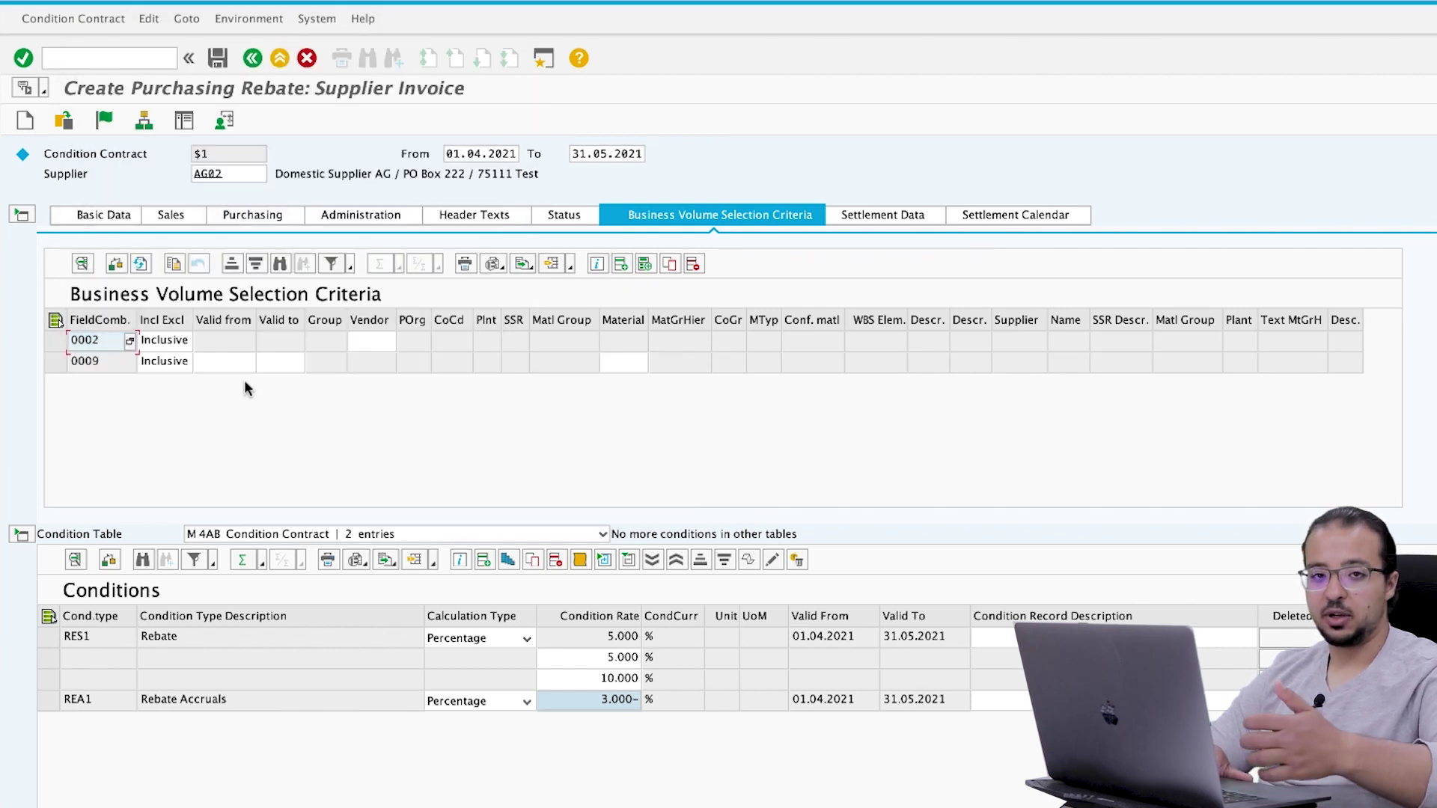
click(372, 341)
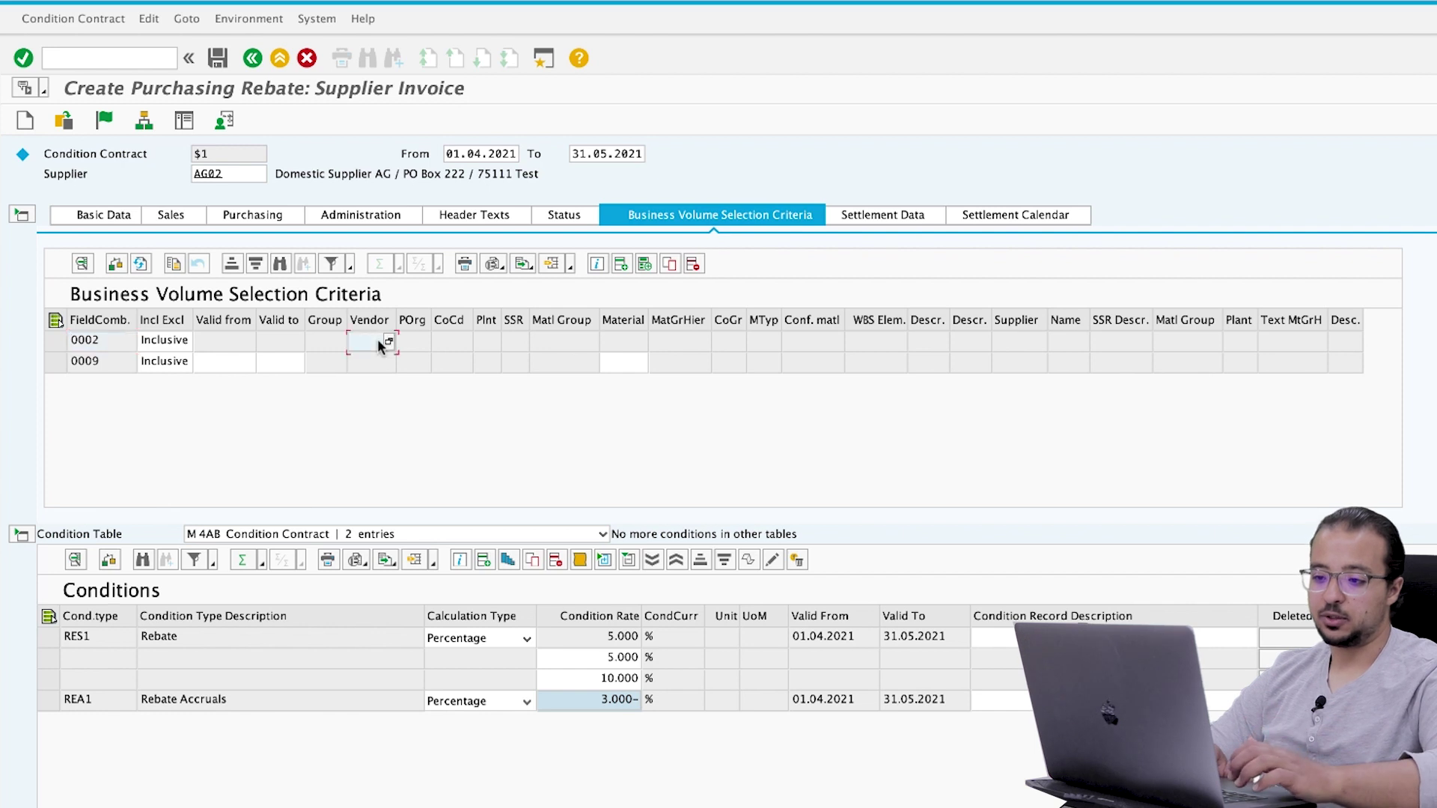
text(AG)
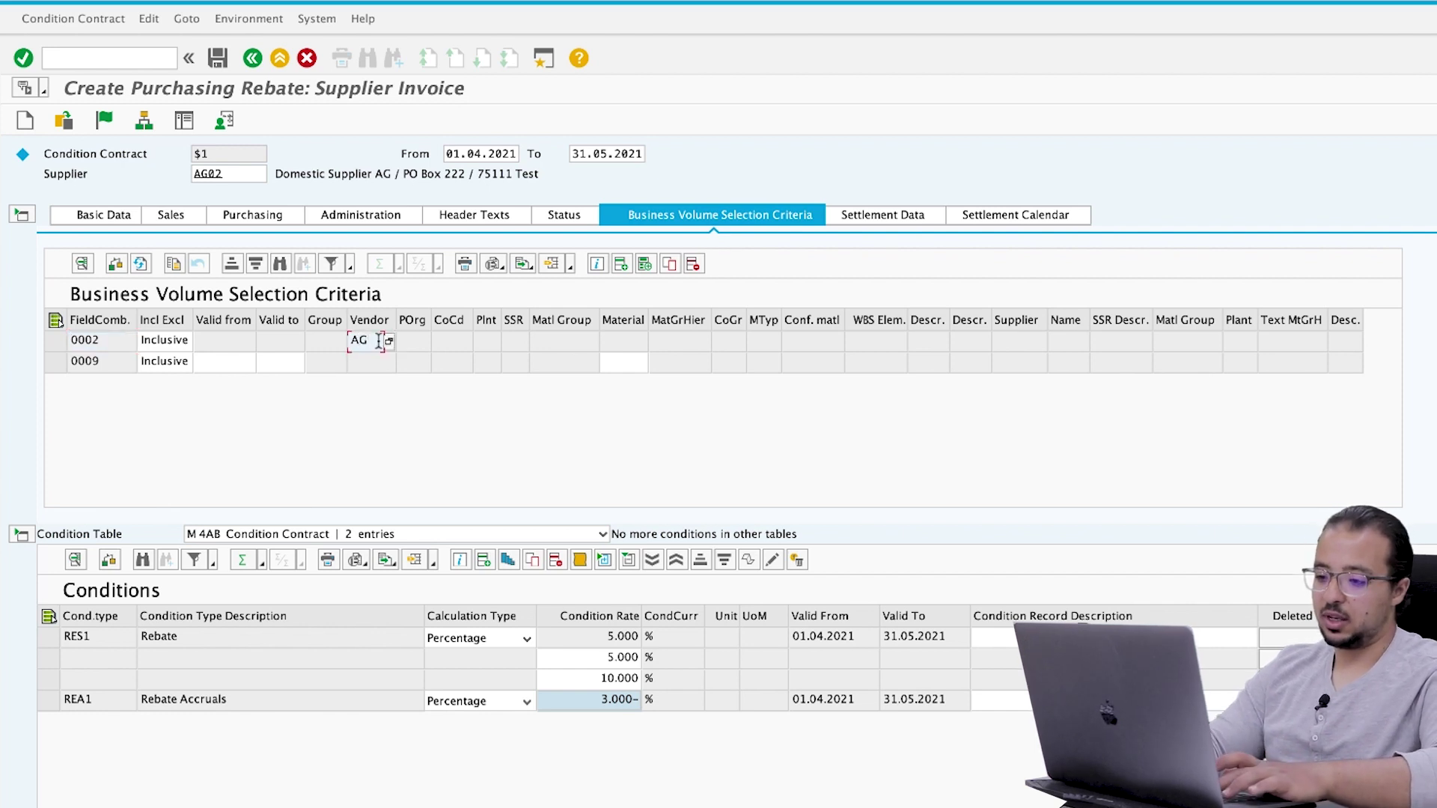
text(02)
key(Return)
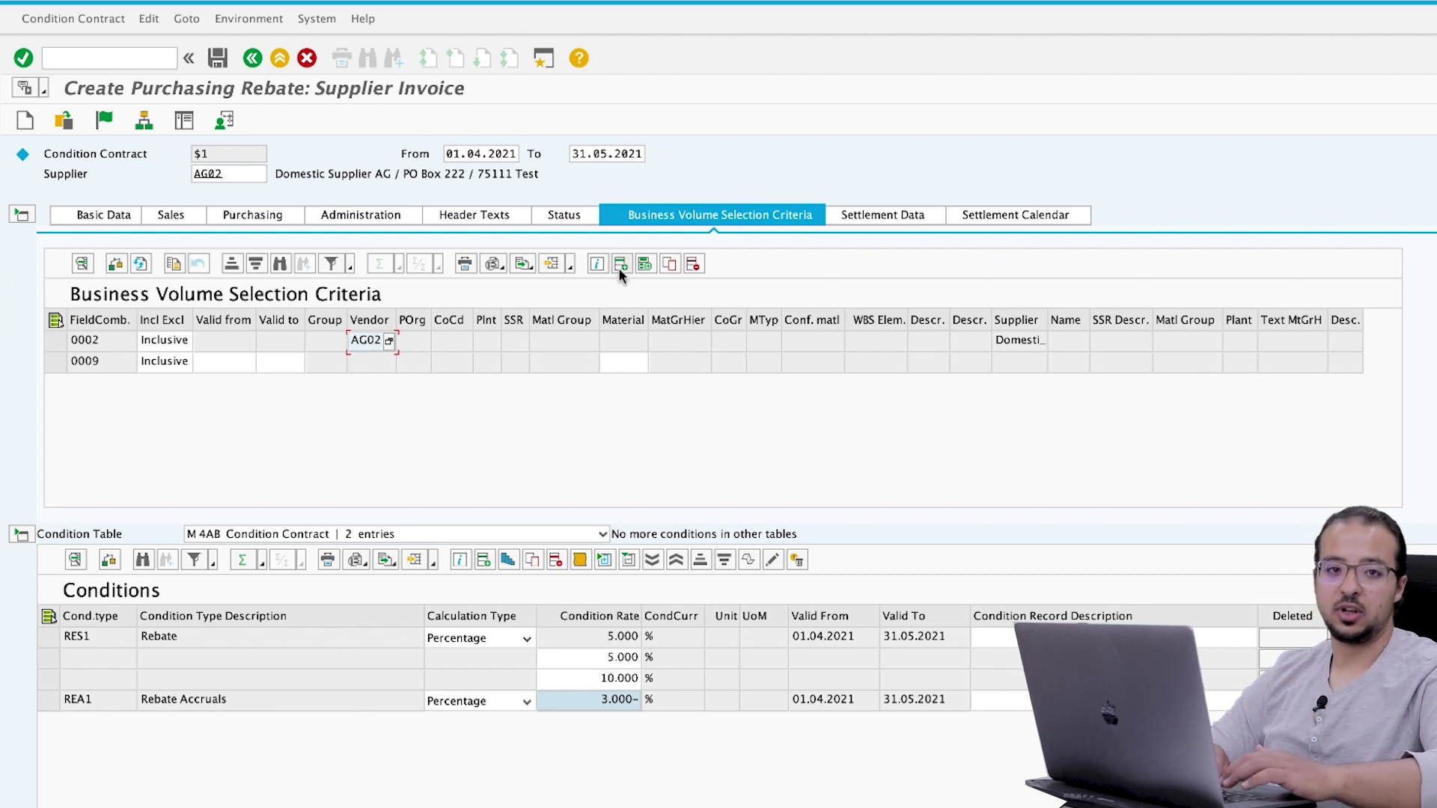
click(626, 365)
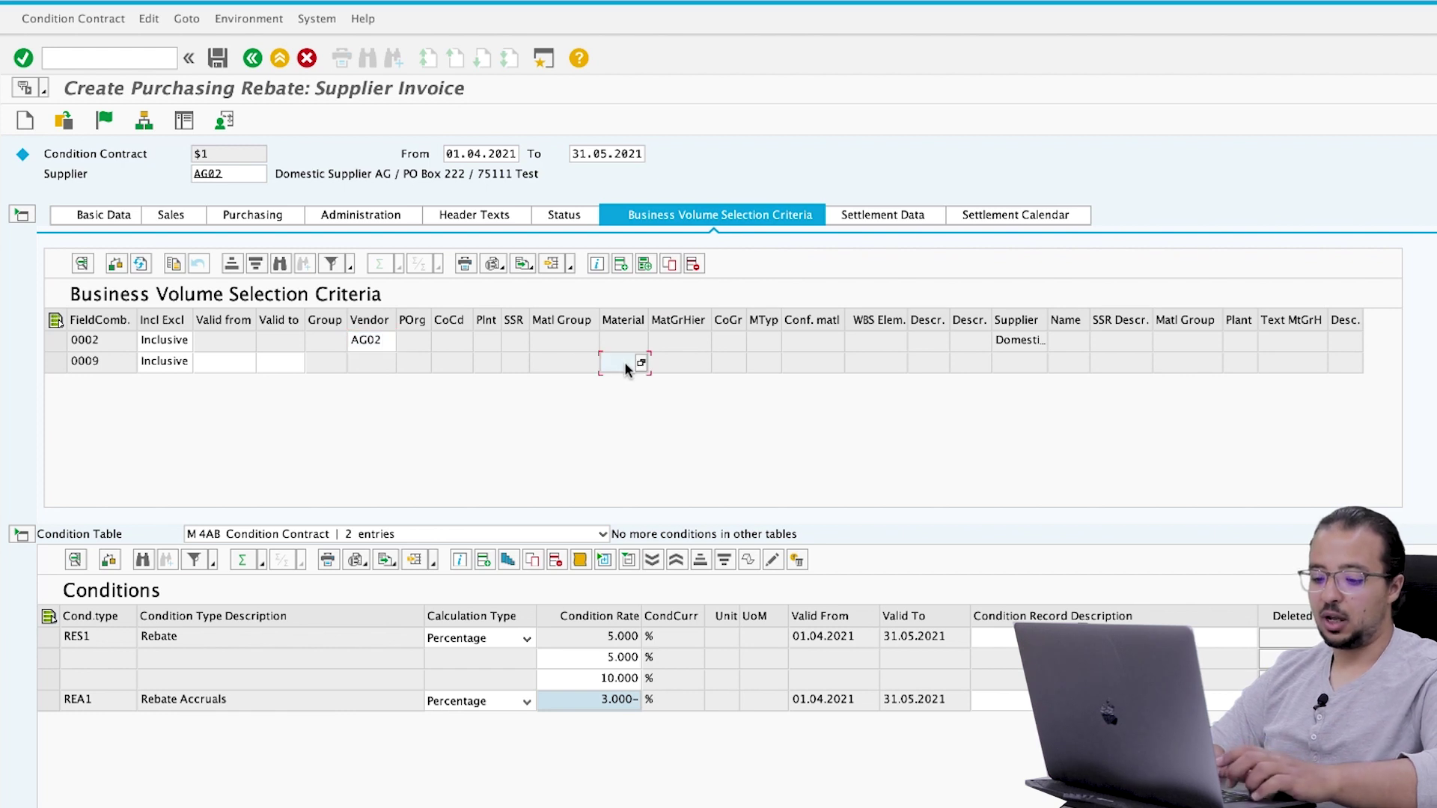
text(RM02)
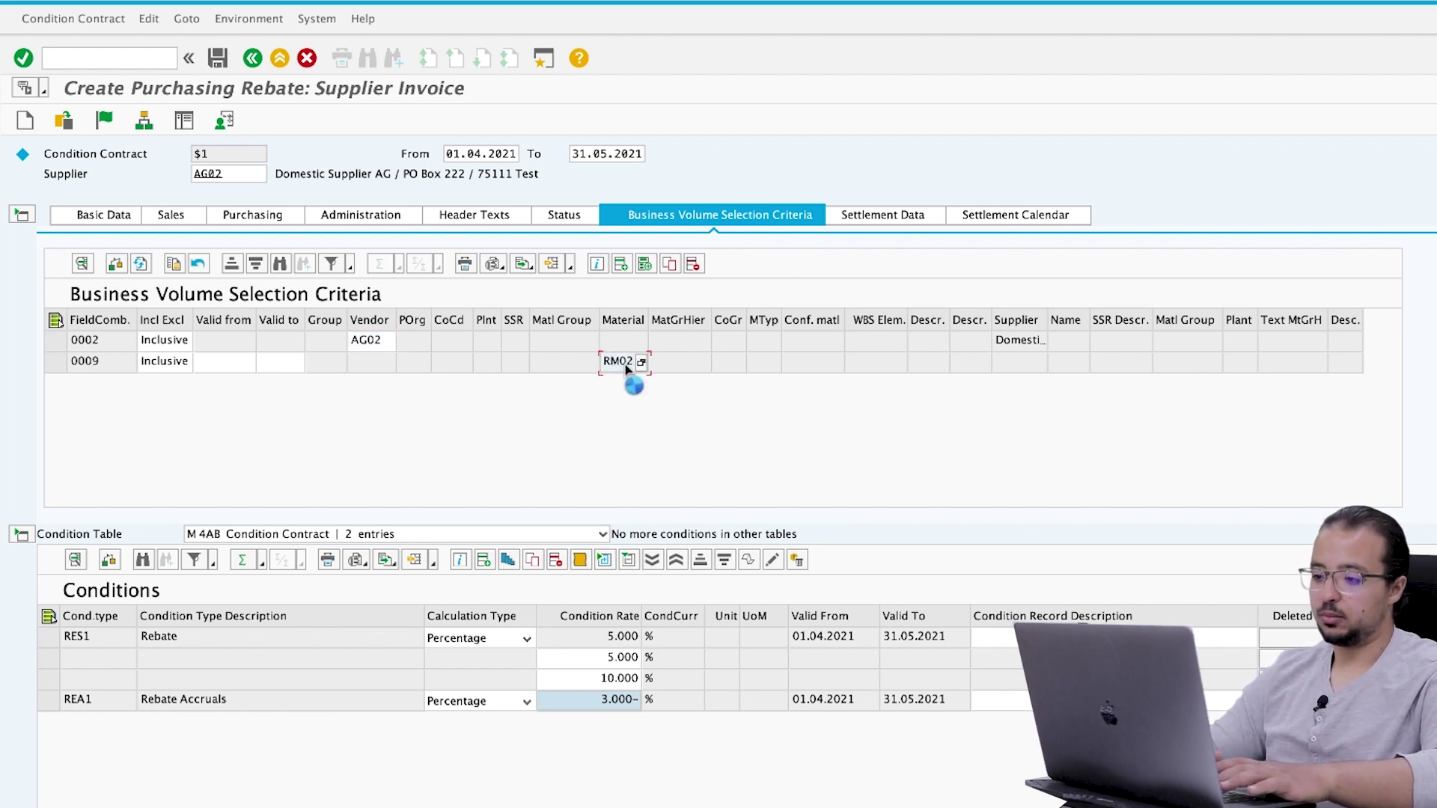
key(Return)
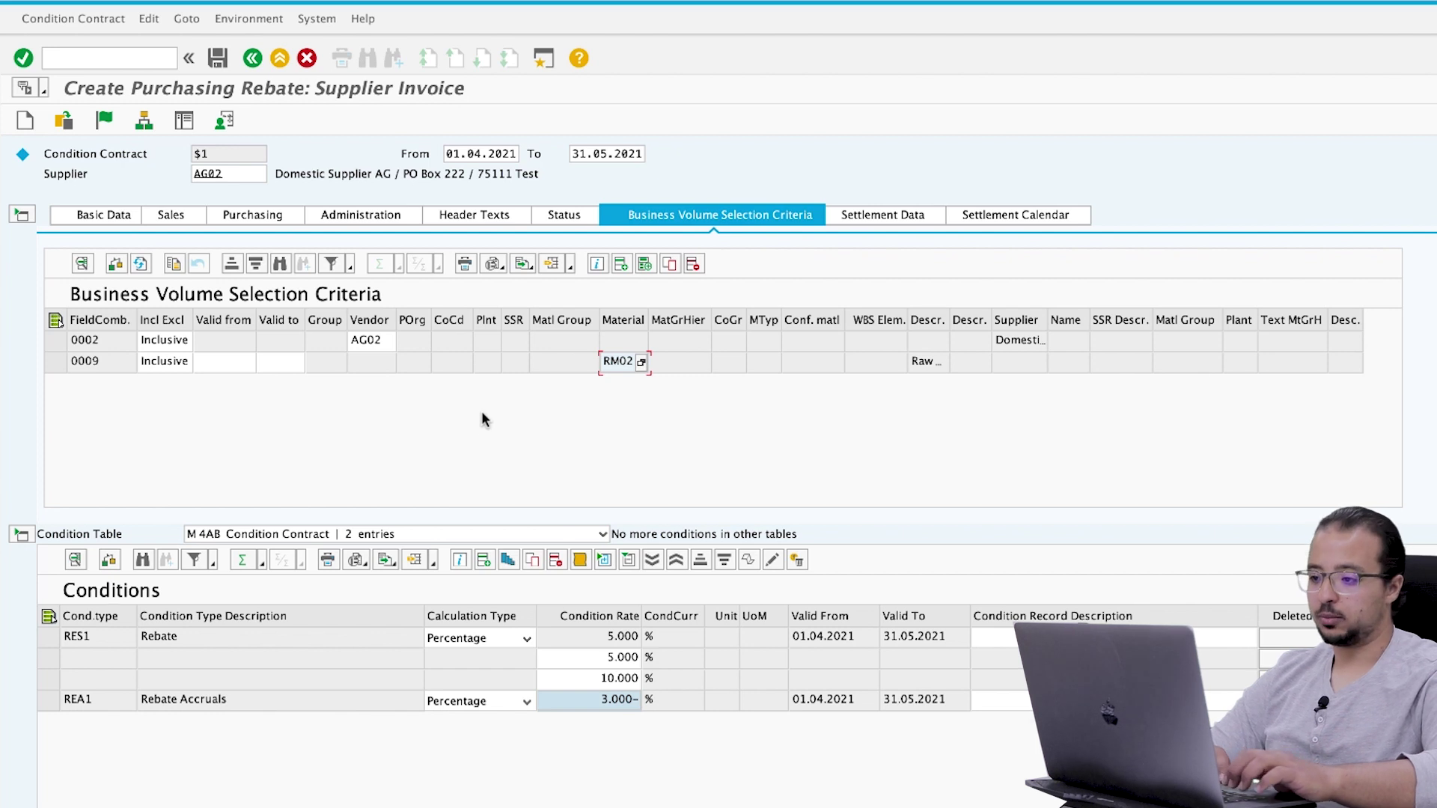
click(1013, 217)
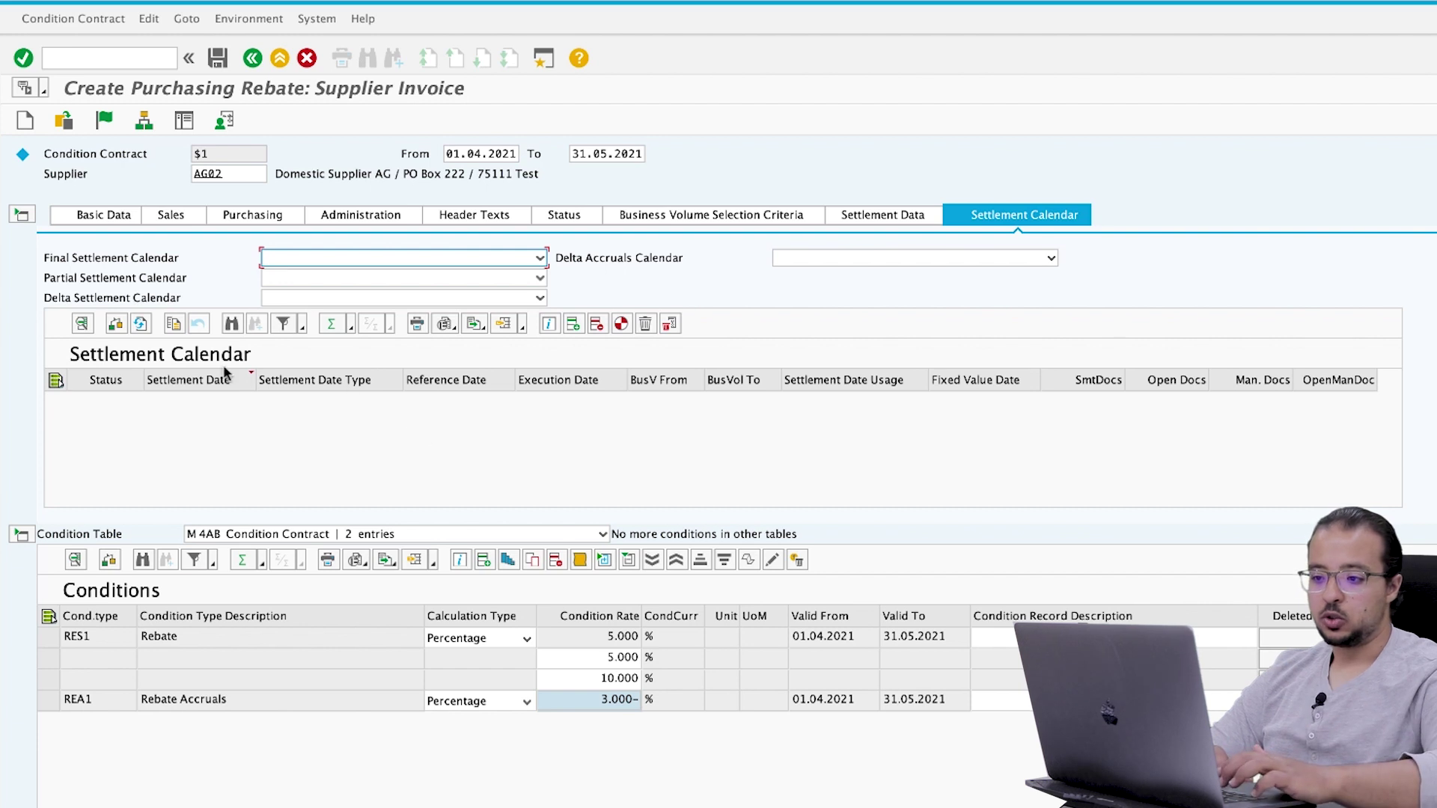
Add settlement dates 30.04.2021 (Delta Accruals) and 31.05.2021 (Final Settlement)
click(571, 328)
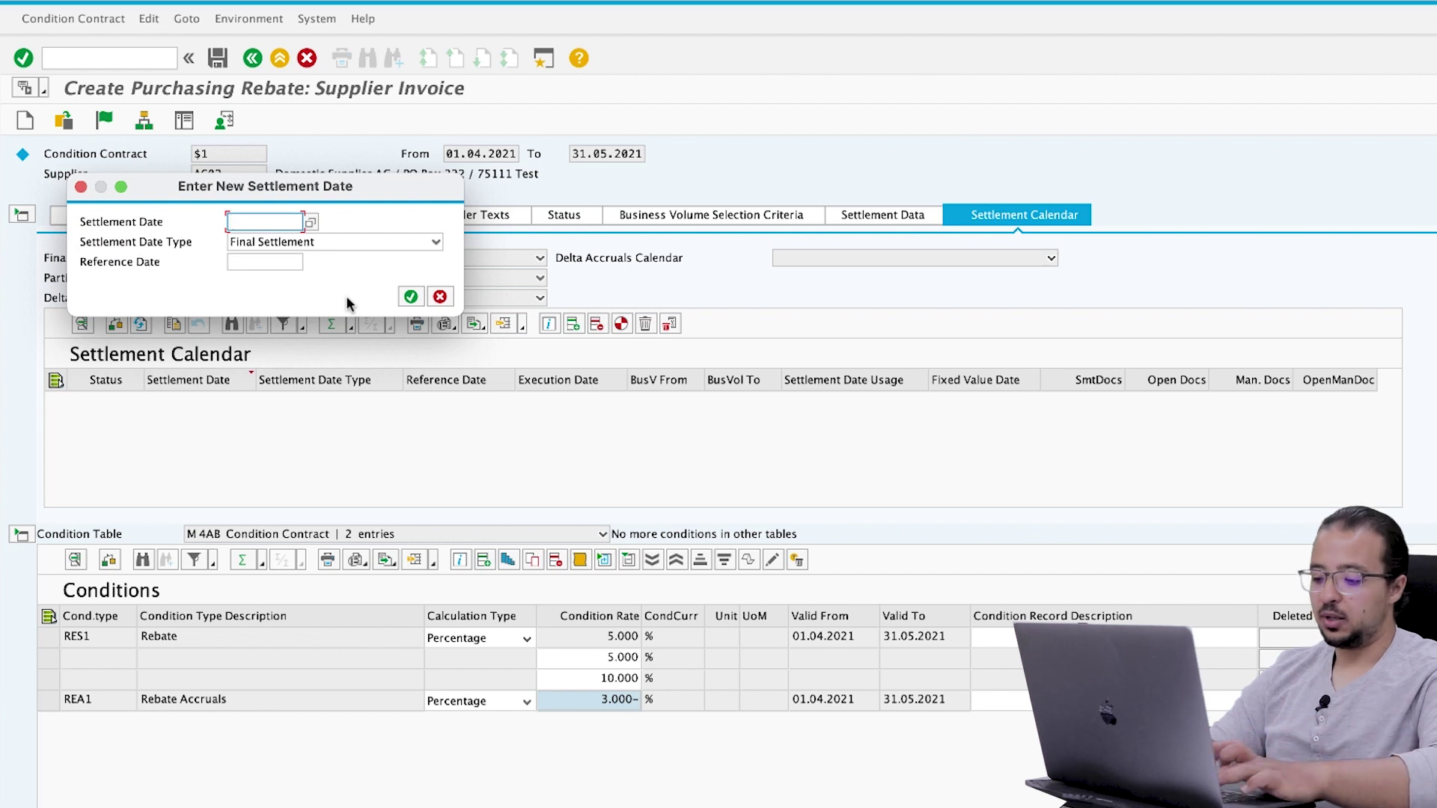
text(30042021)
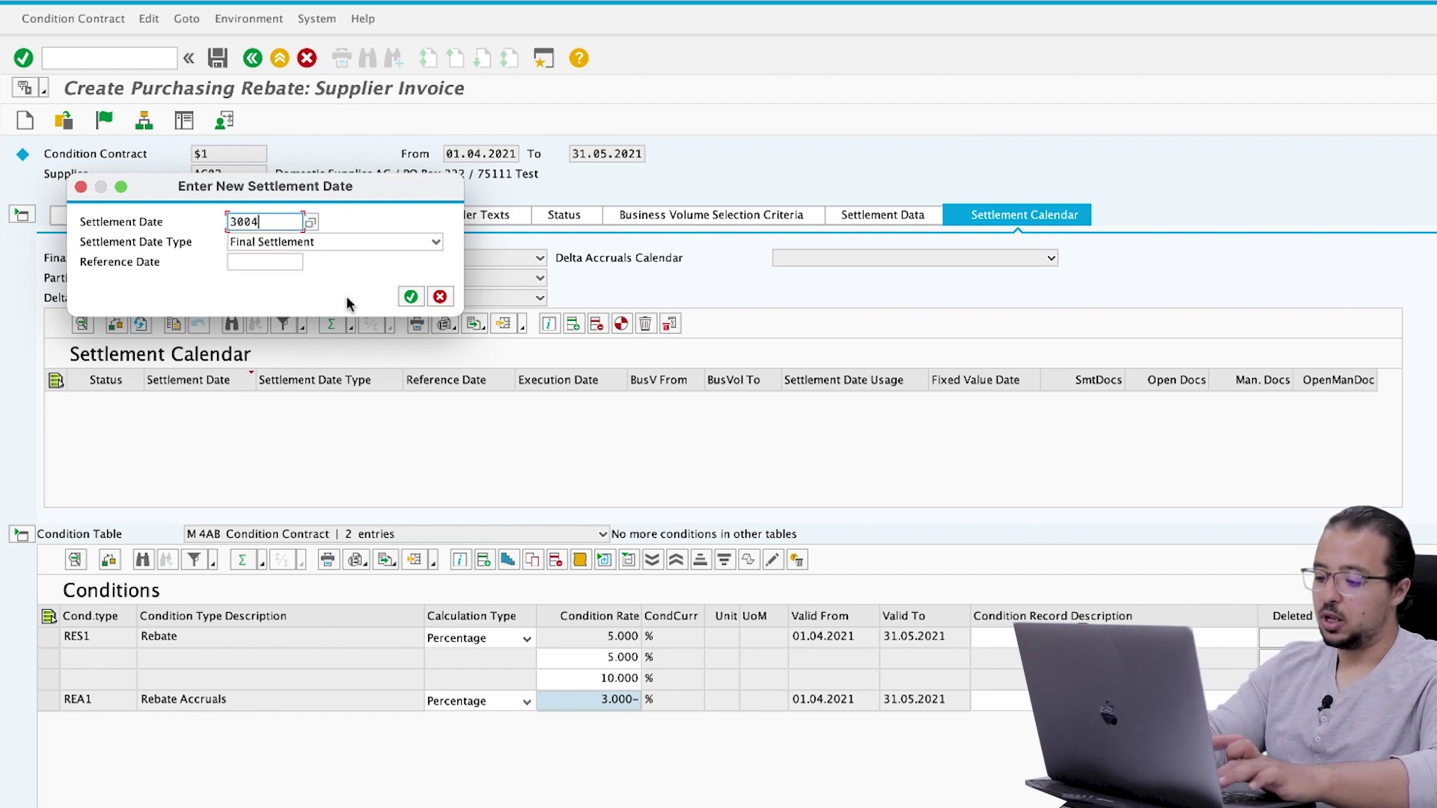
click(375, 241)
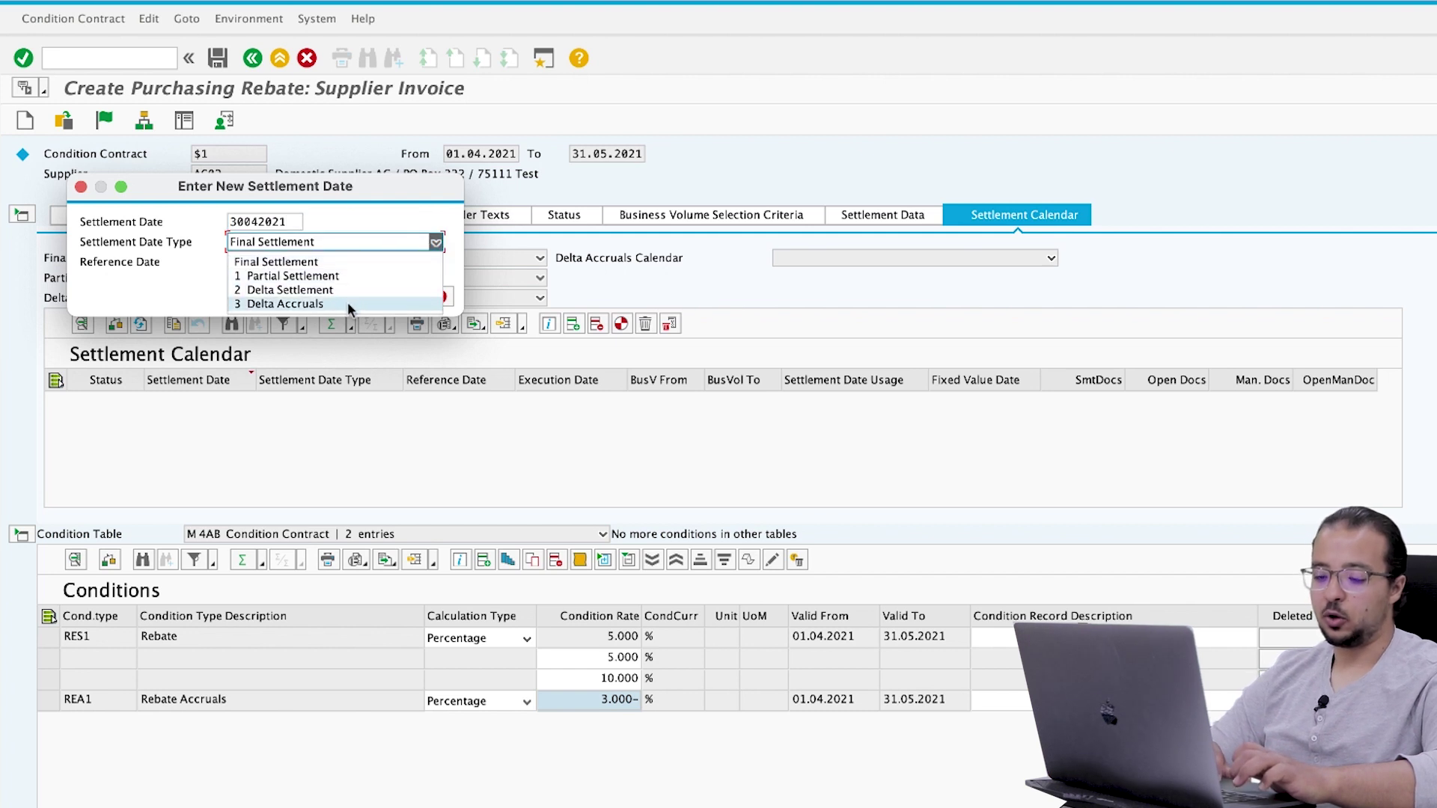
click(325, 304)
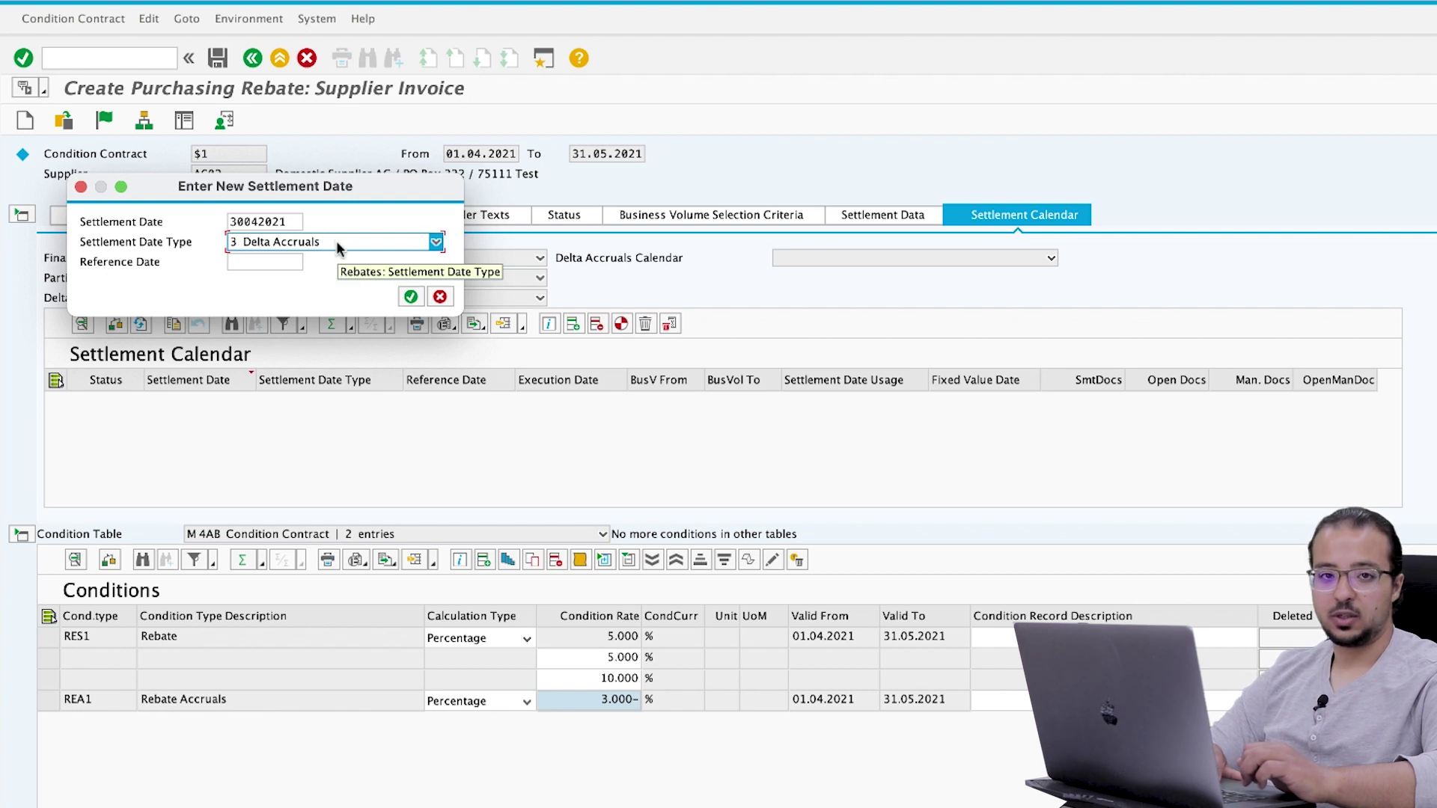
click(411, 296)
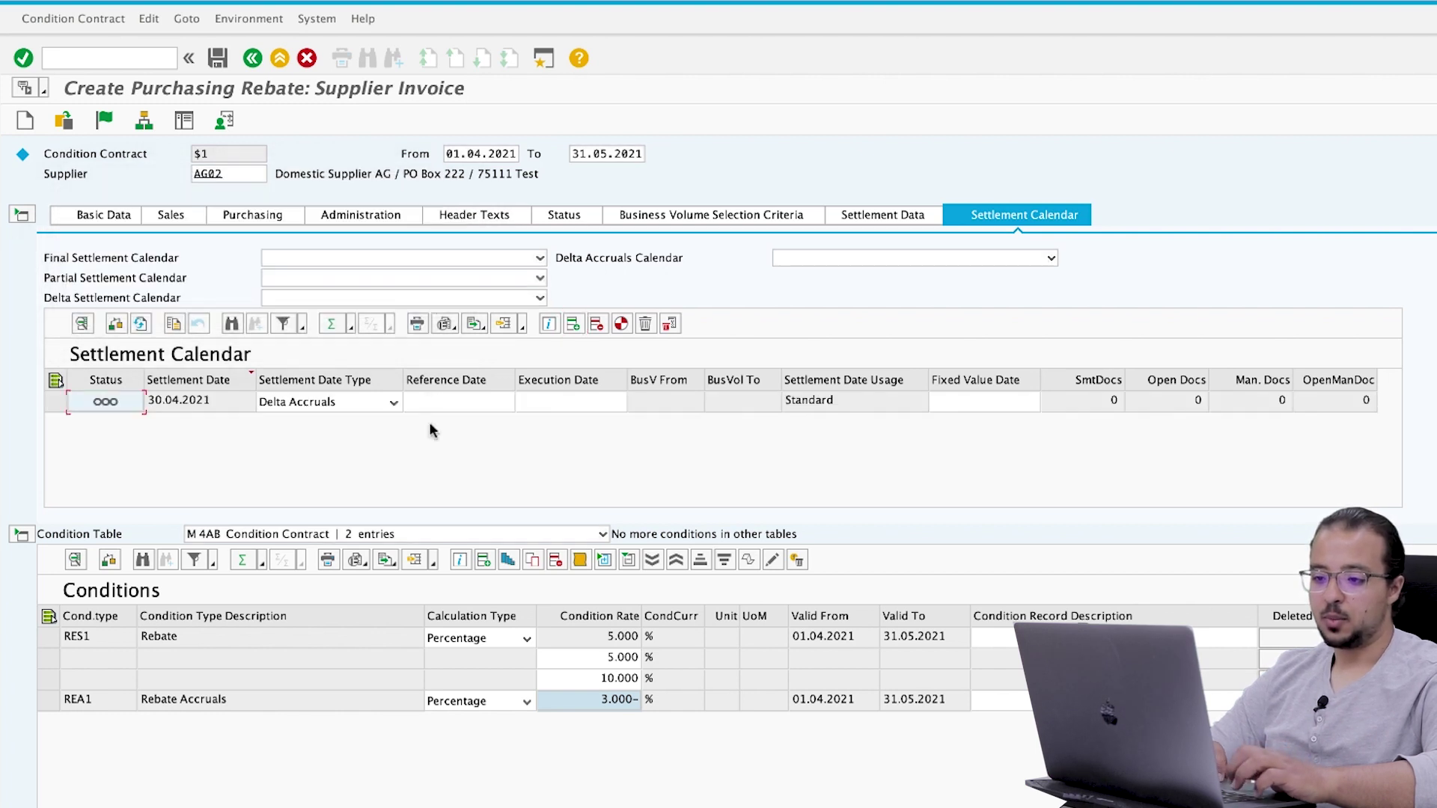
click(572, 324)
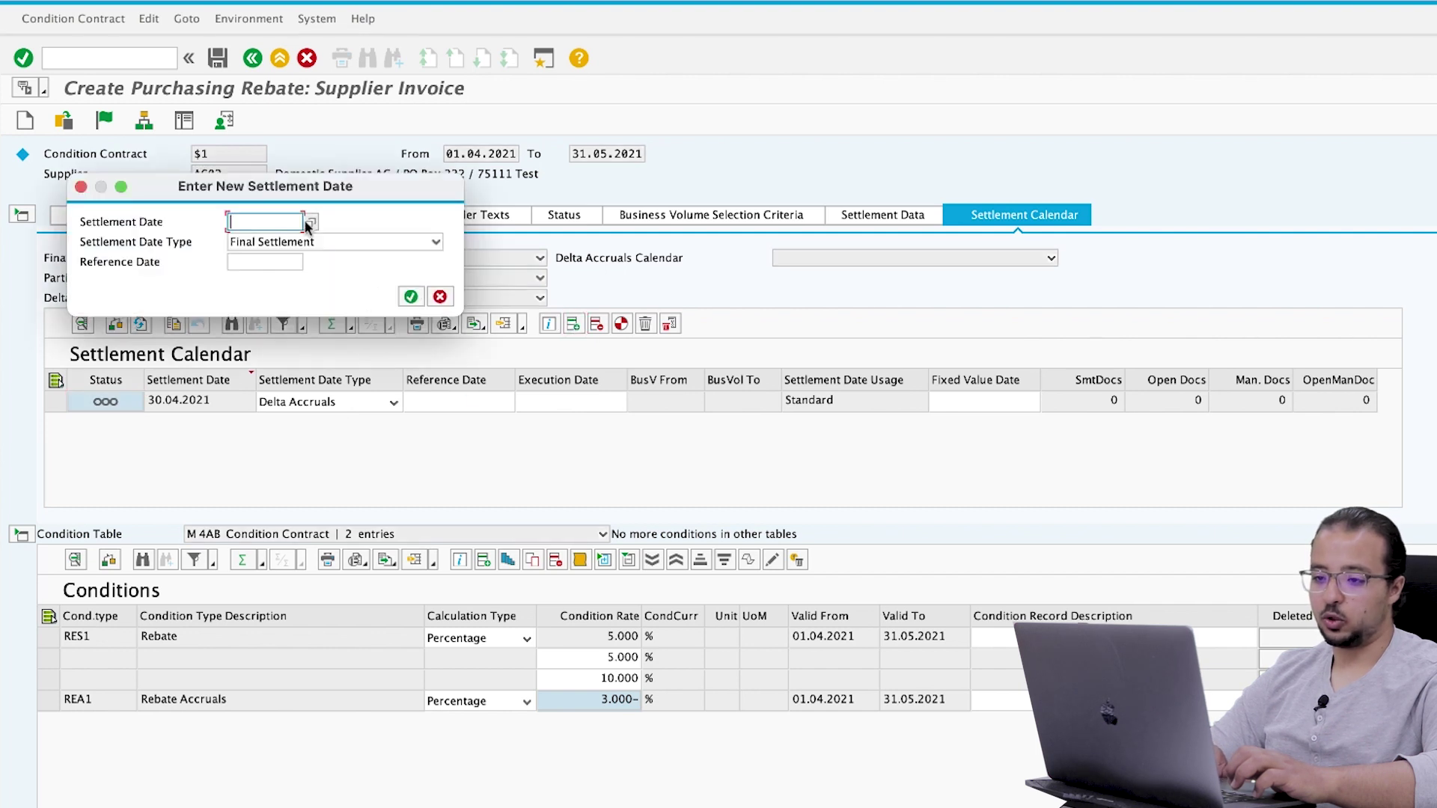
text(31)
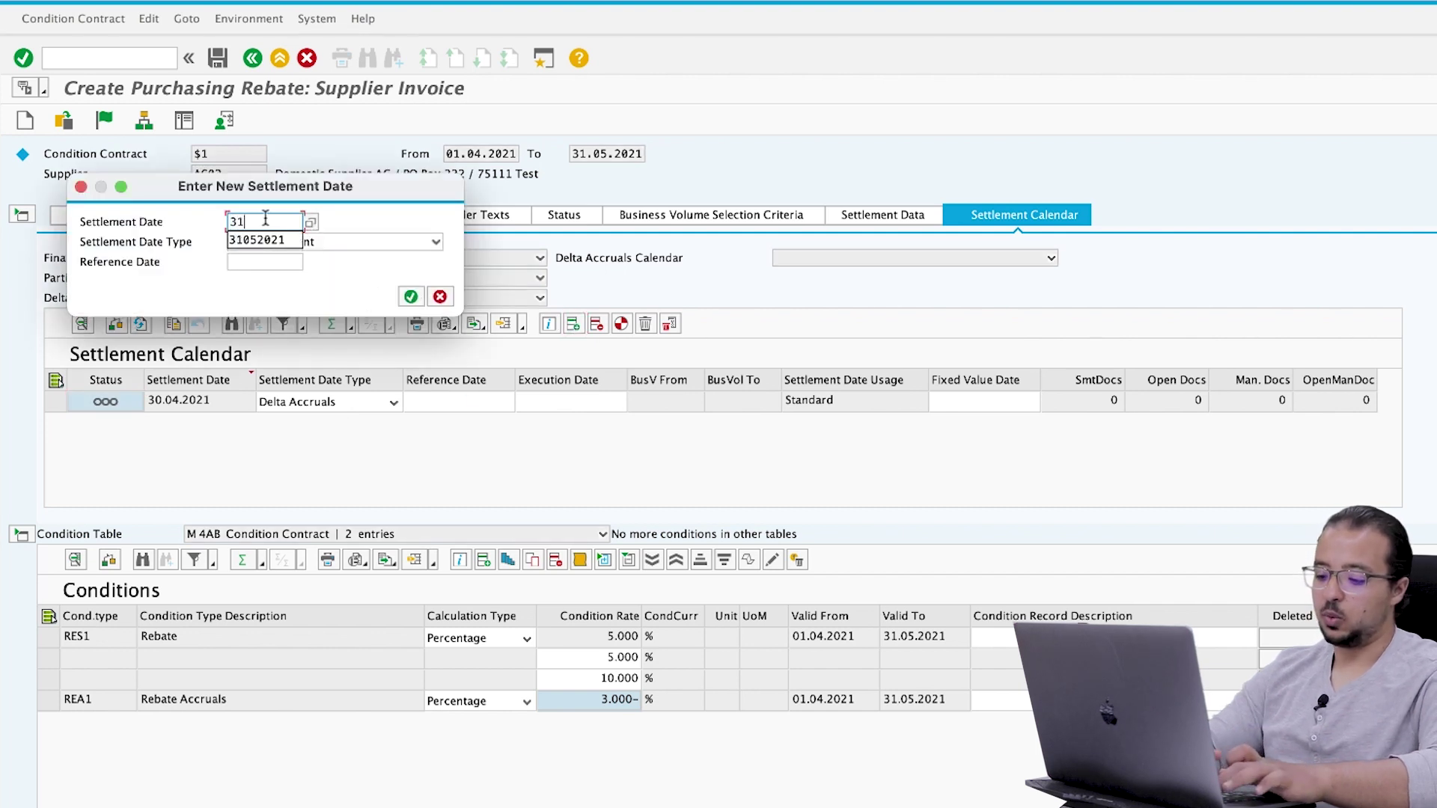
text(052021)
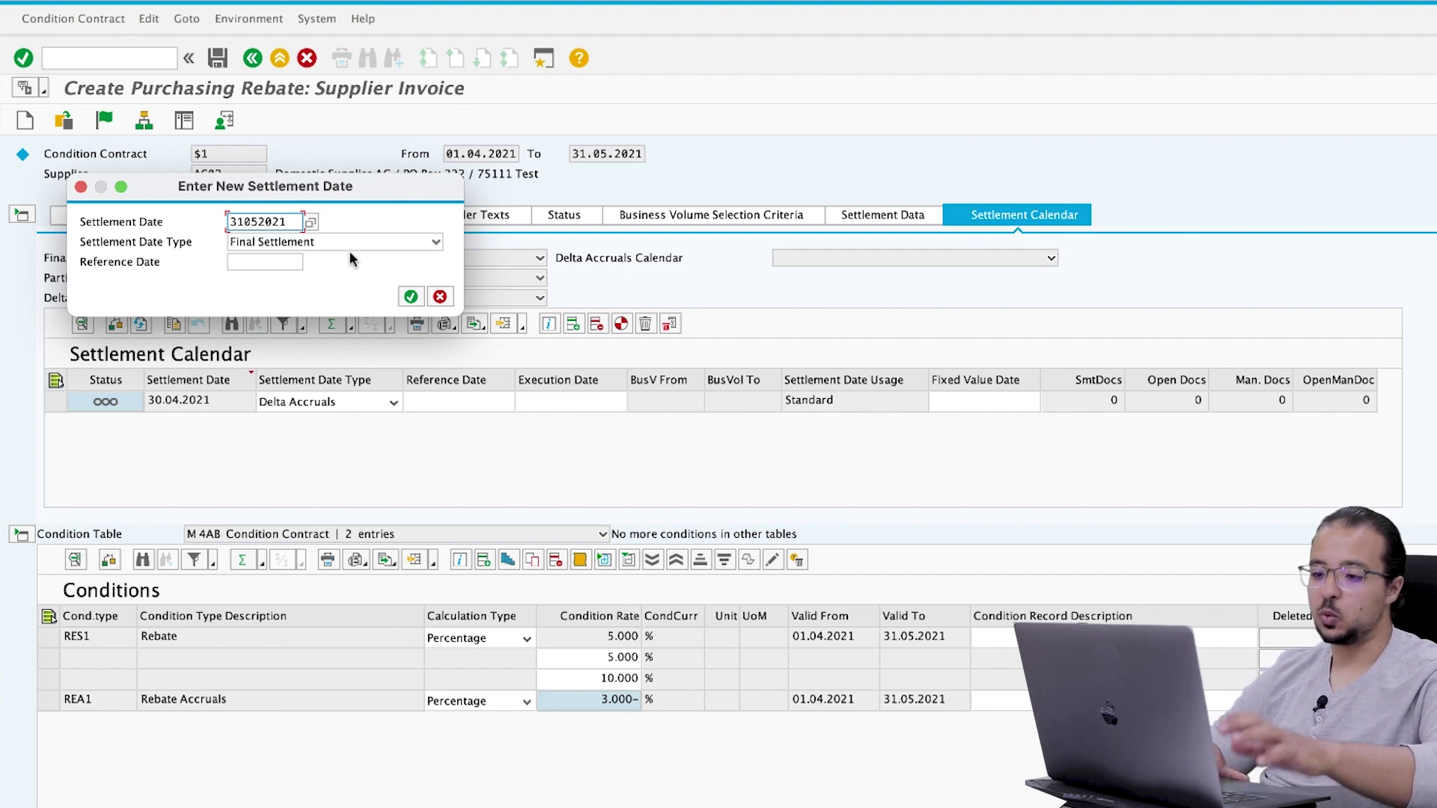
click(412, 297)
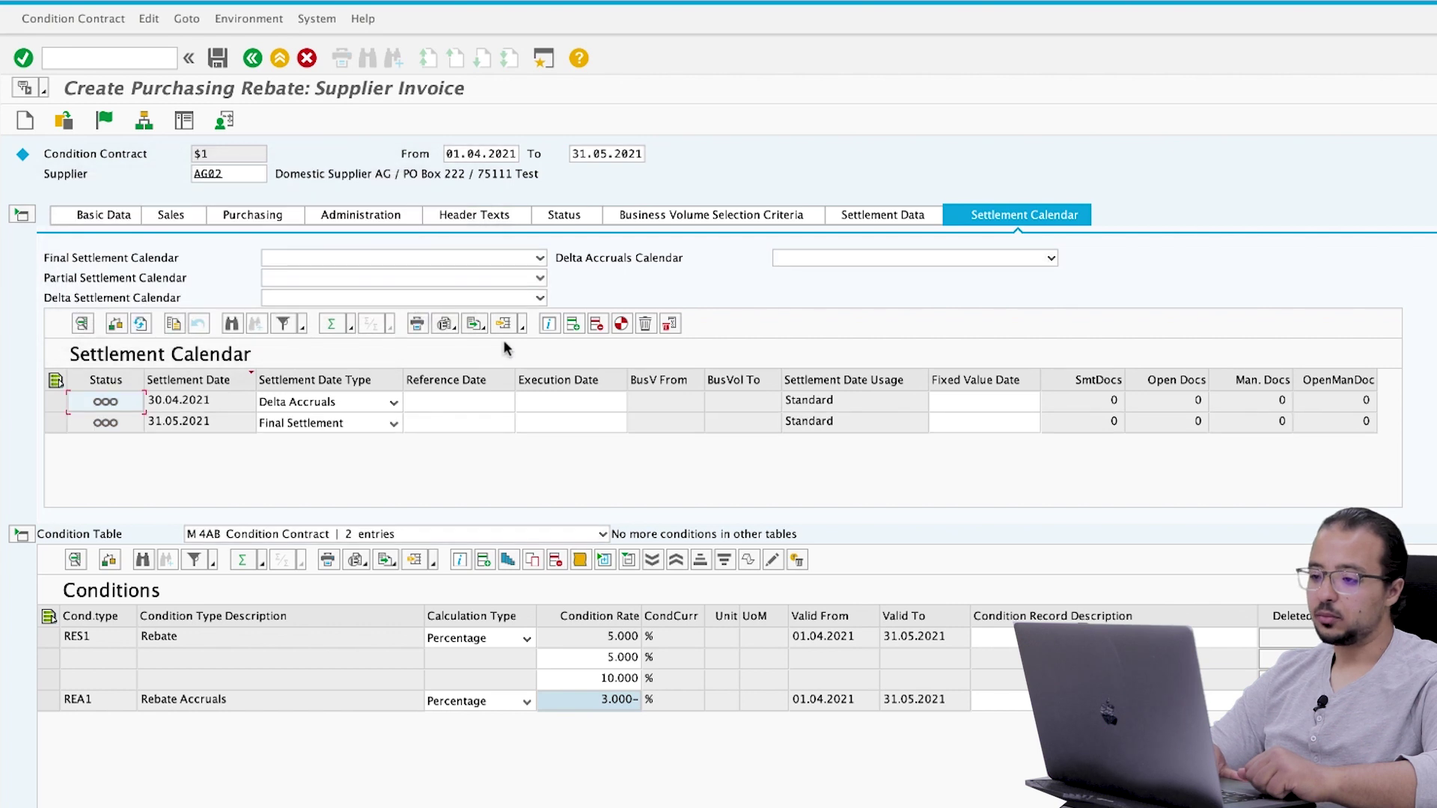
Release the condition contract and save it, dismissing the 'Document was saved' message
click(106, 123)
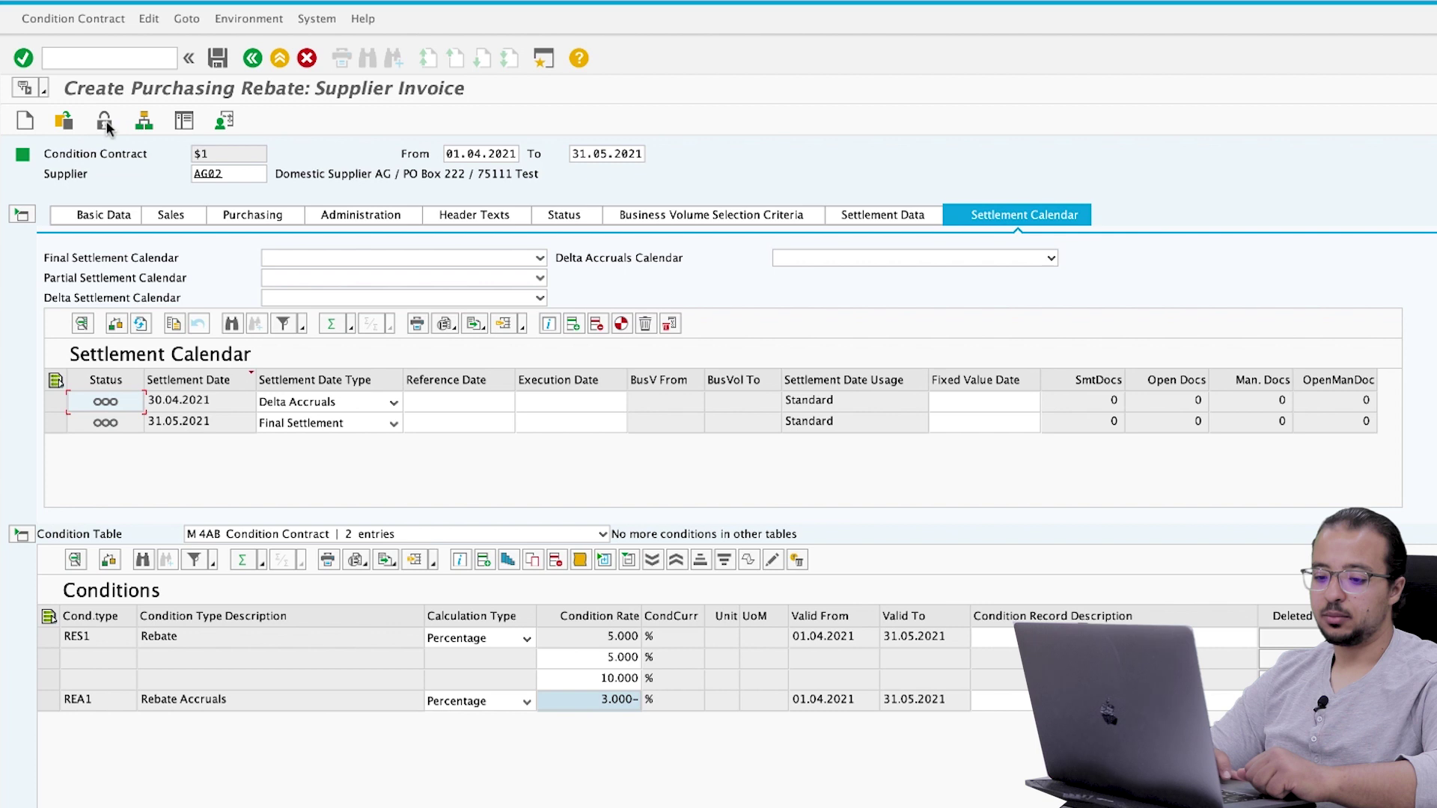
click(217, 59)
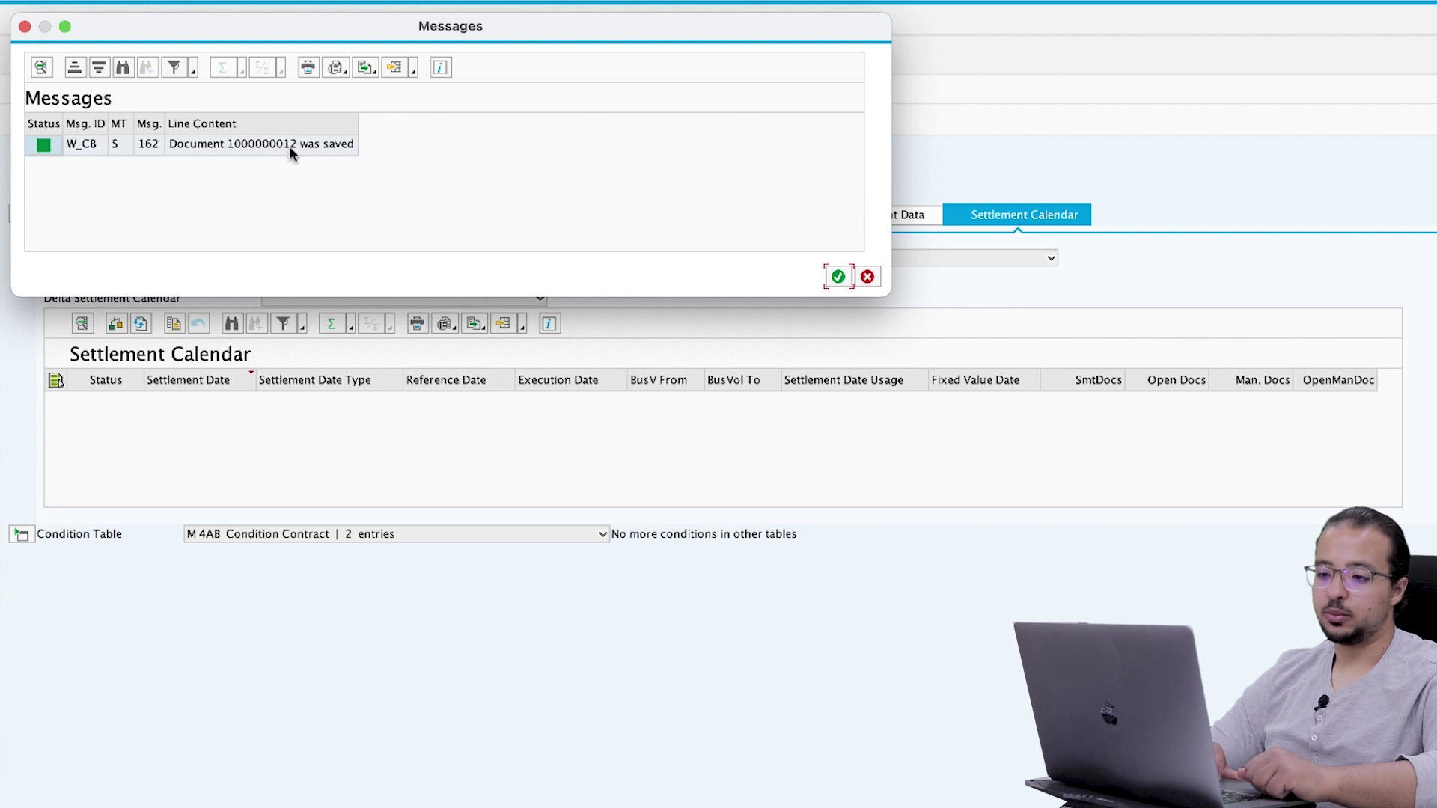
click(837, 277)
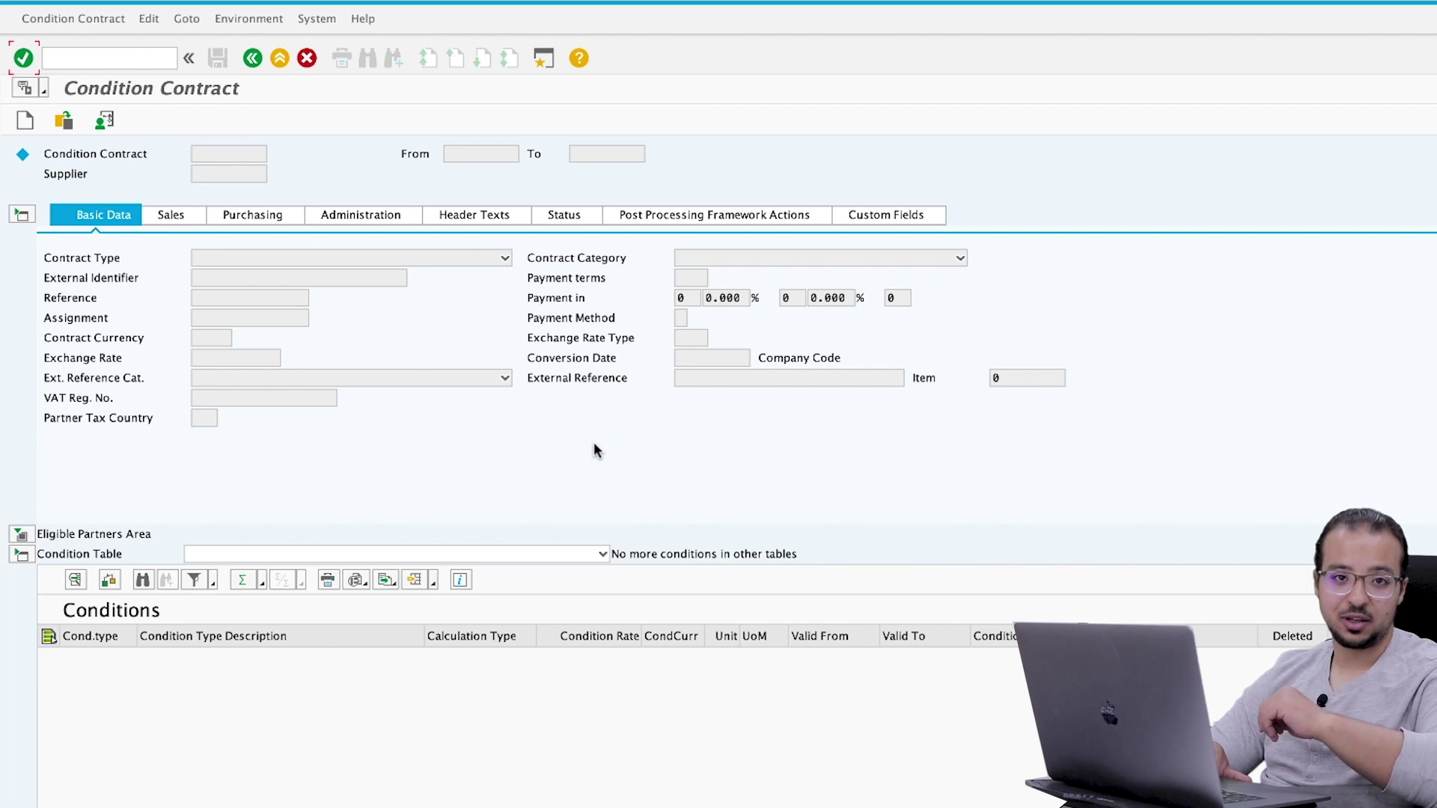
click(106, 58)
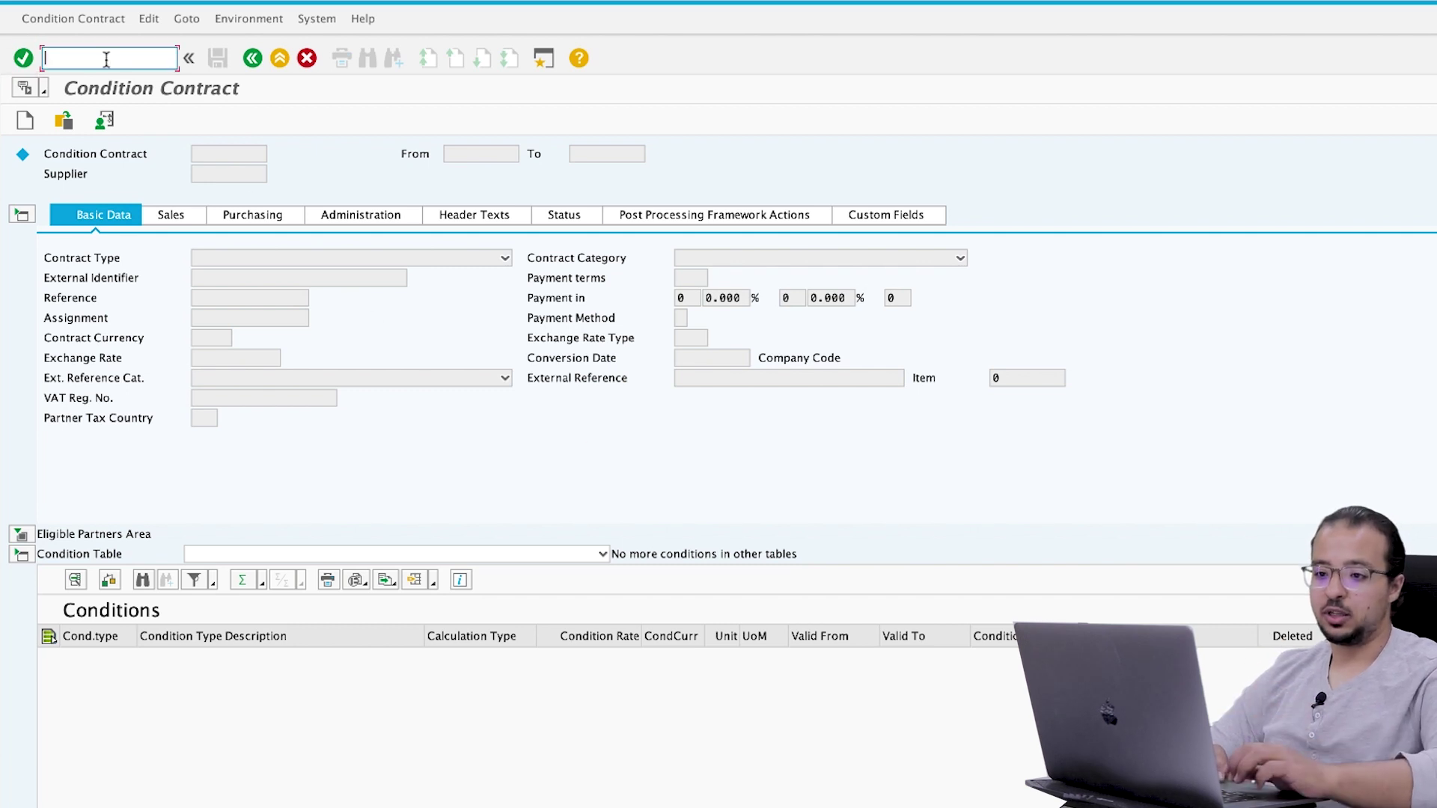
Start a purchase order via /nme21n for supplier AG02, purchasing org AG00, group 001
text(/nme21n)
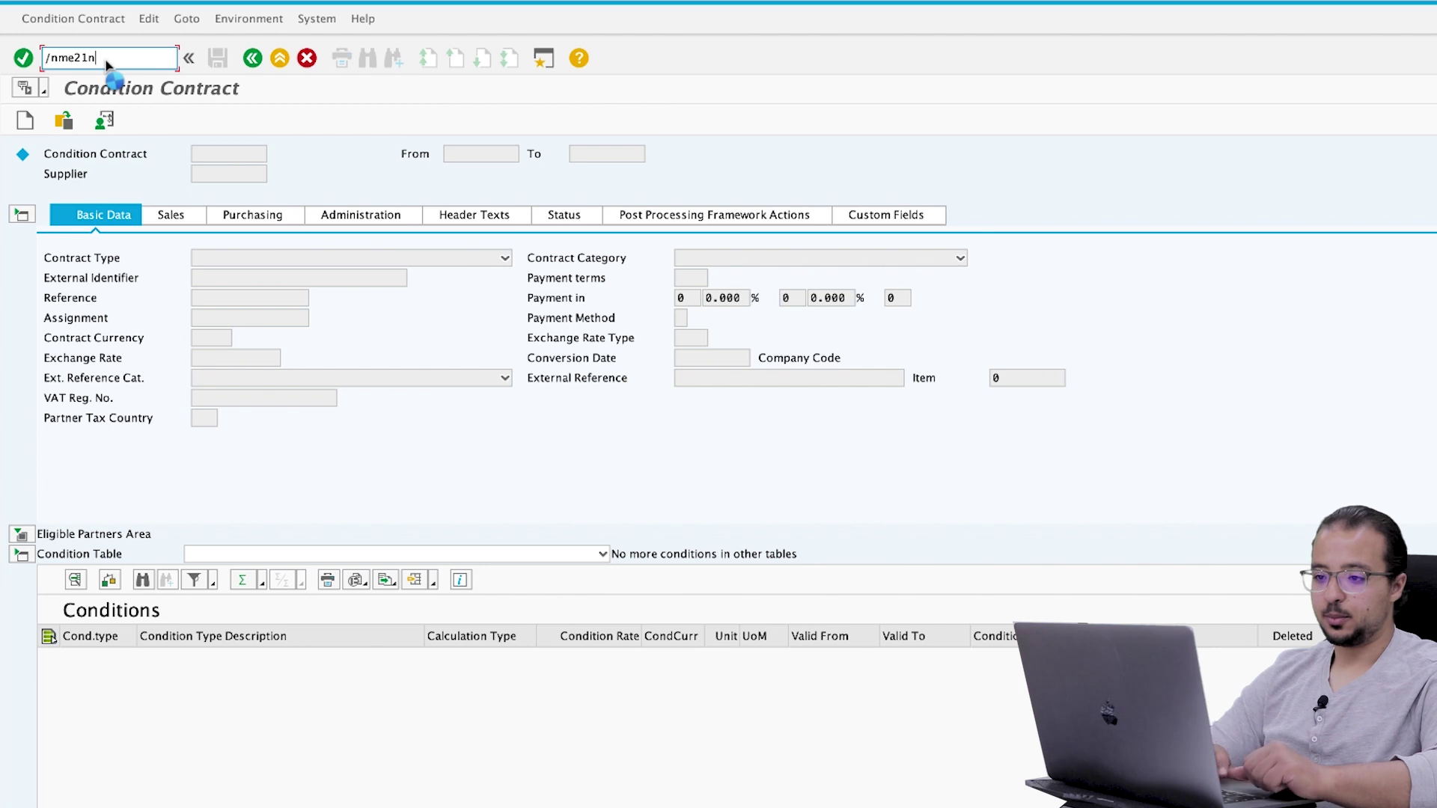
key(Return)
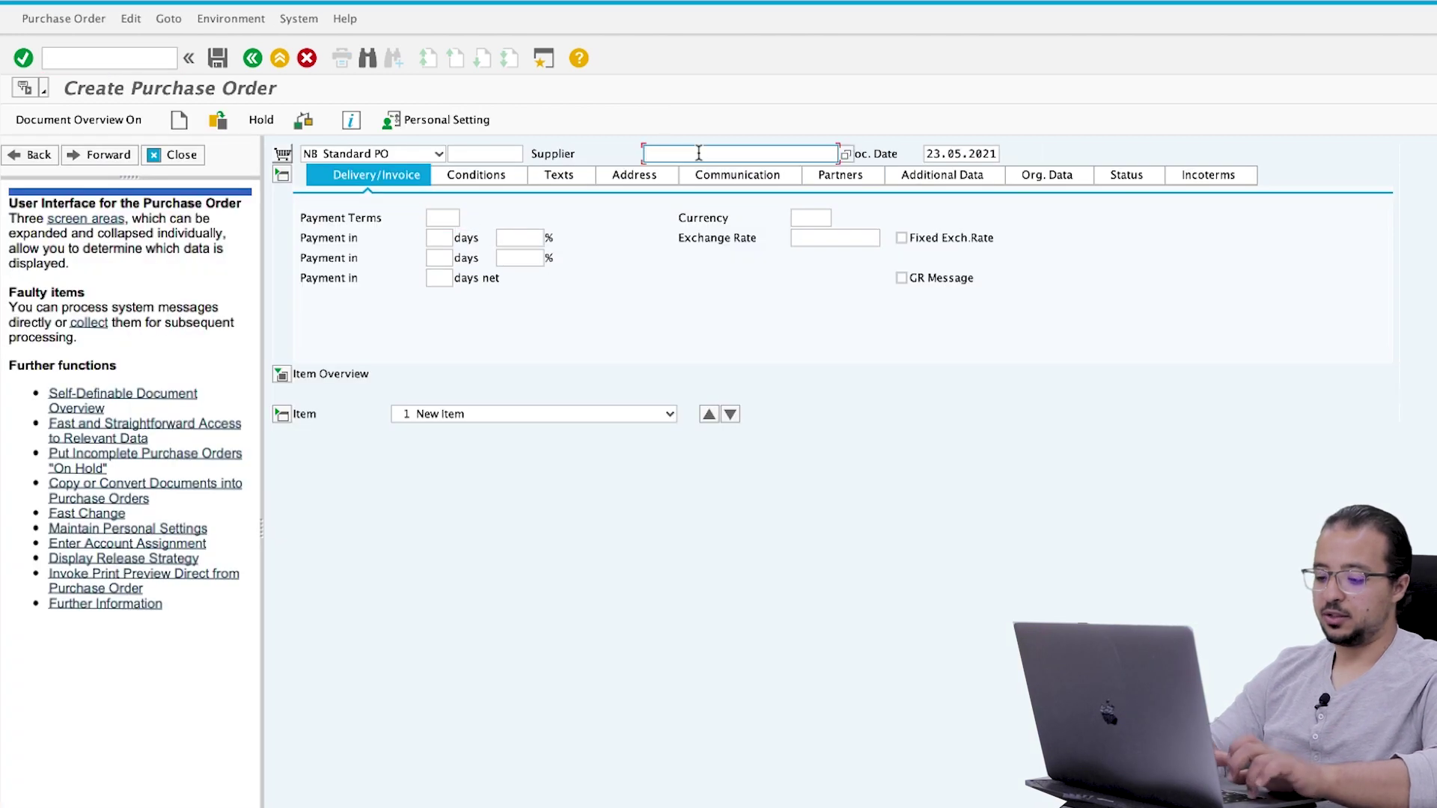
text(AG02)
key(Return)
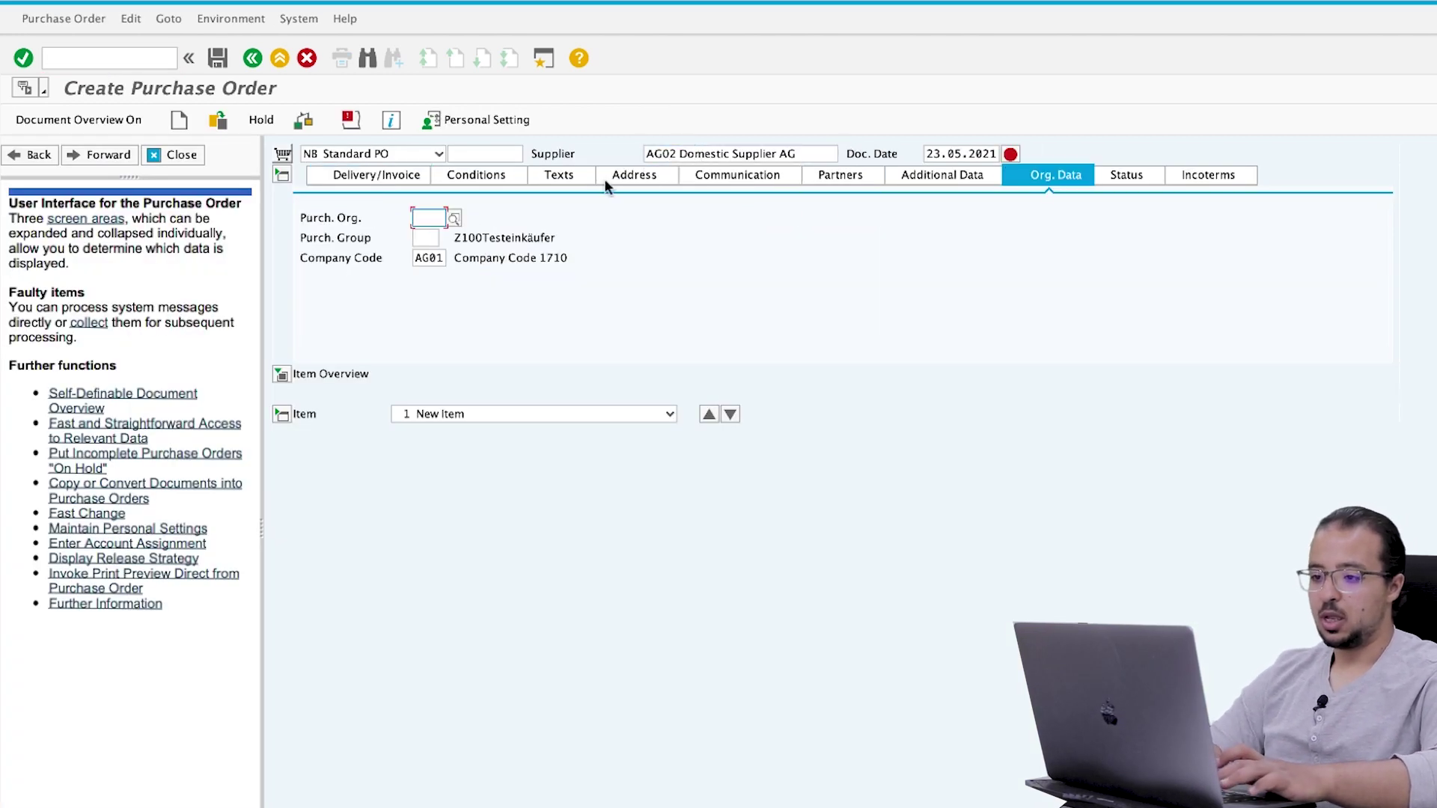
text(AG00)
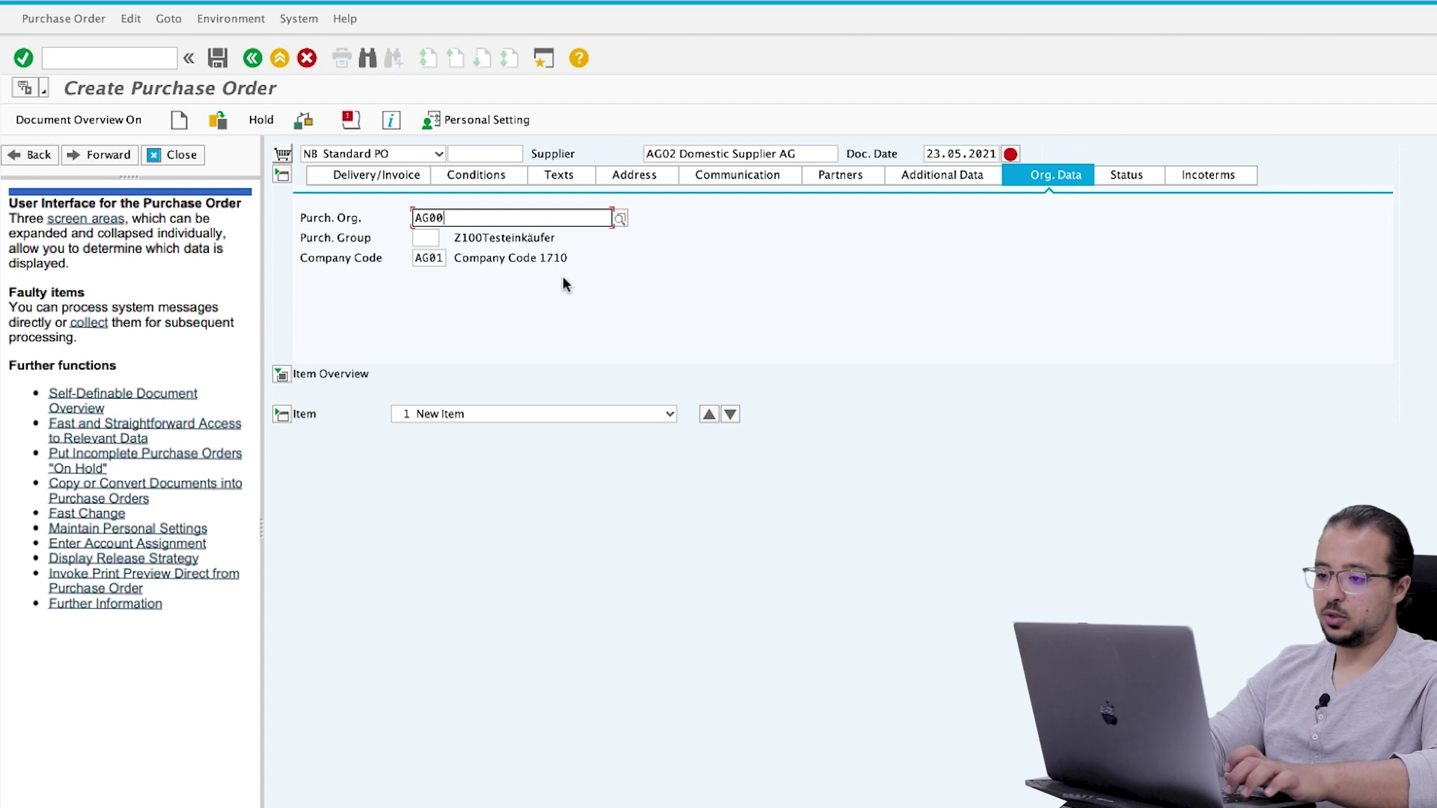
key(Tab)
text(001)
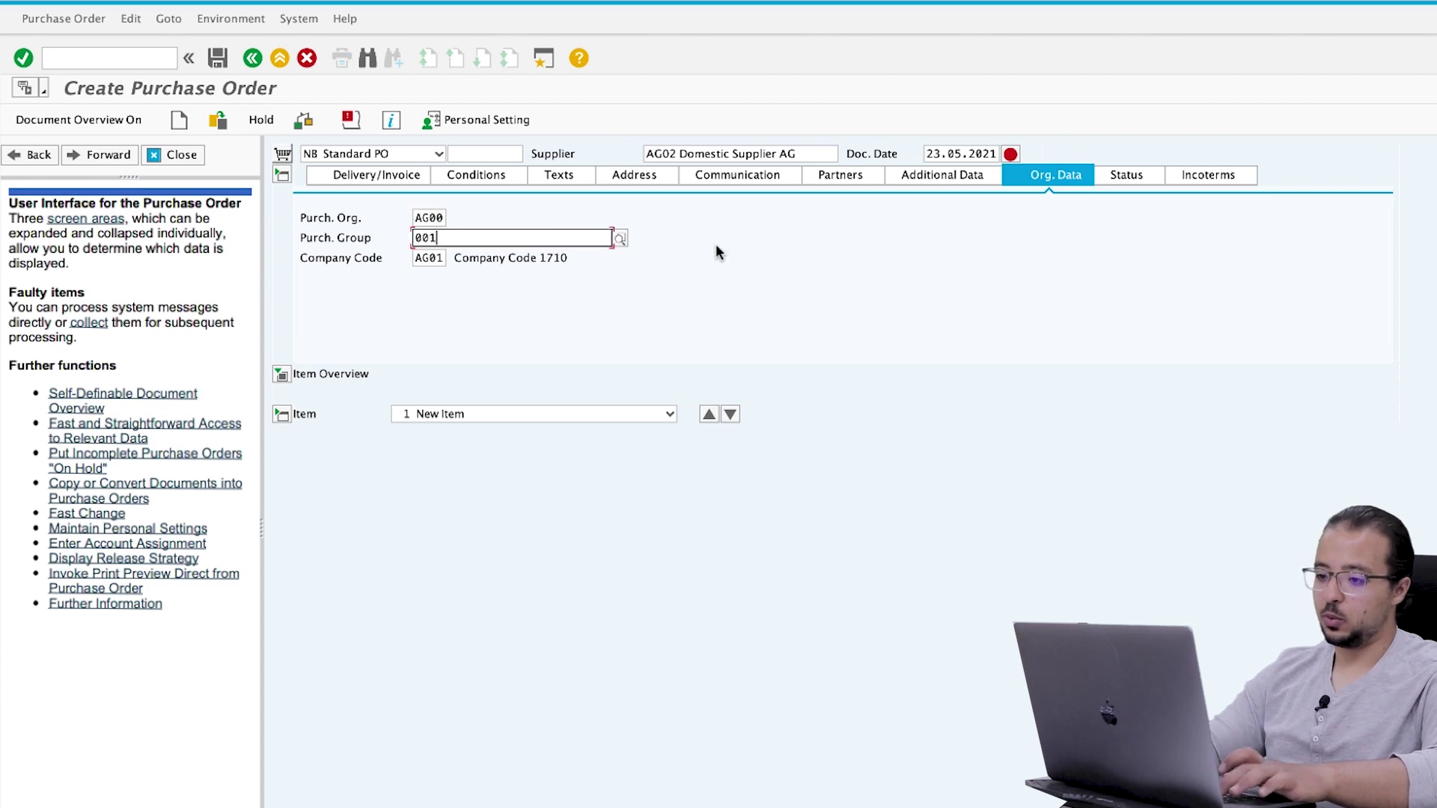
key(Tab)
key(Return)
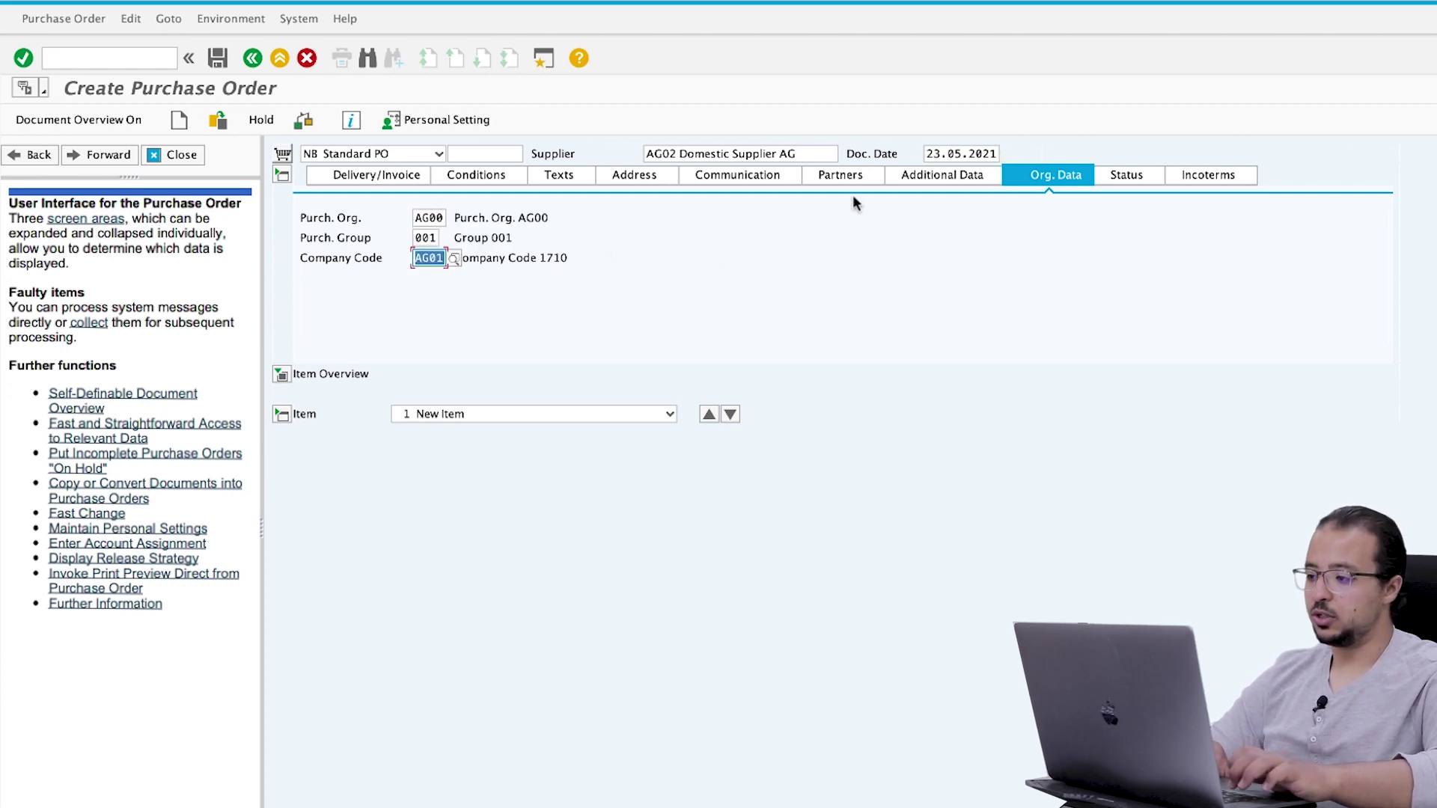
Add item RM02, quantity 300, plant AG01, and save the purchase order
click(281, 374)
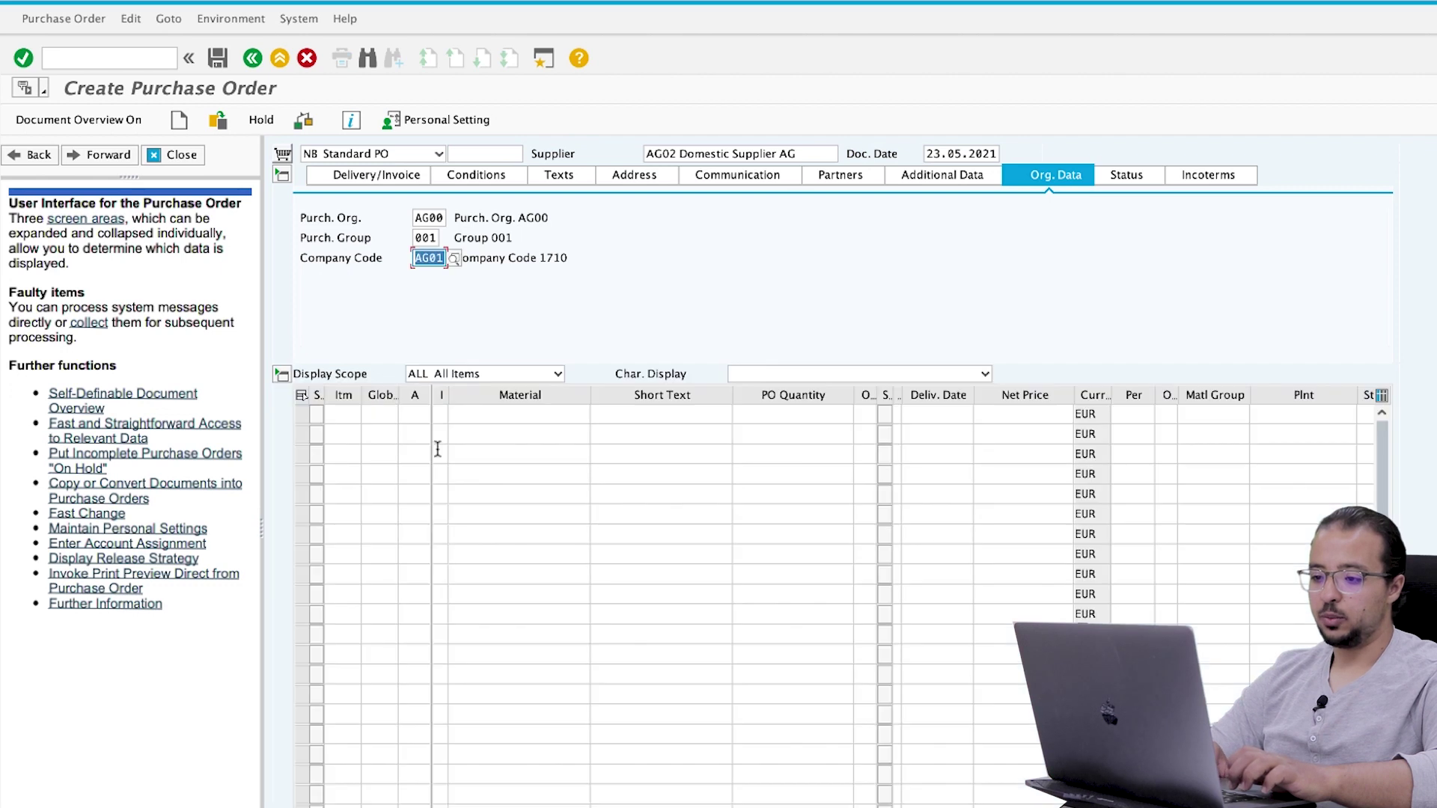
click(507, 419)
text(Rm02)
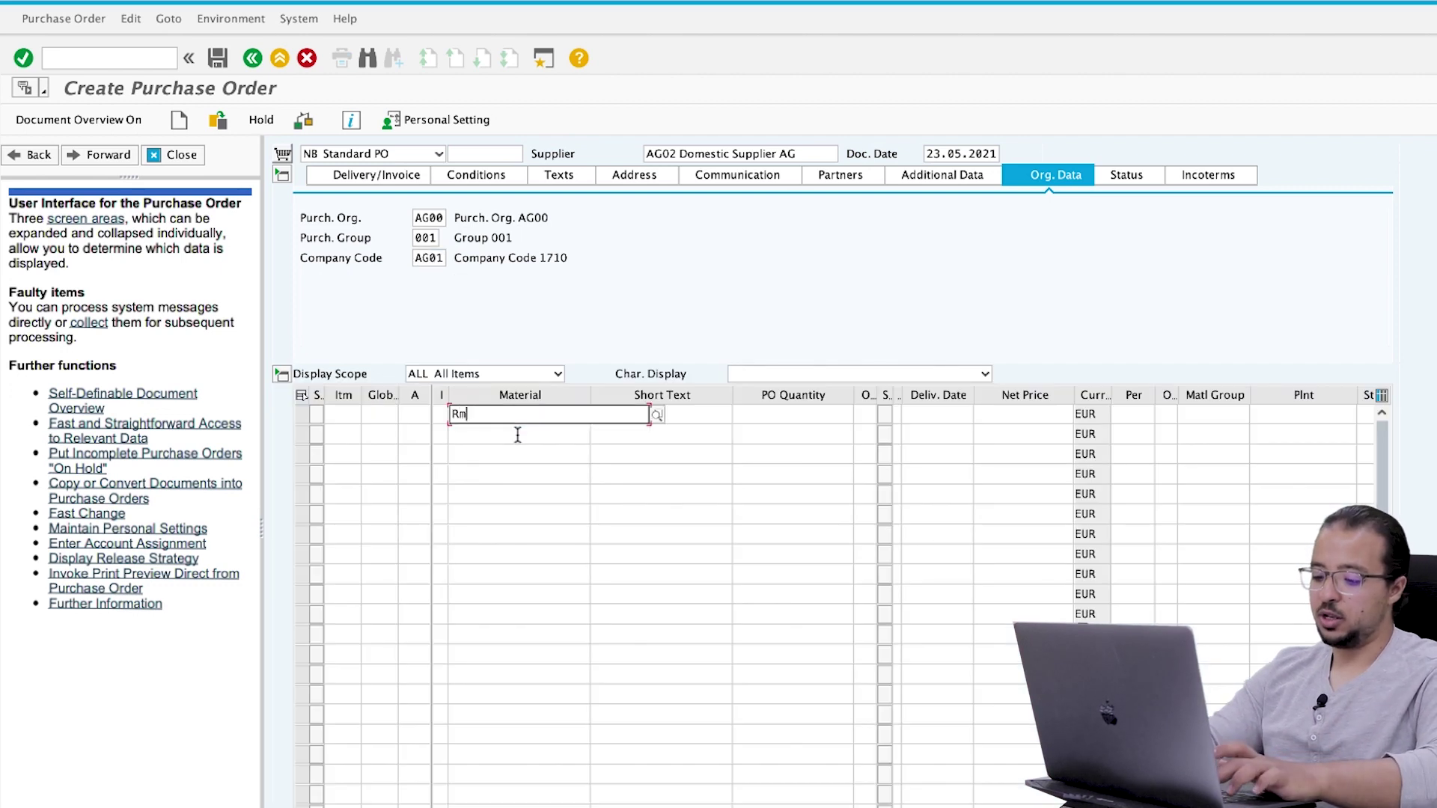
key(Return)
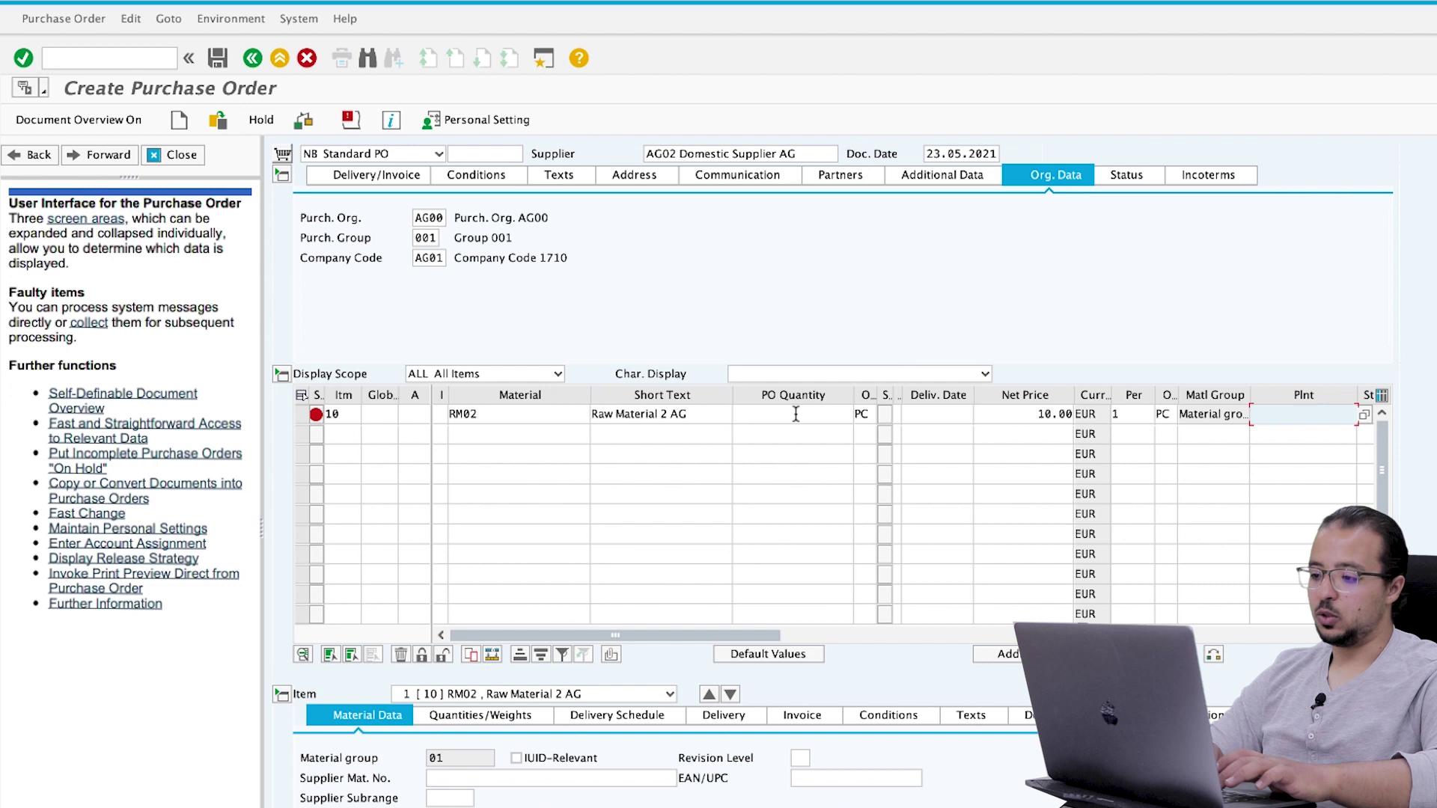
click(796, 413)
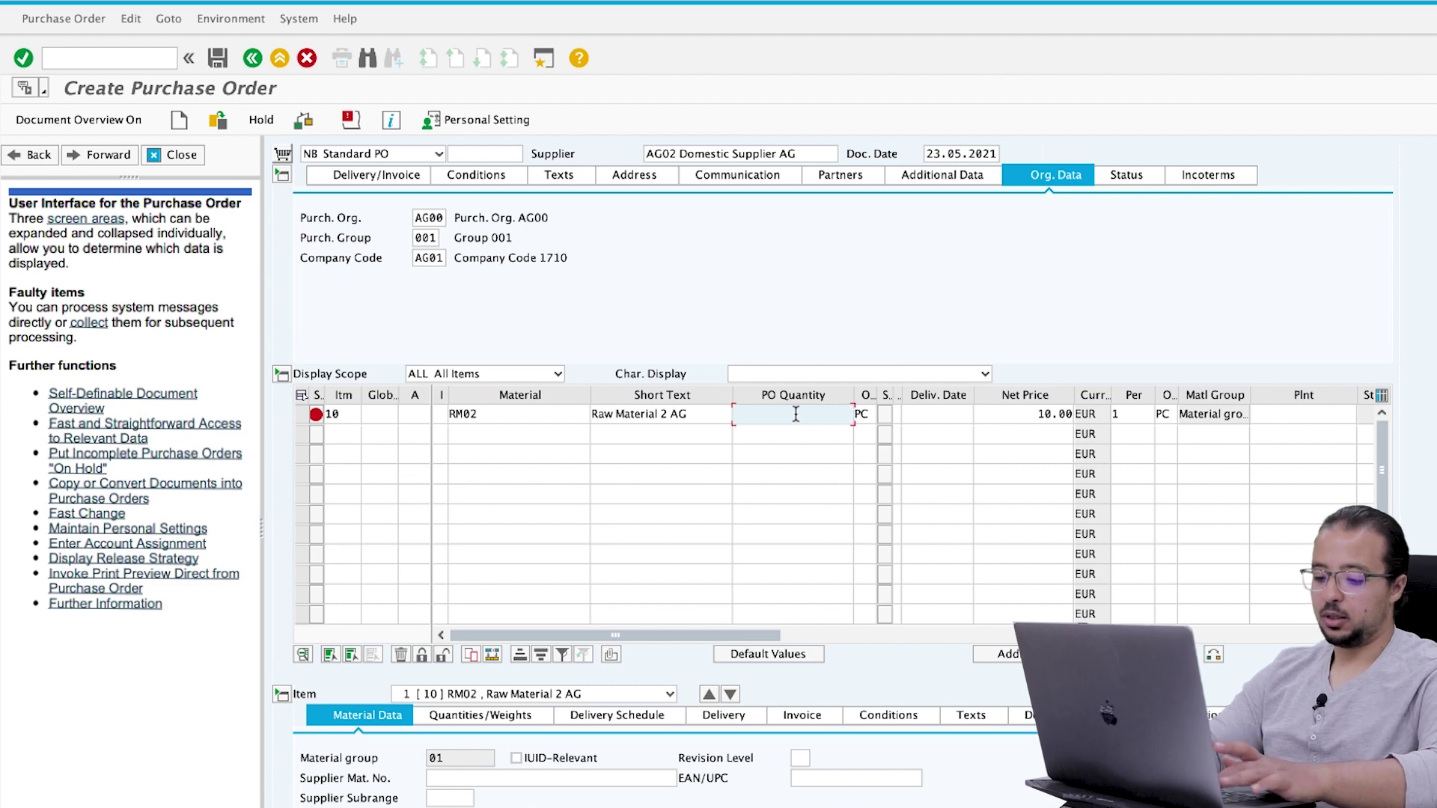
text(300)
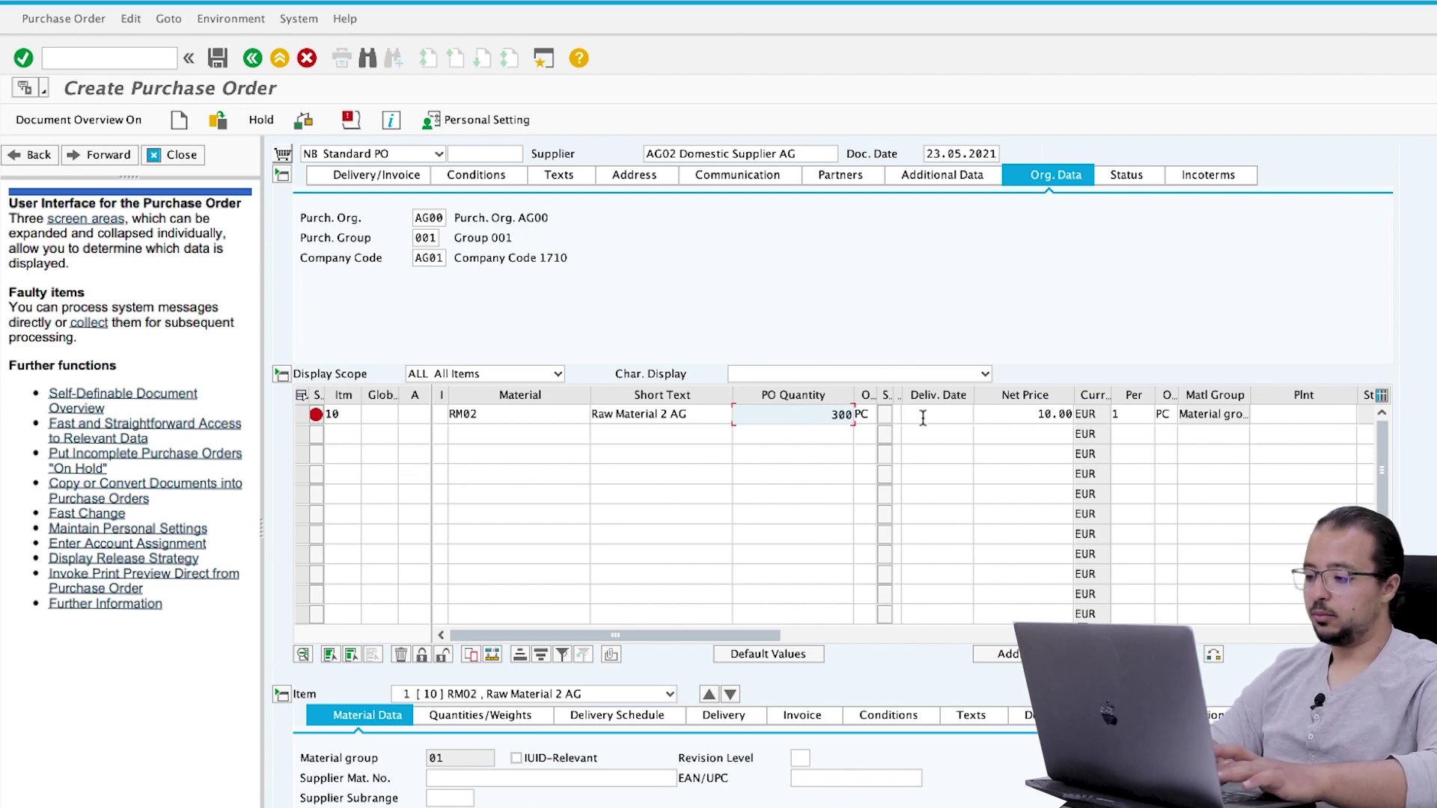
click(1006, 419)
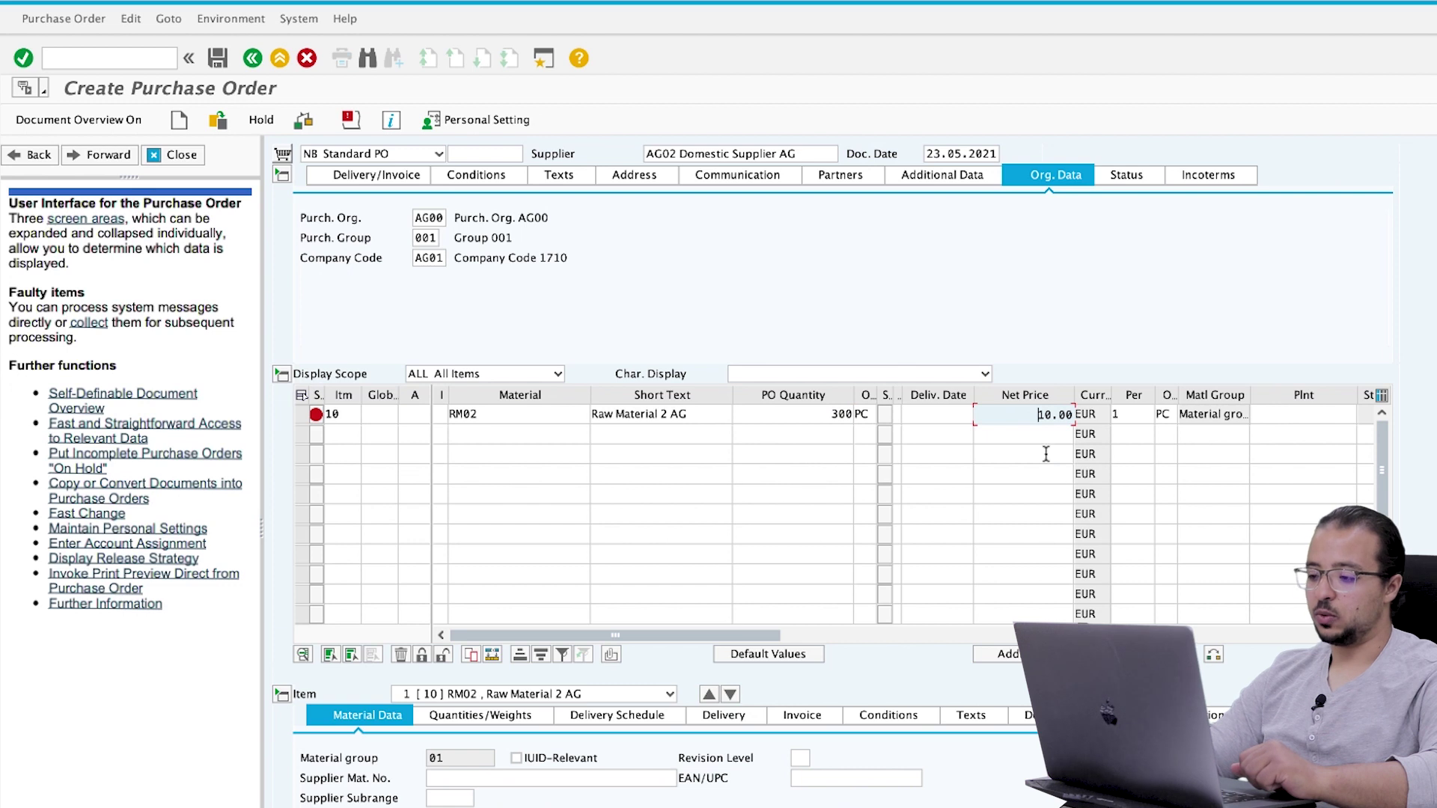
key(Tab)
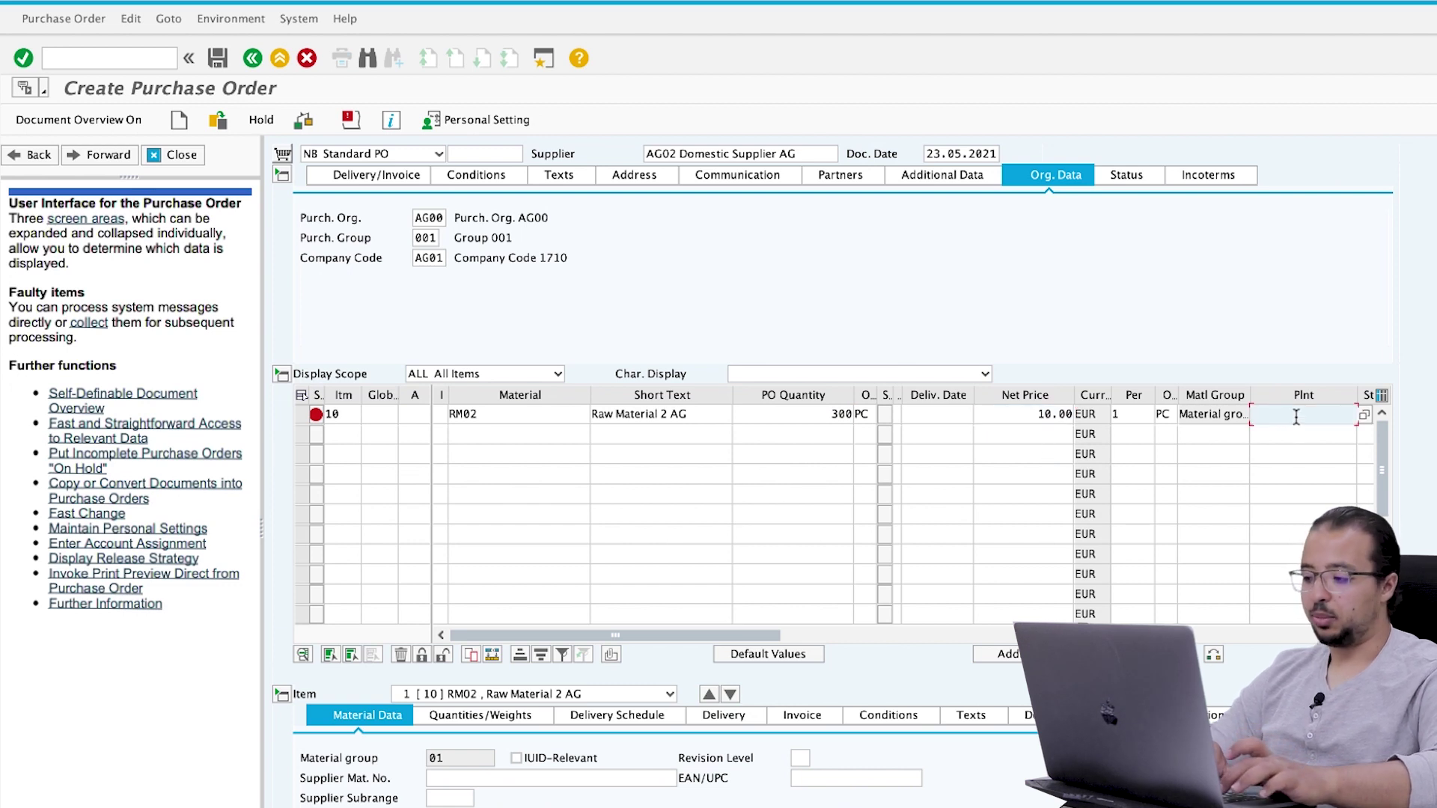
text(Ag01)
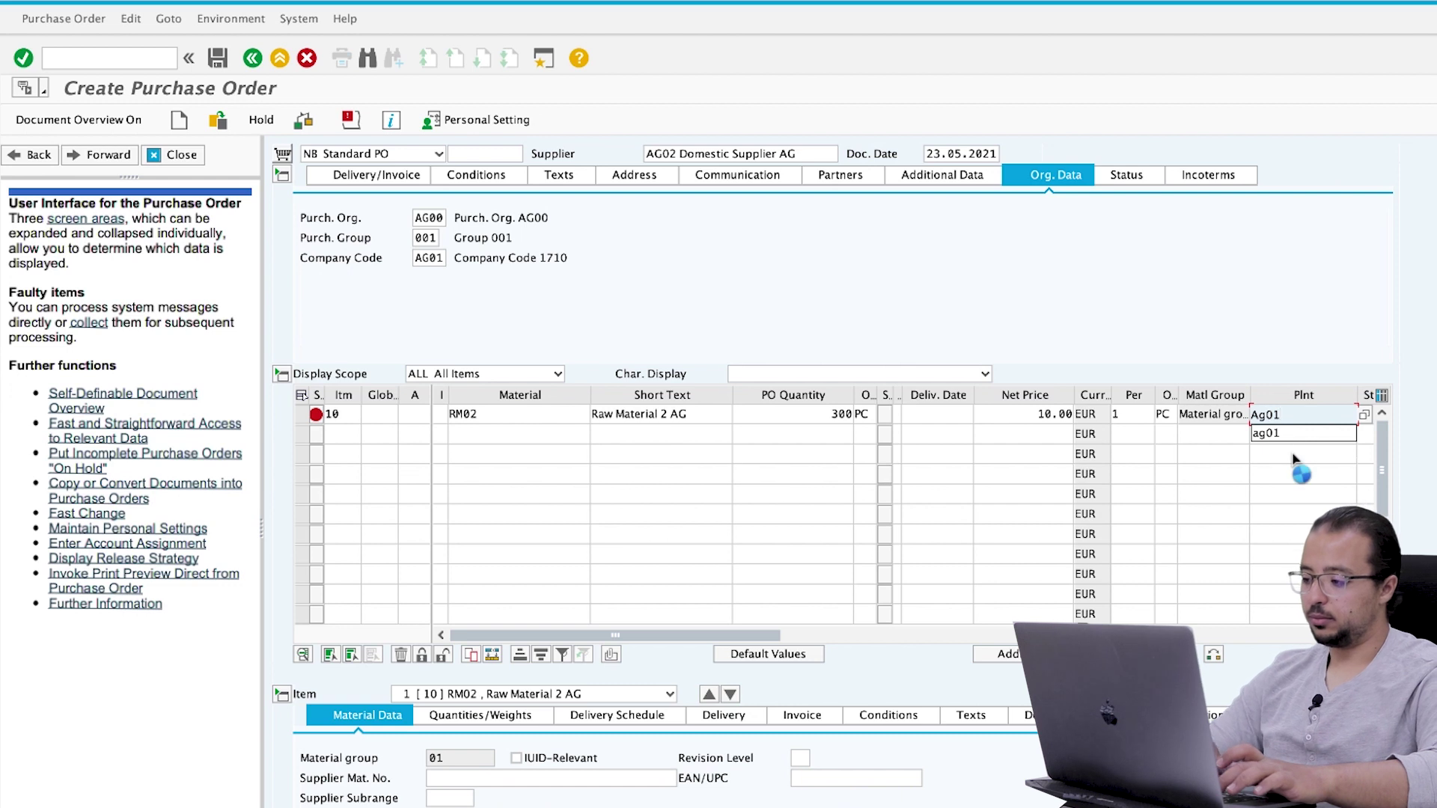
key(Return)
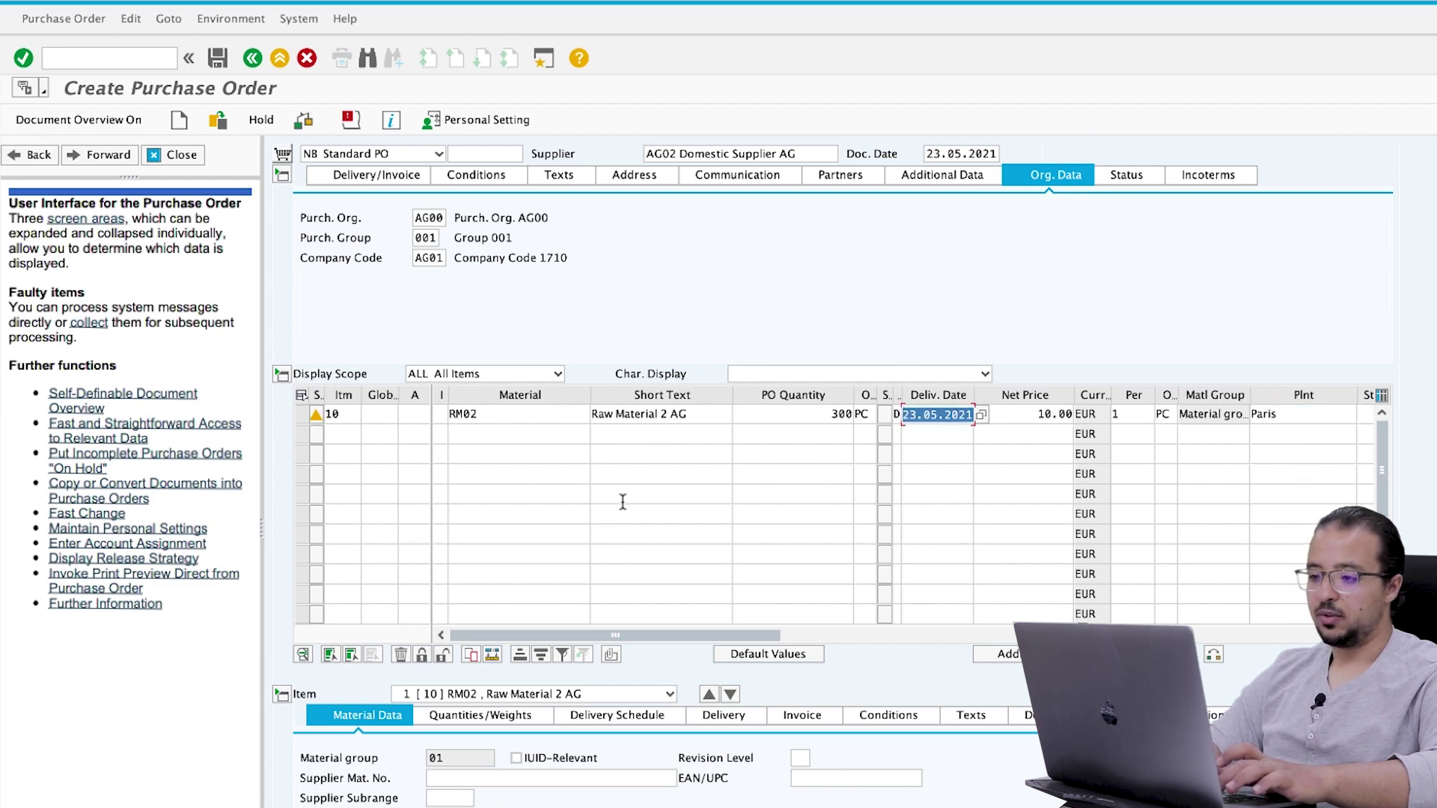
click(218, 58)
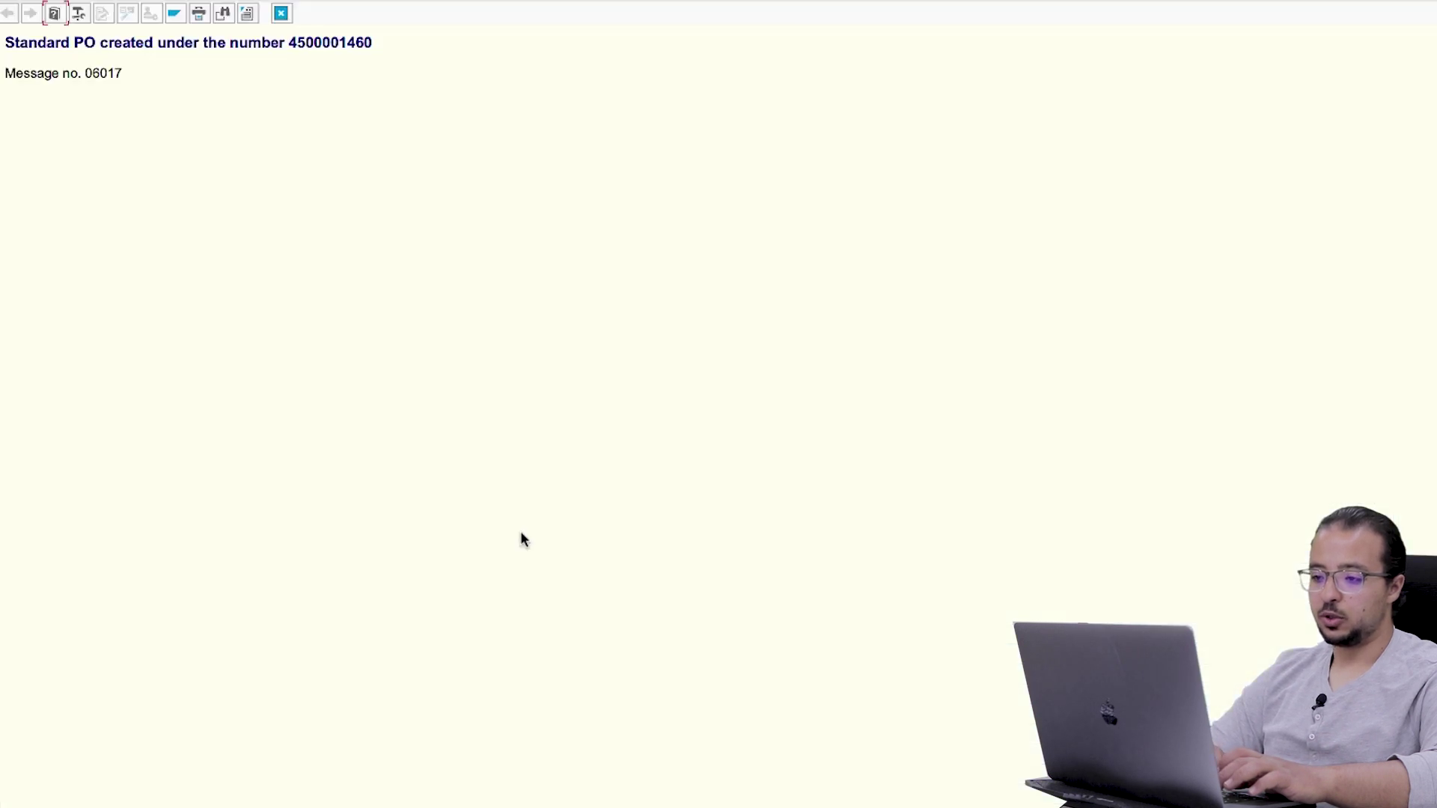
double_click(339, 43)
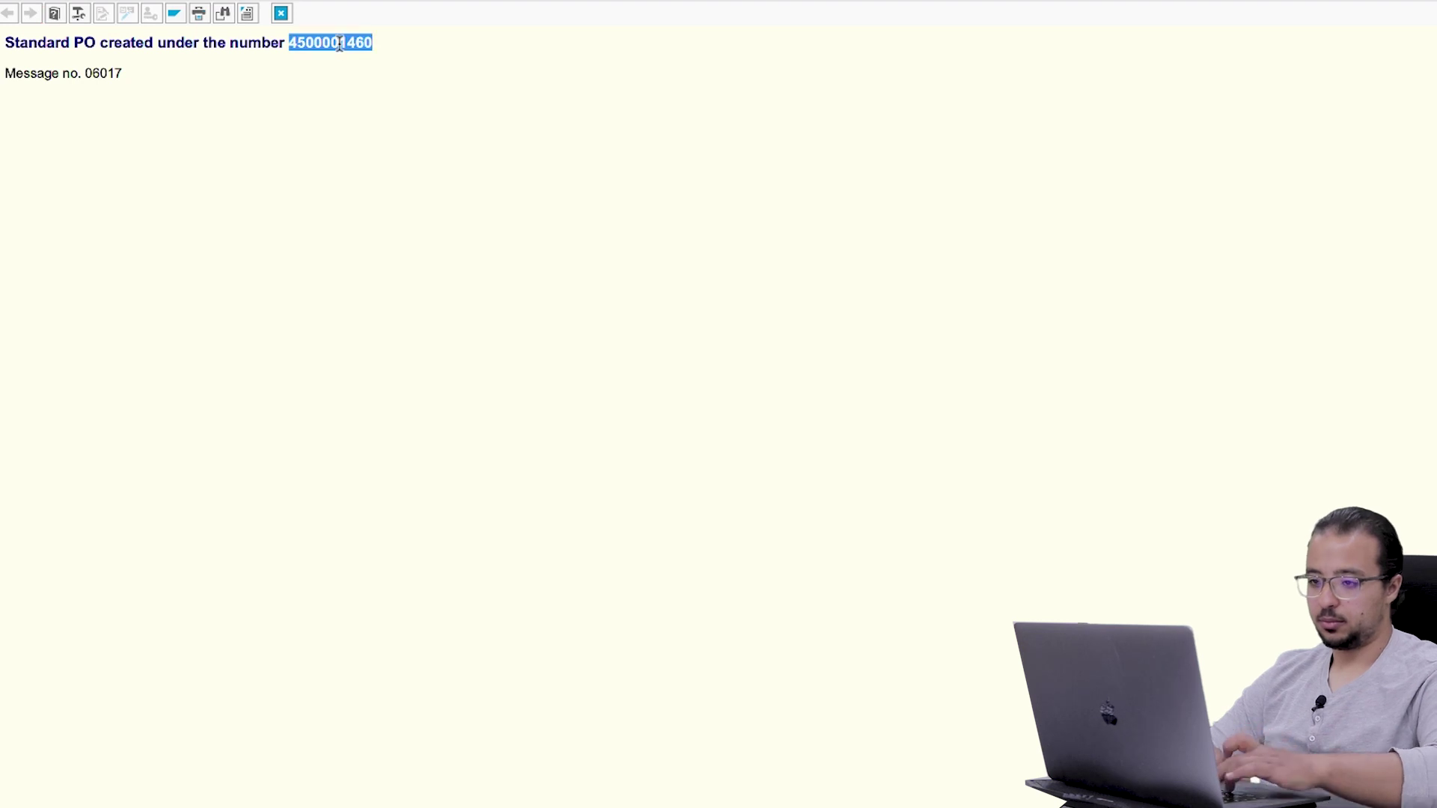
Start a MIGO goods receipt against a purchase order (action A01)
click(281, 13)
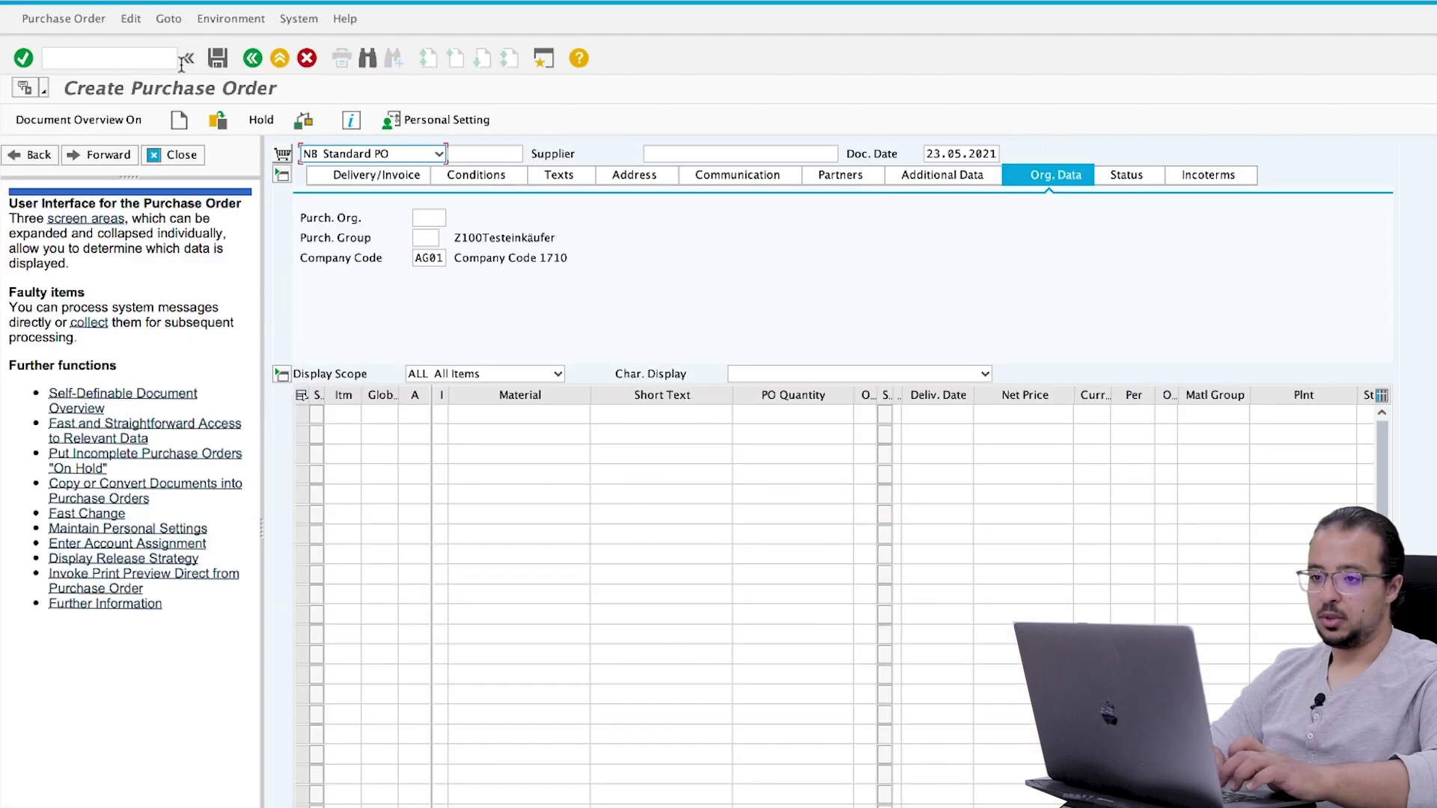
click(152, 56)
text(/n)
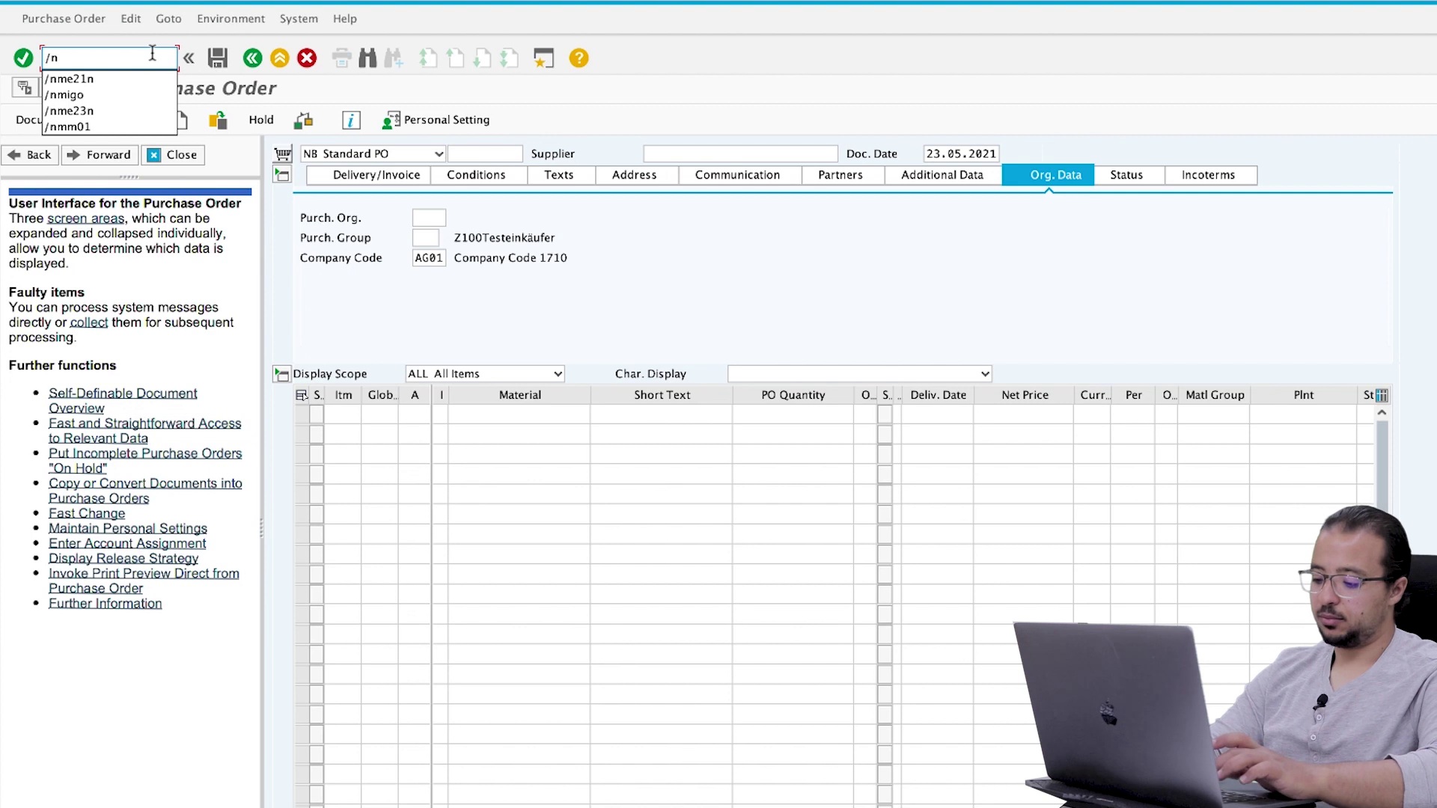
text(migo)
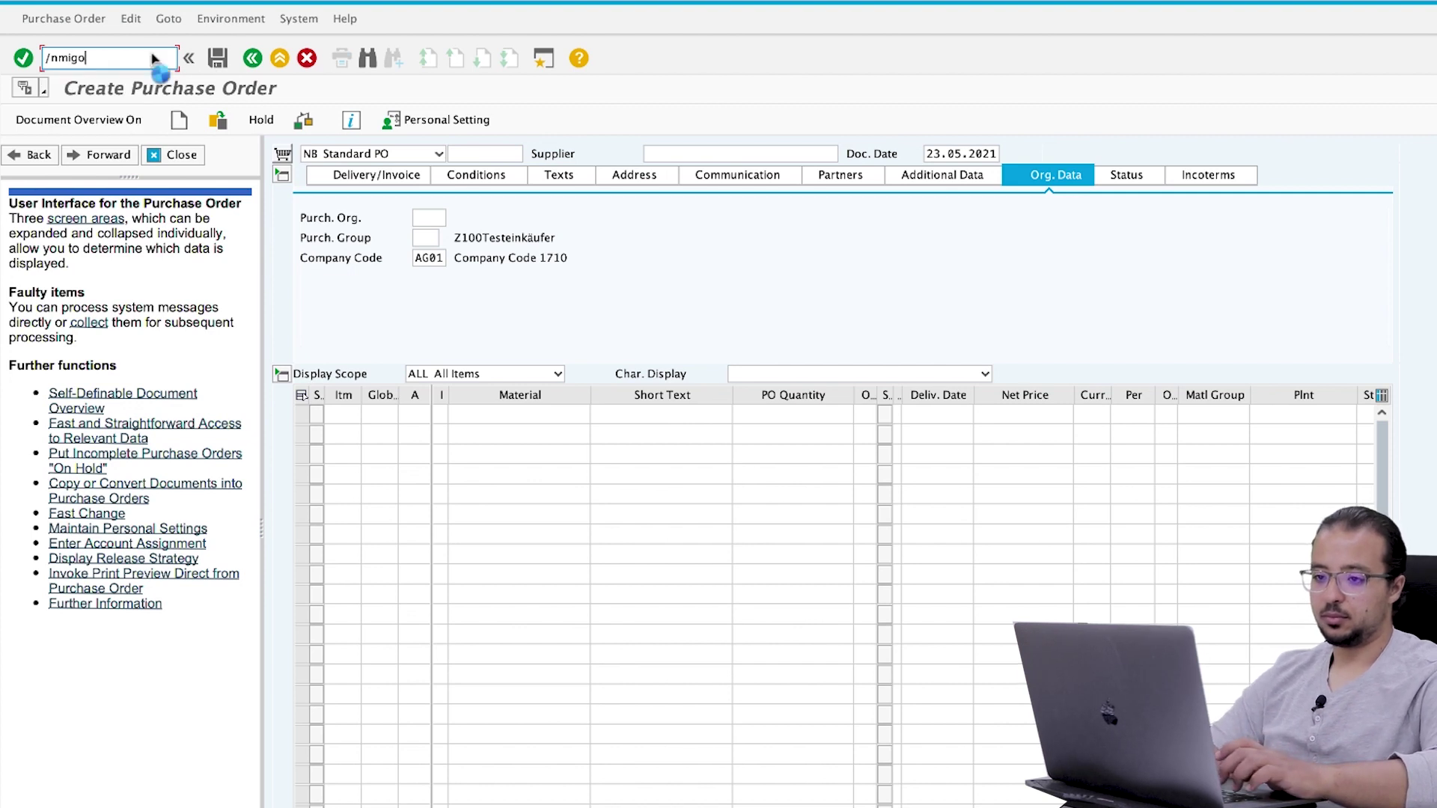
key(Return)
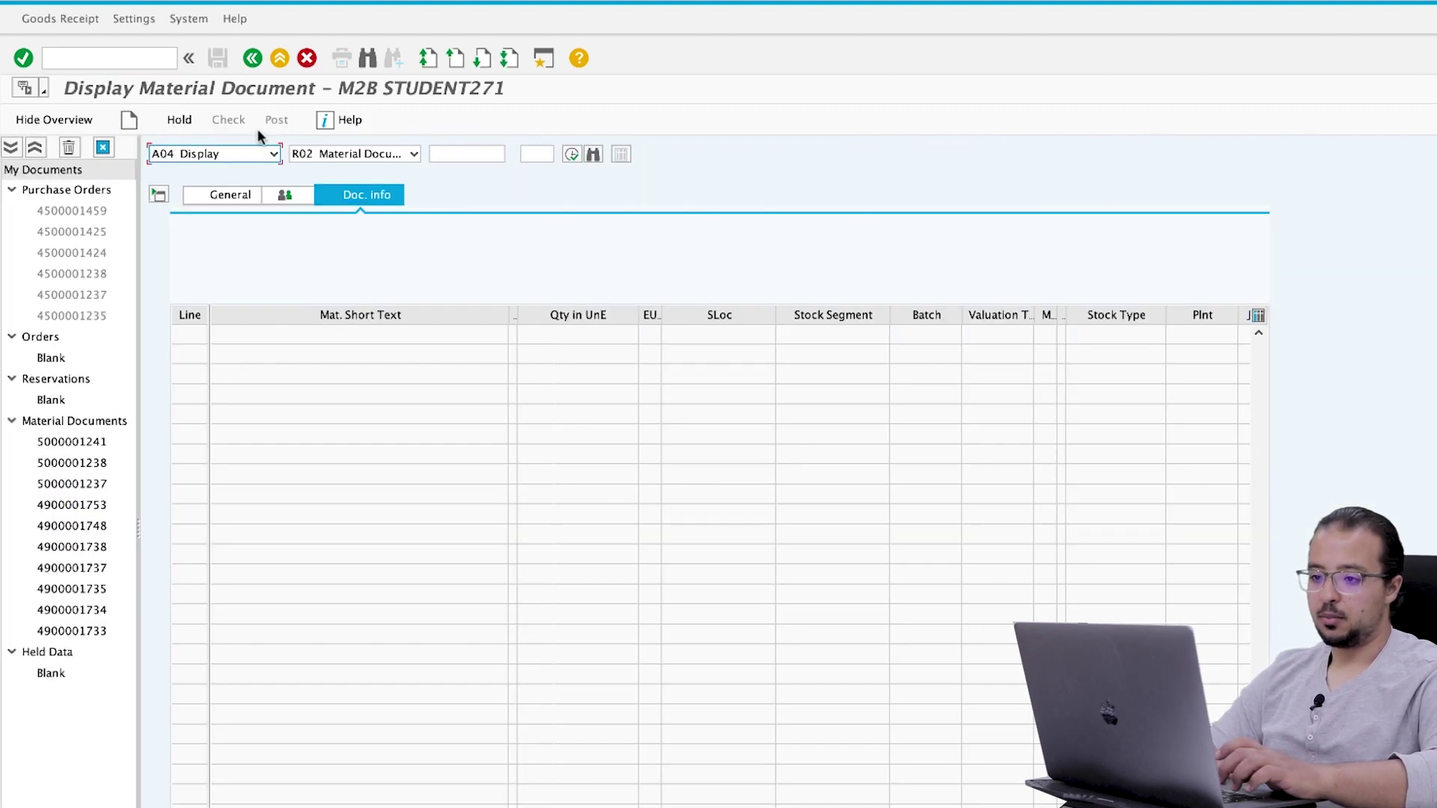
click(250, 152)
click(244, 173)
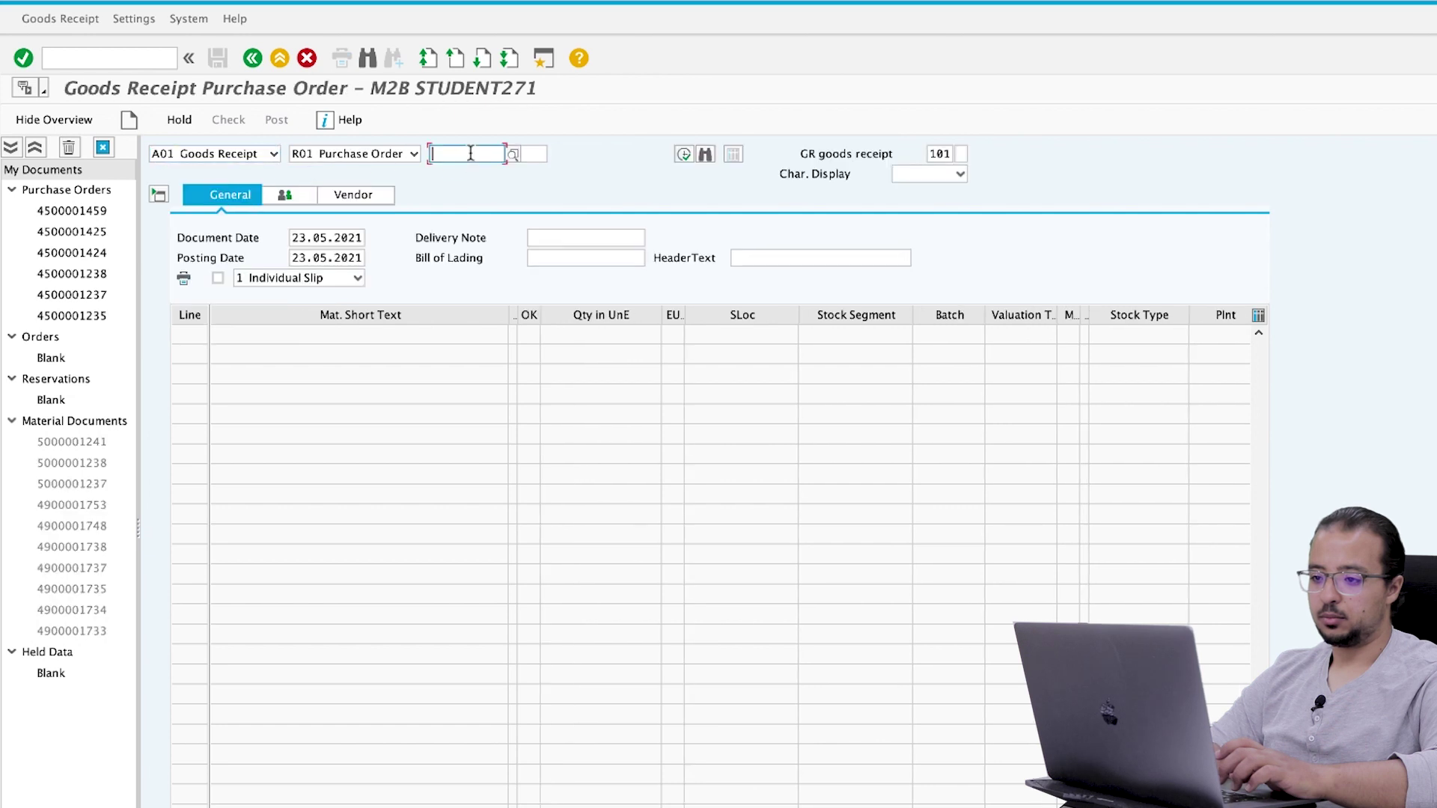
text(4500001460)
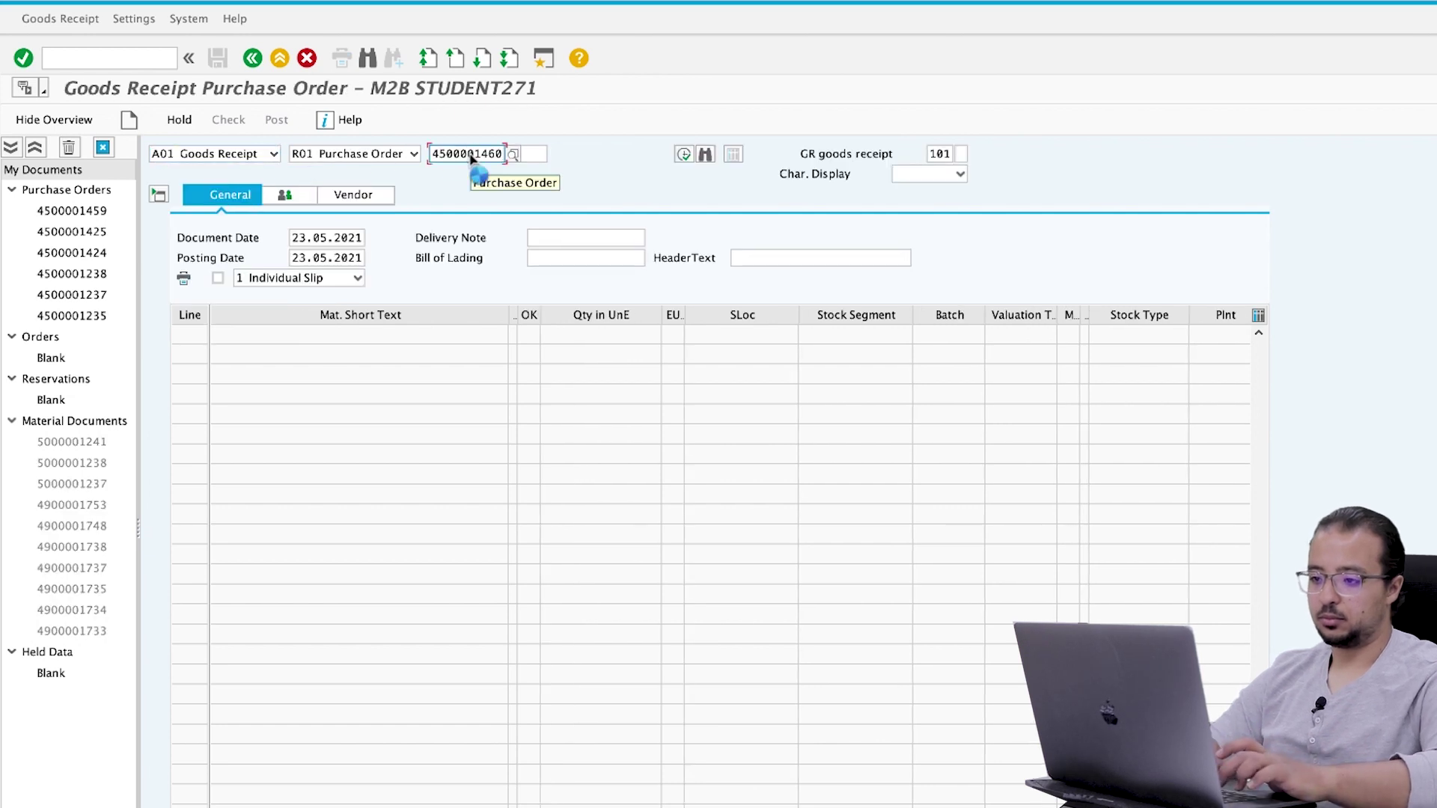
click(529, 333)
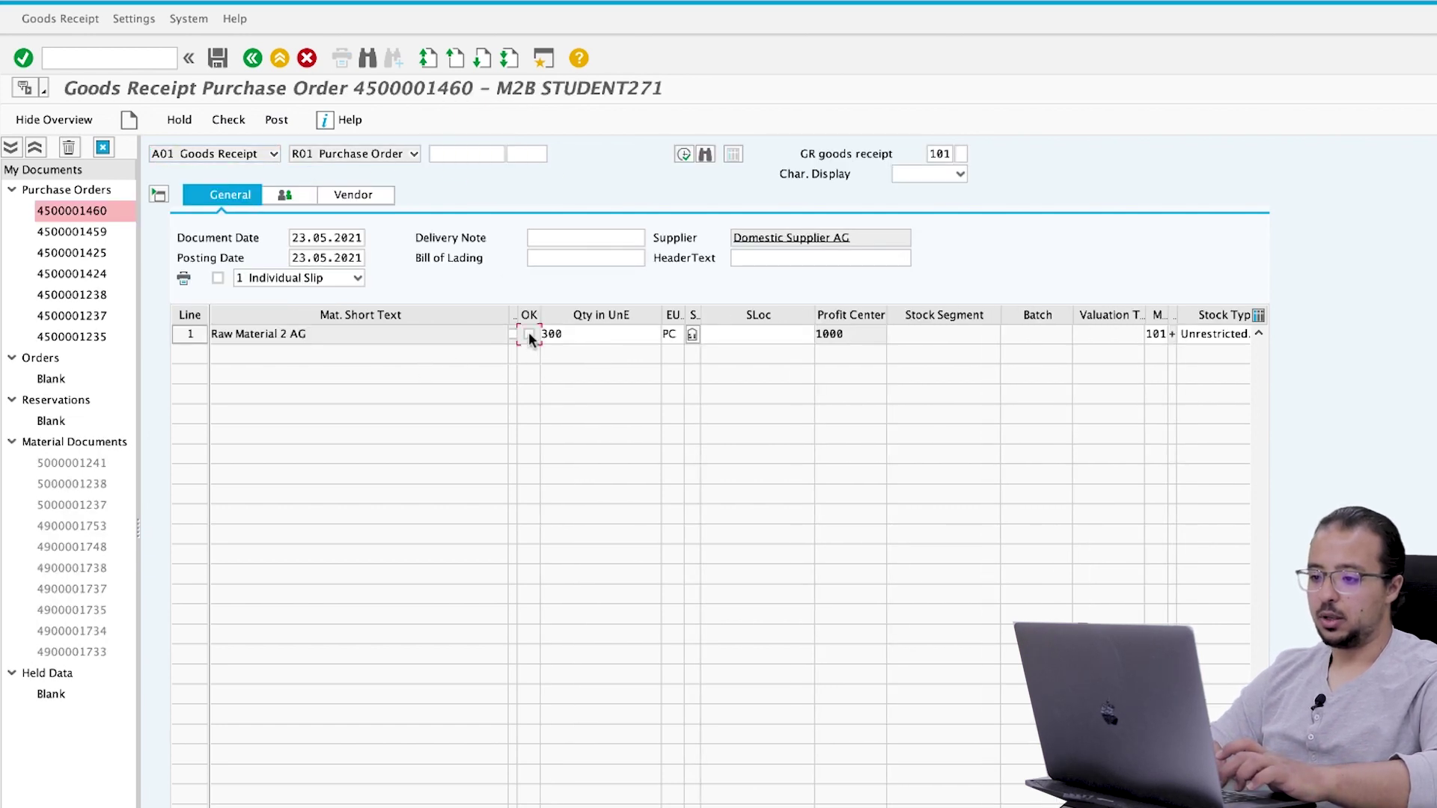
click(773, 336)
text(171A)
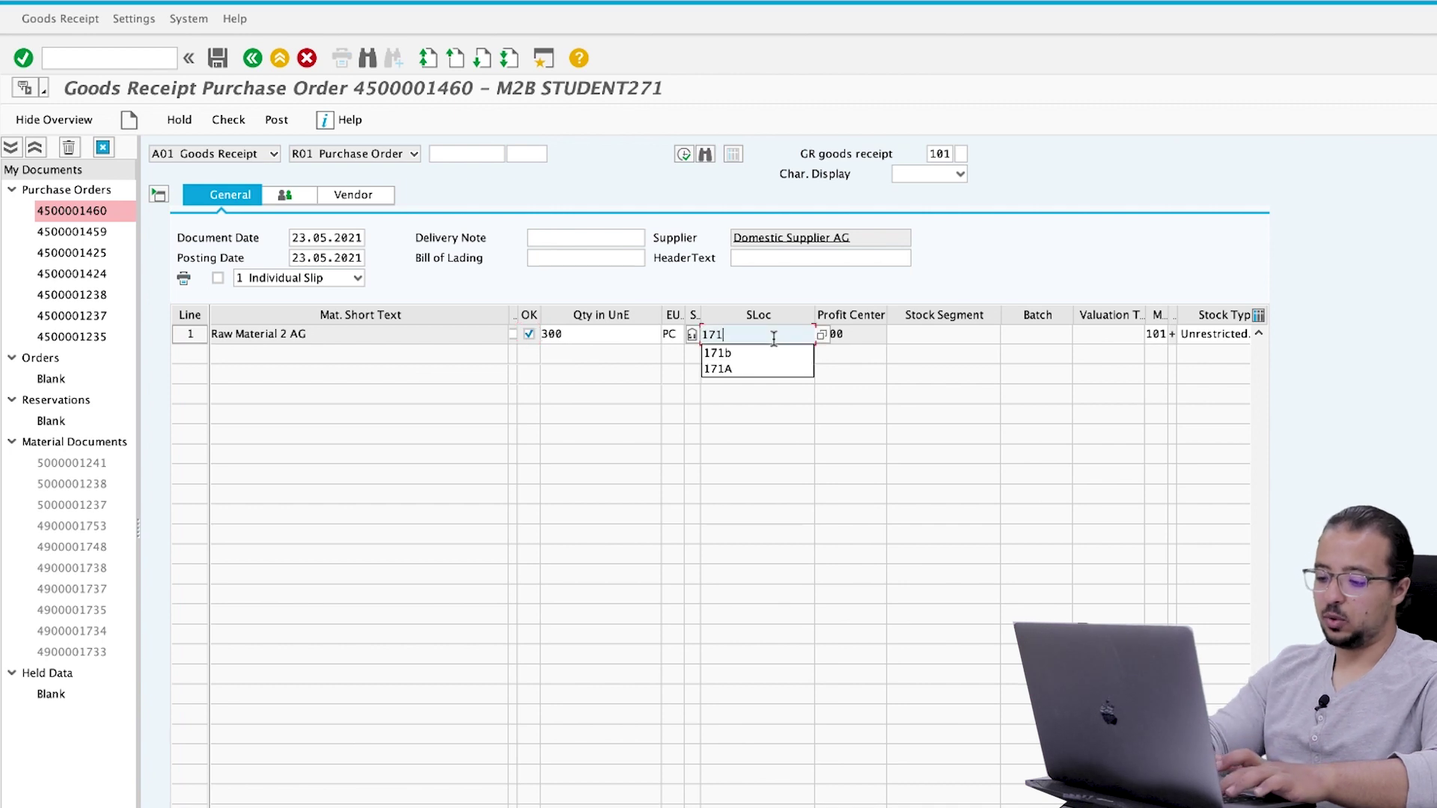
key(Return)
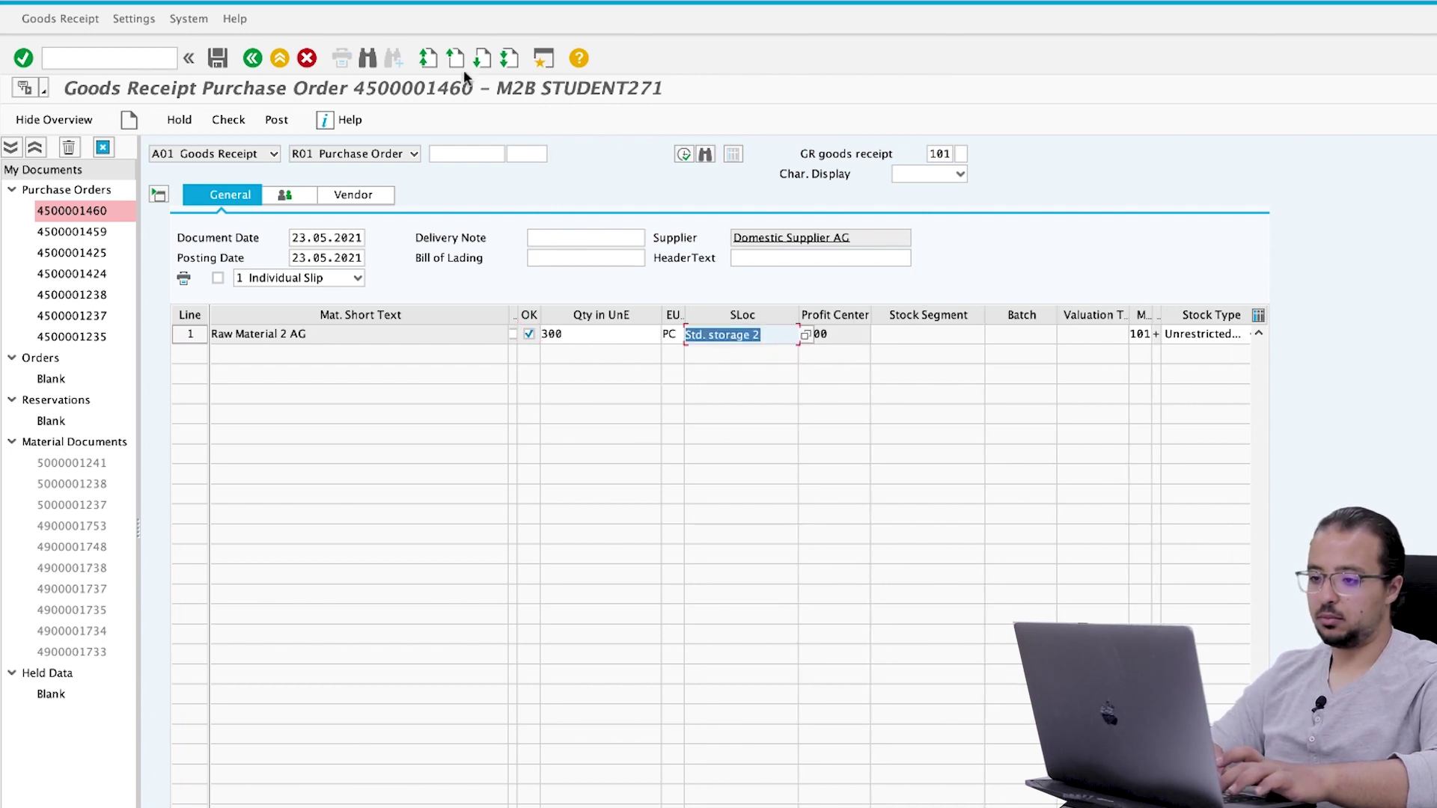
click(217, 57)
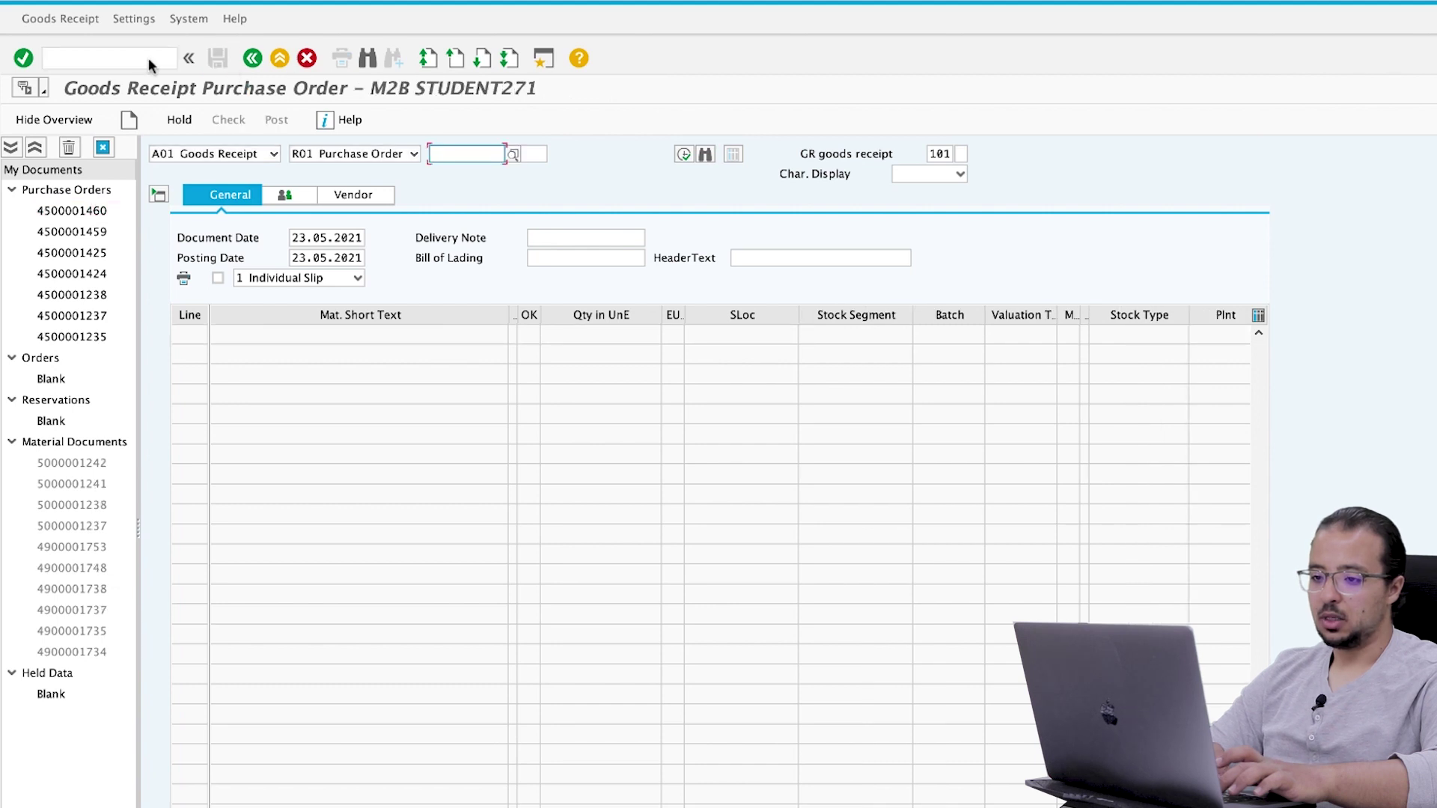
click(257, 153)
click(230, 213)
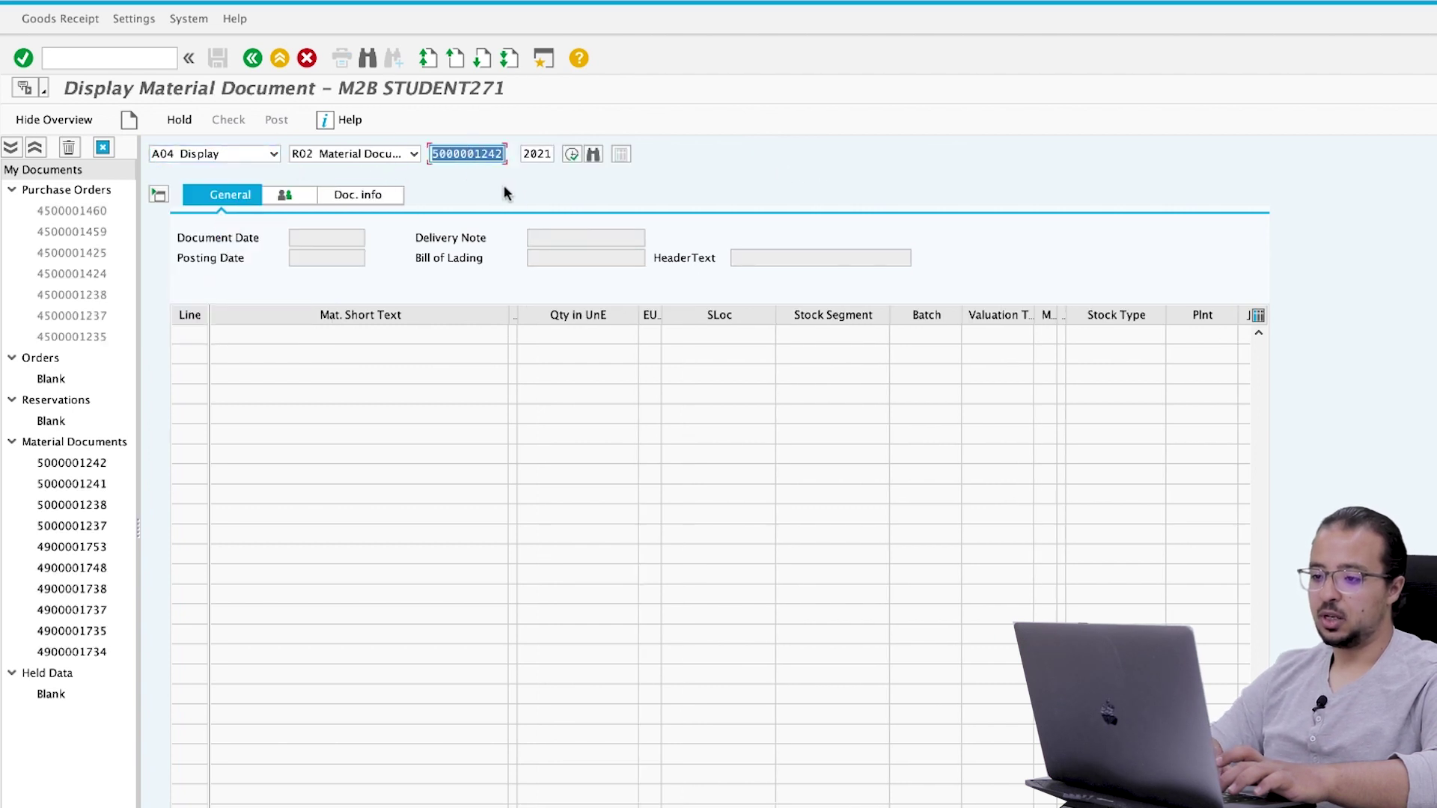
click(368, 193)
click(790, 241)
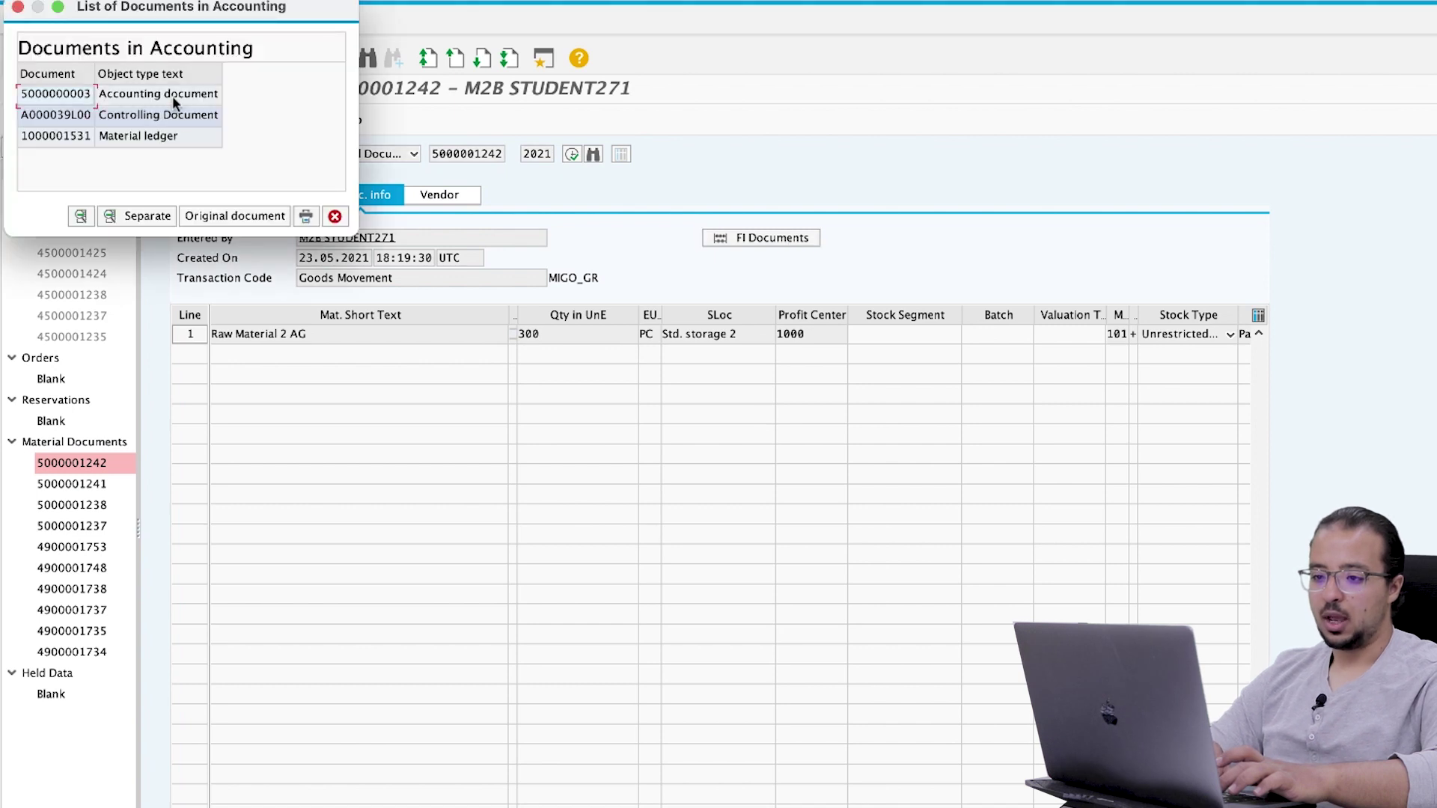
double_click(173, 96)
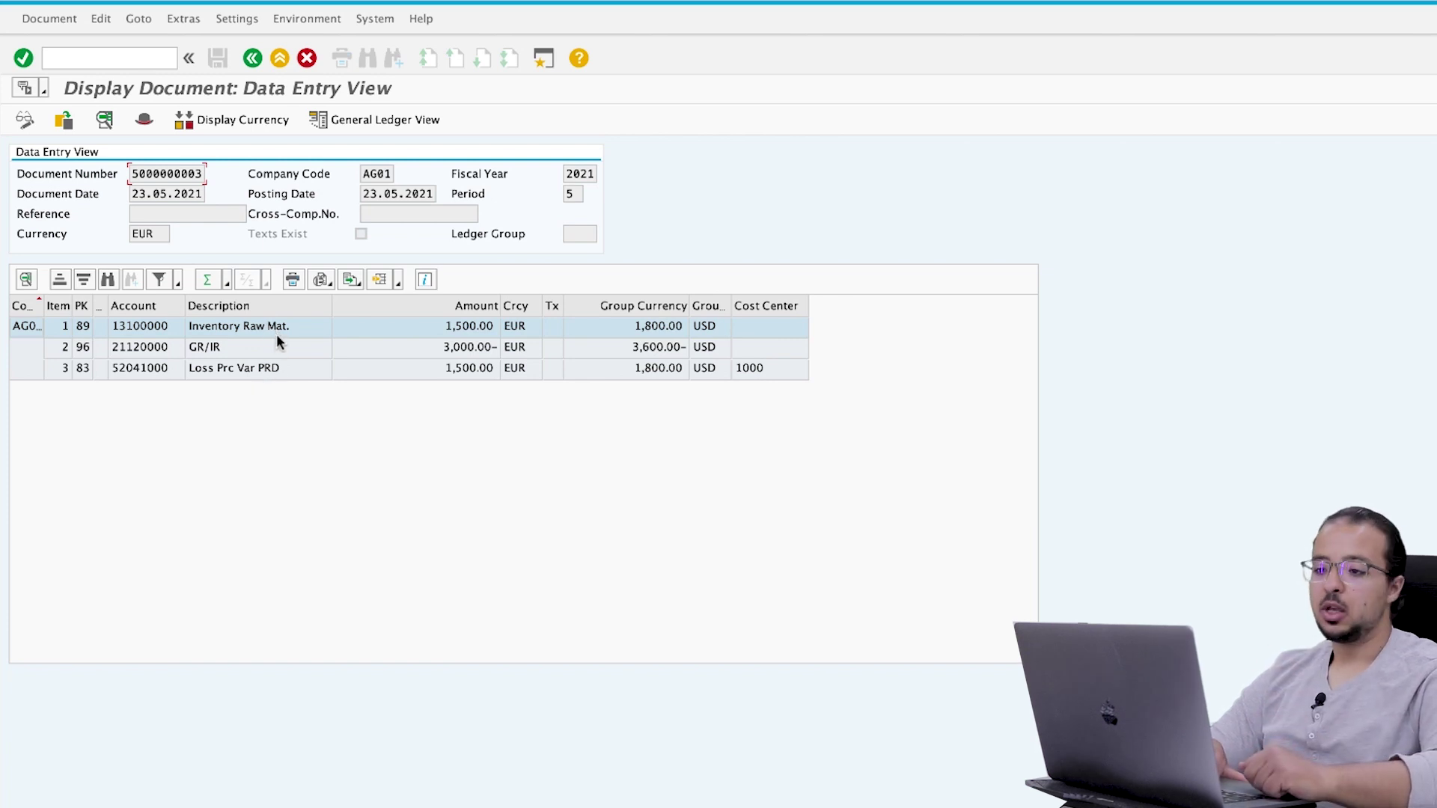
click(253, 58)
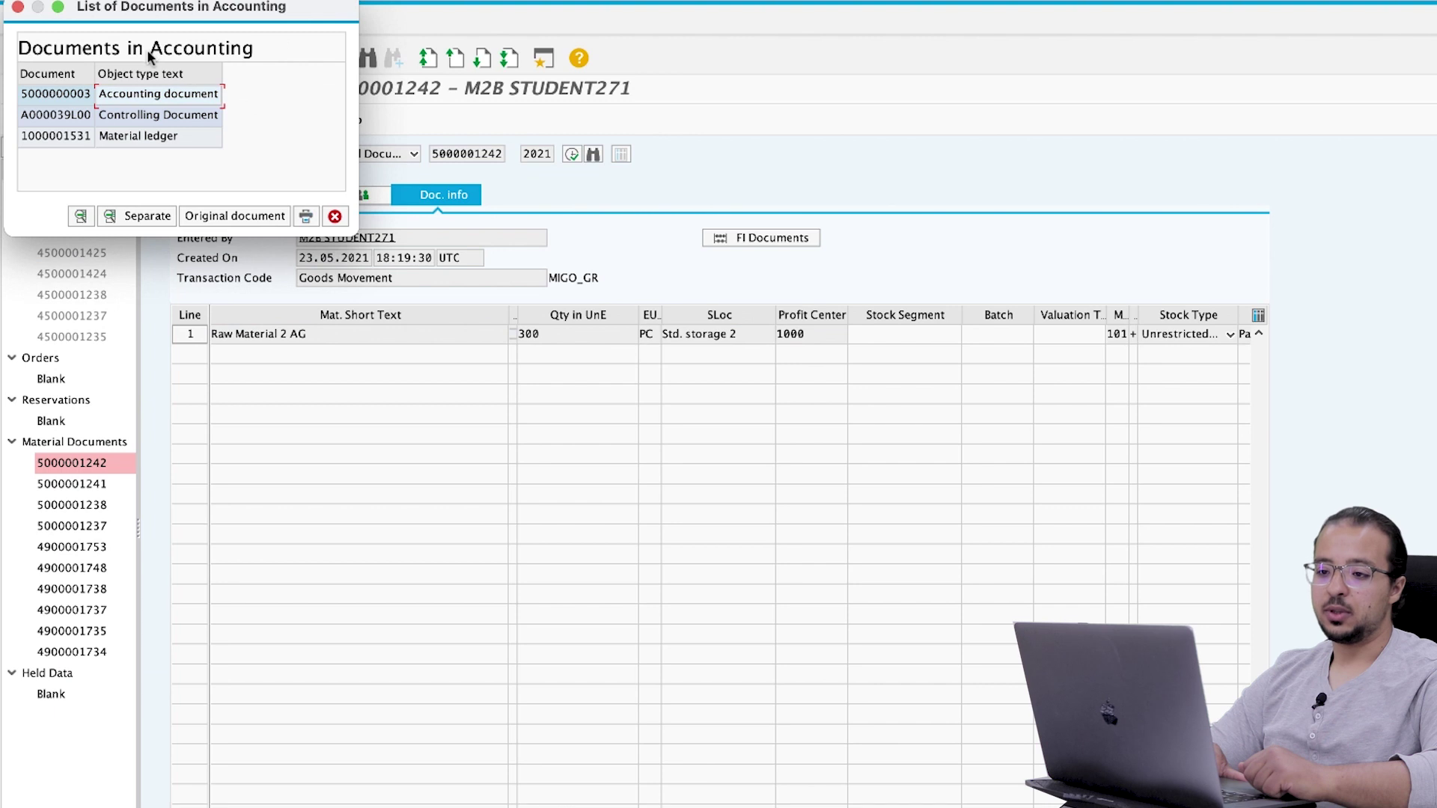
click(335, 216)
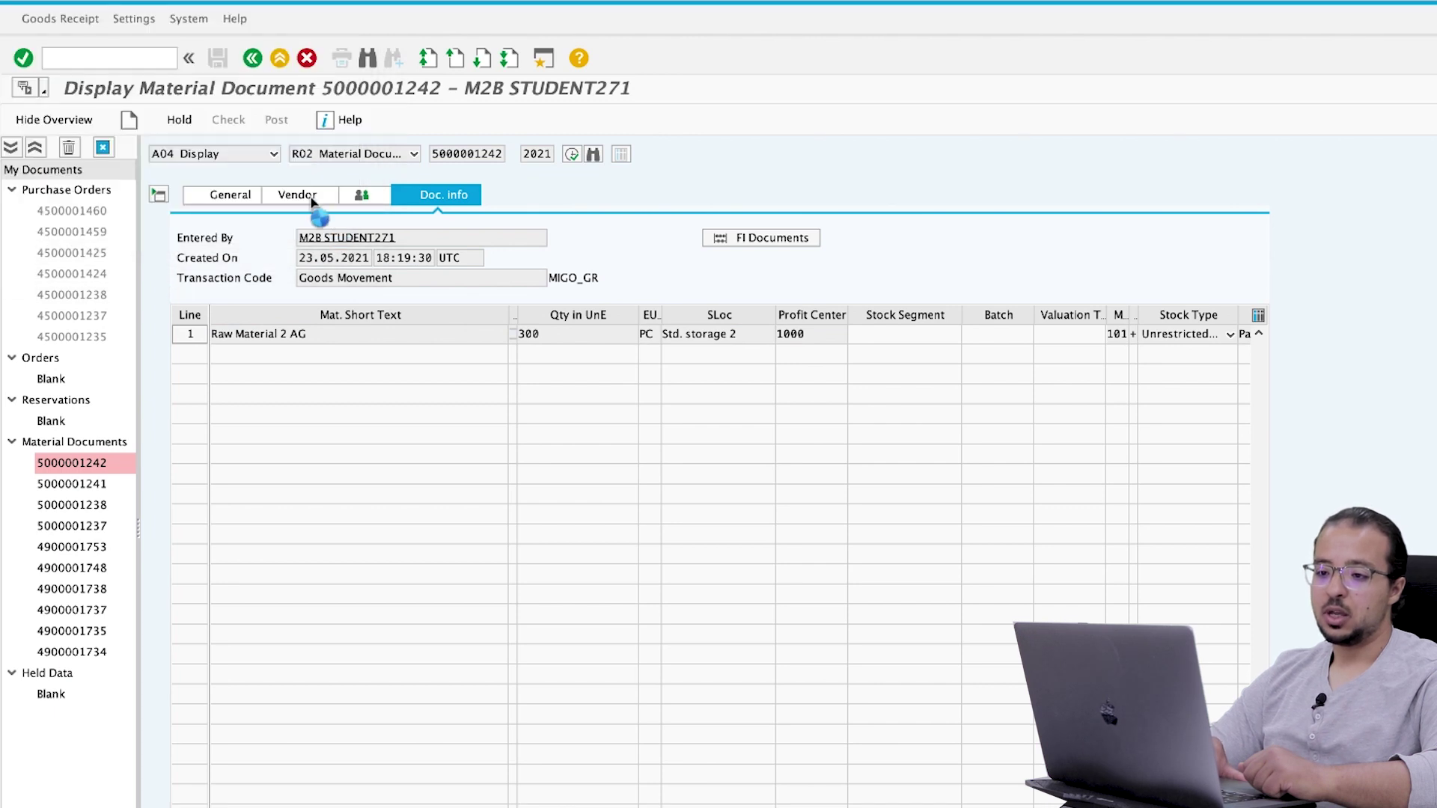
In MIRO, set invoice and posting dates to 12.04.2021 with tax code I0
click(141, 55)
text(/nmiro)
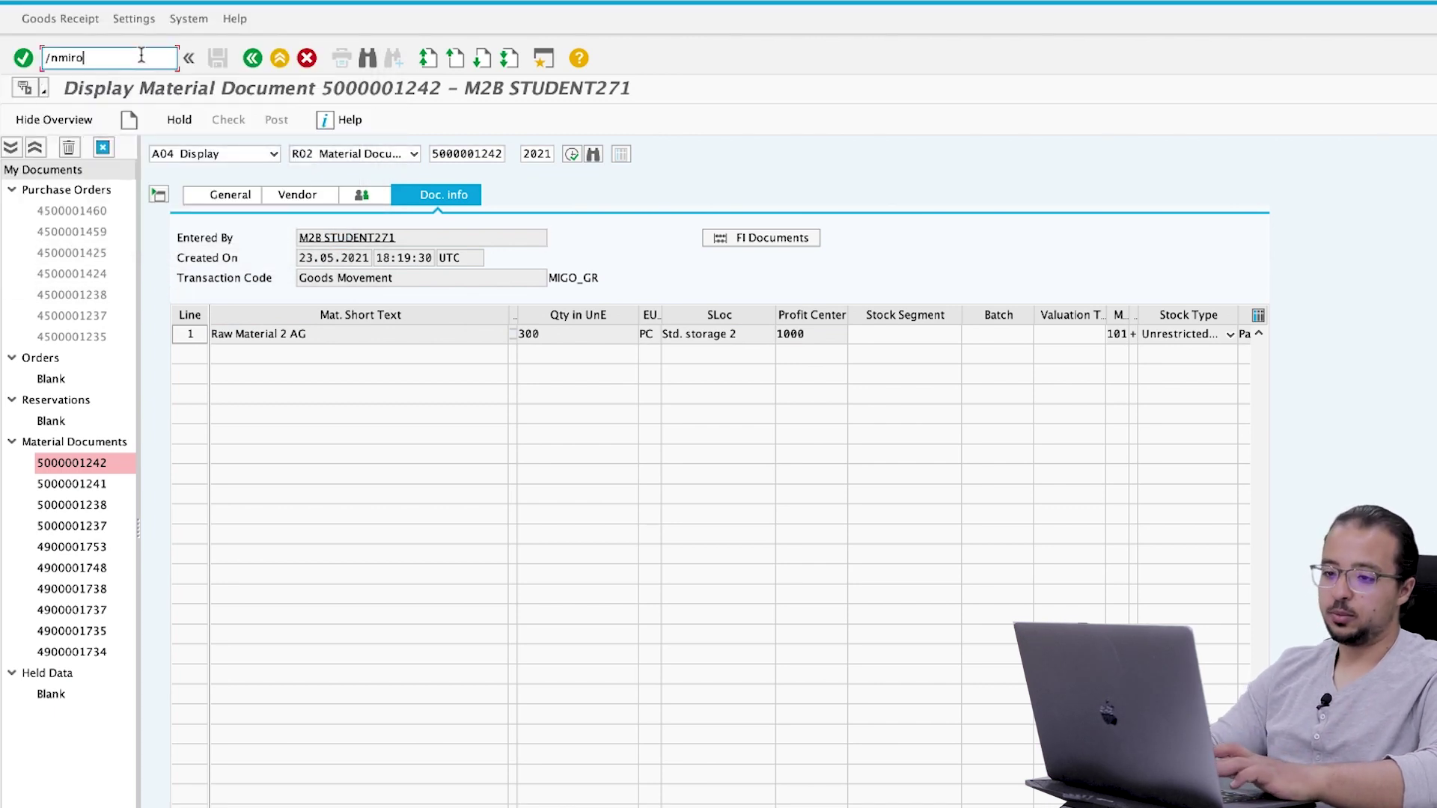
key(Return)
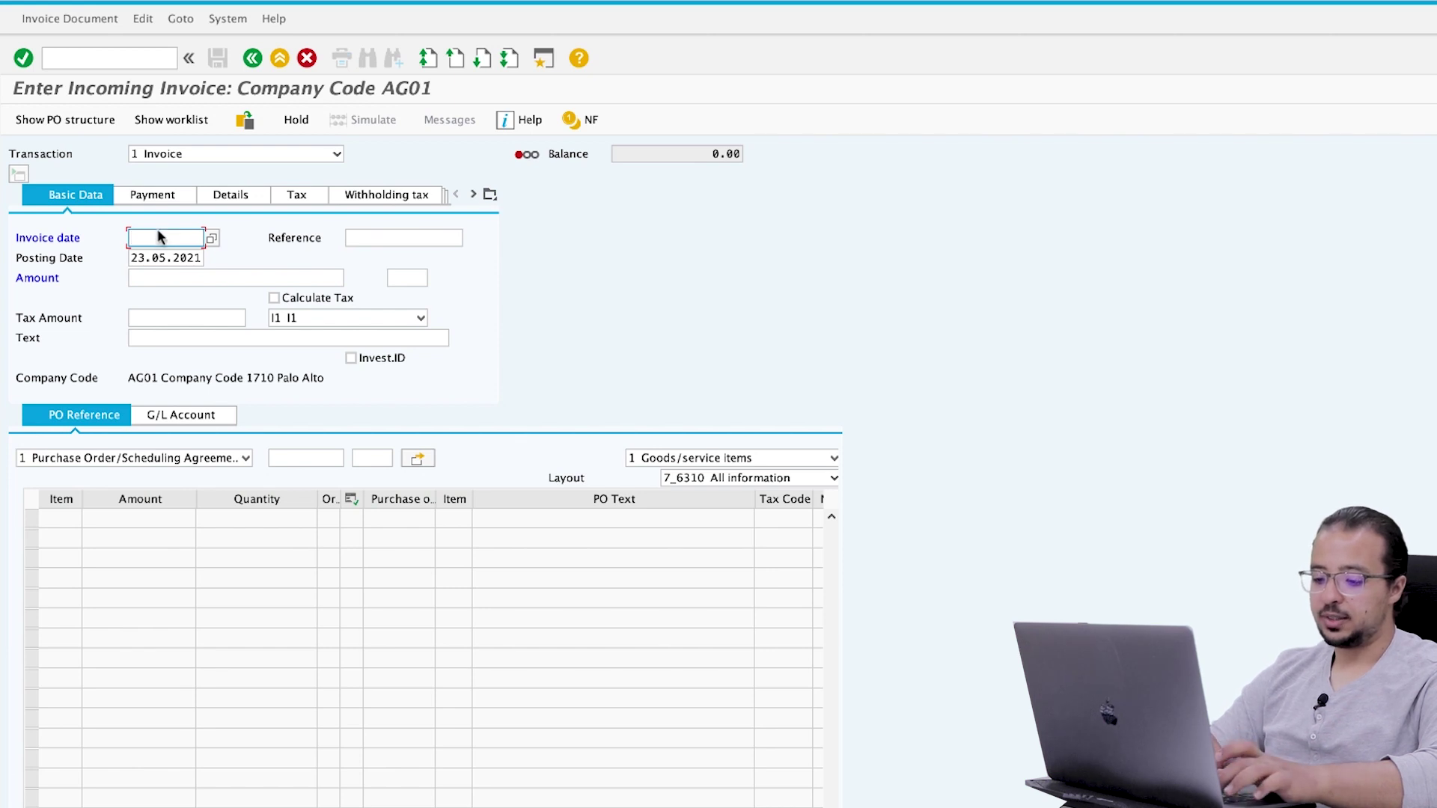
text(120420)
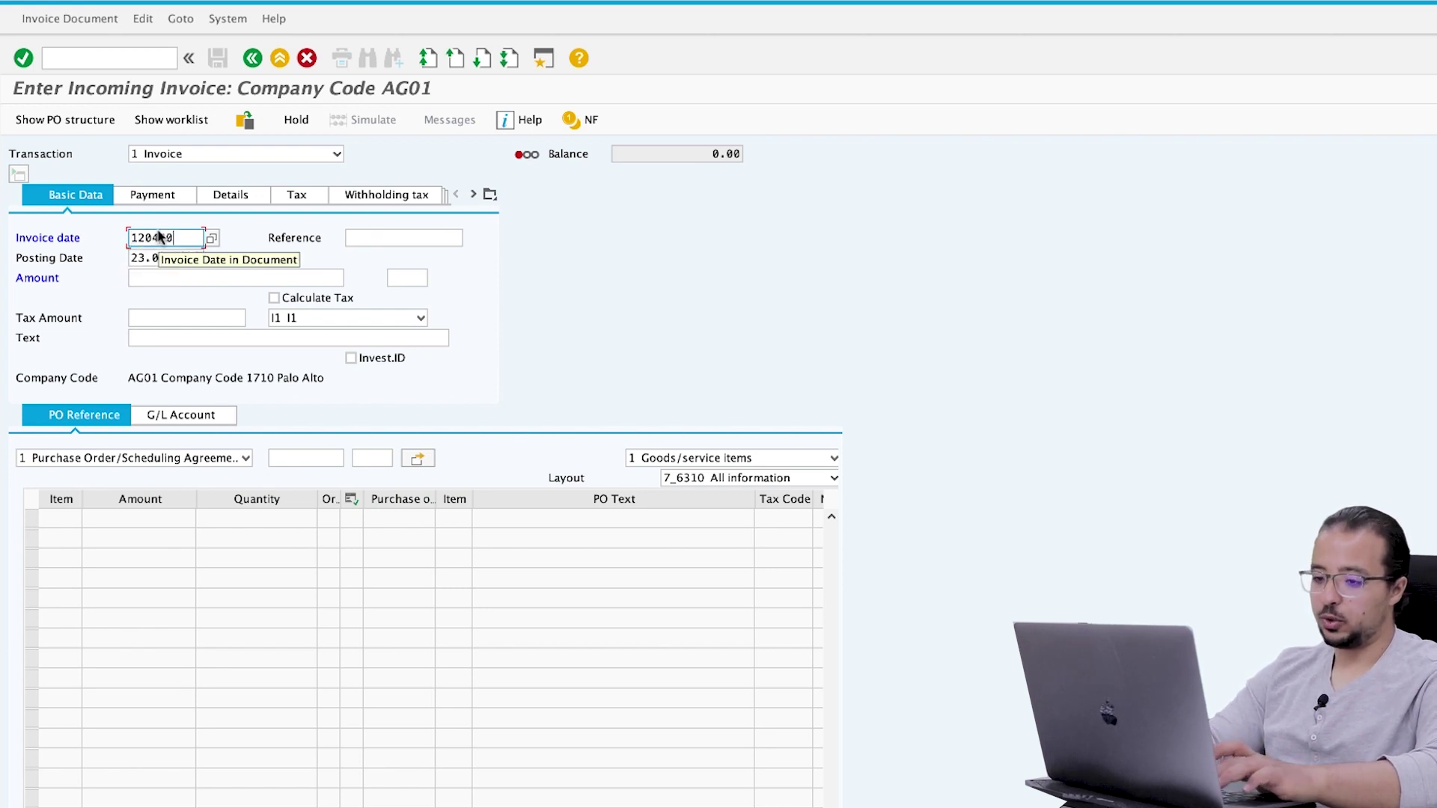
text(21)
click(137, 258)
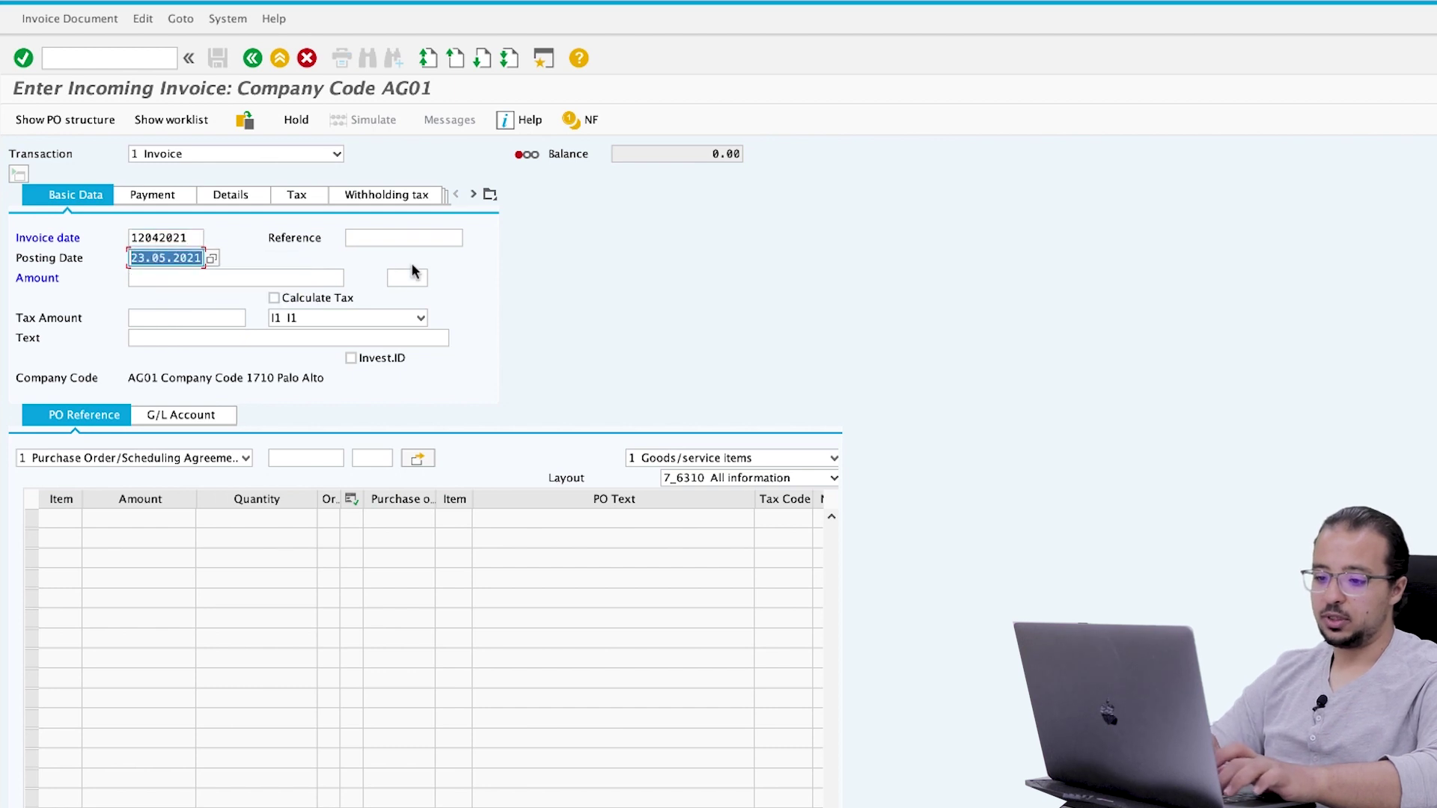
text(1204)
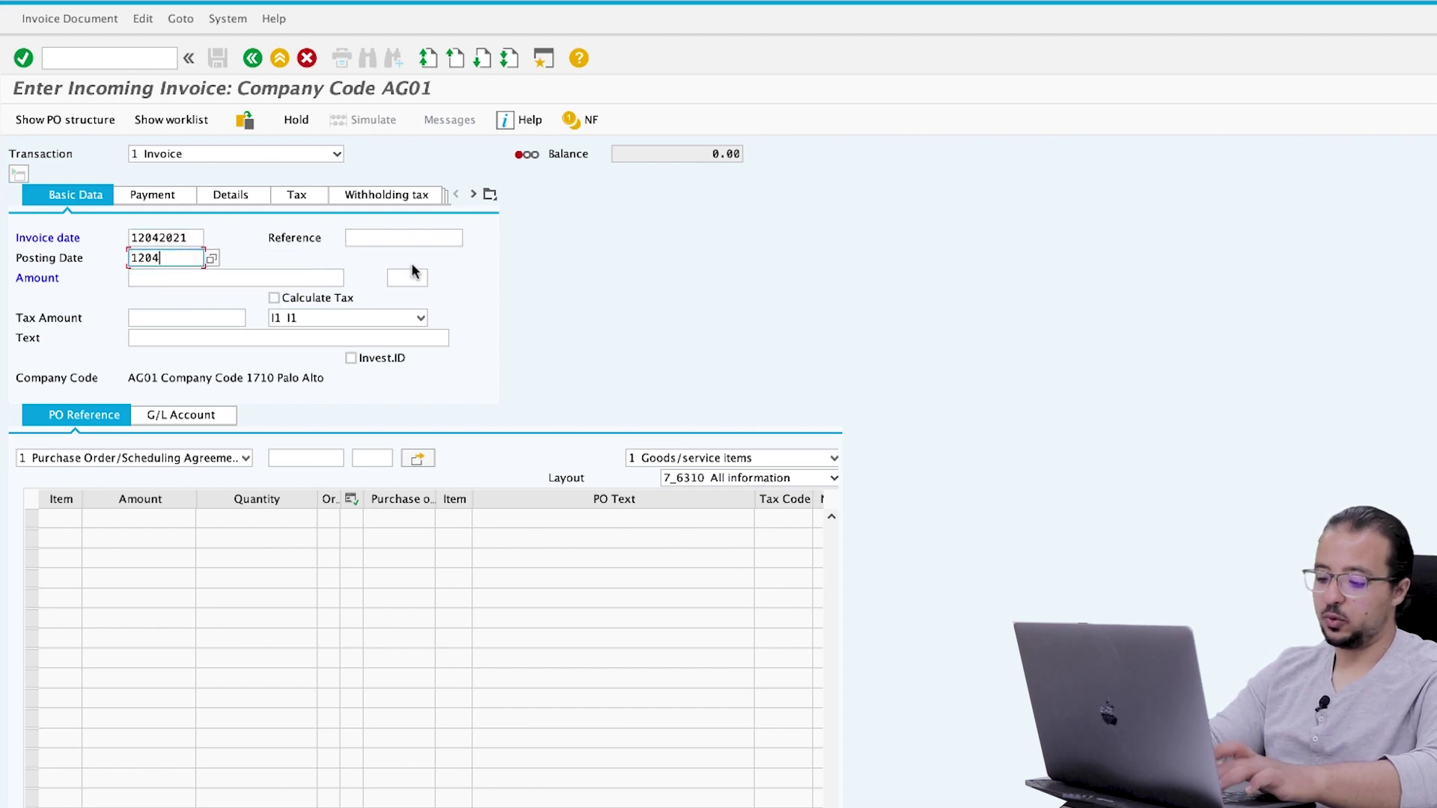
text(2021)
click(299, 318)
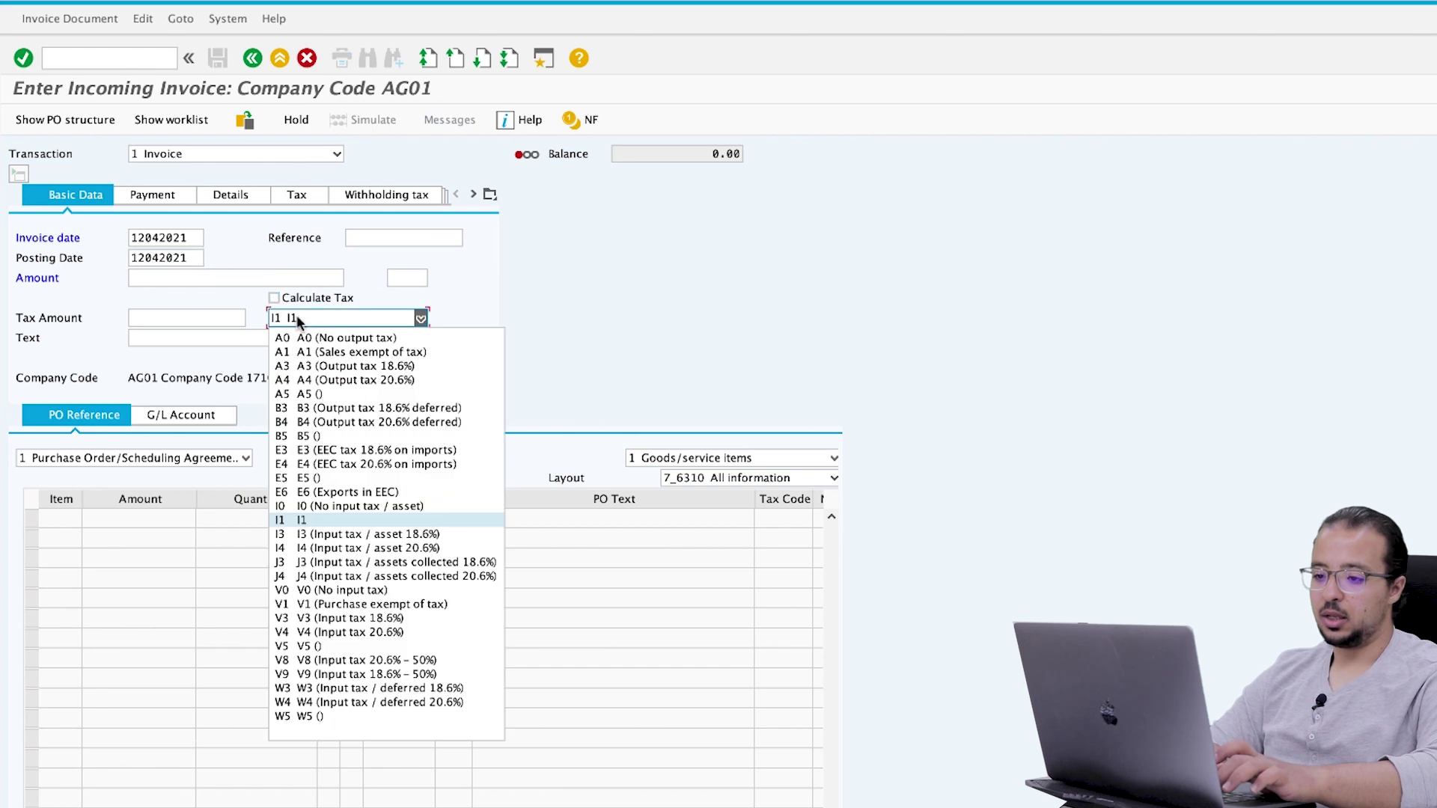
click(310, 506)
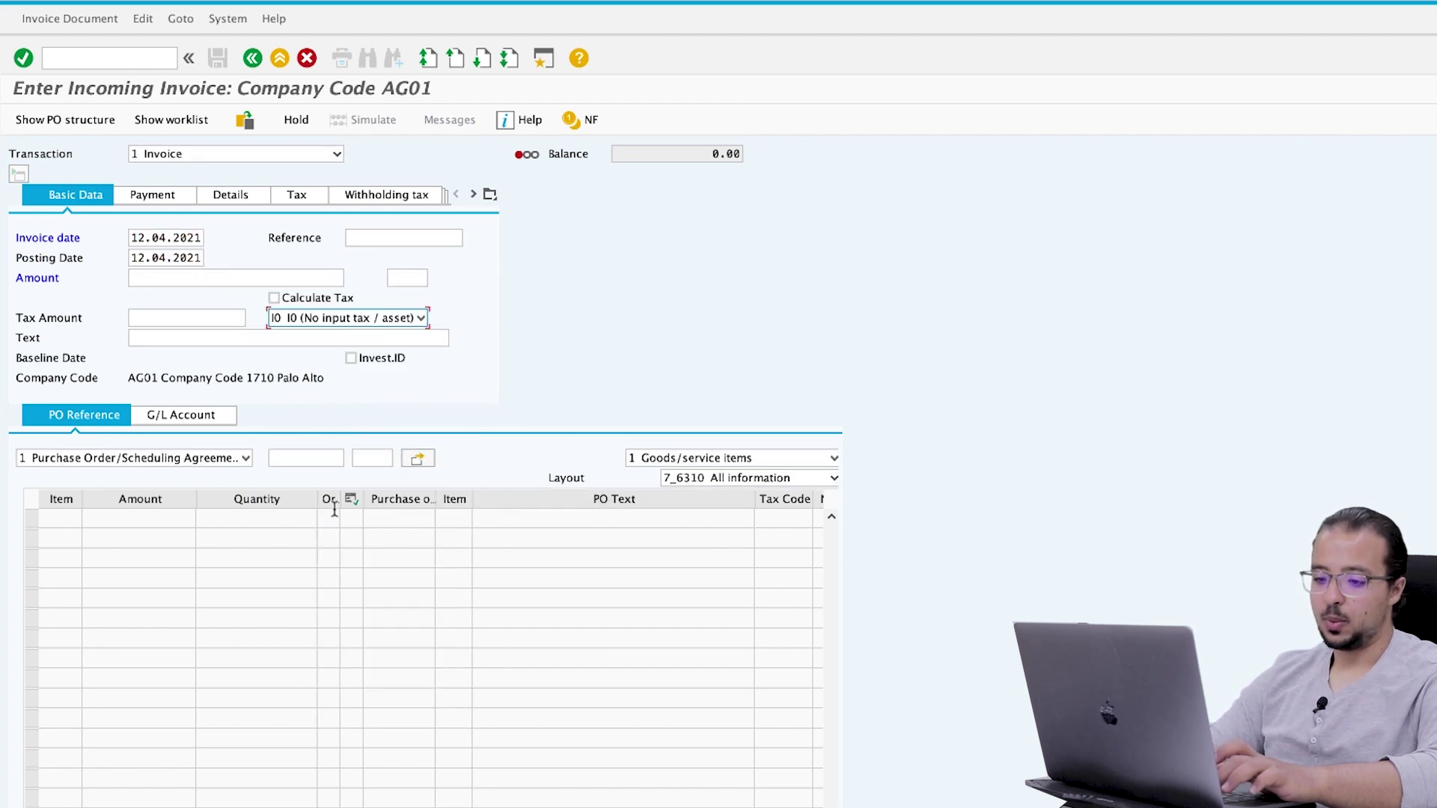
click(322, 459)
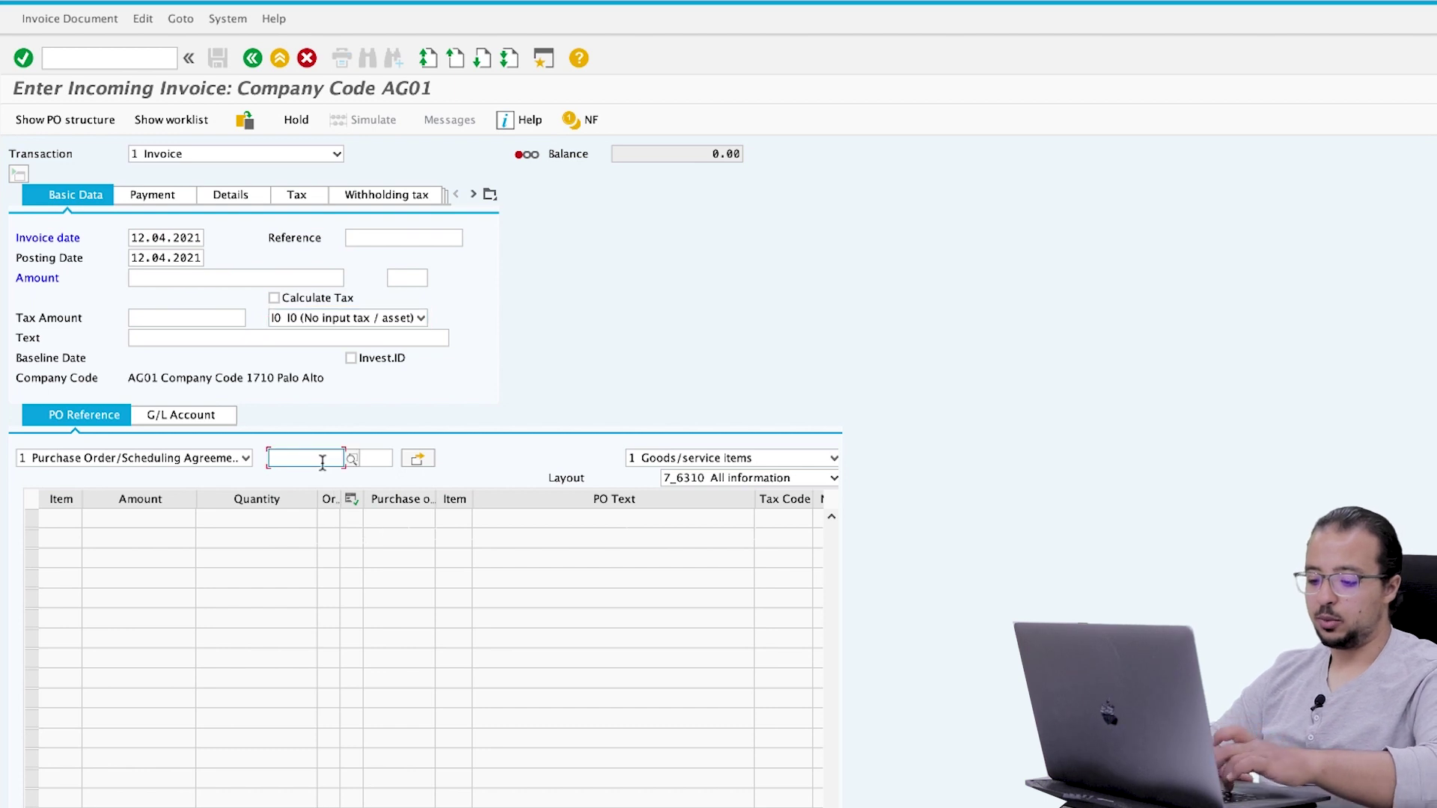
key(ctrl+v)
key(Return)
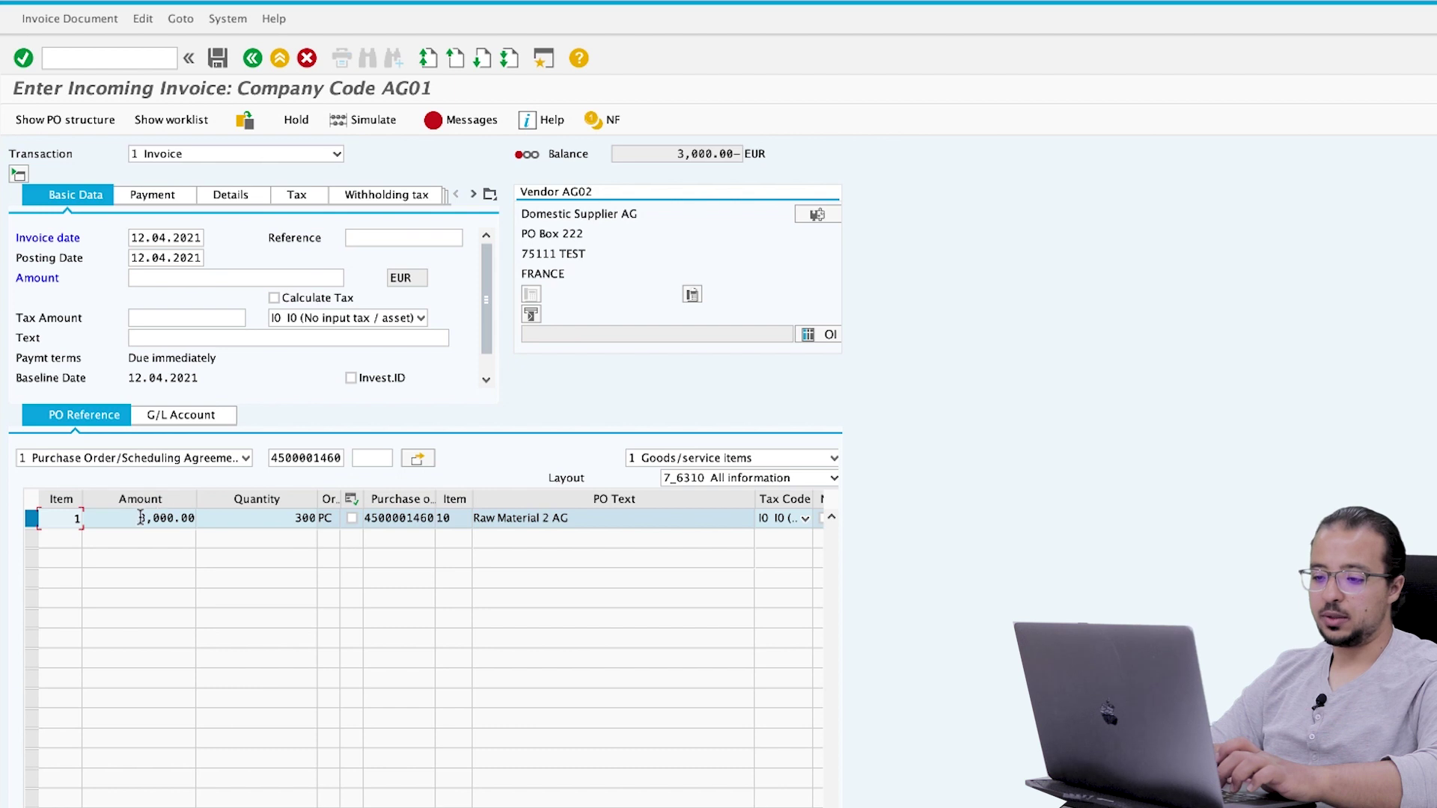
click(183, 317)
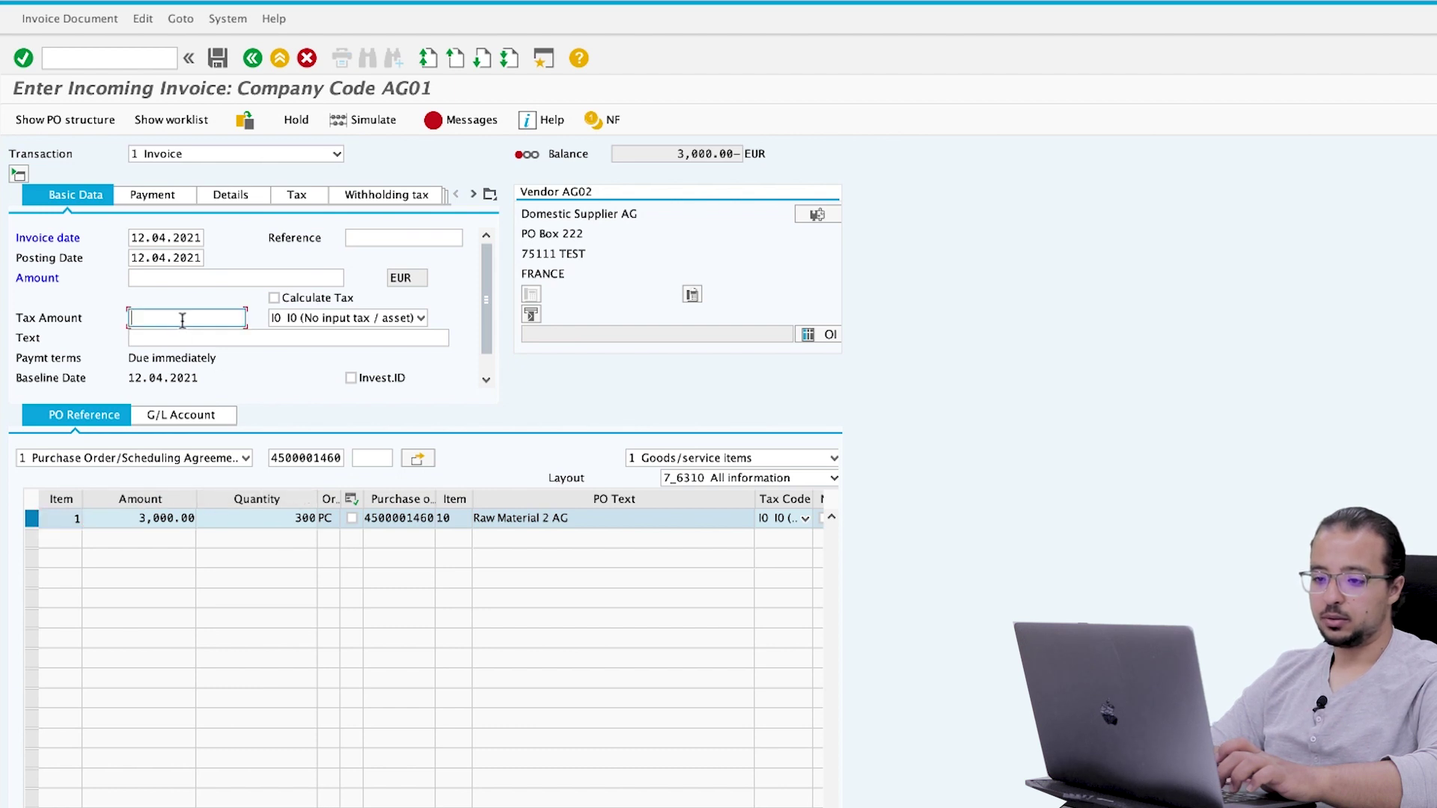
click(172, 279)
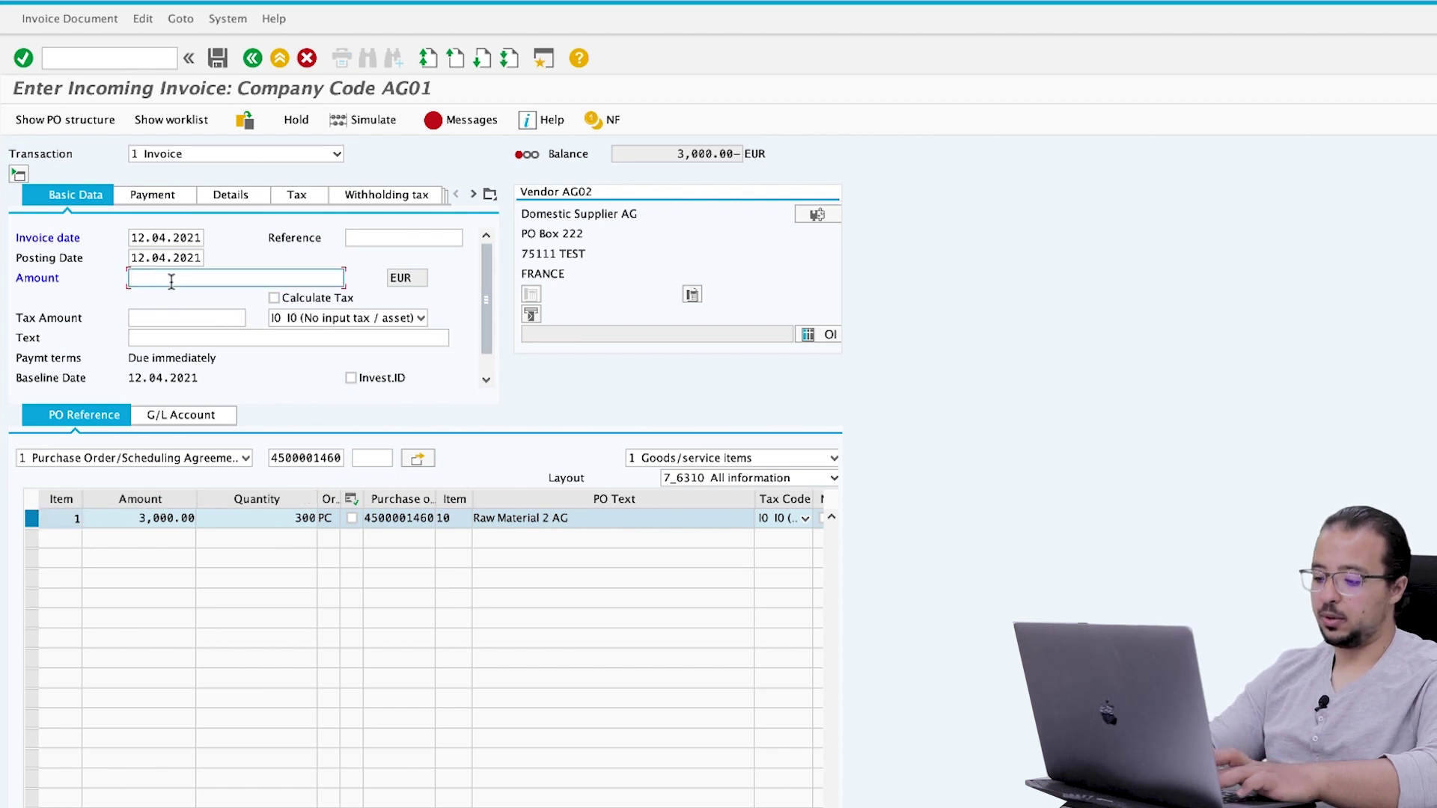
text(3,000)
key(Return)
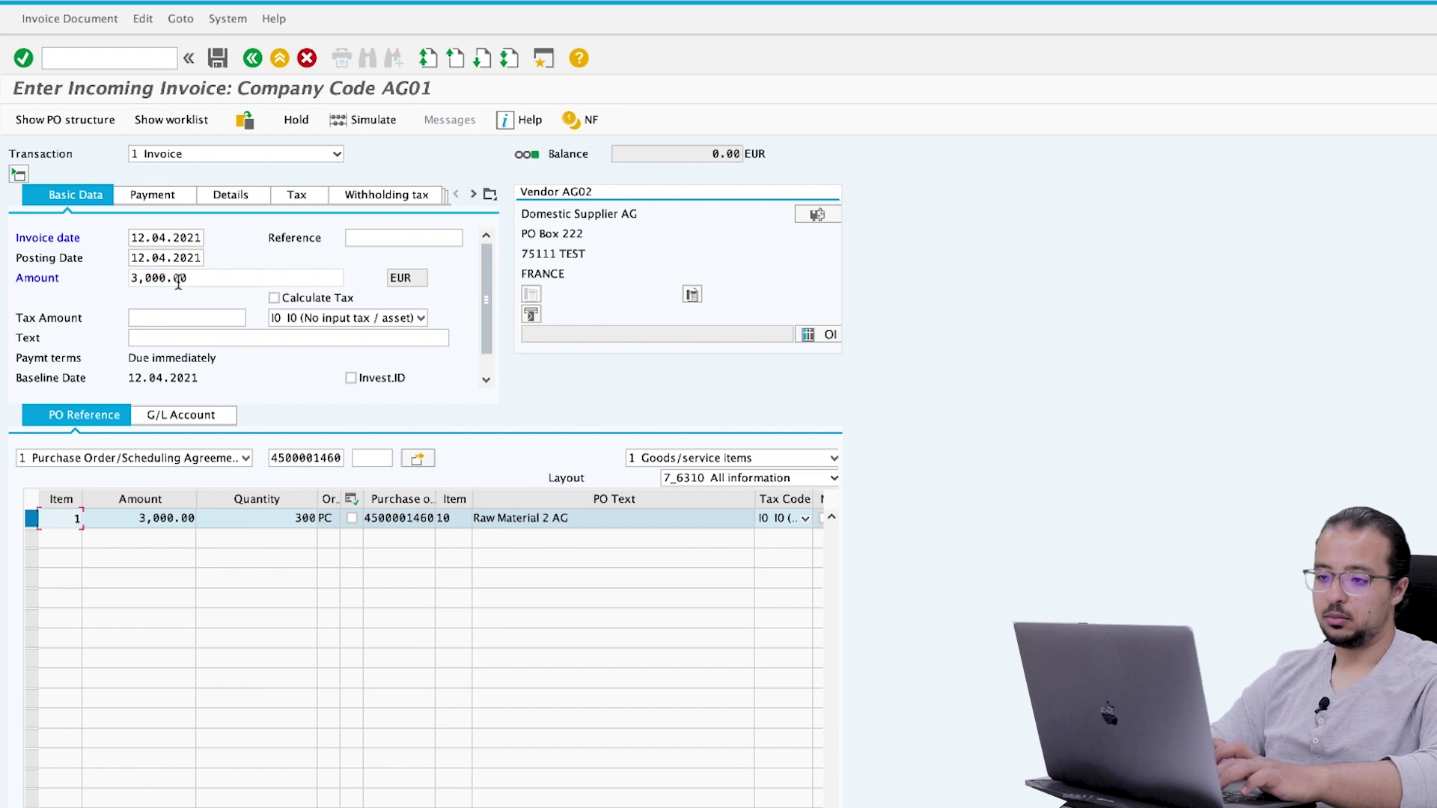
click(218, 57)
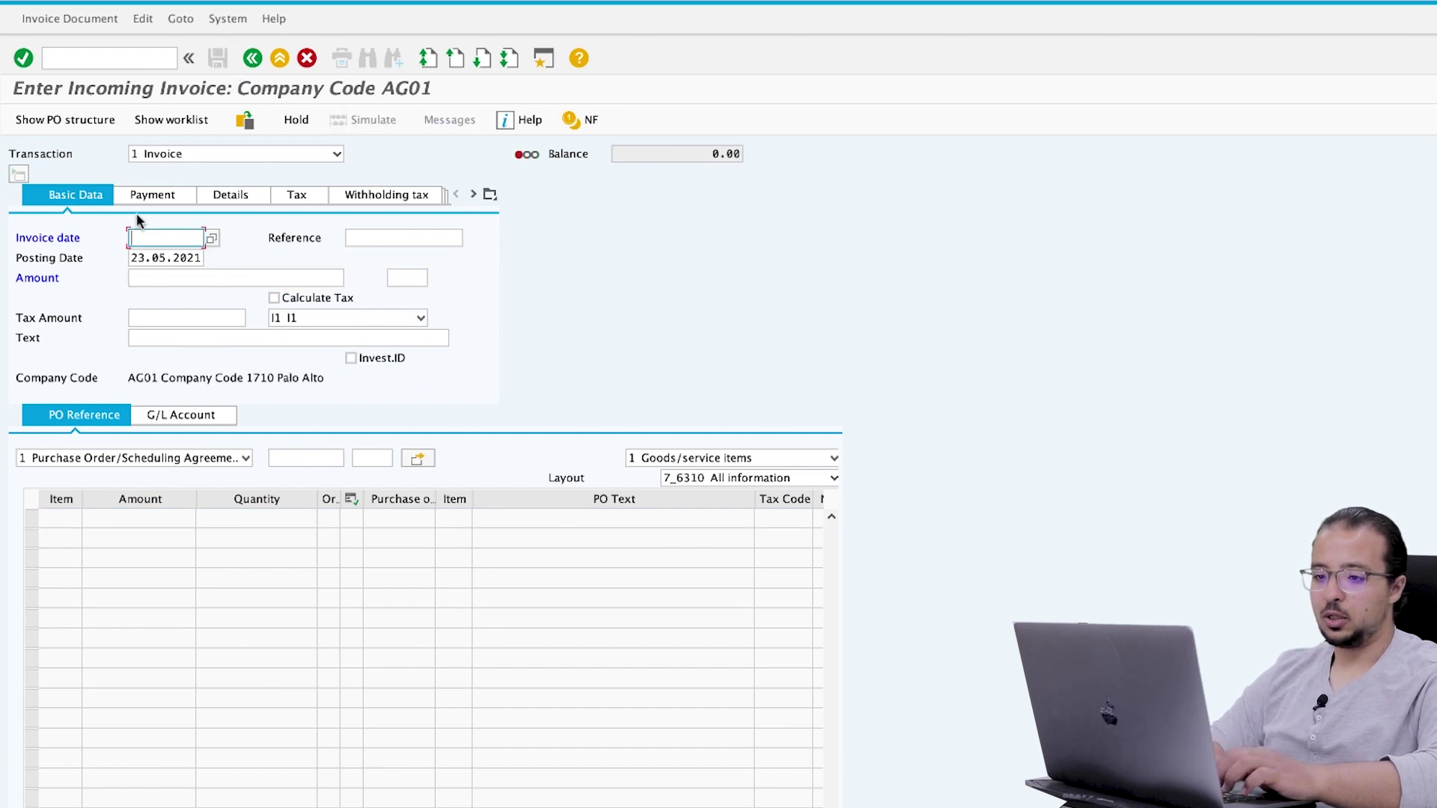
click(70, 18)
click(75, 44)
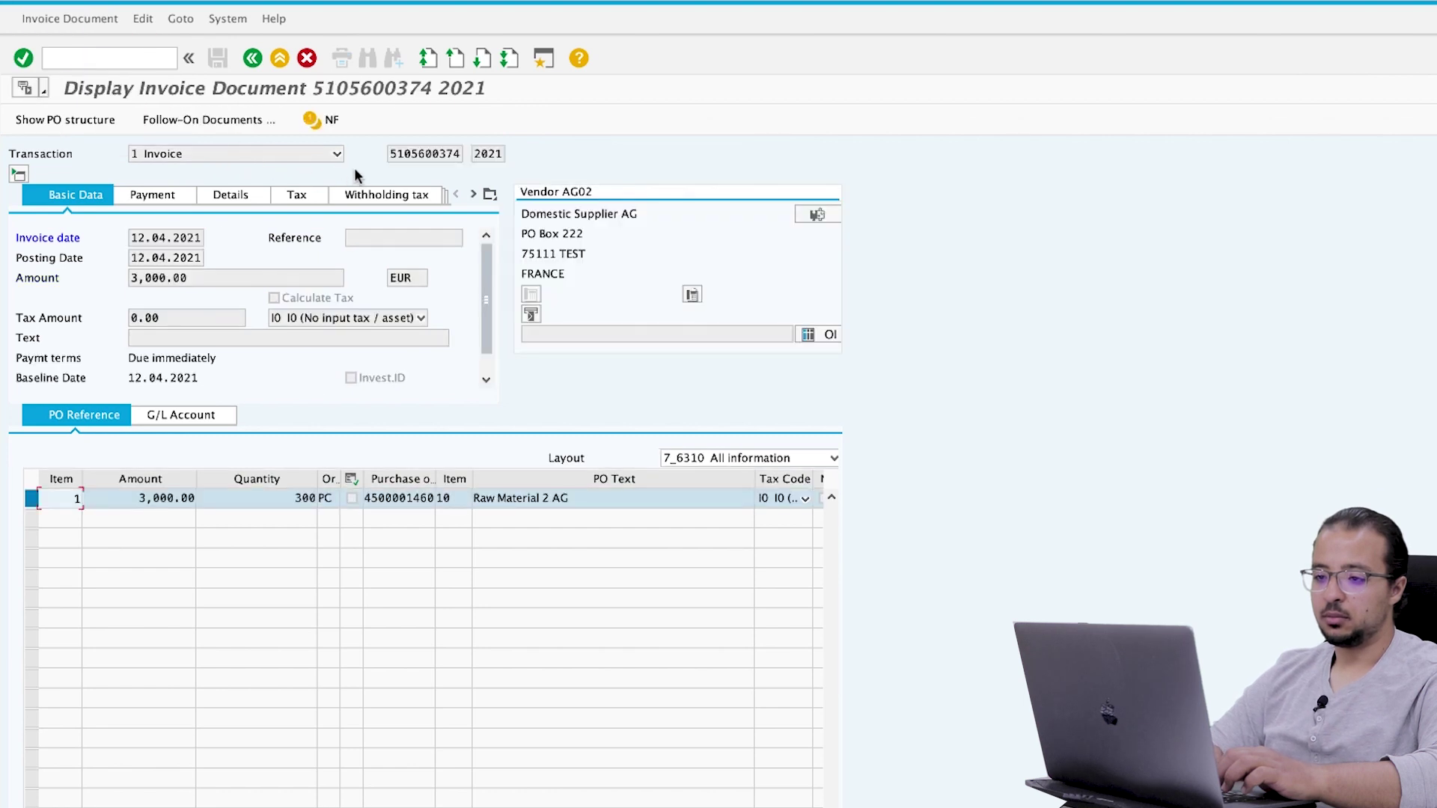
click(225, 121)
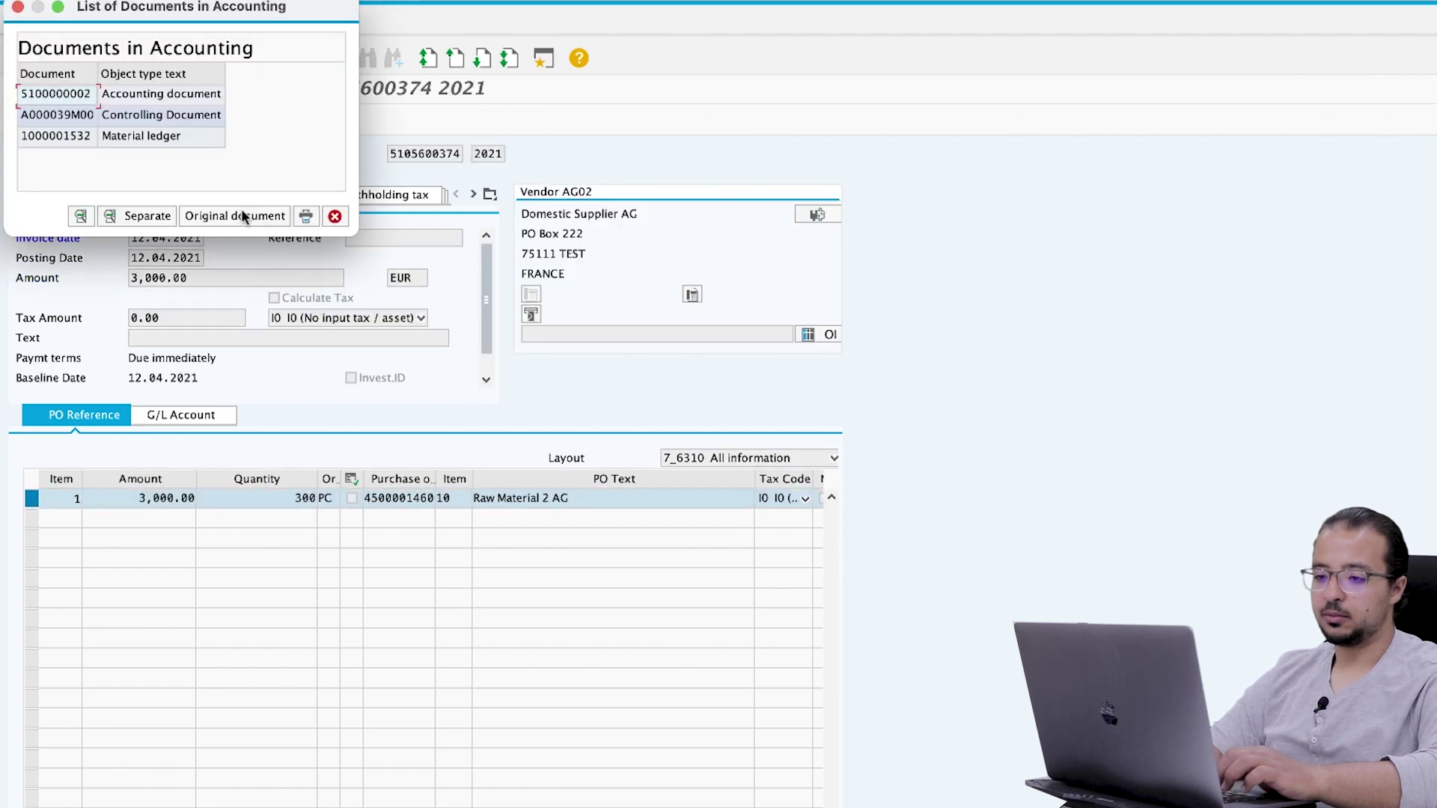
double_click(154, 93)
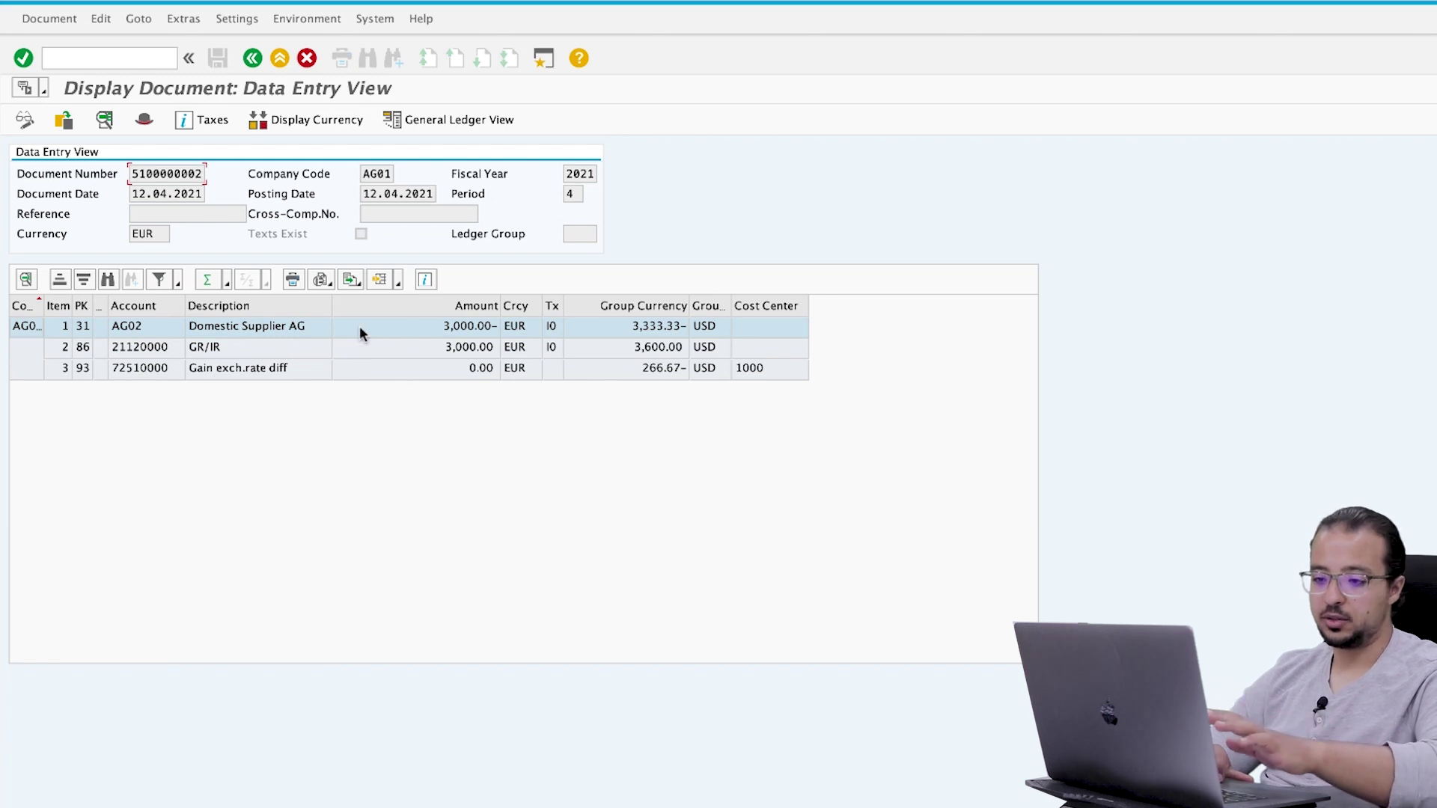
click(253, 330)
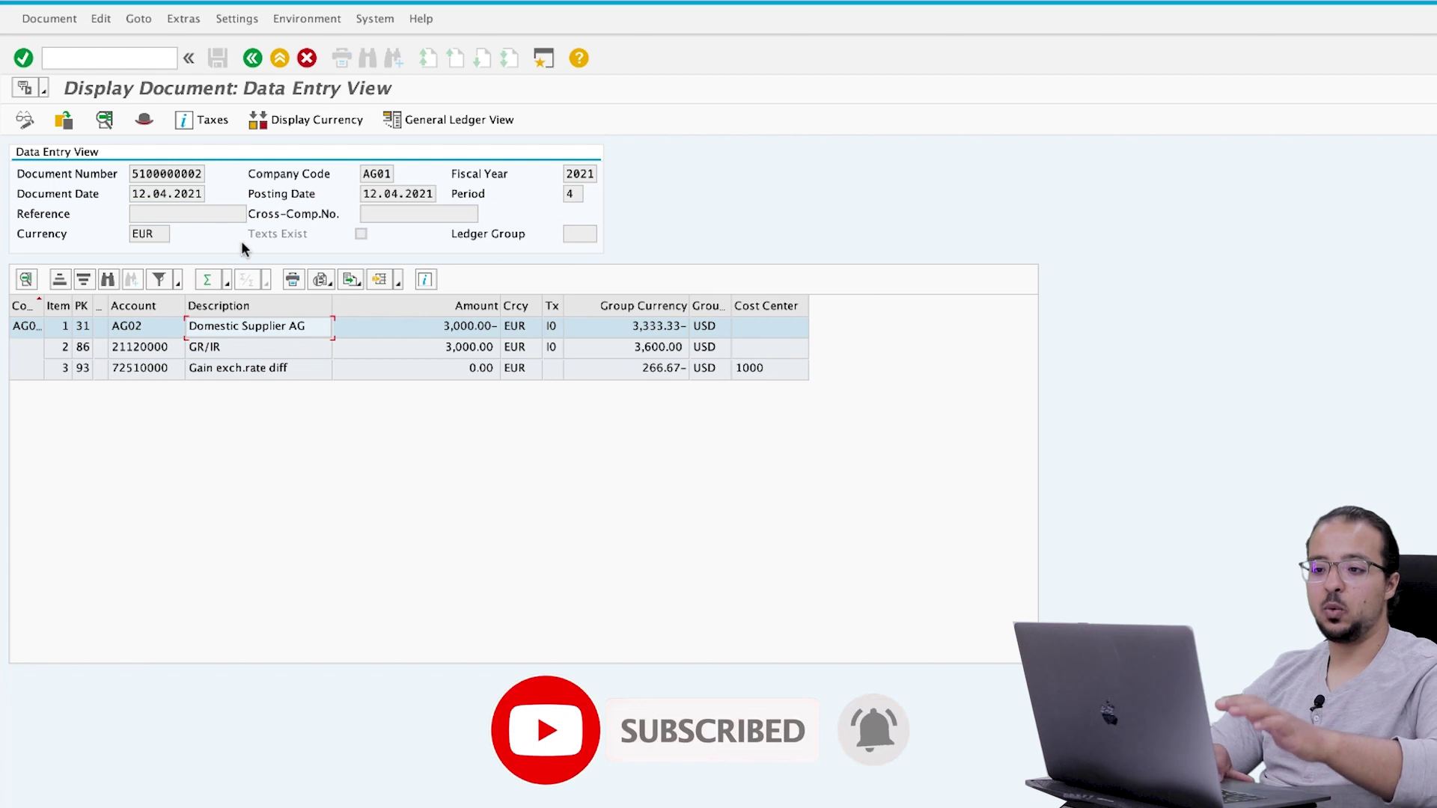
click(252, 57)
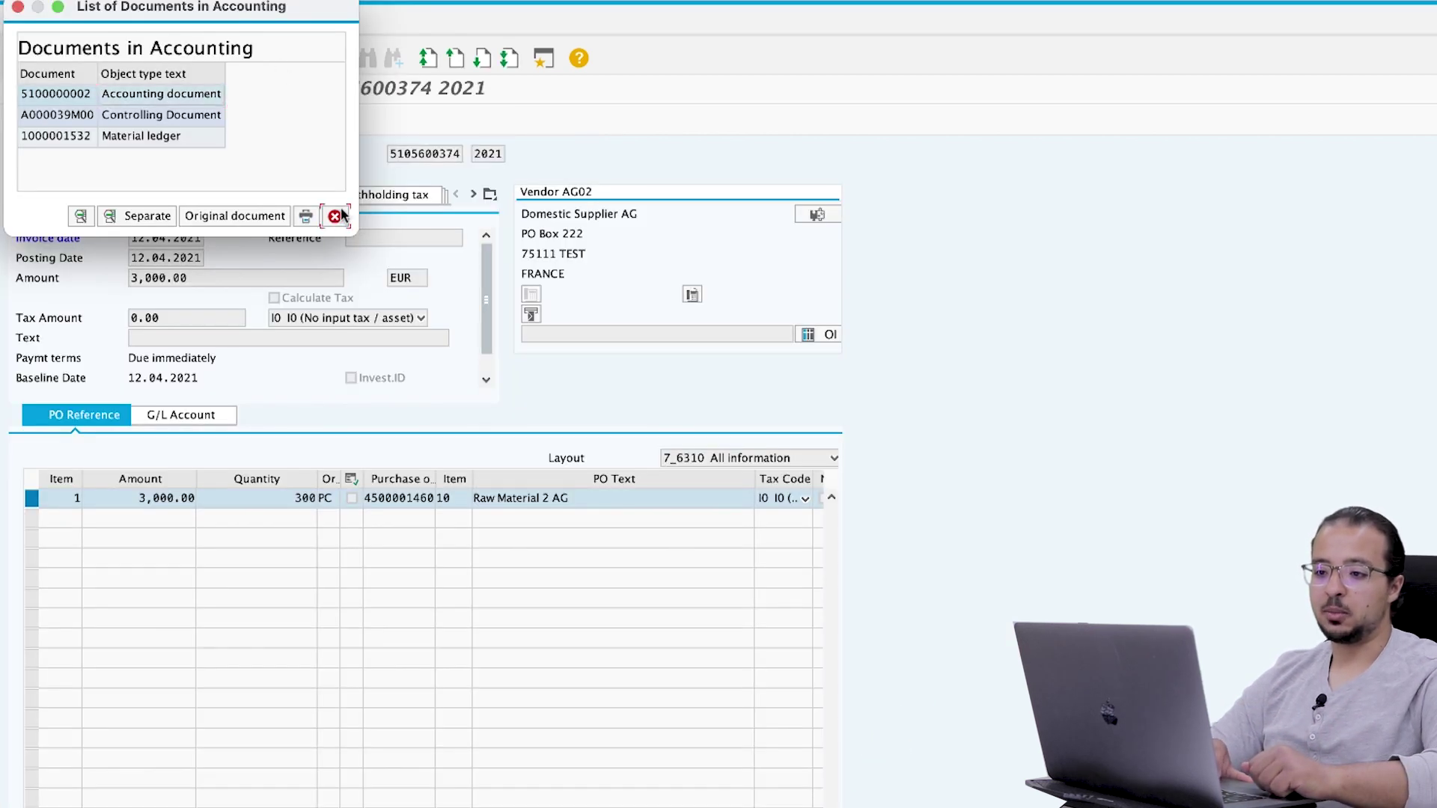
click(334, 215)
click(275, 65)
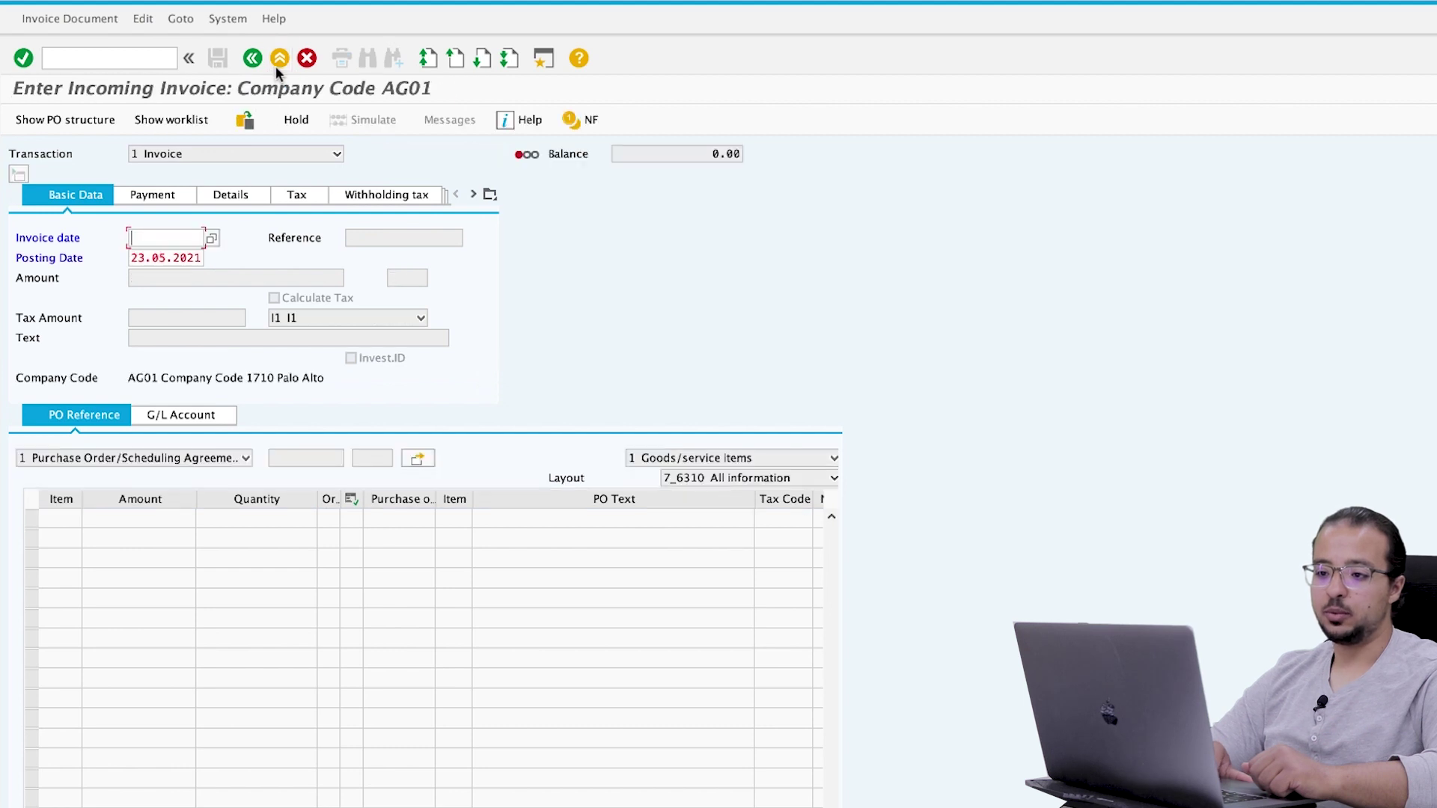
Open supplier condition contract settlement (WB2R_SV) from the Easy Access menu
click(276, 66)
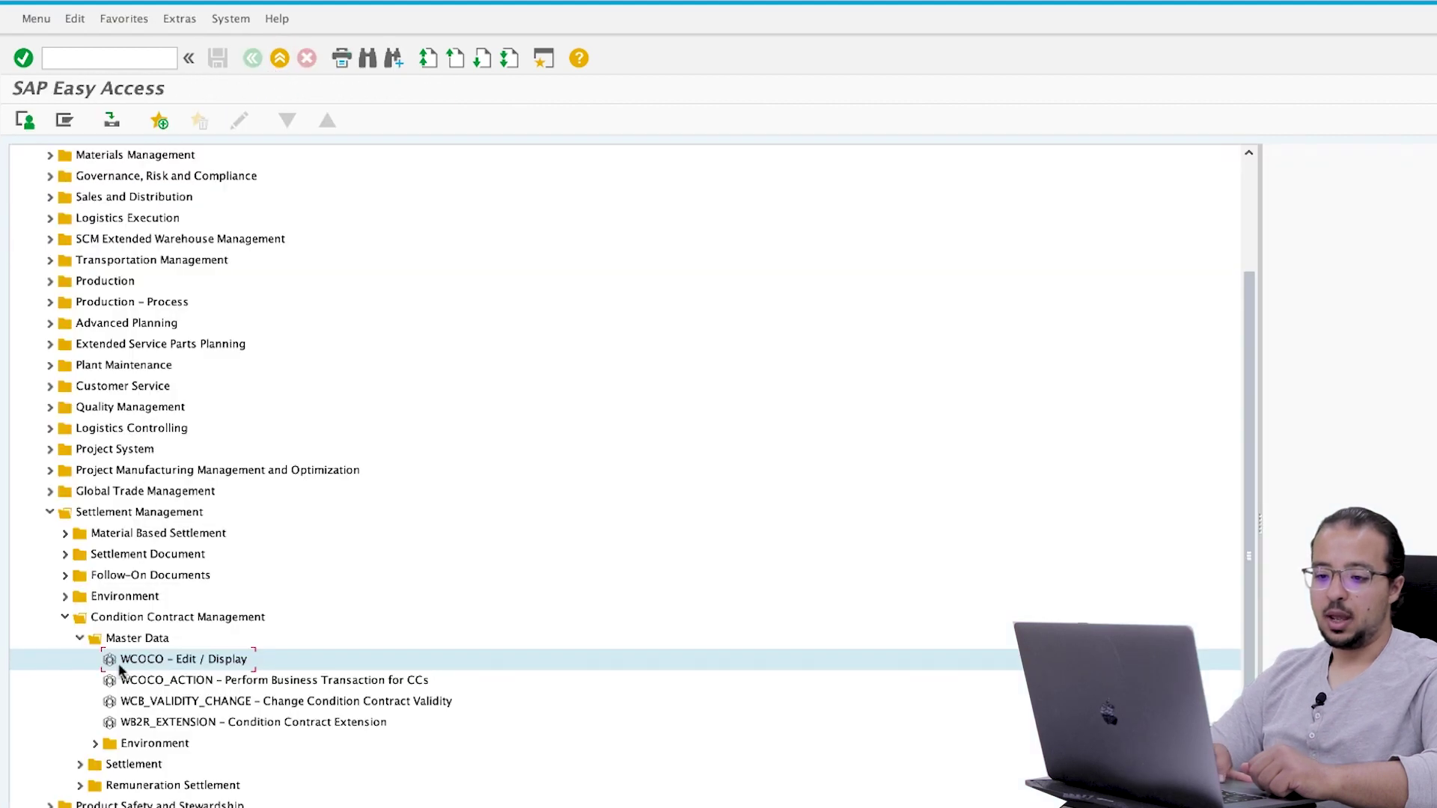
click(80, 638)
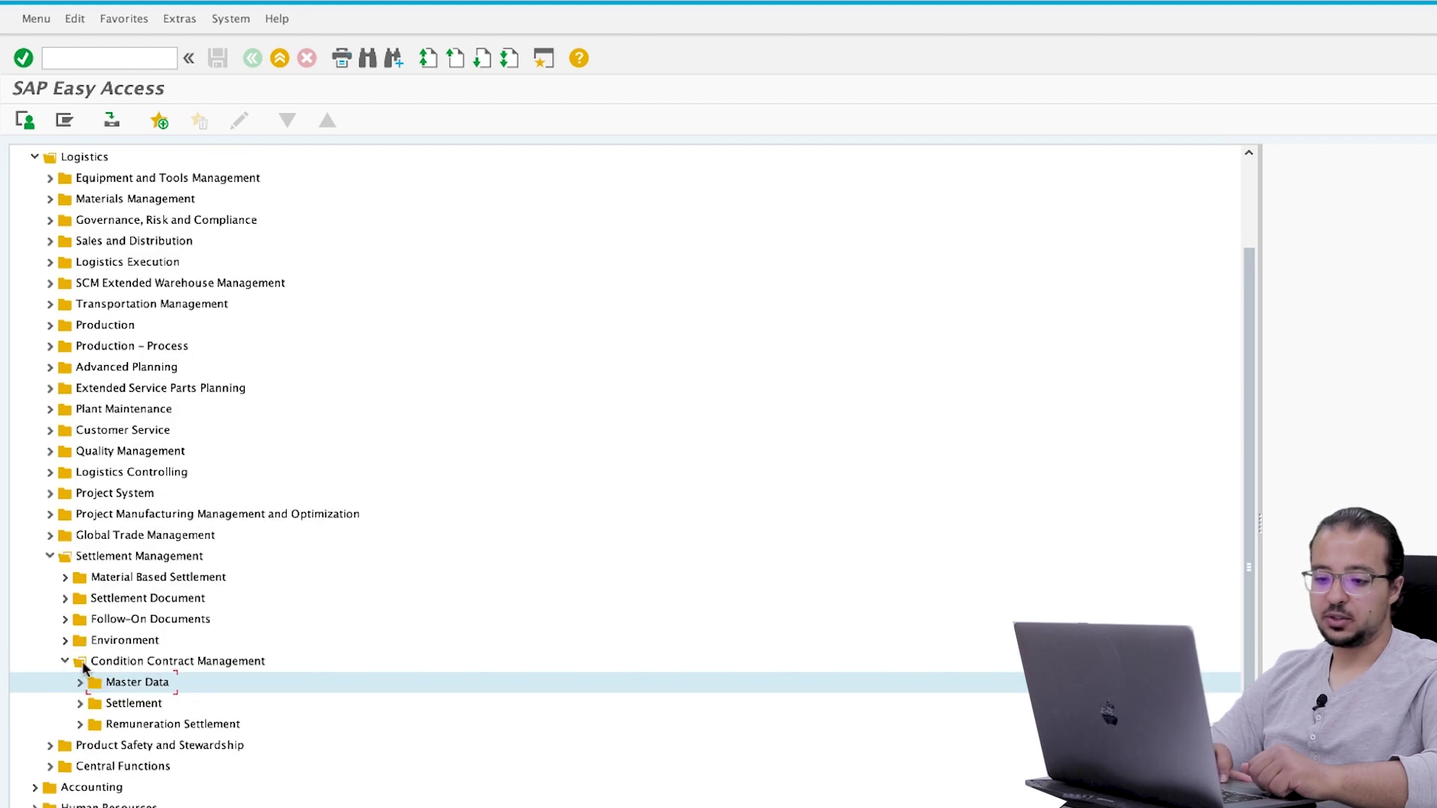
click(79, 703)
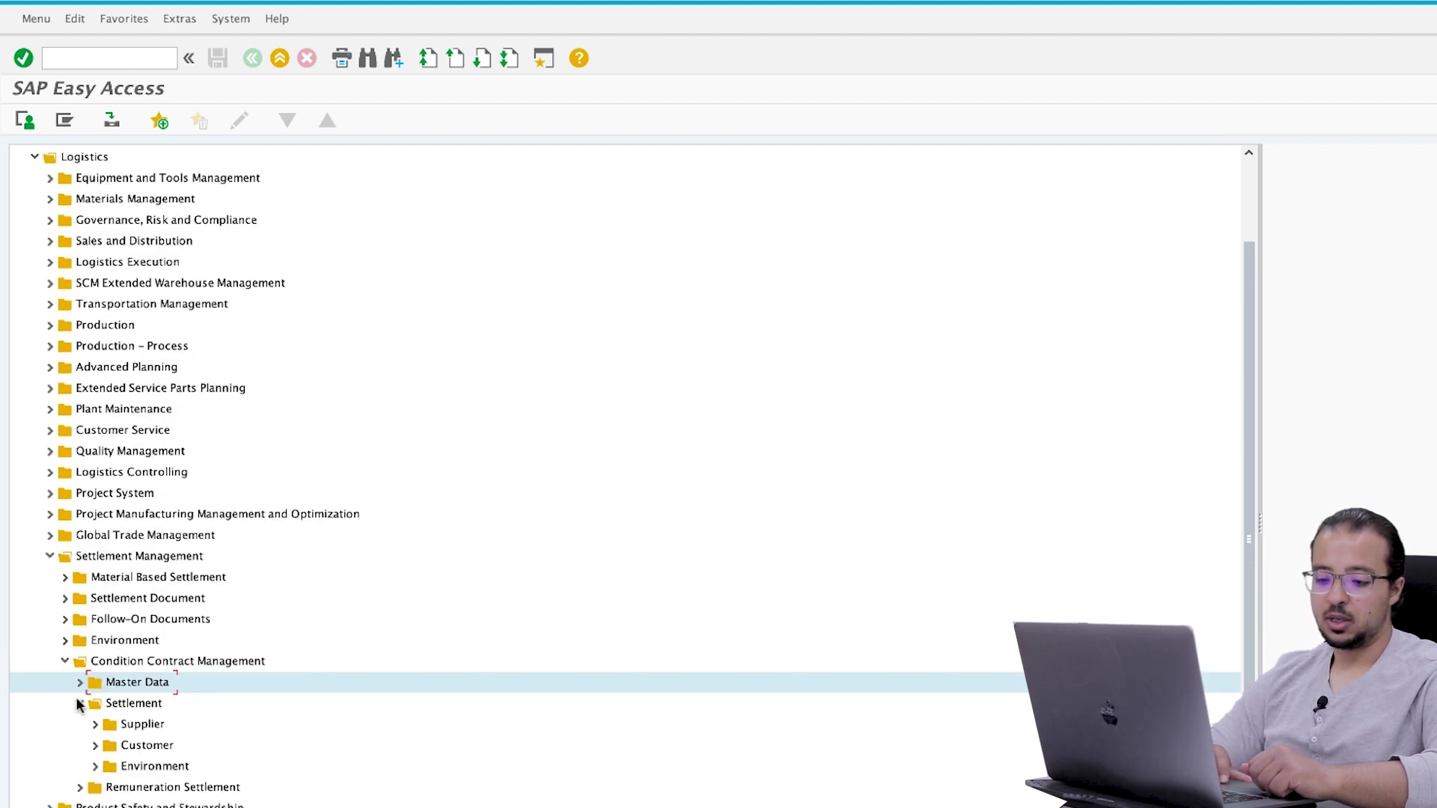
click(95, 724)
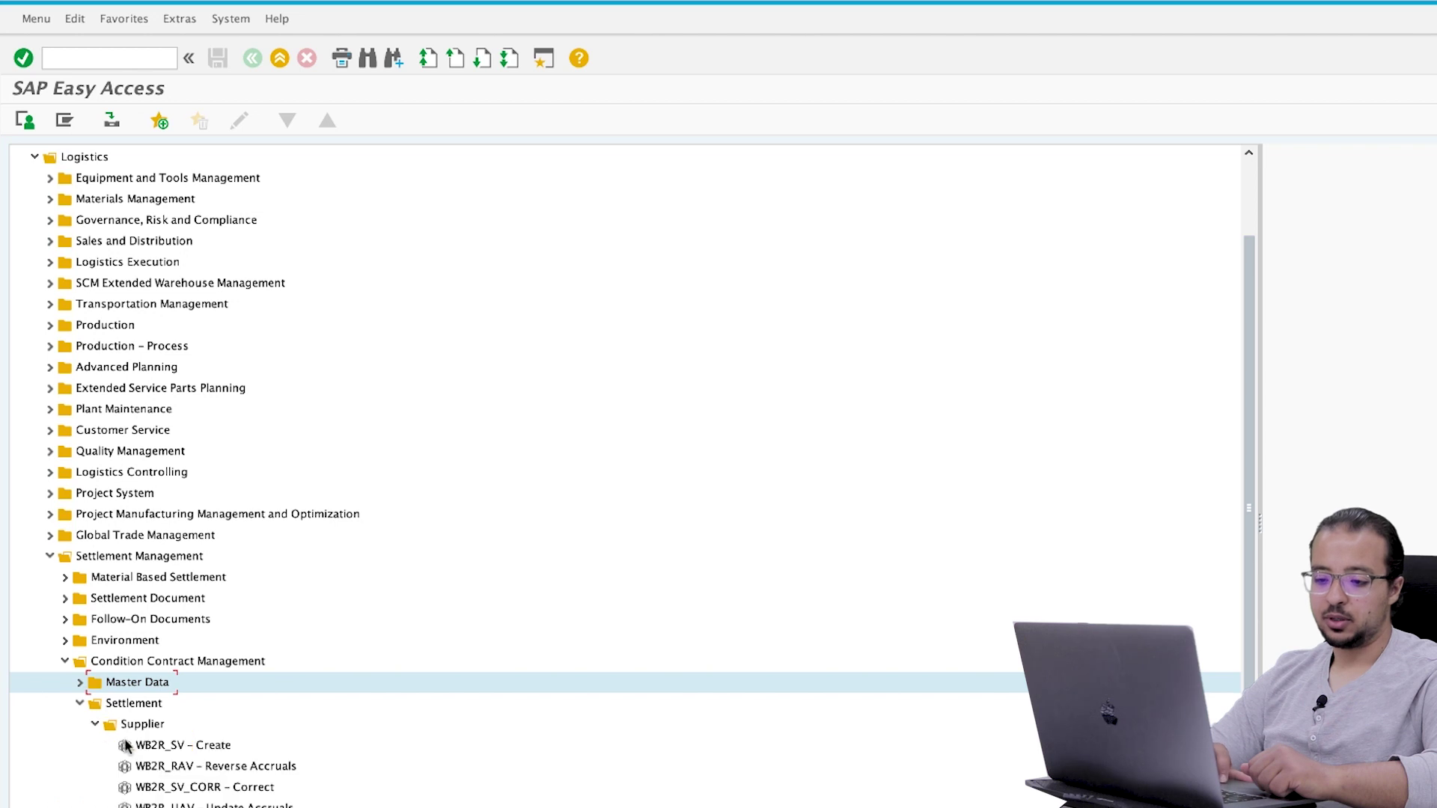
double_click(172, 746)
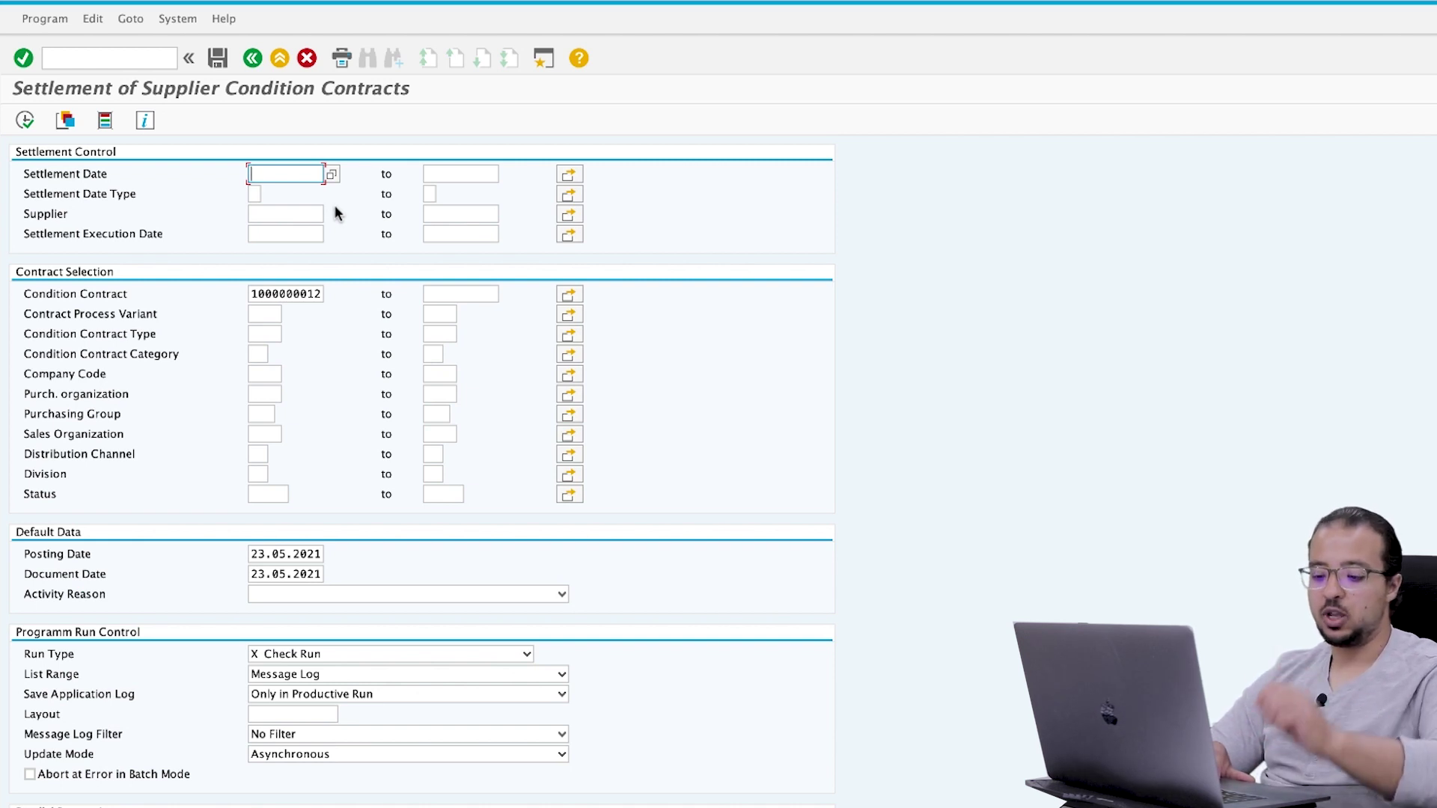
text(30)
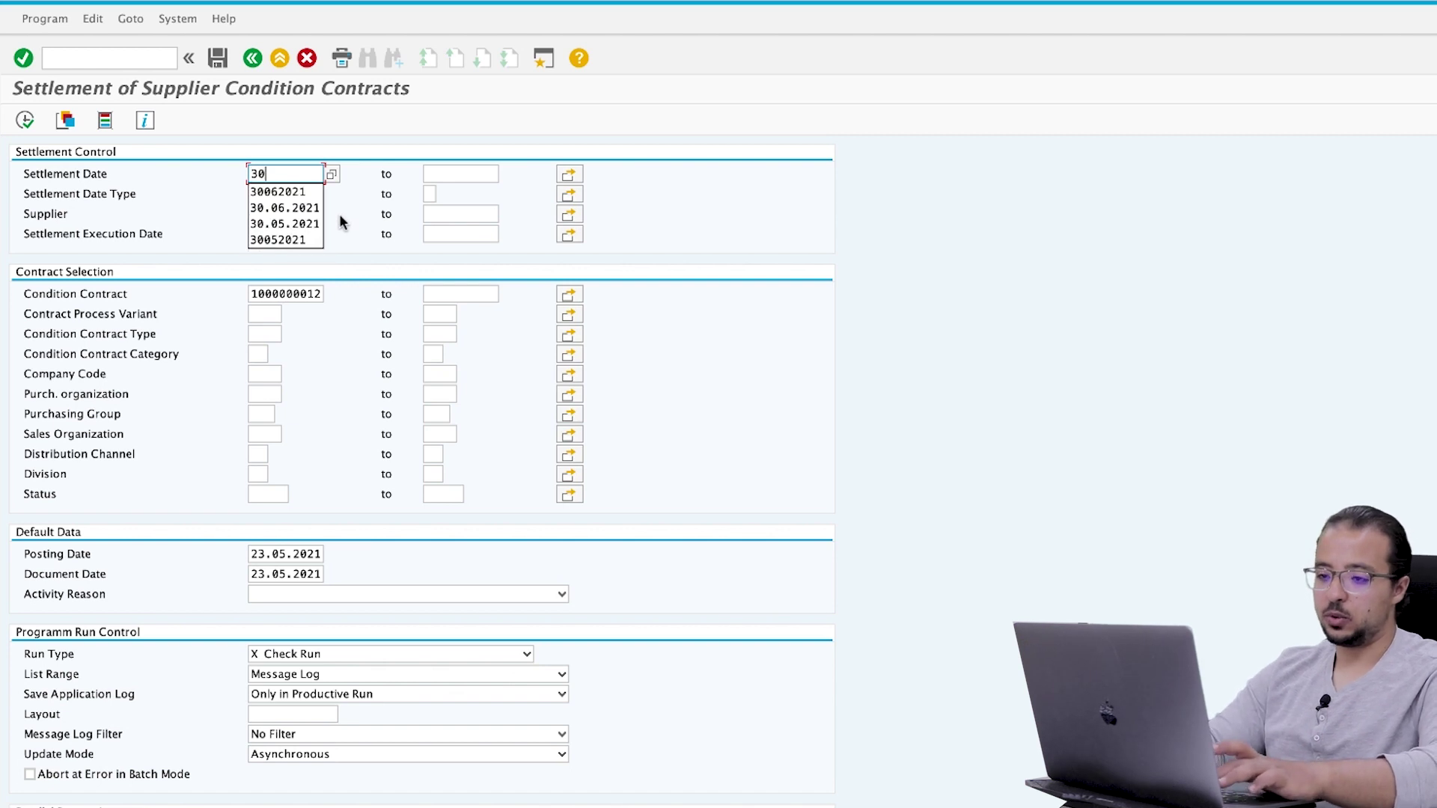
text(042021)
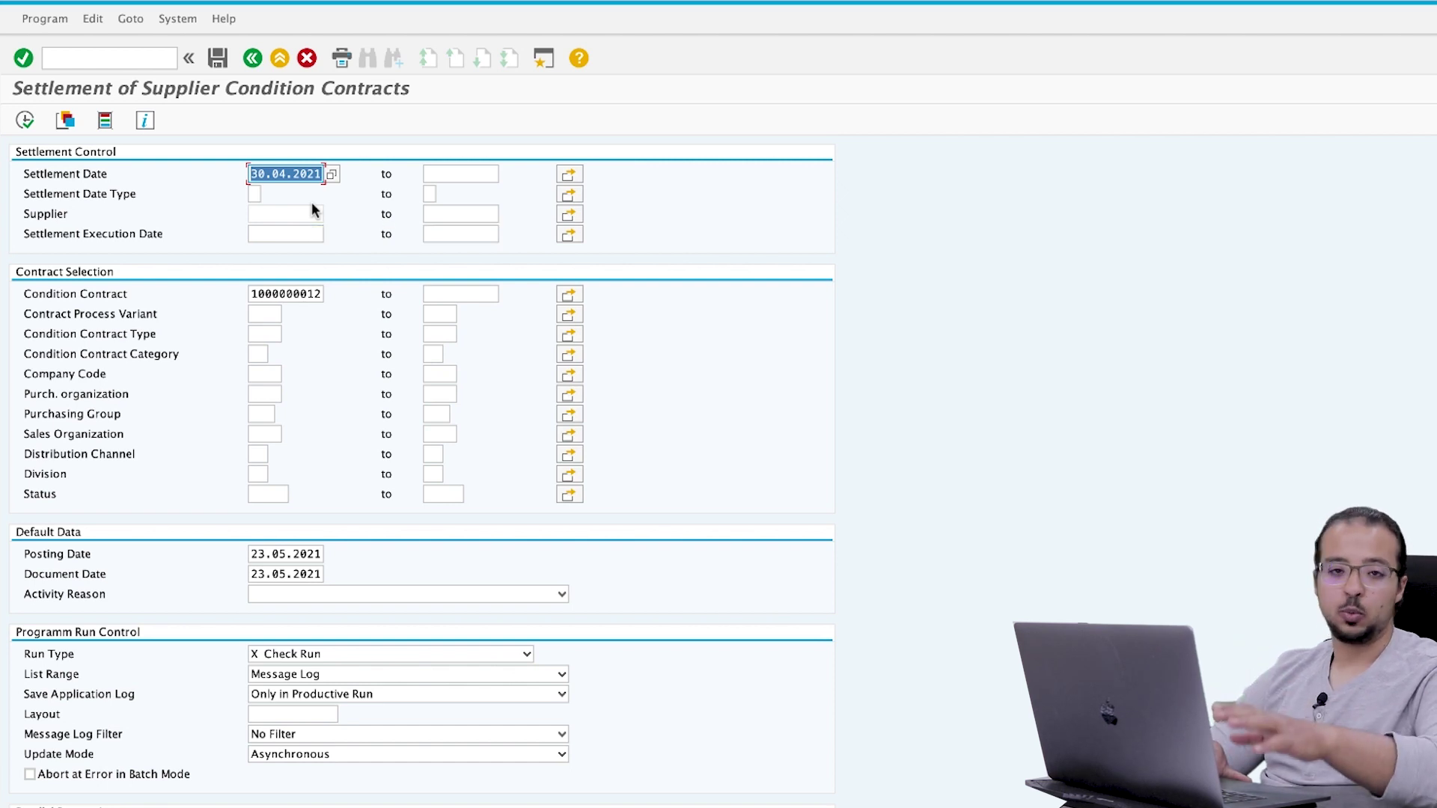
scroll(356, 448, down, 5)
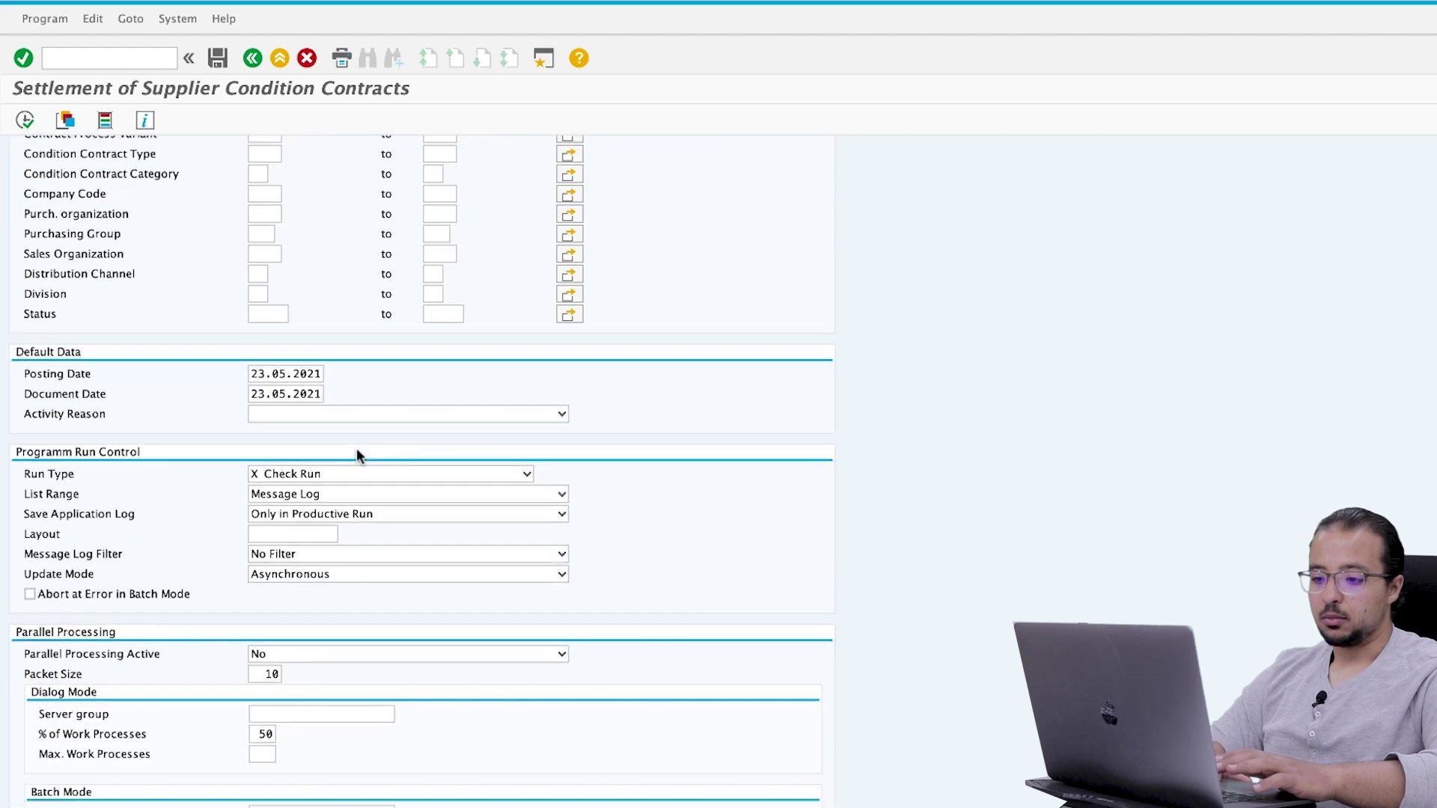
scroll(356, 447, up, 2)
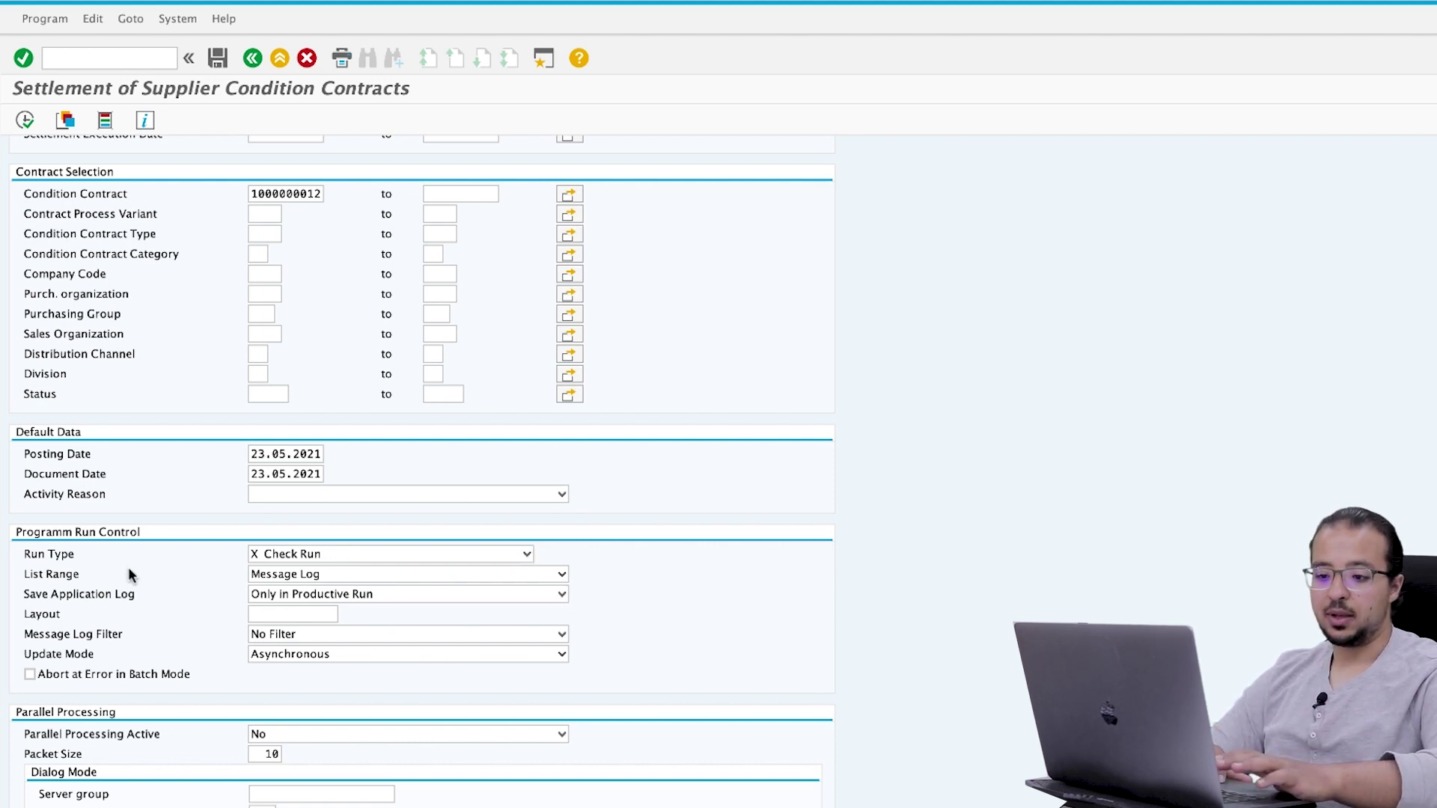
click(273, 576)
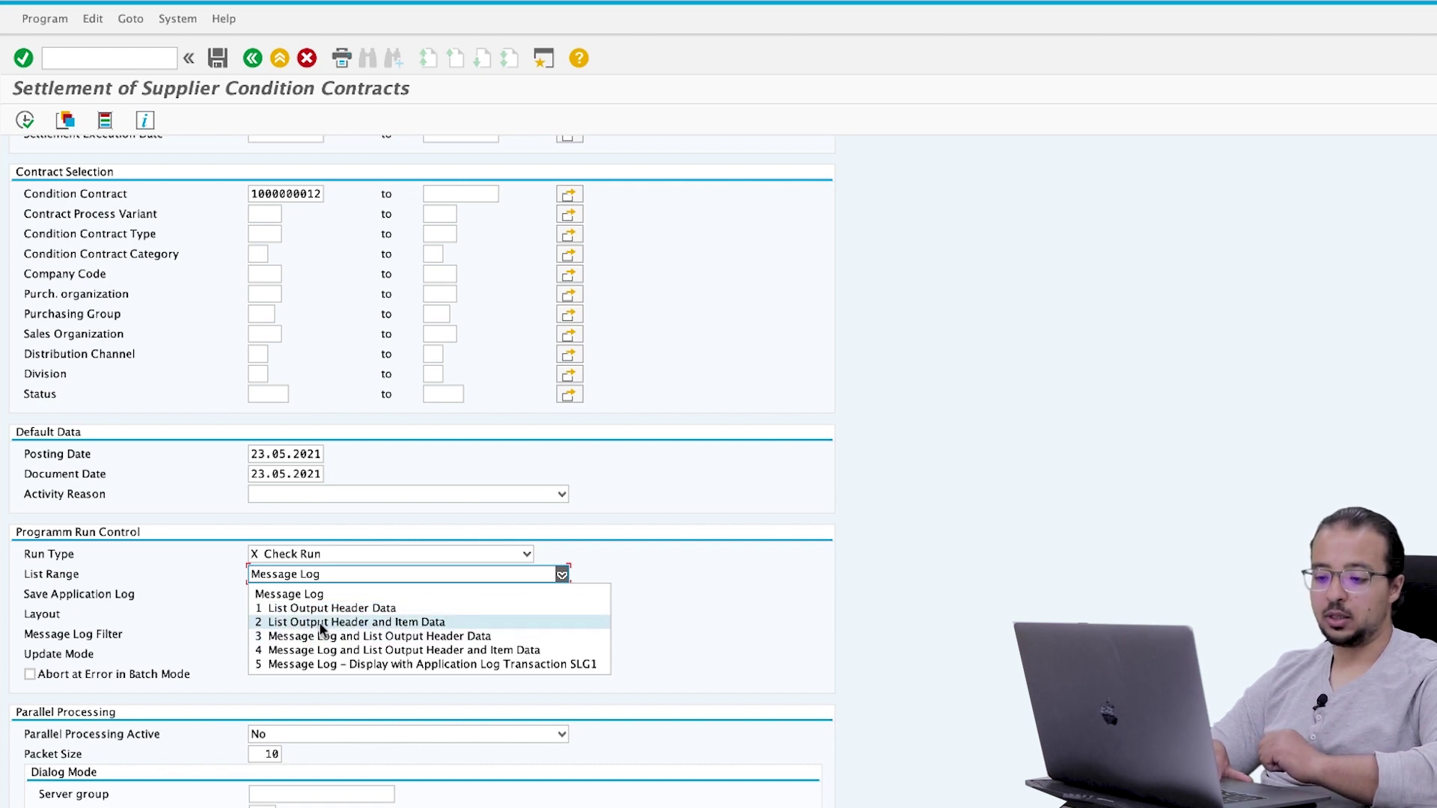
click(340, 621)
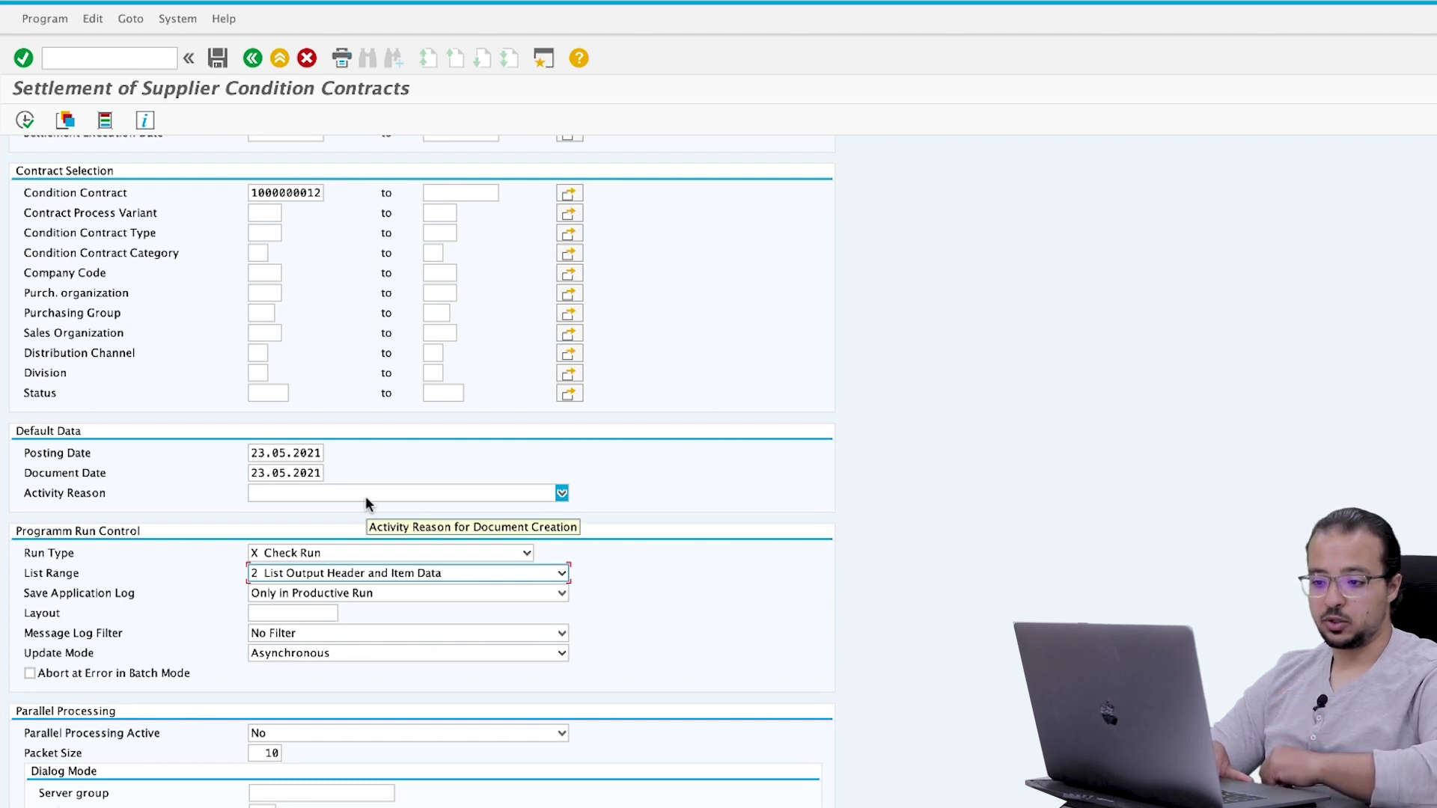
scroll(365, 495, down, 3)
scroll(365, 495, up, 6)
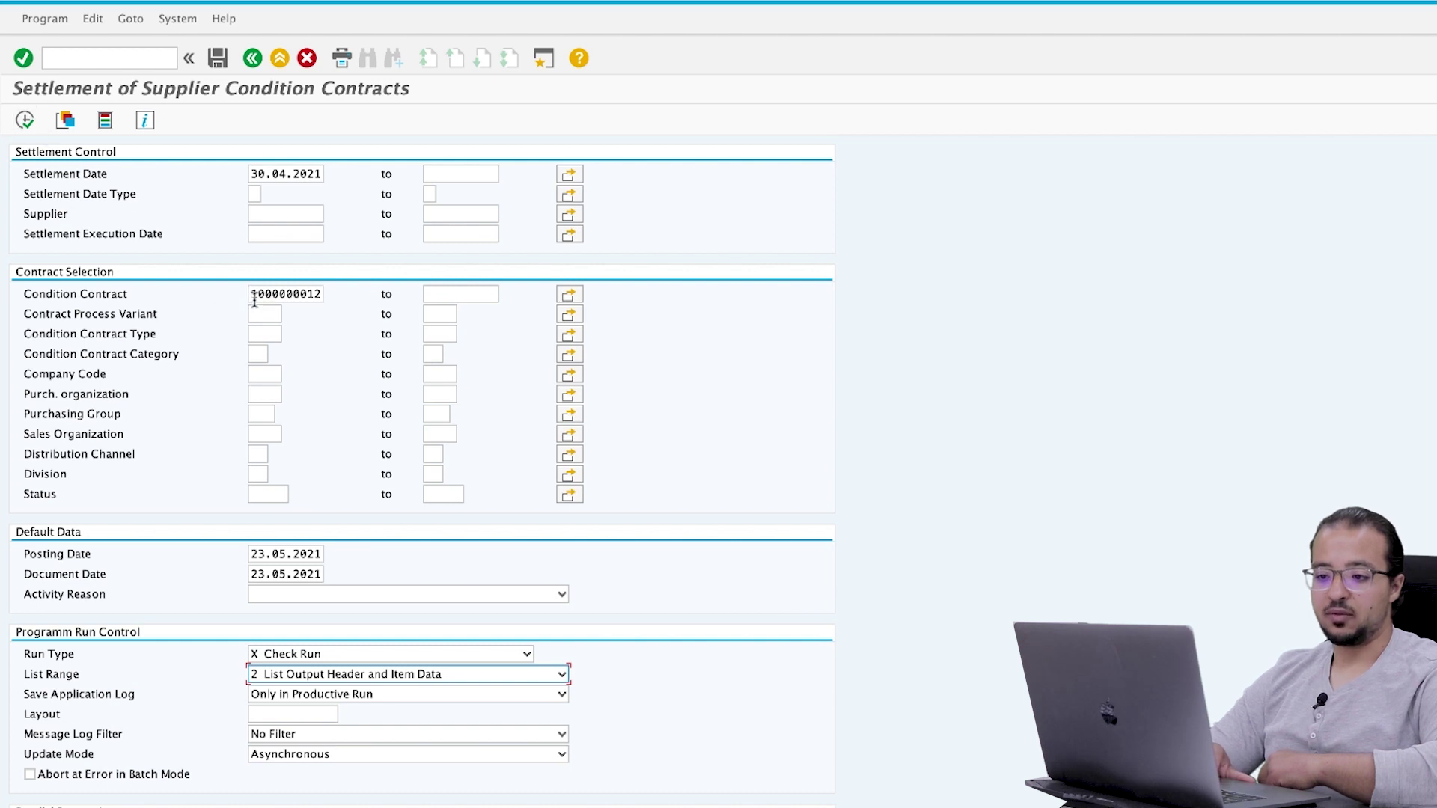
drag(249, 294, 345, 299)
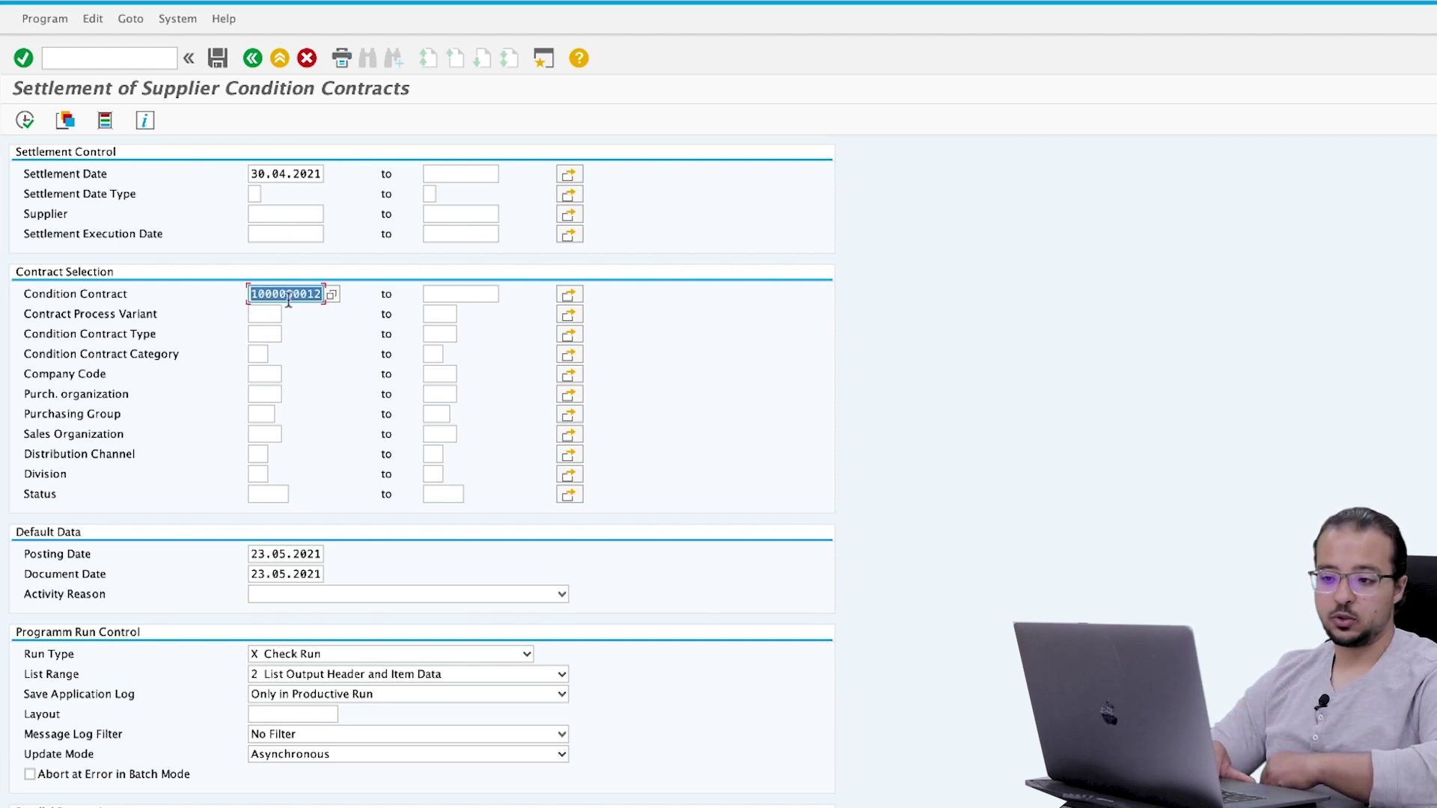
click(27, 121)
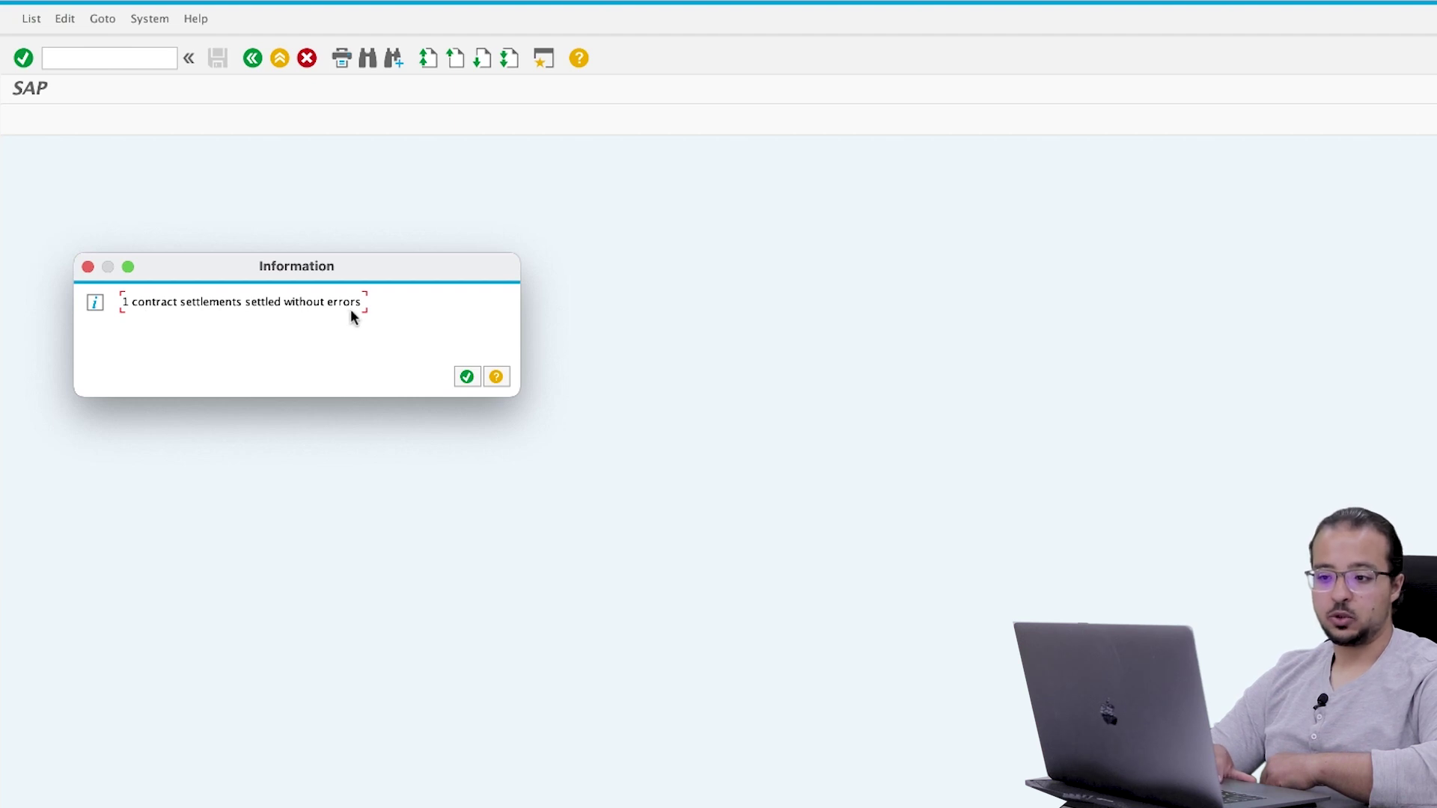
Review the check-run documents showing 90.00 EUR rebate delta accruals, then go back to selection
click(466, 376)
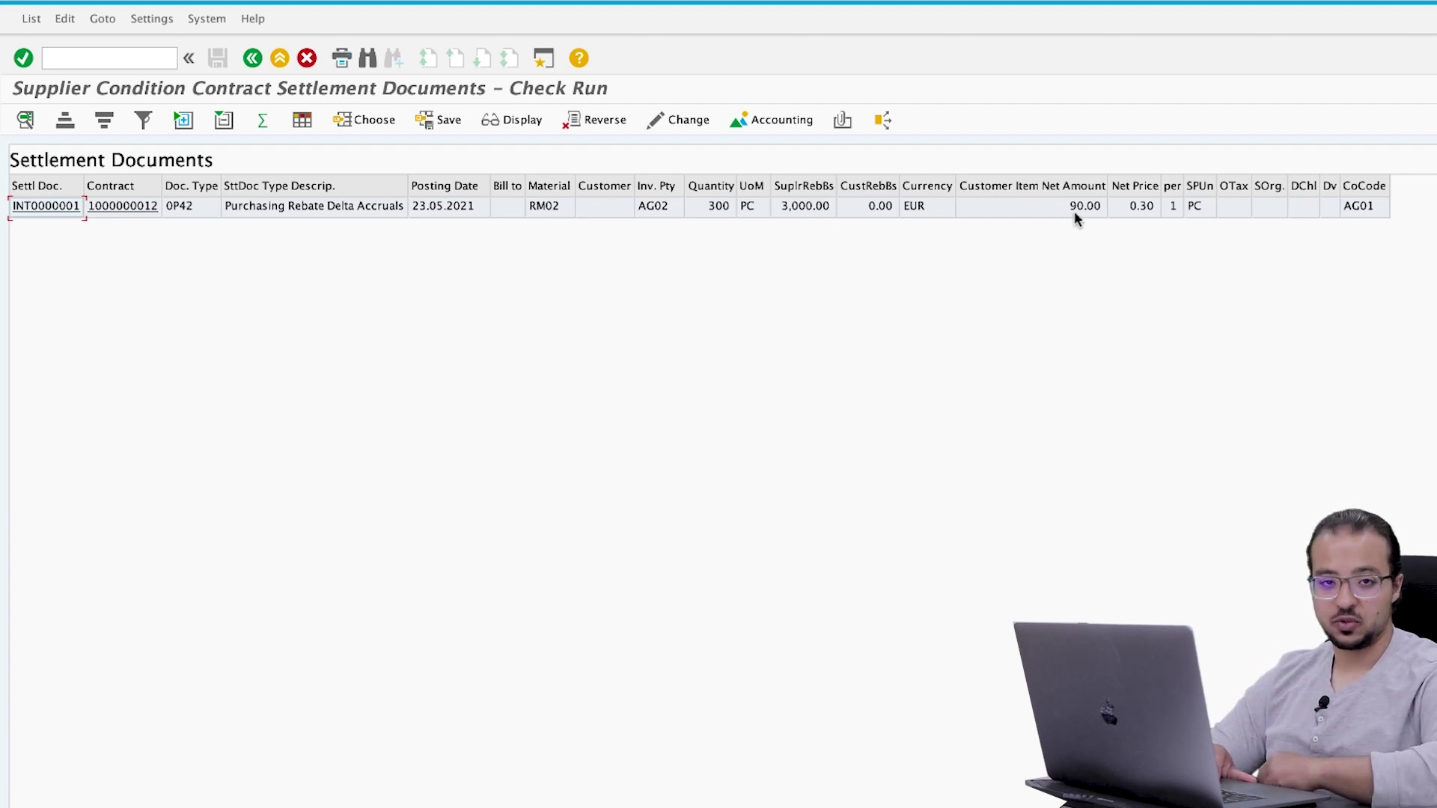
click(253, 59)
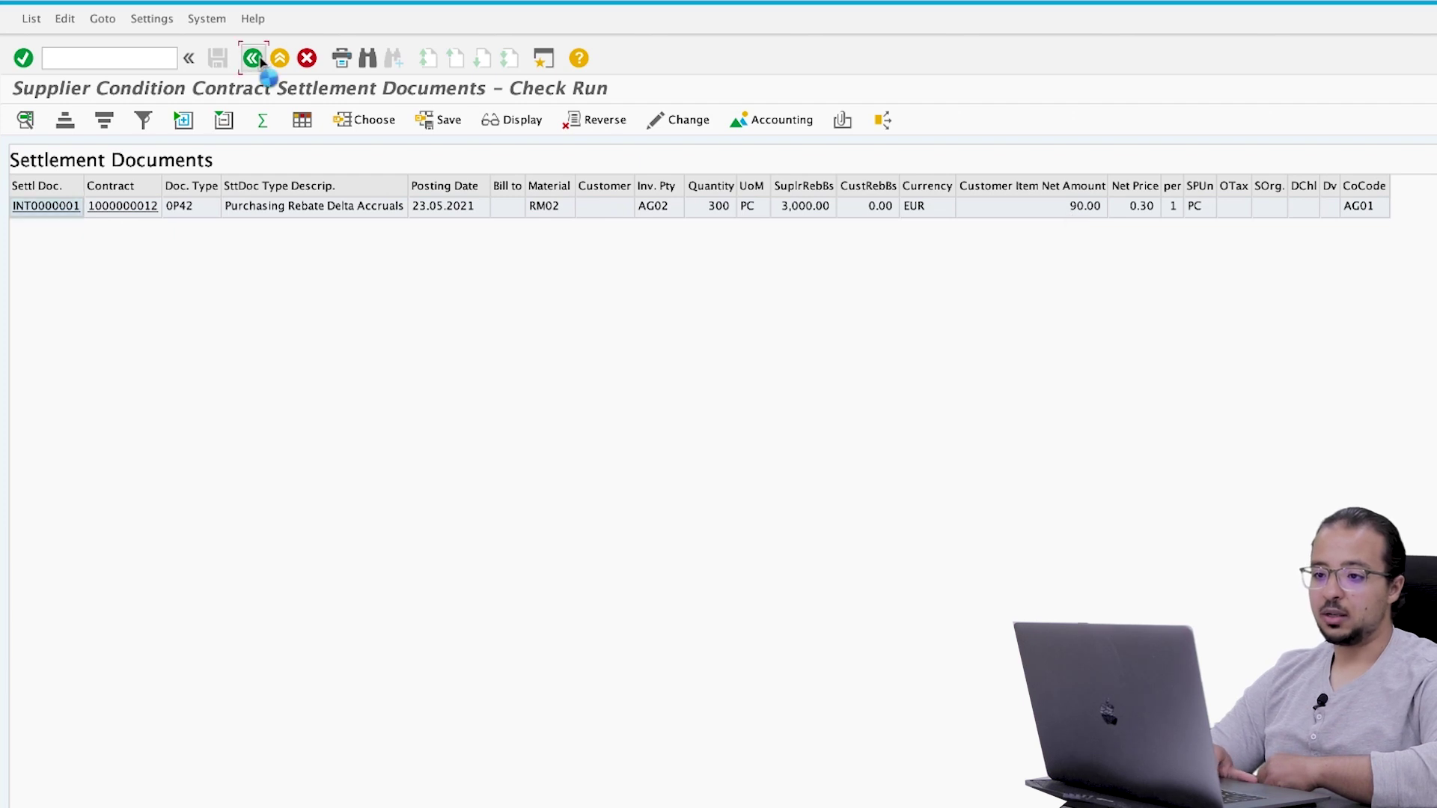
click(327, 650)
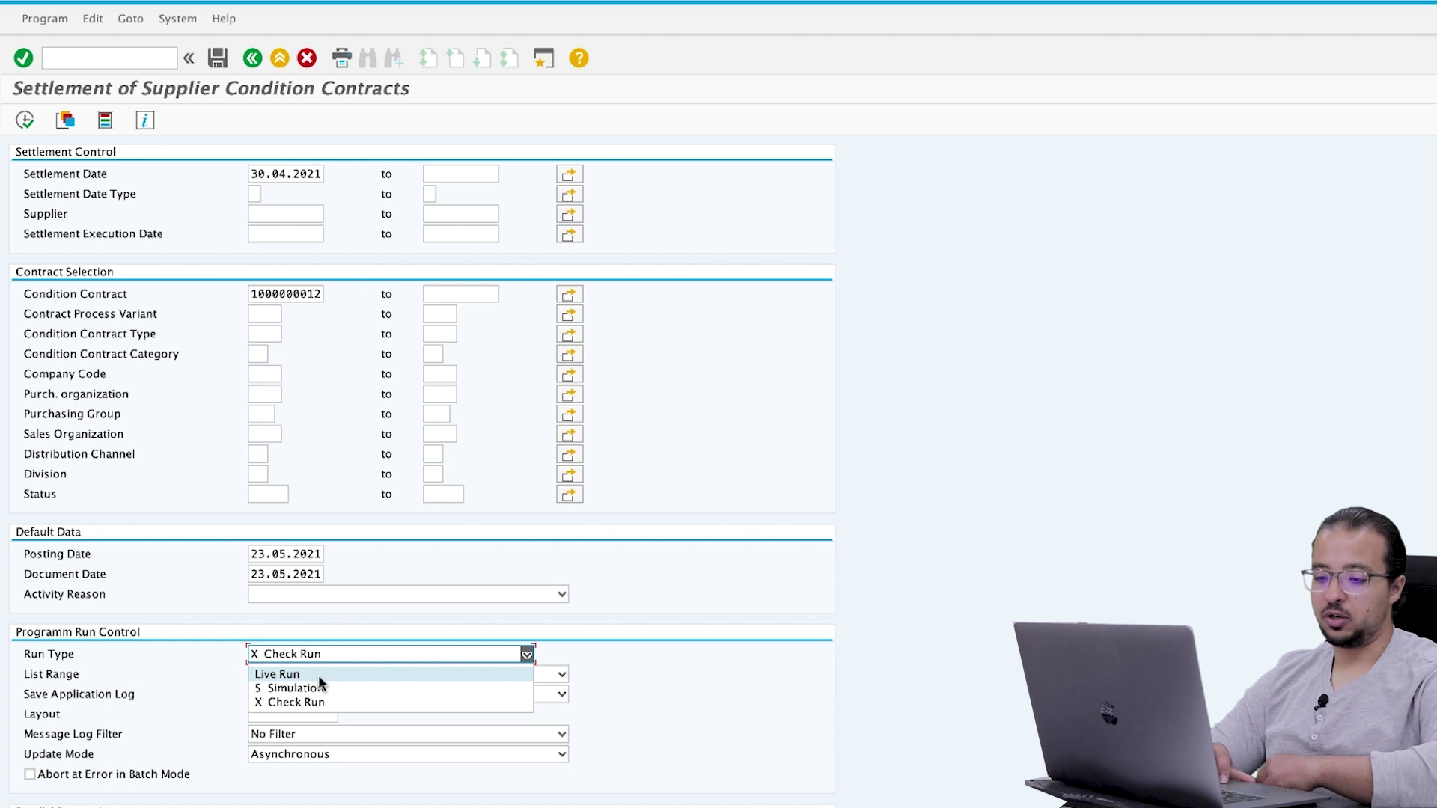
click(316, 675)
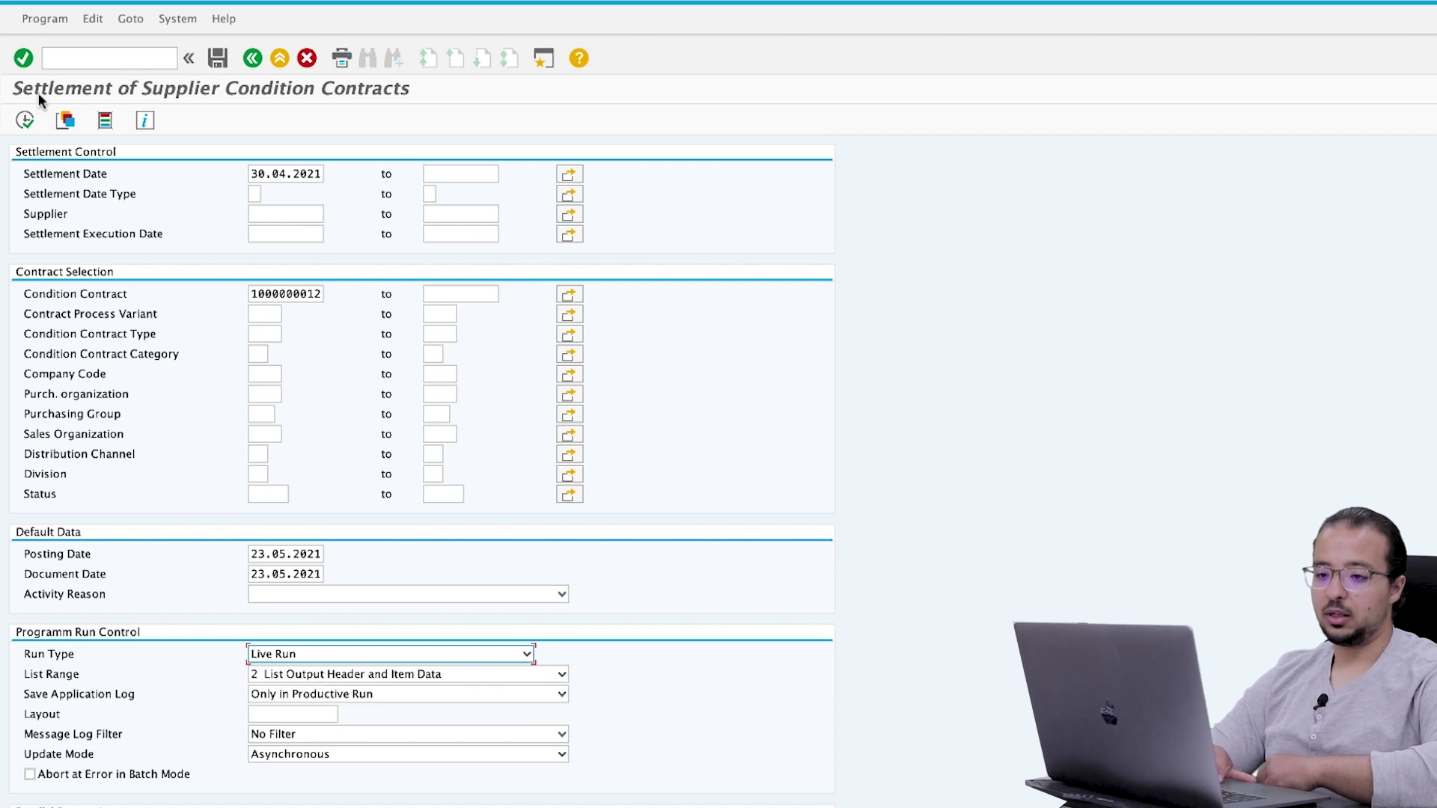
click(25, 120)
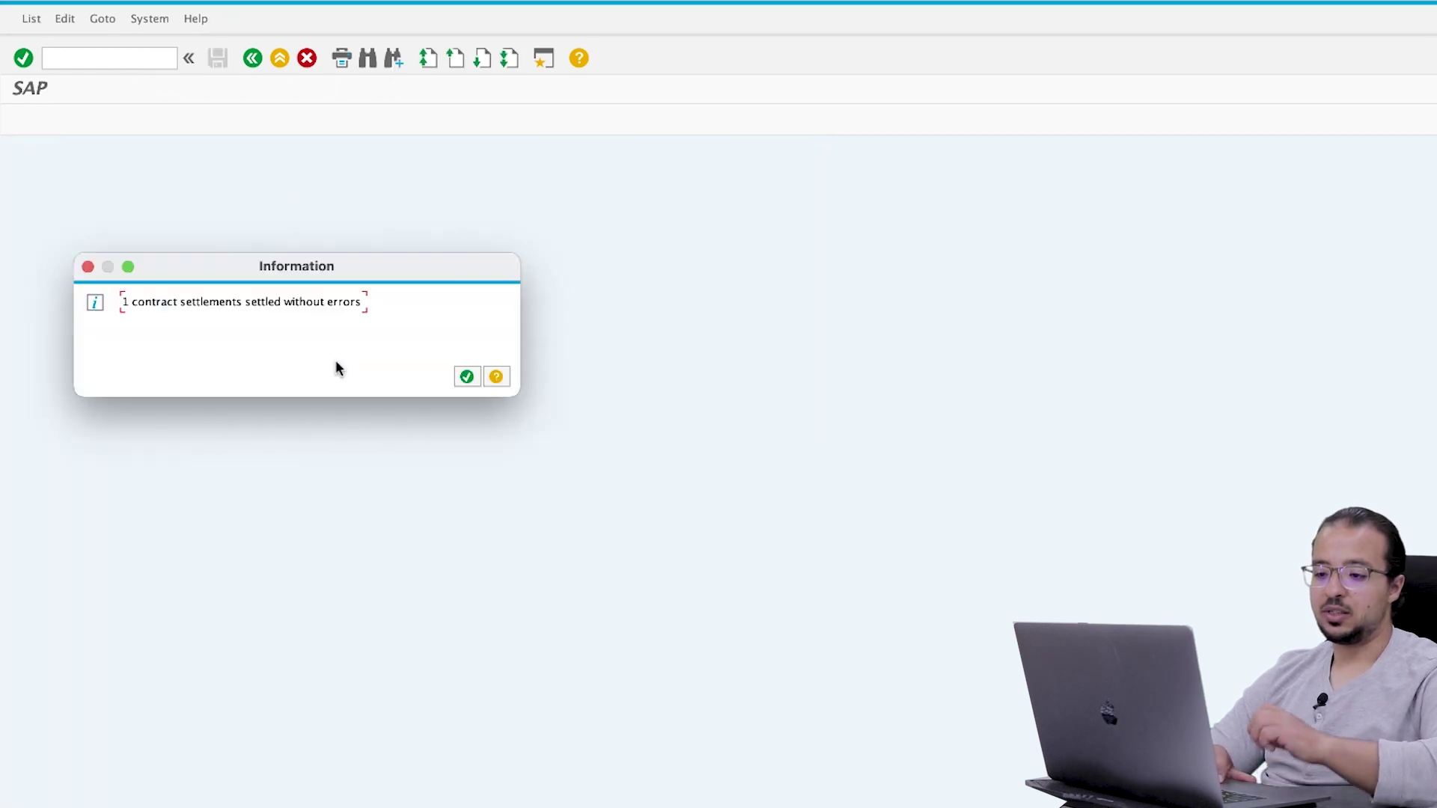
click(464, 378)
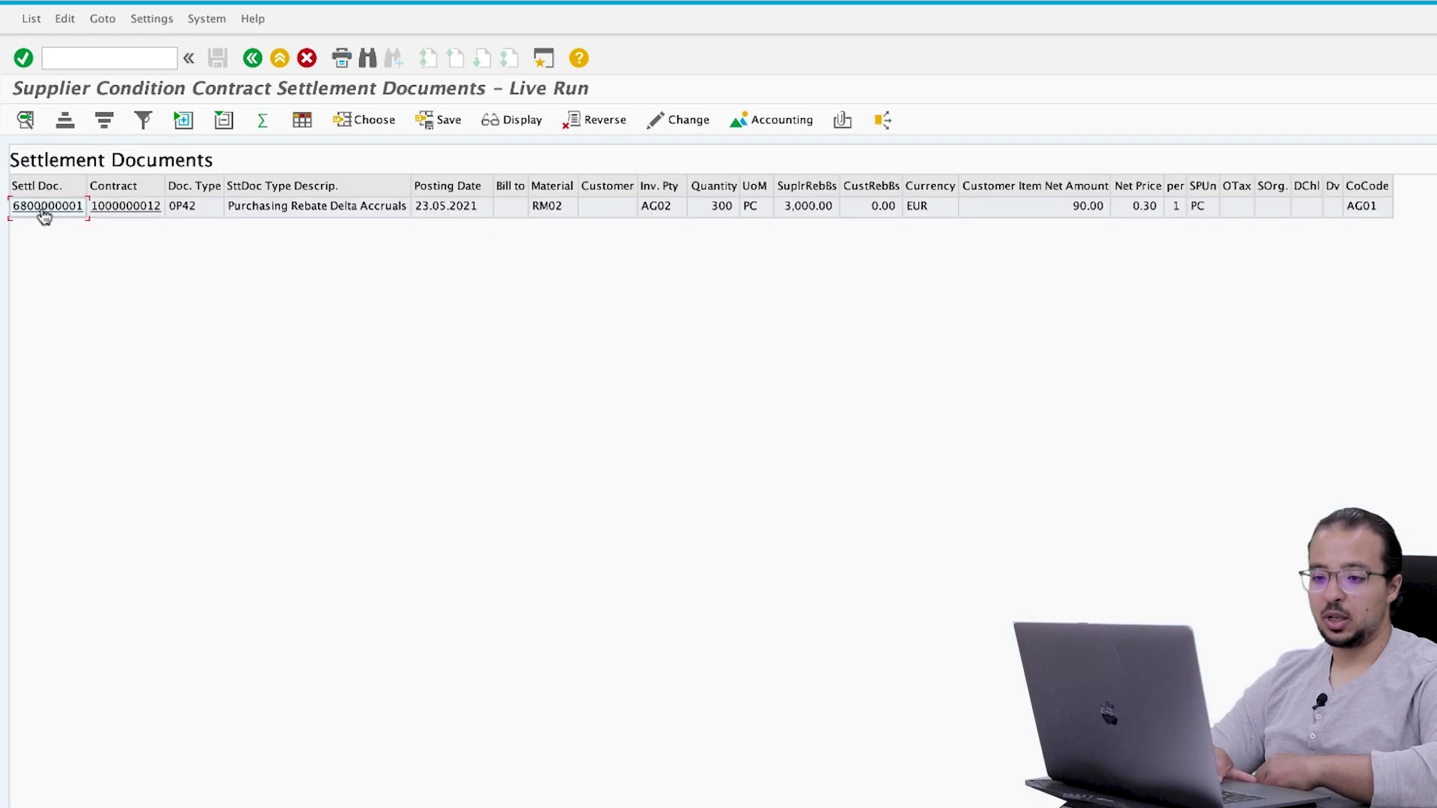
click(51, 210)
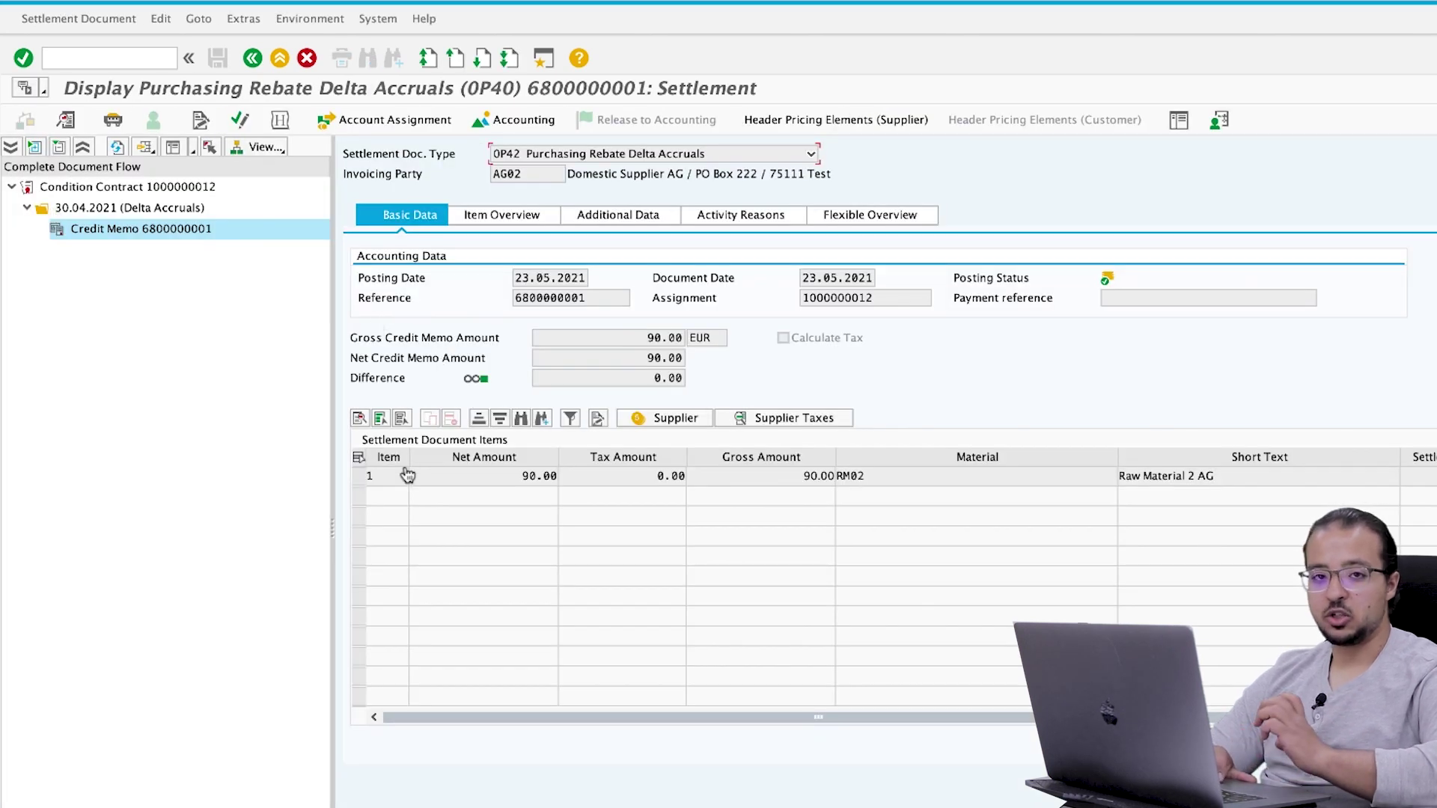
click(360, 474)
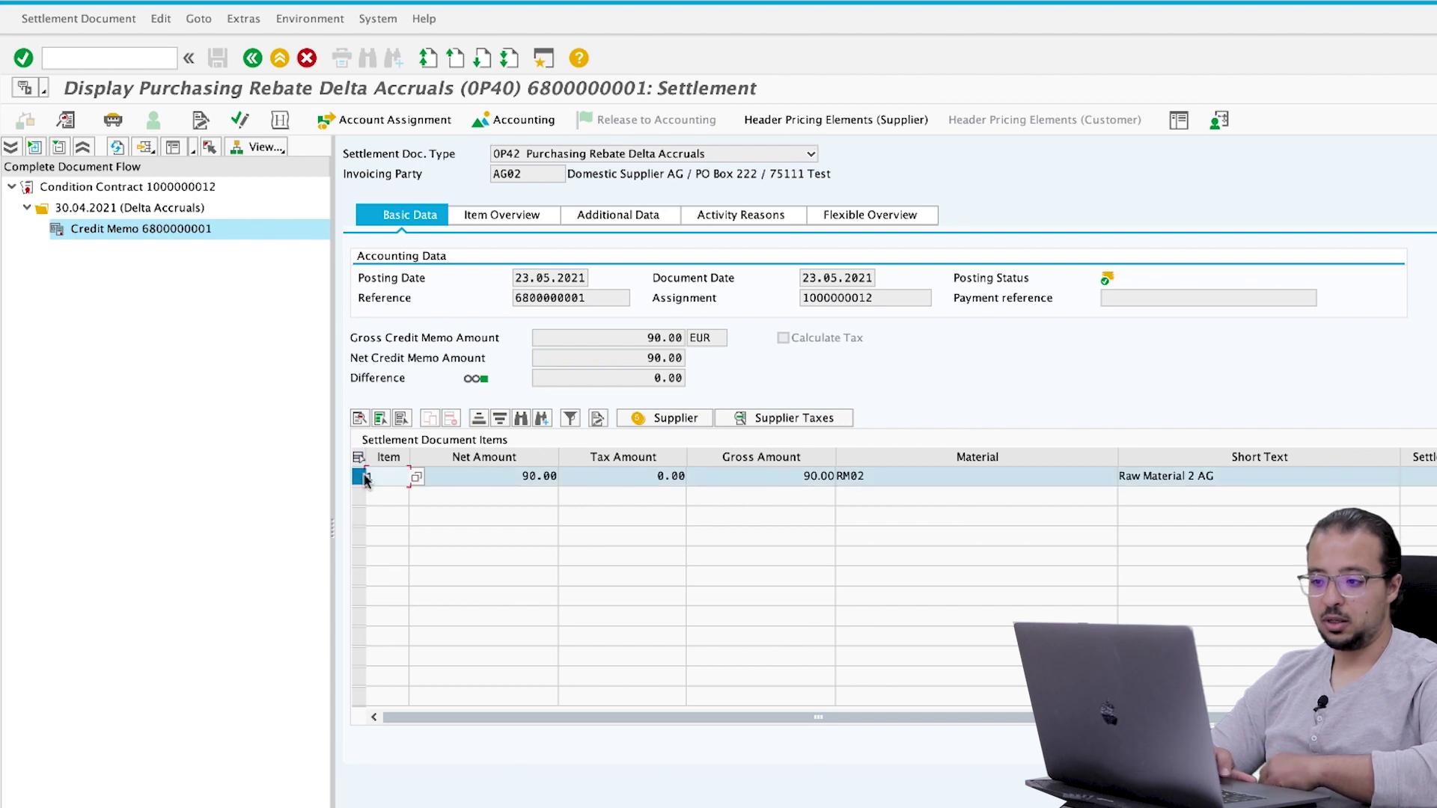
click(649, 419)
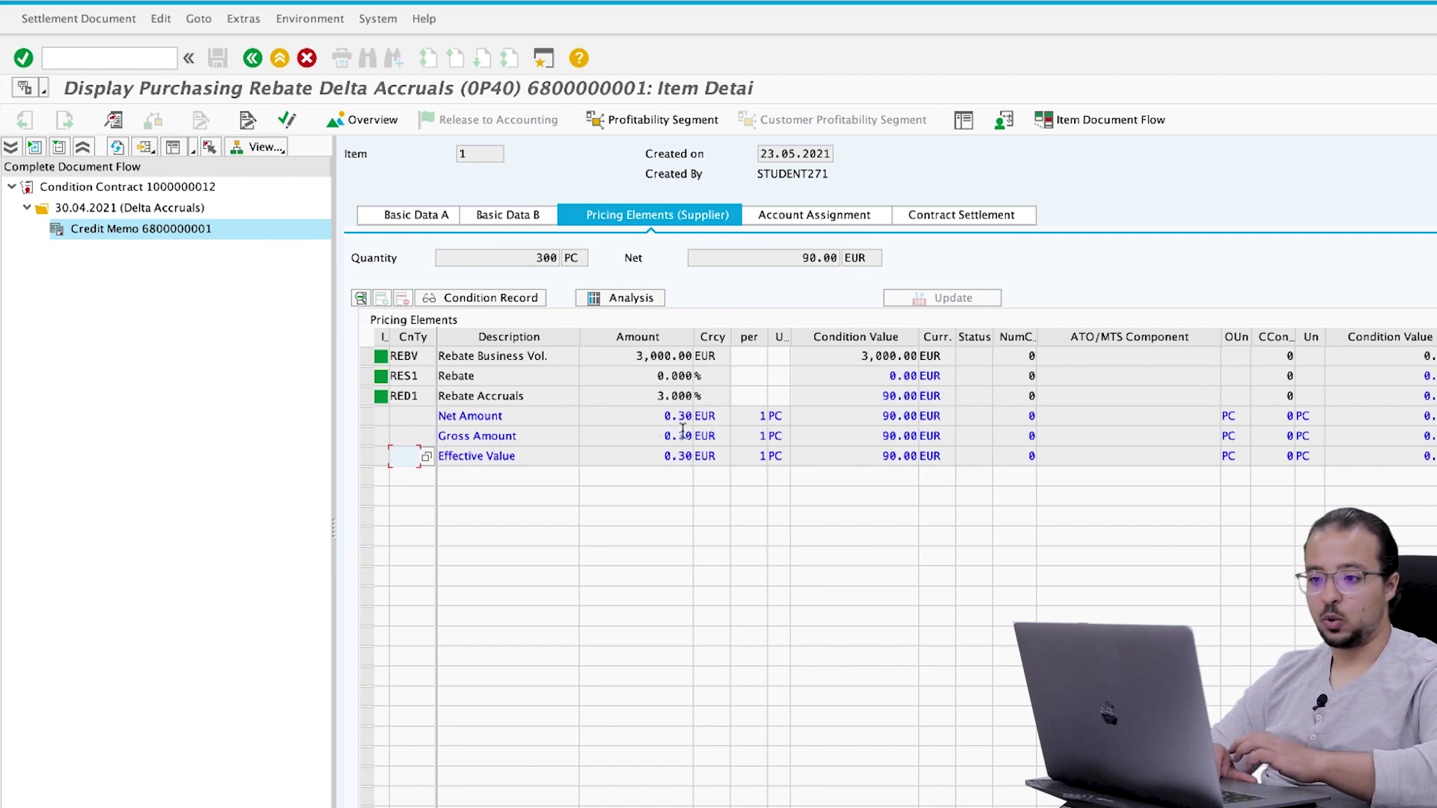
drag(452, 357, 710, 361)
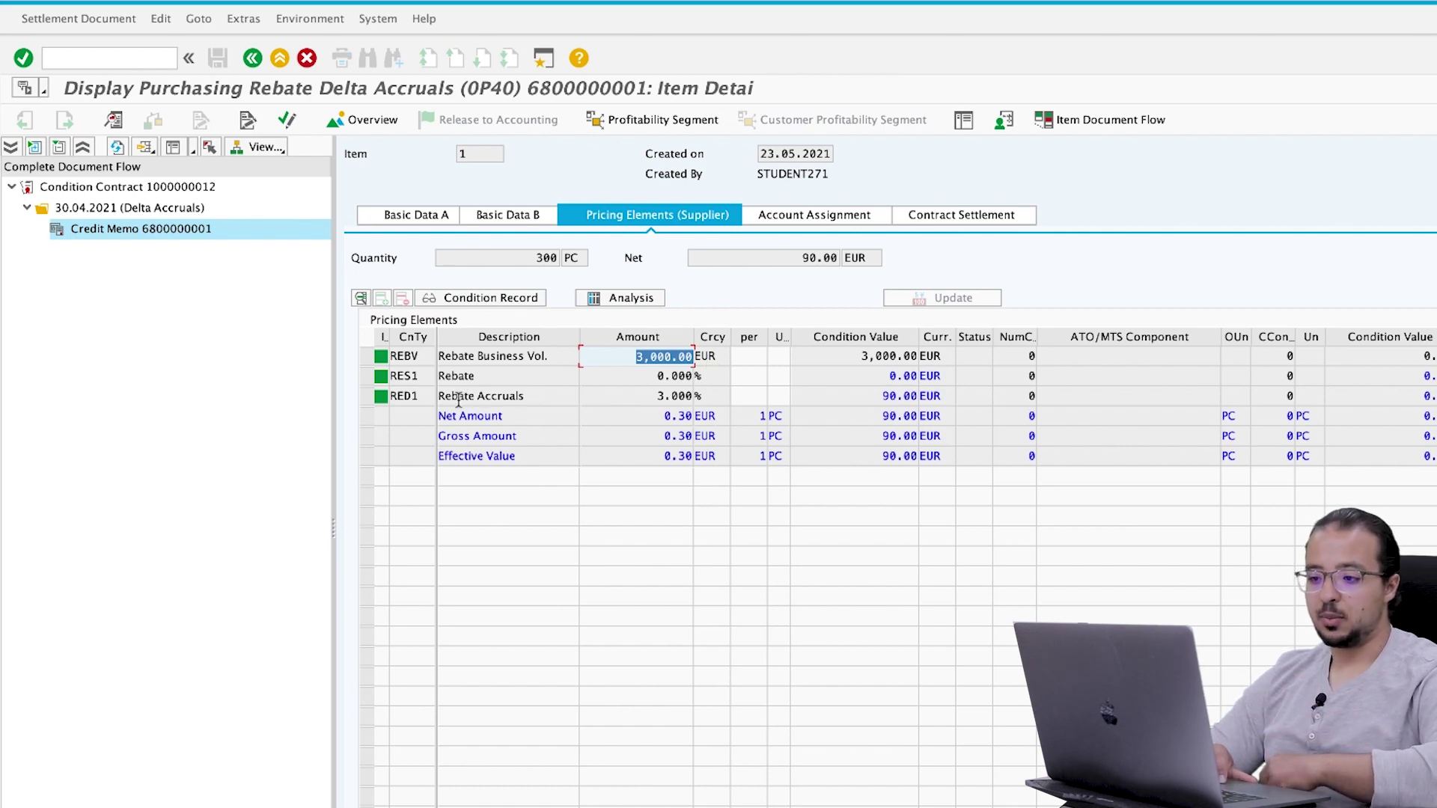
drag(455, 397, 559, 385)
drag(657, 396, 727, 399)
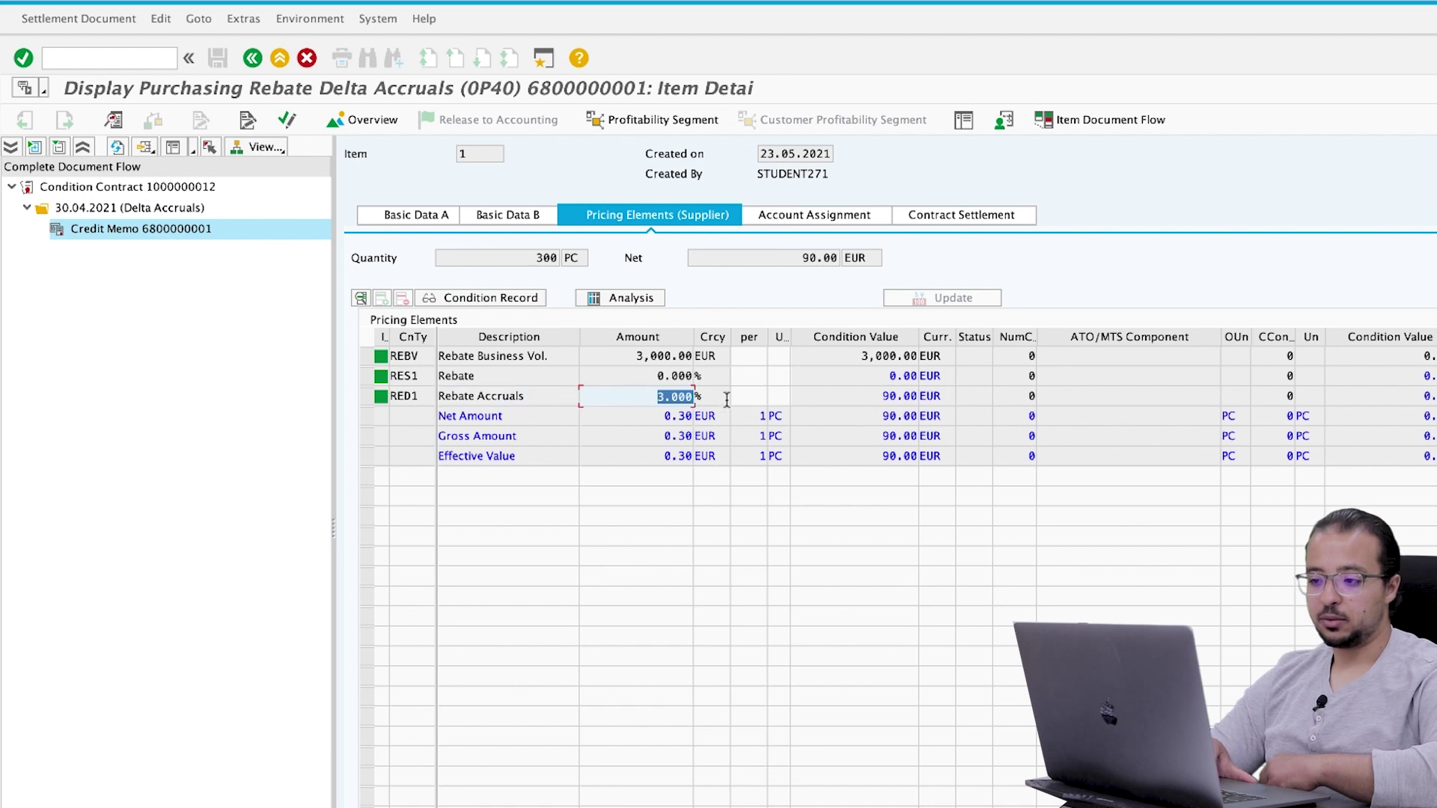
click(853, 398)
drag(863, 390, 926, 398)
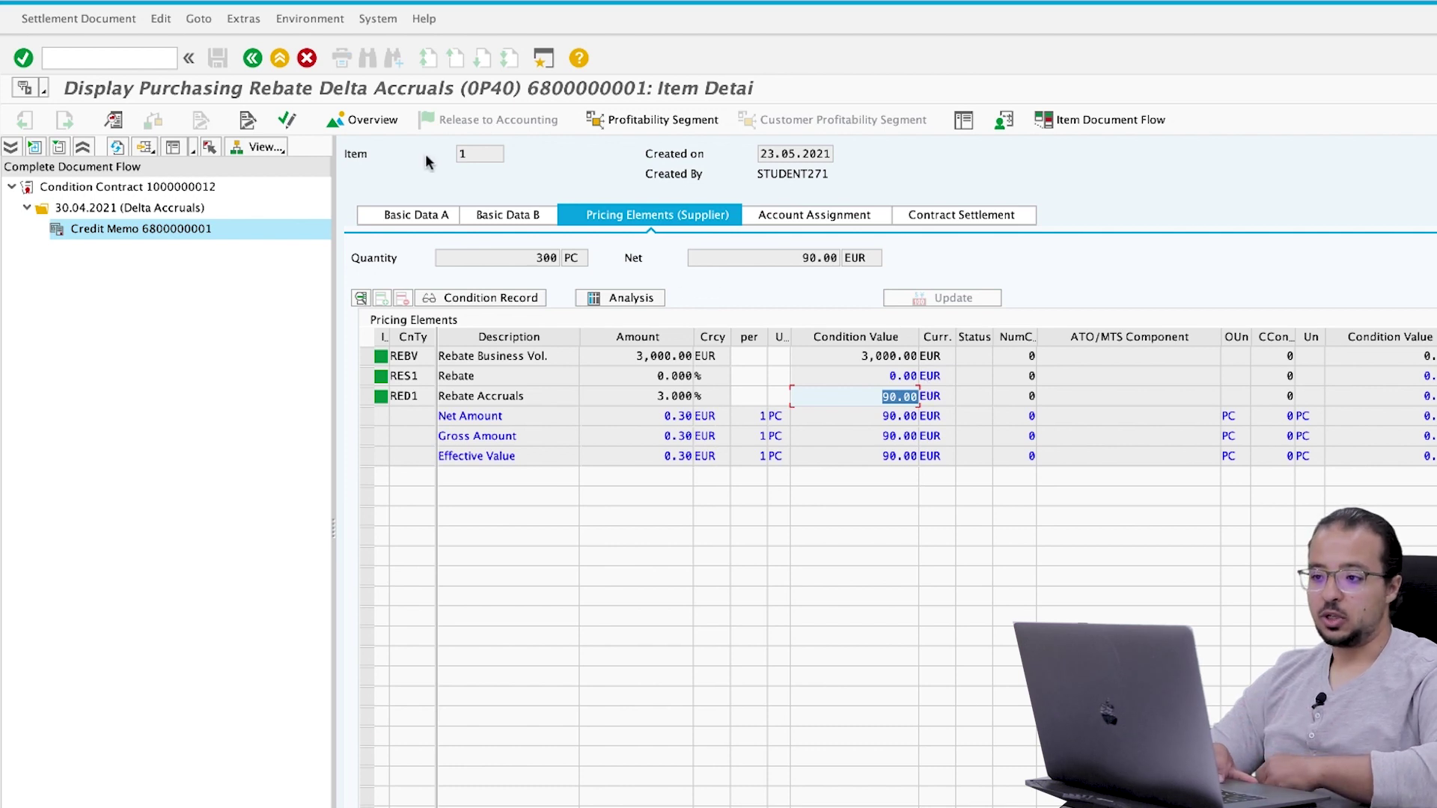
click(255, 62)
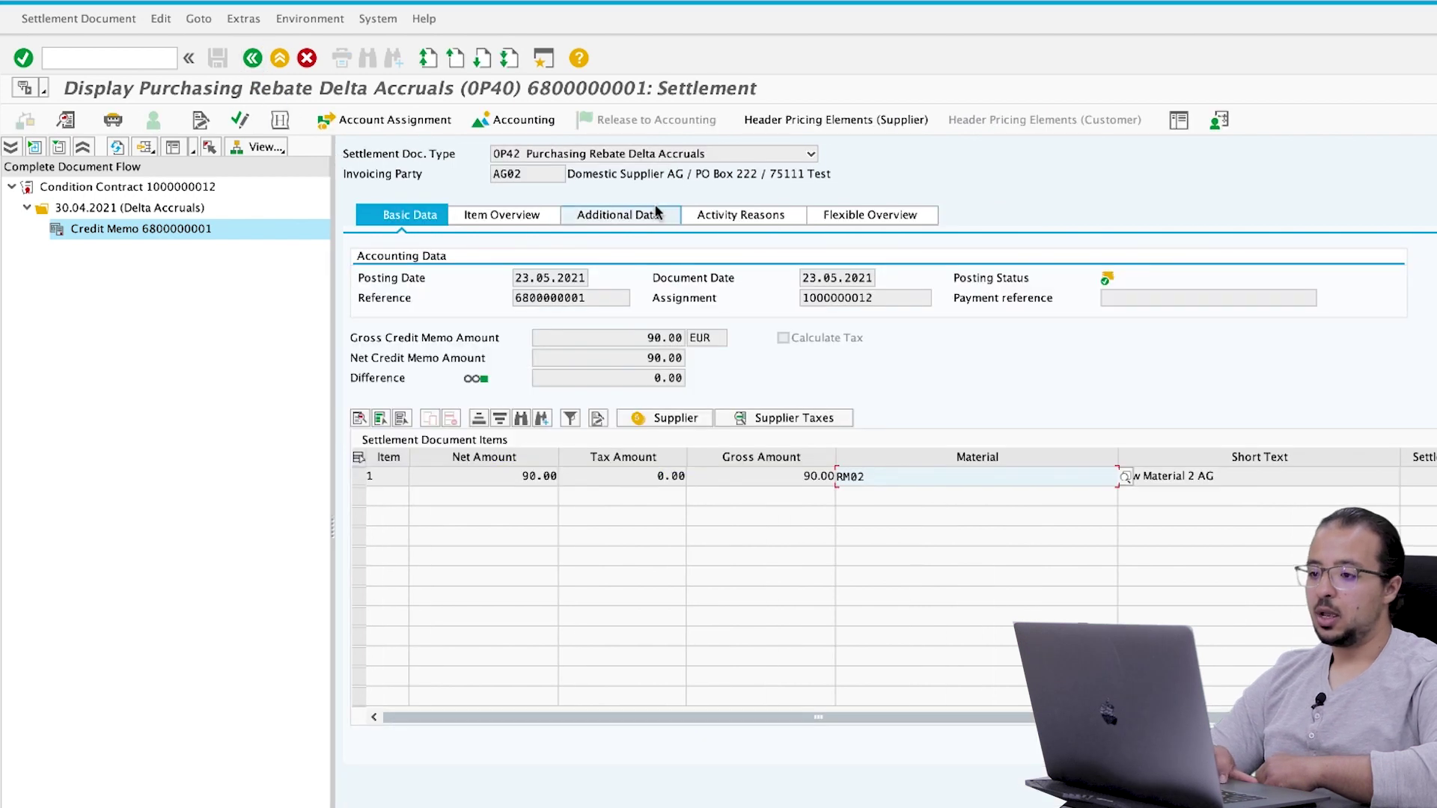
click(513, 127)
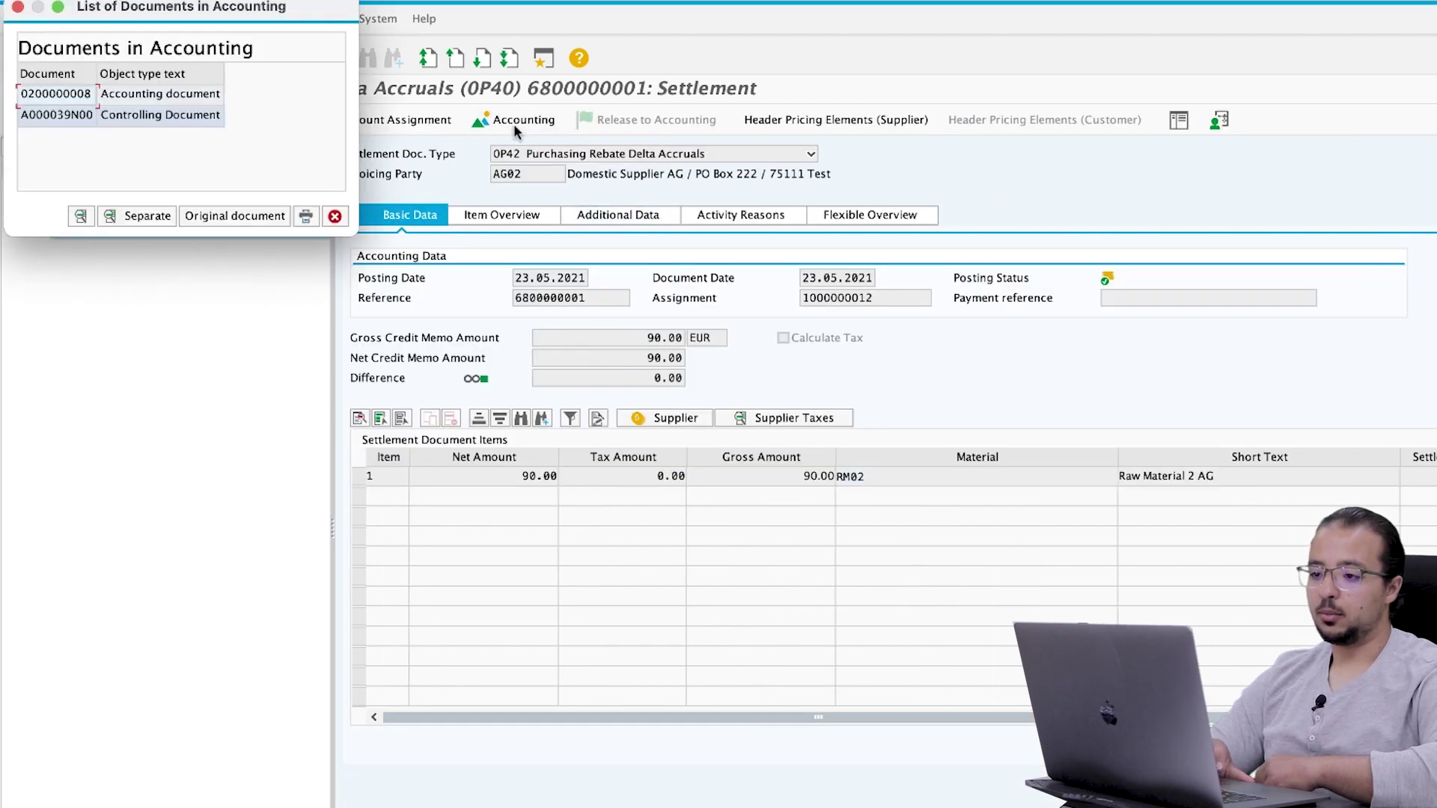
double_click(189, 96)
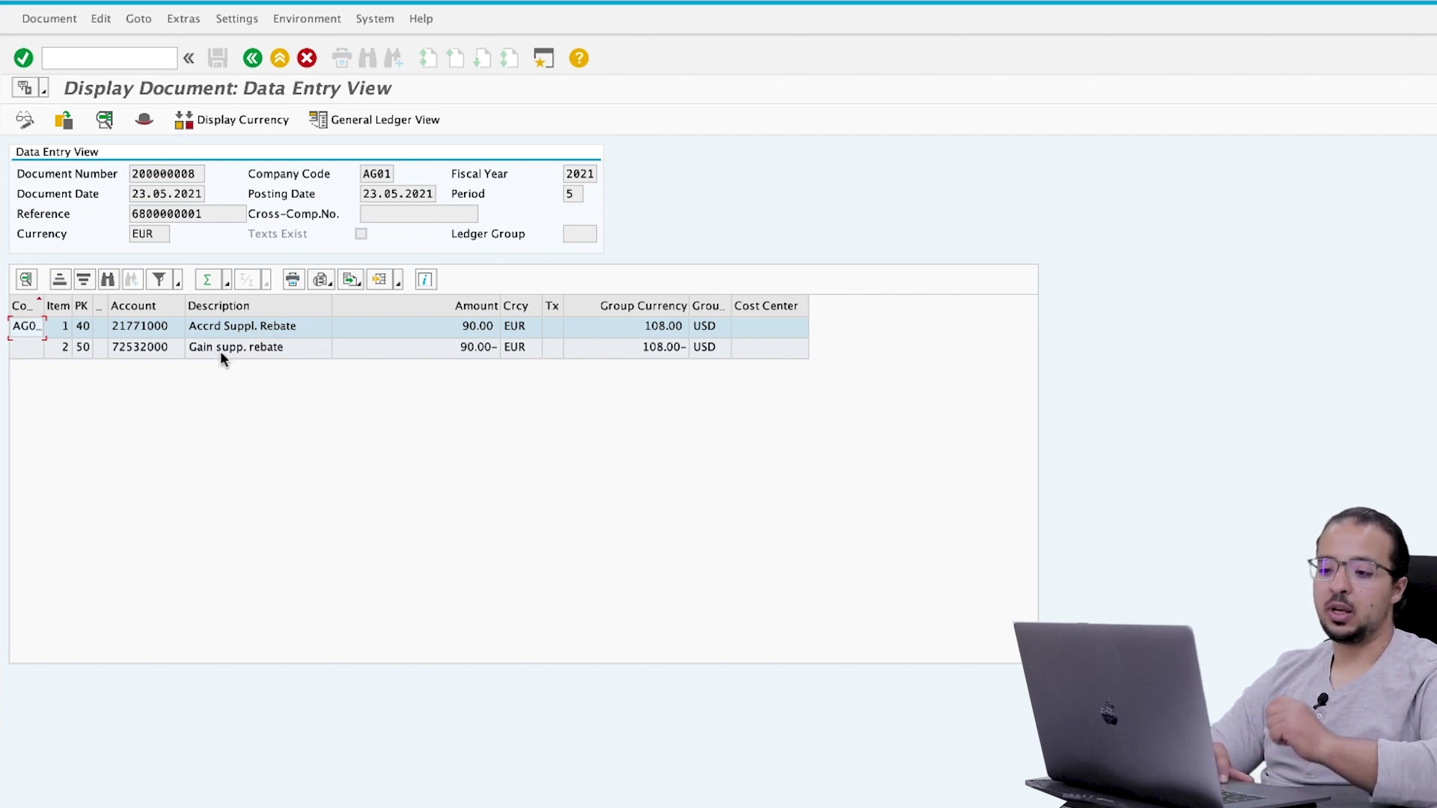
click(199, 349)
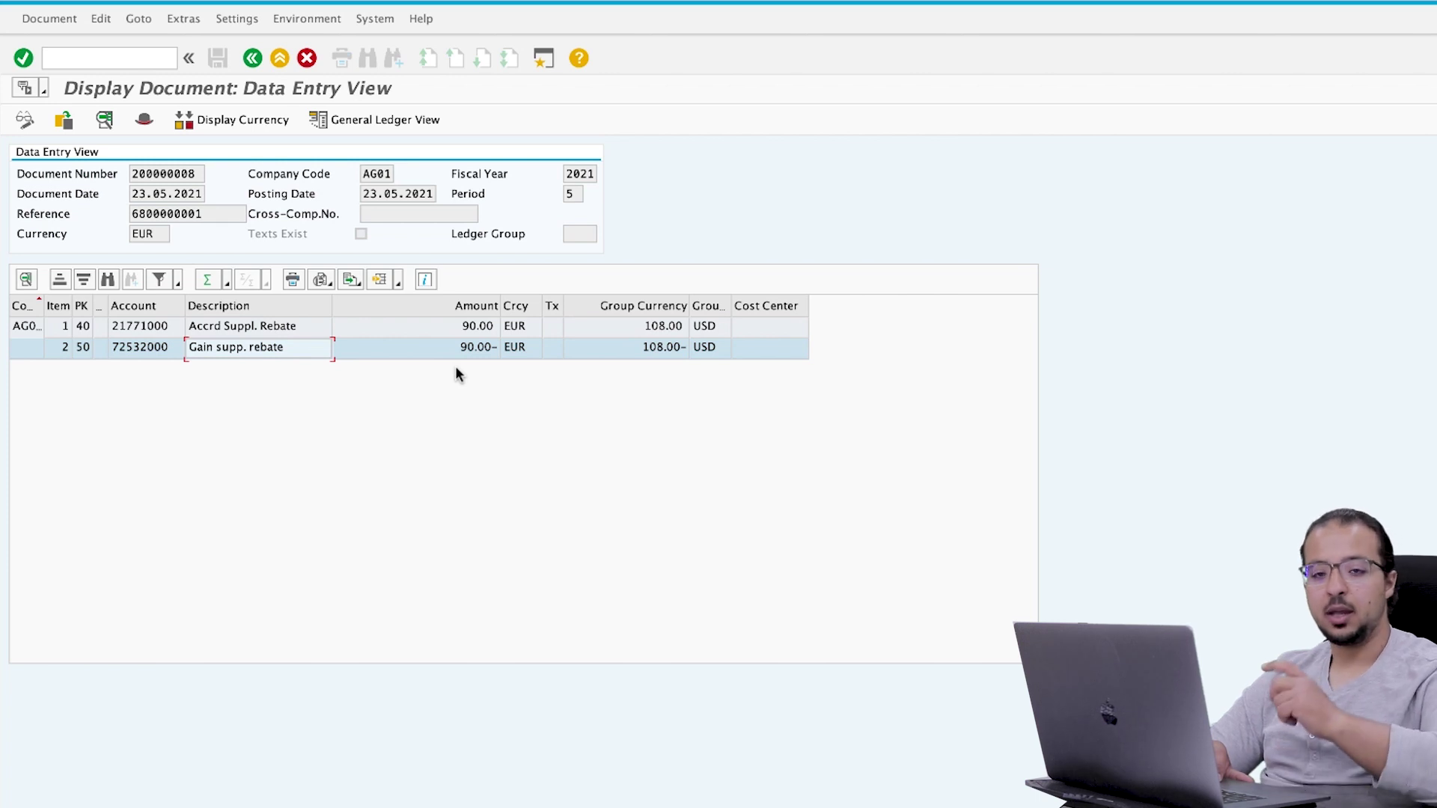
click(254, 58)
click(335, 216)
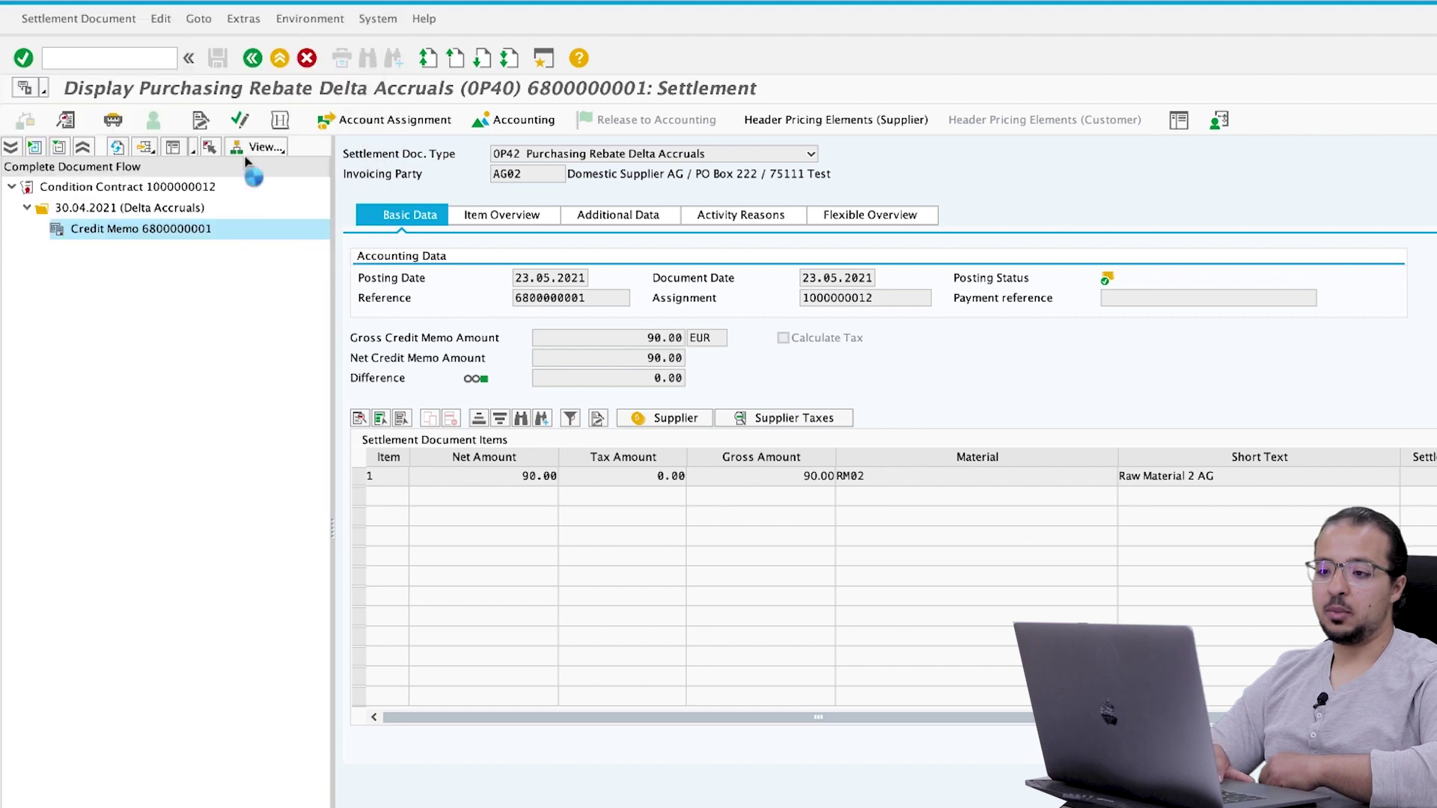
Start a new ME21N purchase order for supplier AG02, purchasing org AG00, group 001
click(137, 58)
text(/nme21n)
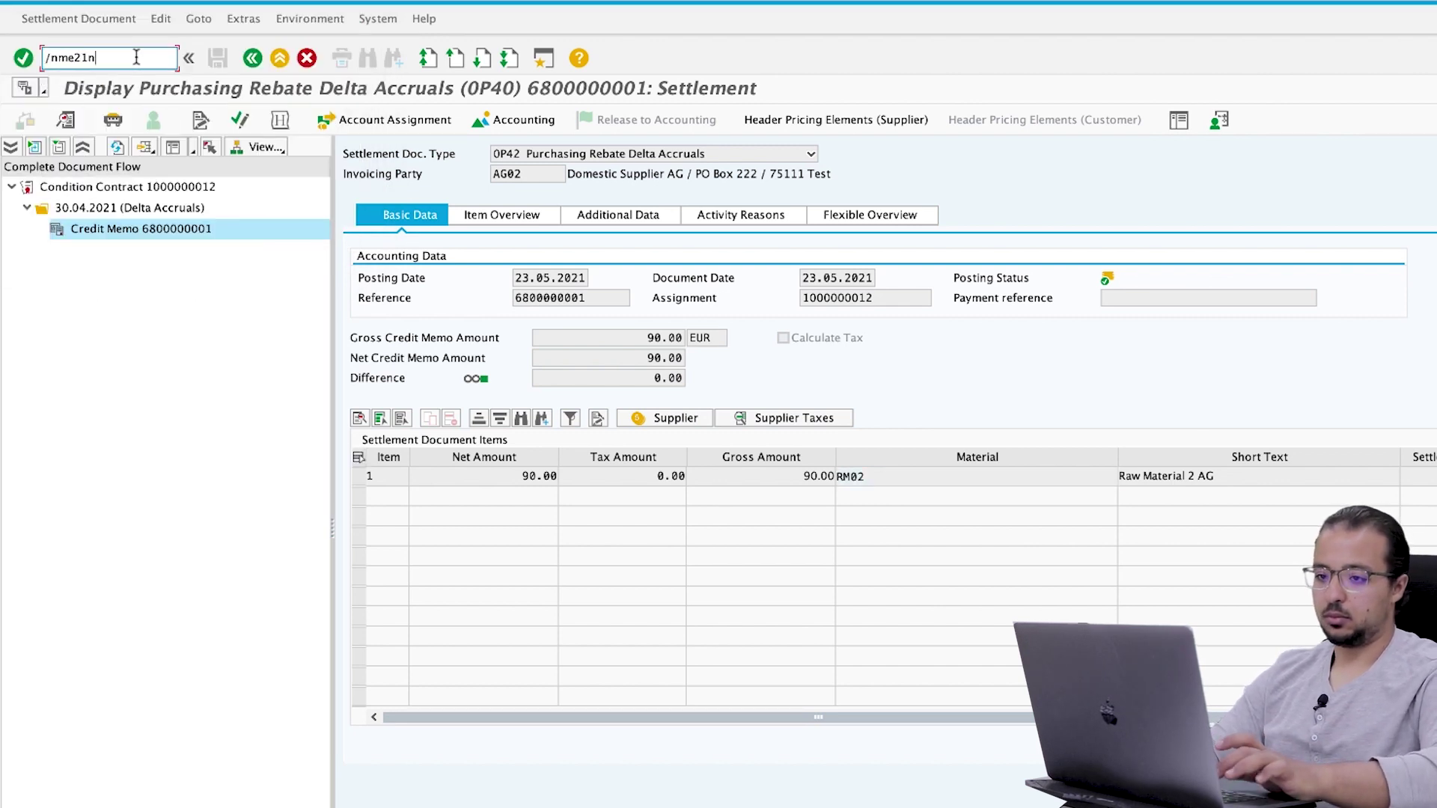
key(Return)
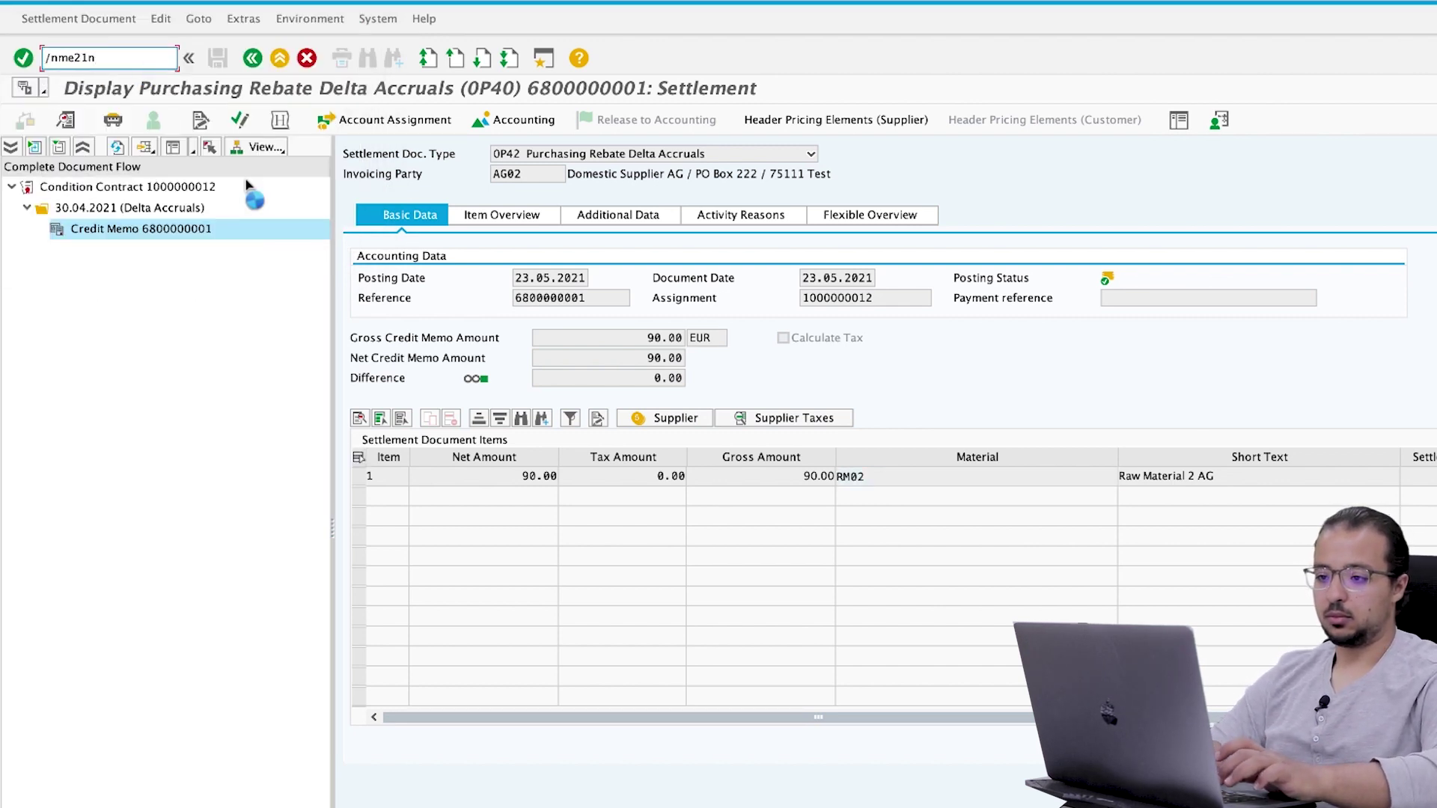
click(283, 173)
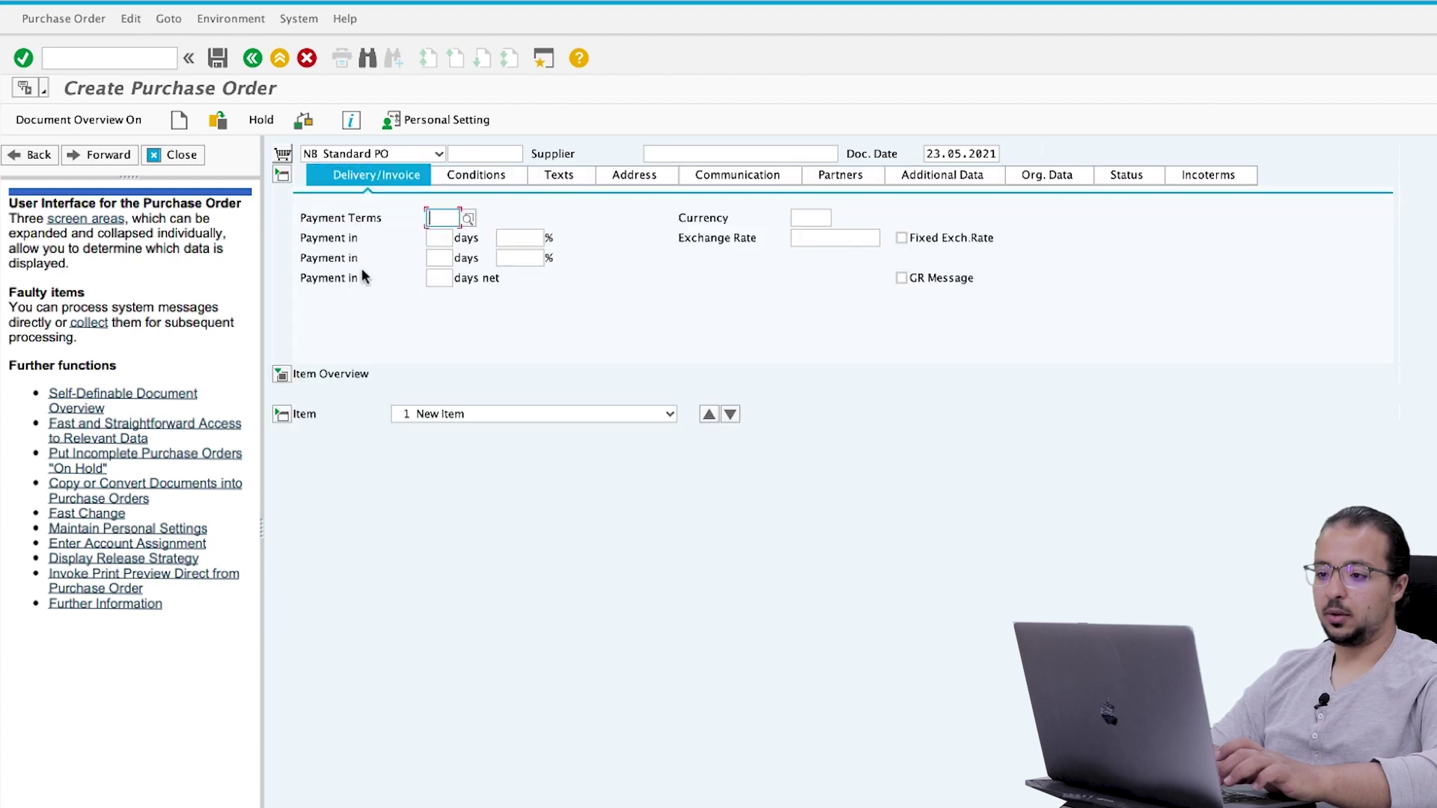
click(685, 158)
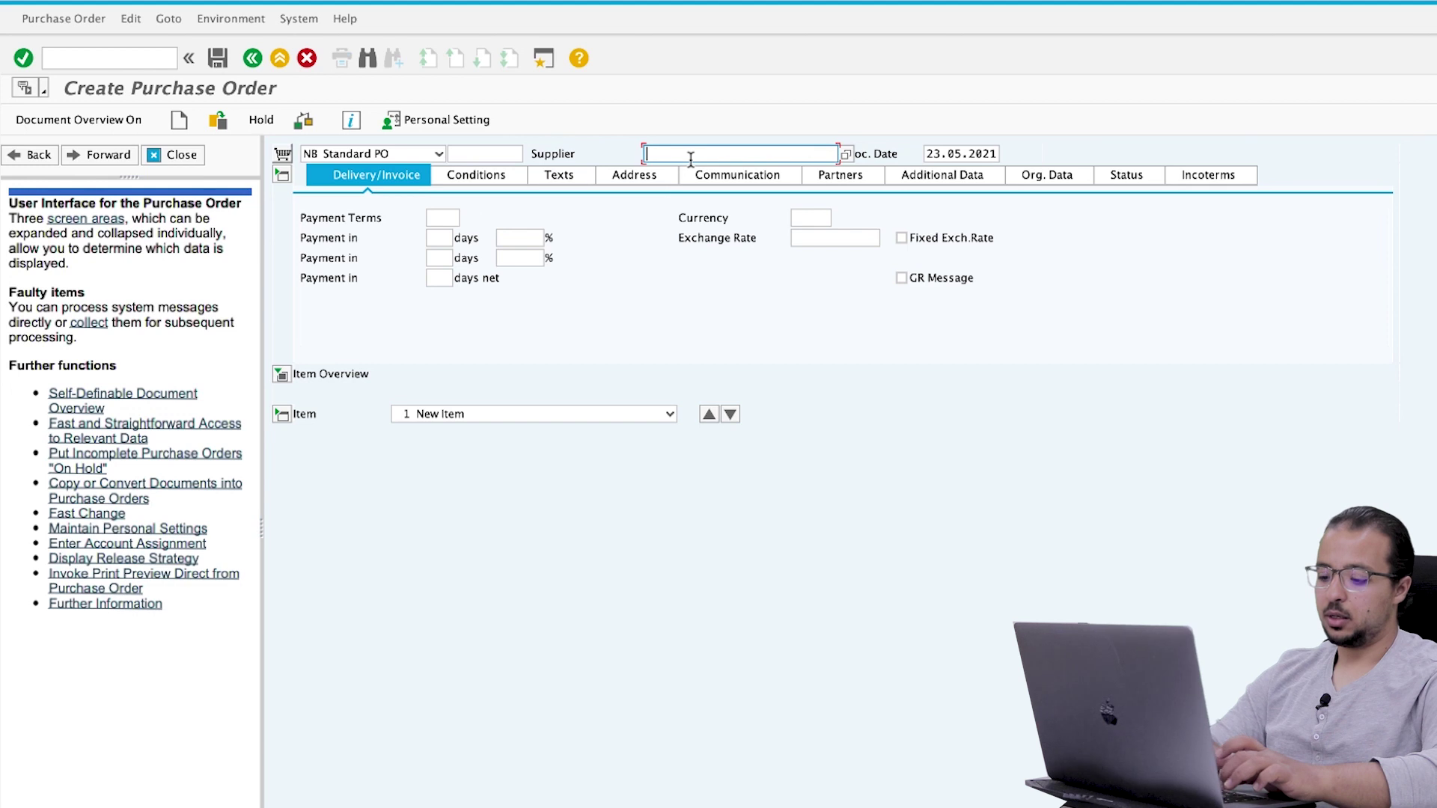
text(ag02)
key(Return)
text(ag00)
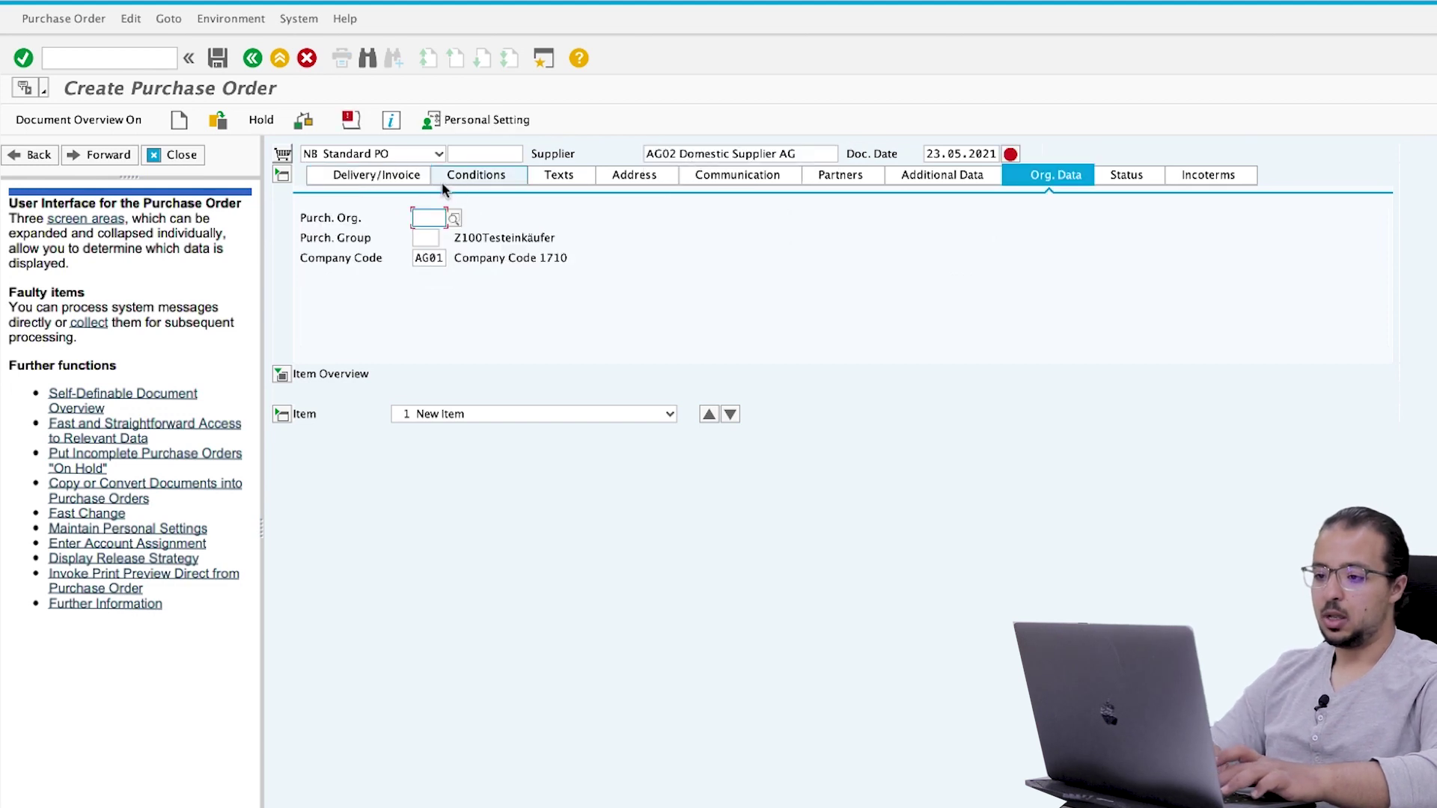
key(Tab)
text(001)
key(Return)
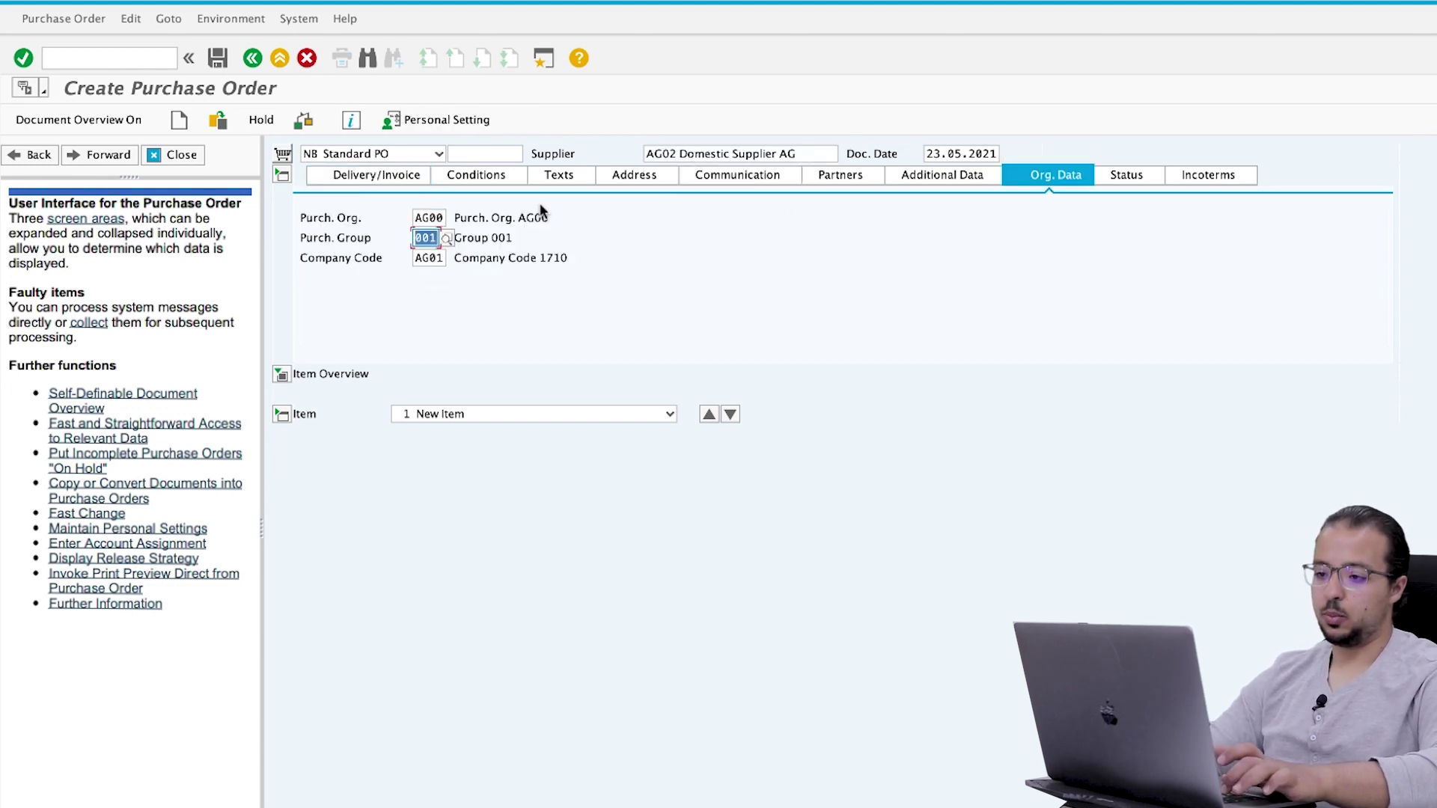
Add item RM02: quantity 400, net price 10.00 EUR, plant AG01
click(283, 373)
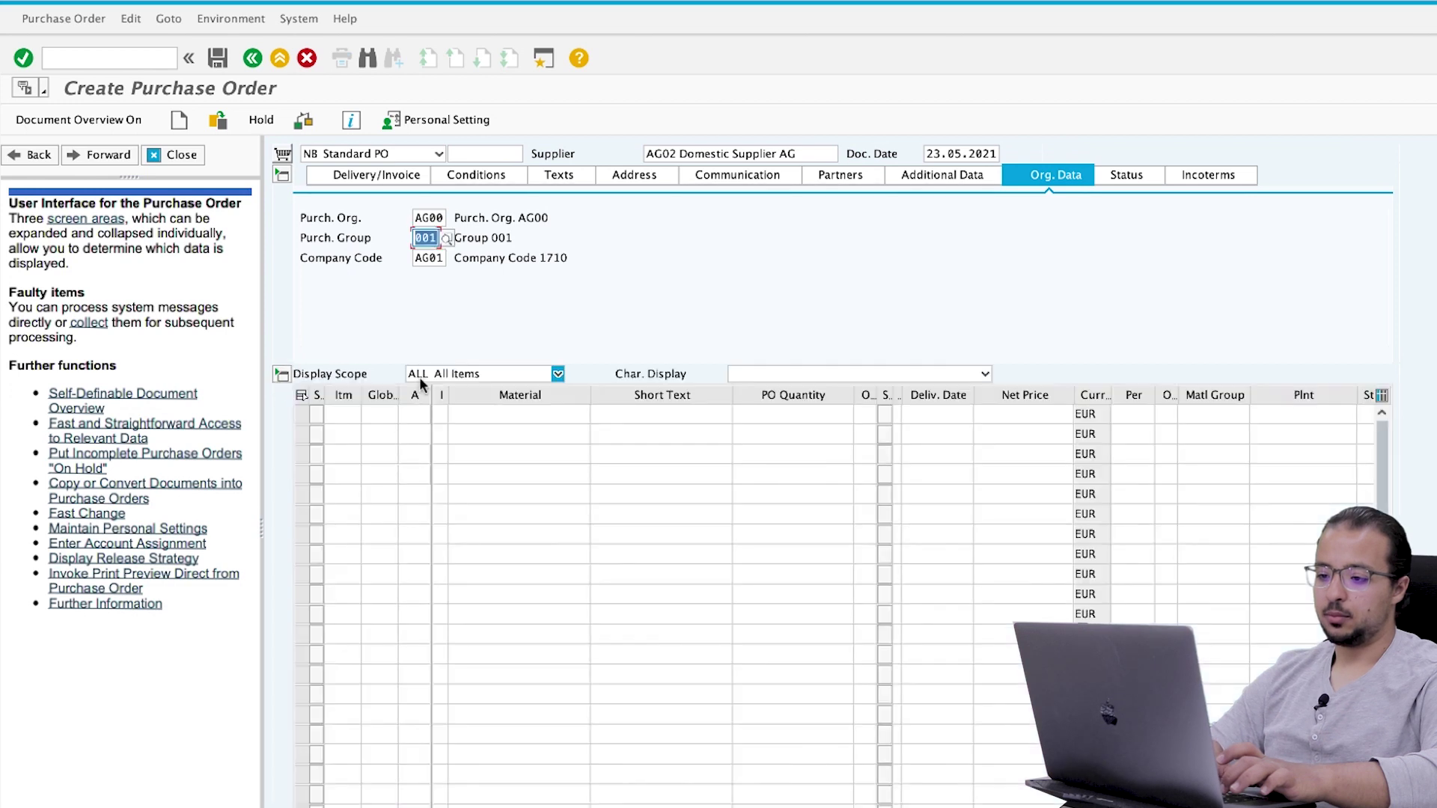
click(505, 410)
text(RM0)
key(Return)
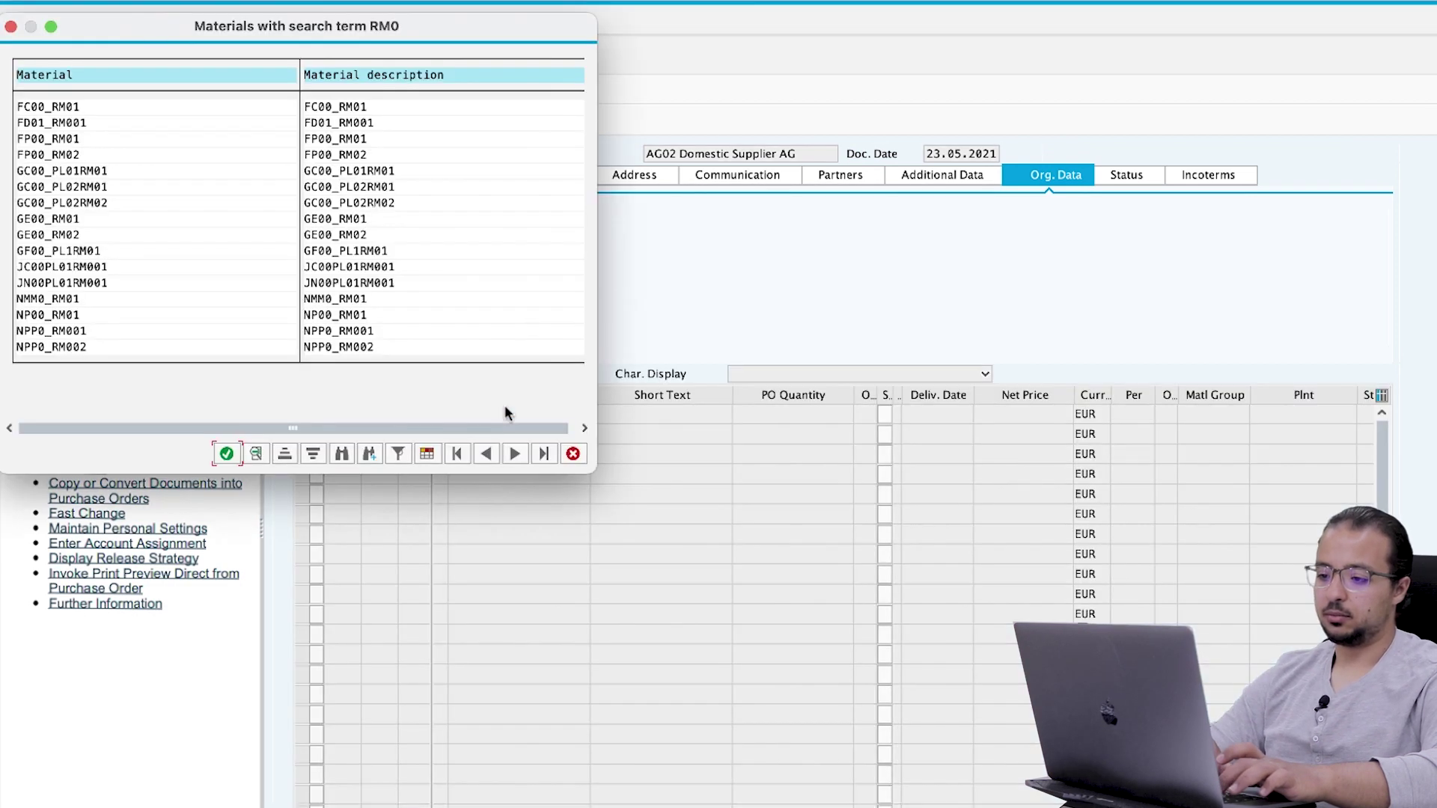
click(577, 452)
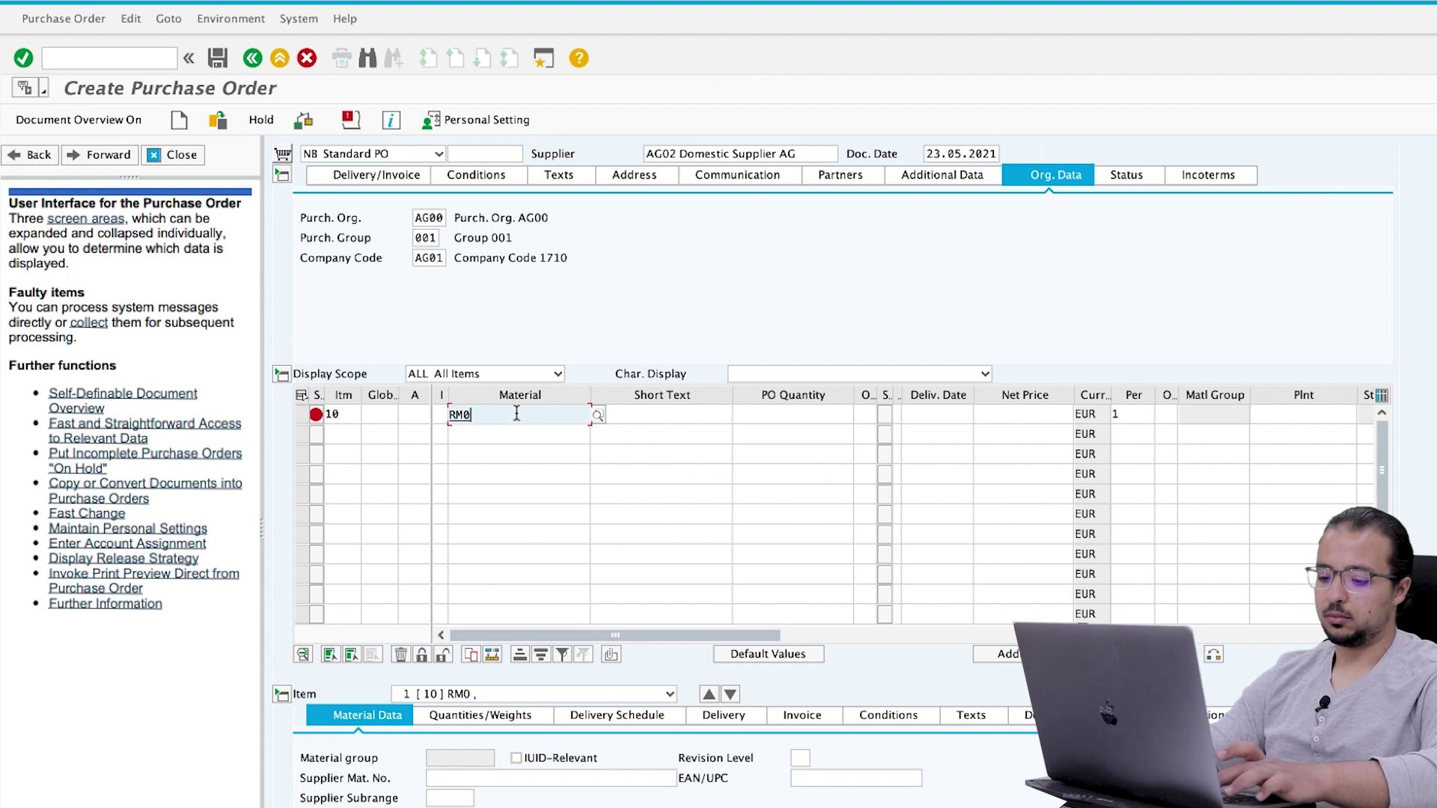
text(2)
key(Return)
click(775, 412)
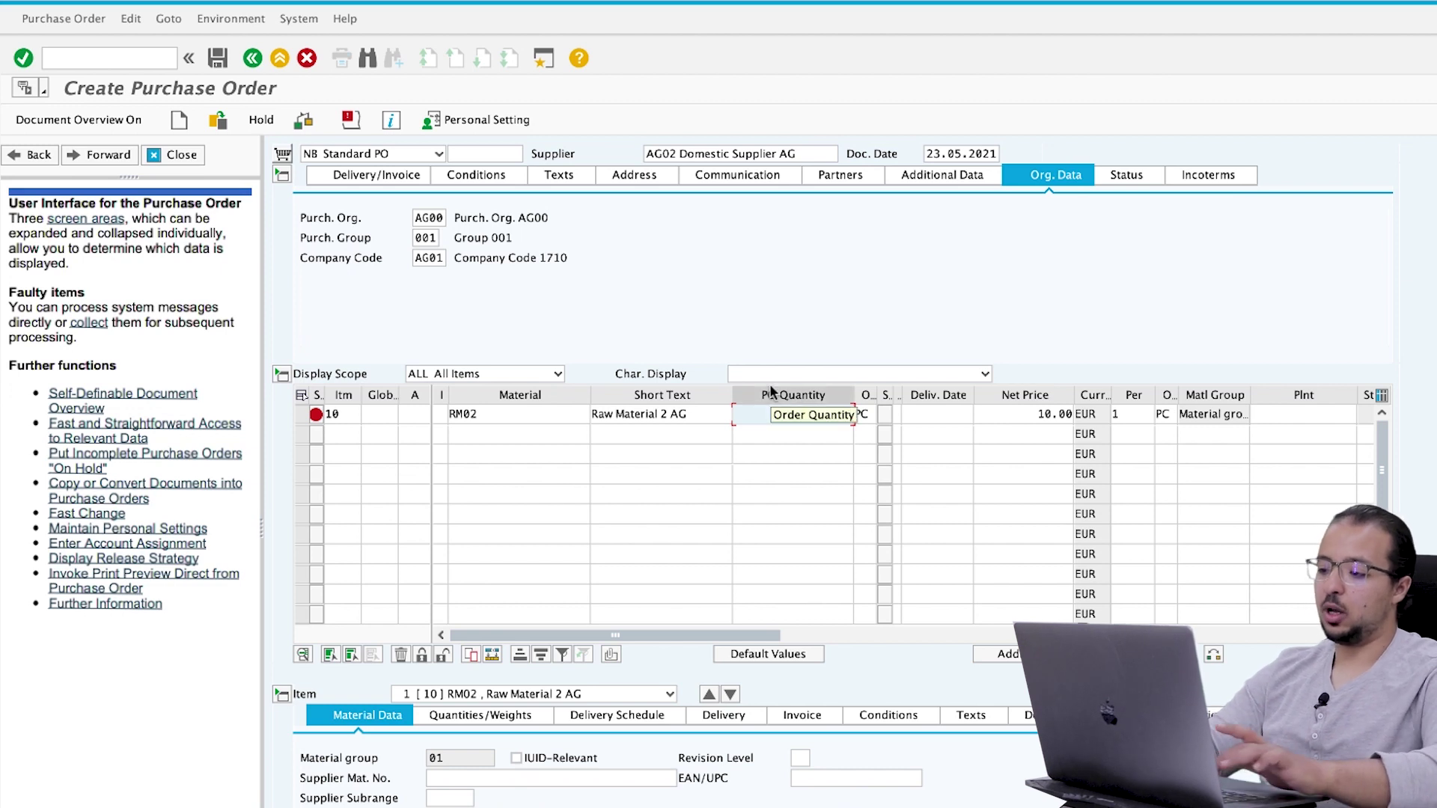
text(400)
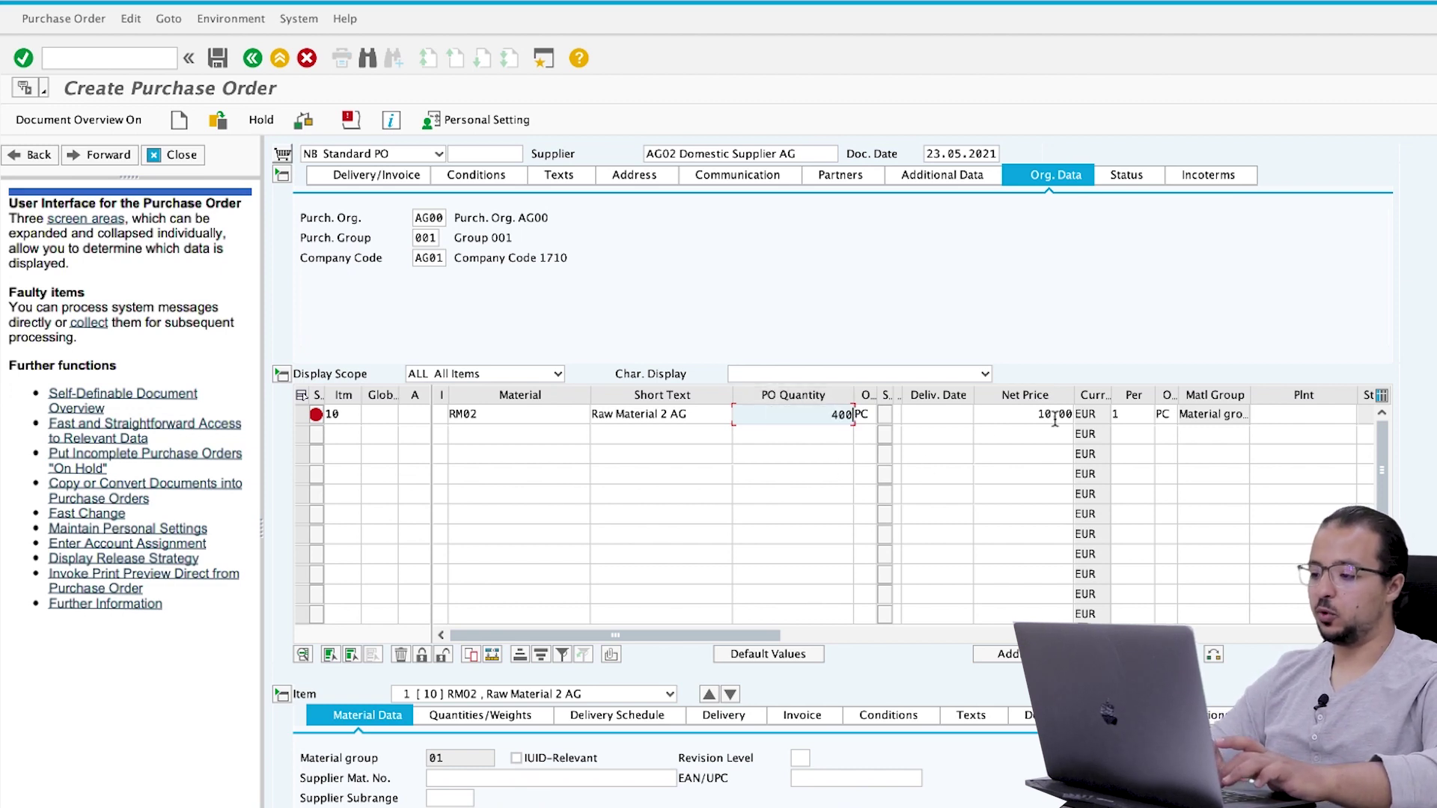
click(1022, 419)
text(10.00)
key(Return)
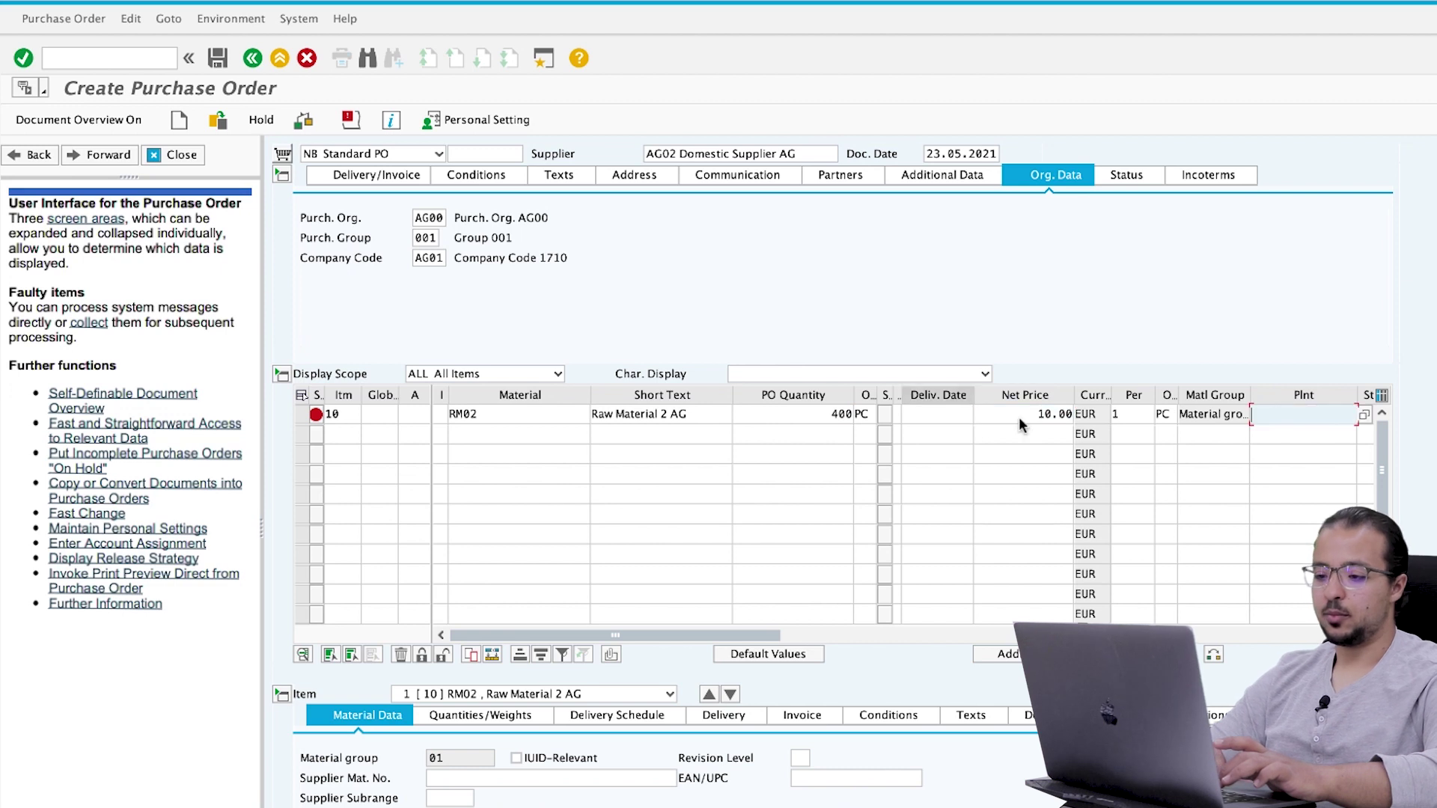
text(AG01)
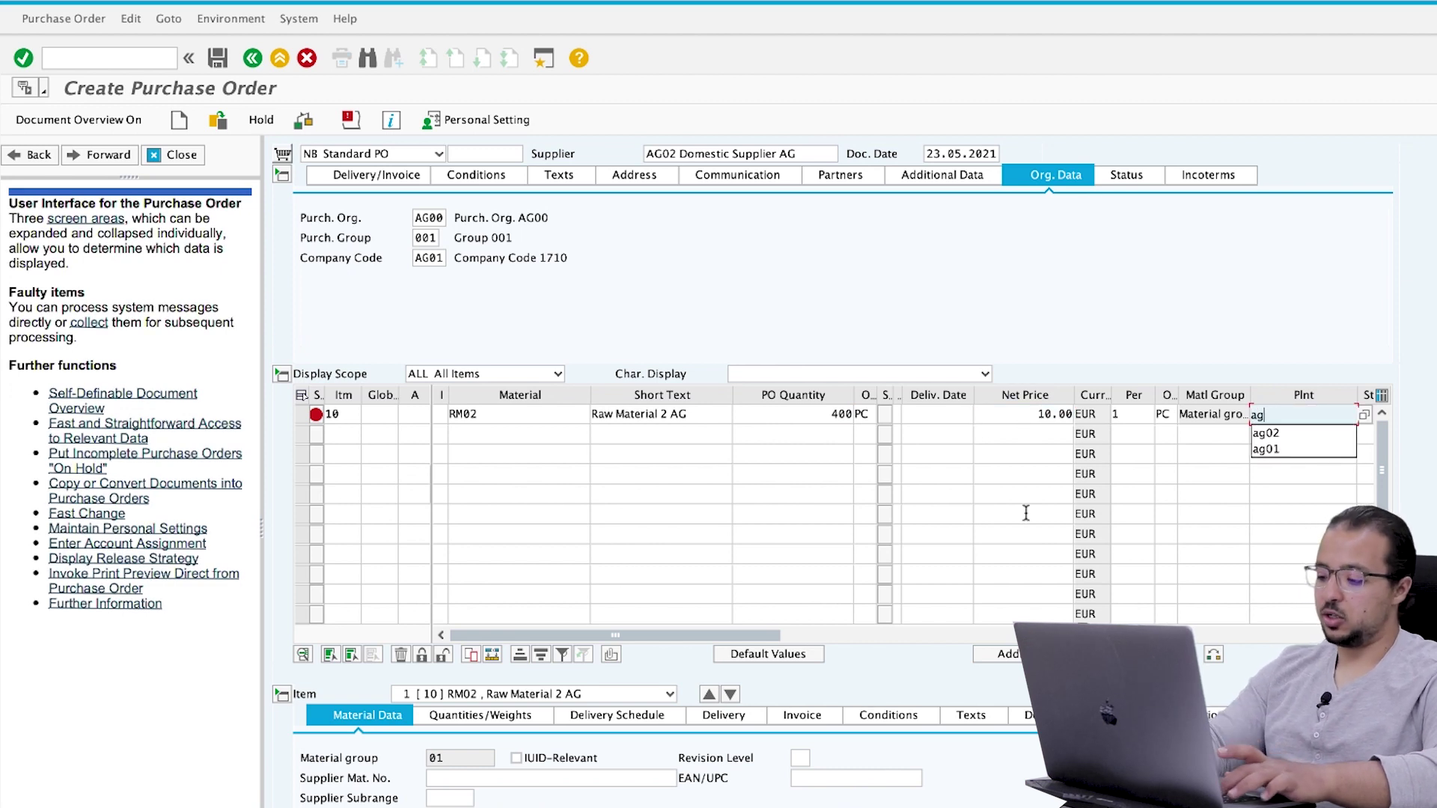
key(Return)
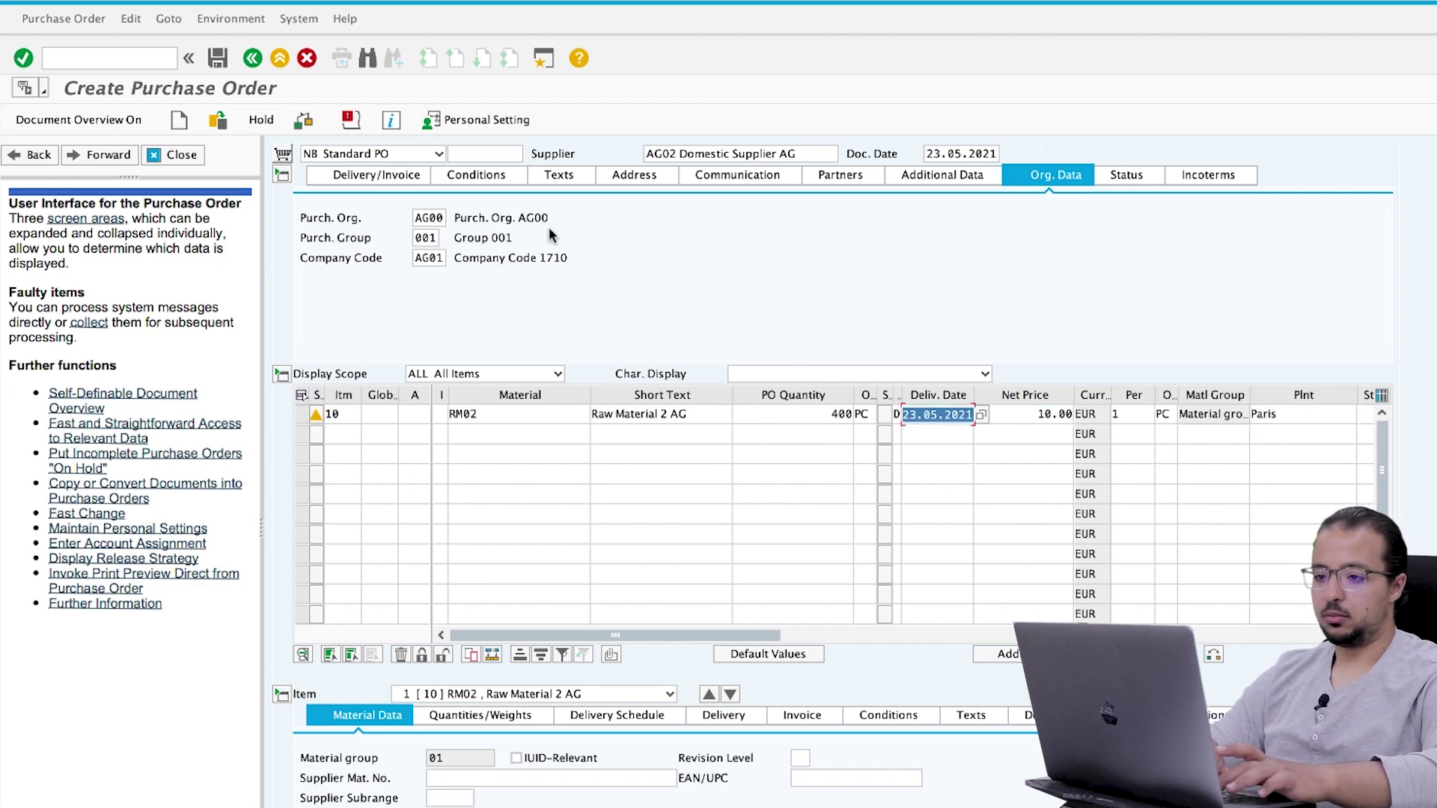
Save the purchase order and dismiss the confirmation message
click(217, 57)
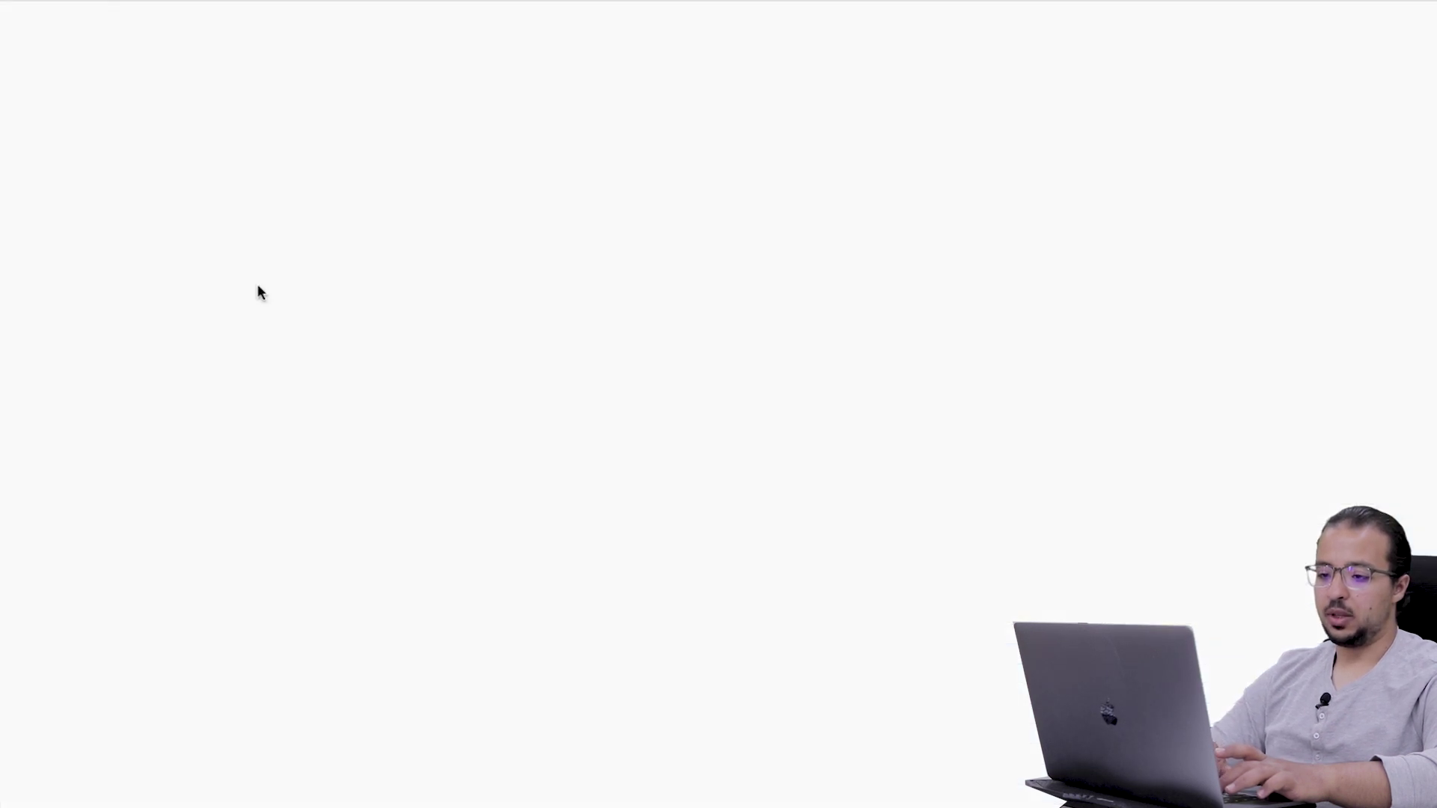
double_click(349, 42)
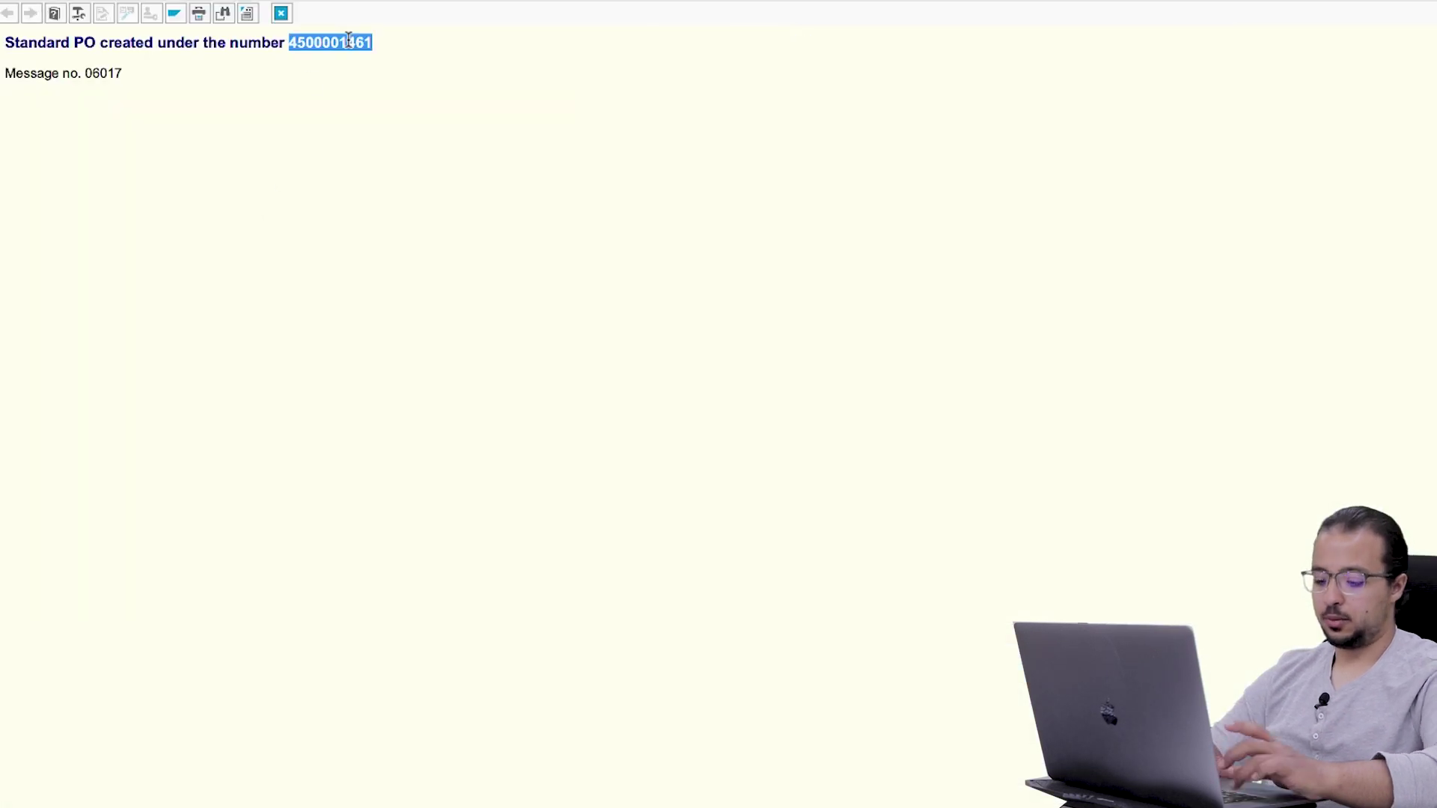
click(282, 14)
click(135, 59)
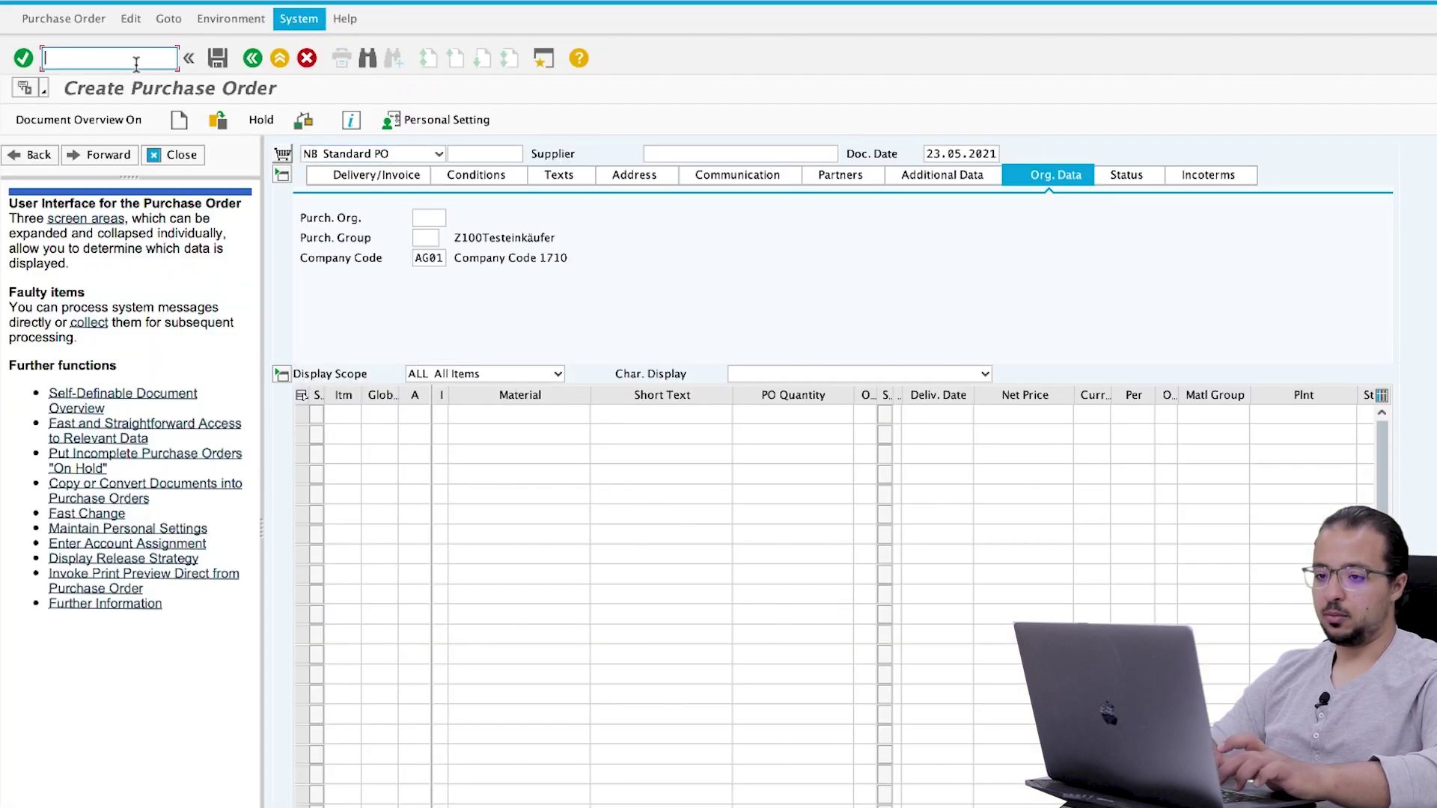
text(/nmigo)
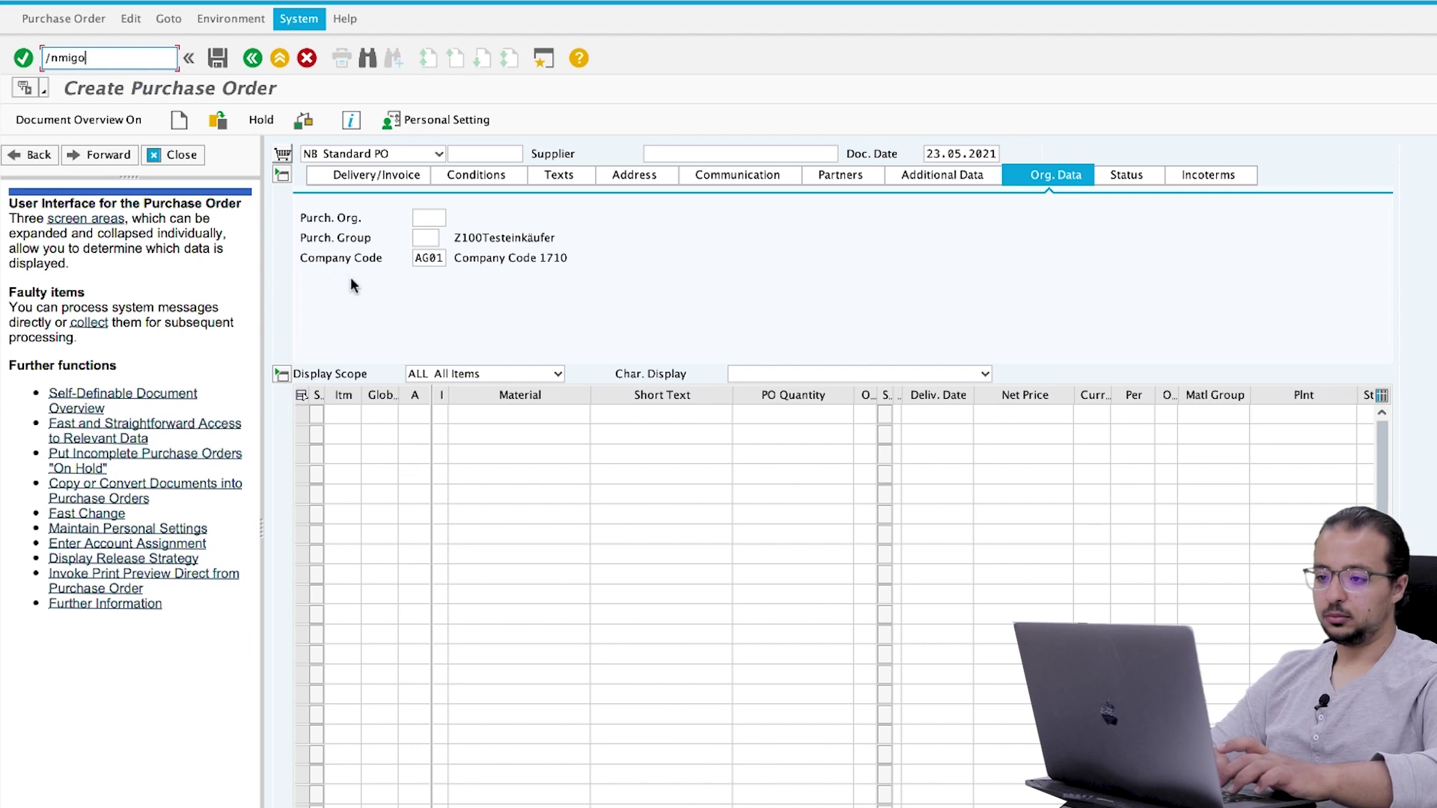
key(Return)
click(209, 153)
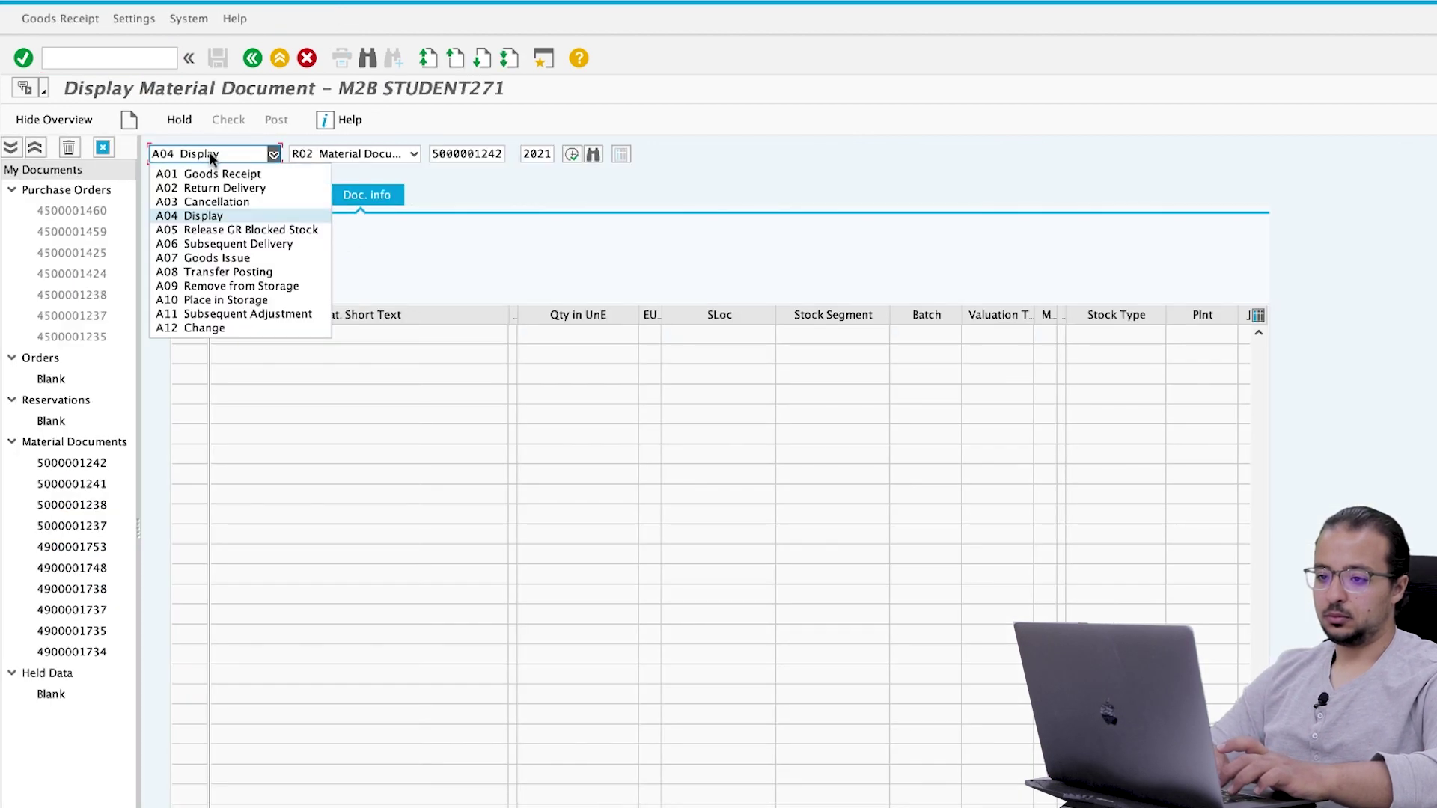
click(211, 174)
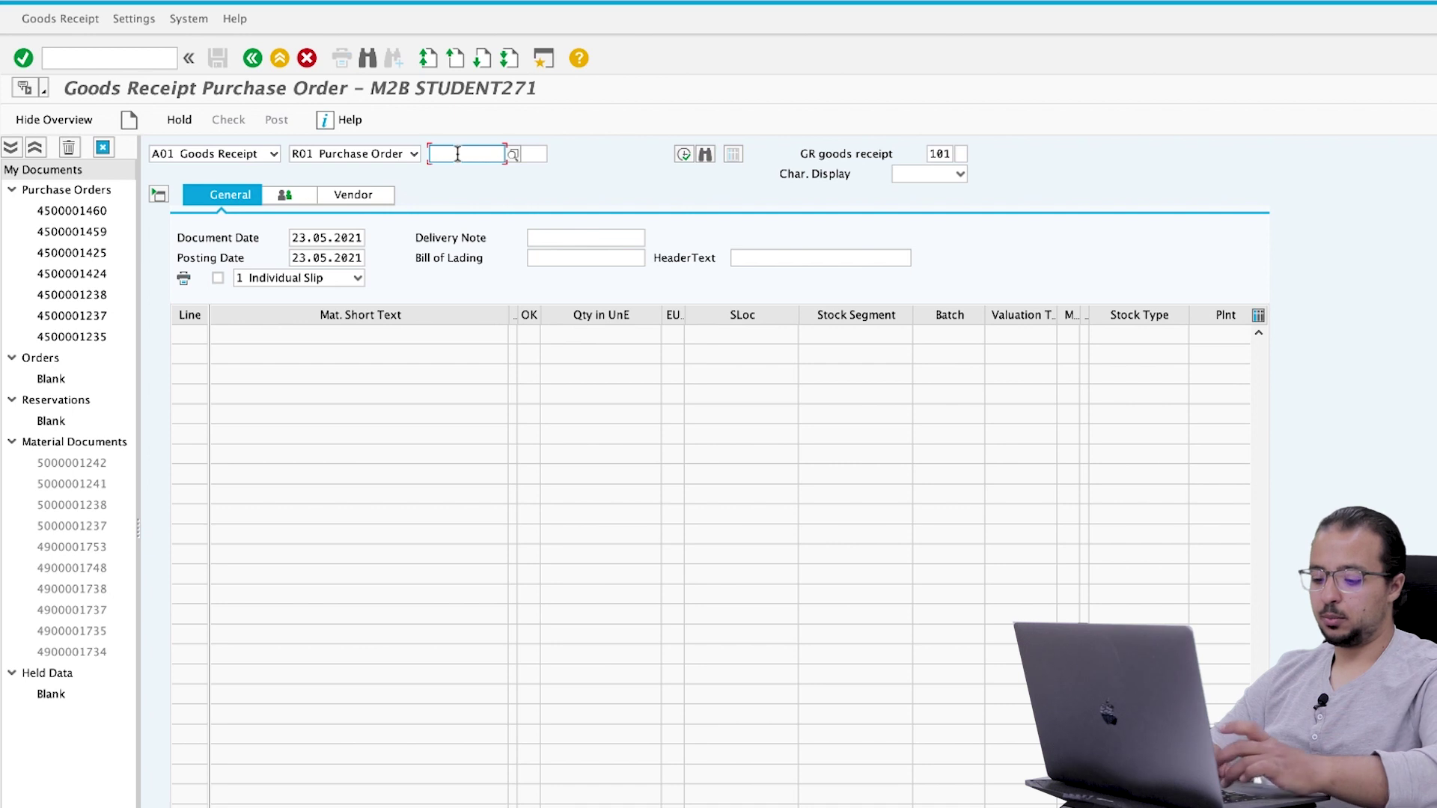
text(4500001461)
key(Return)
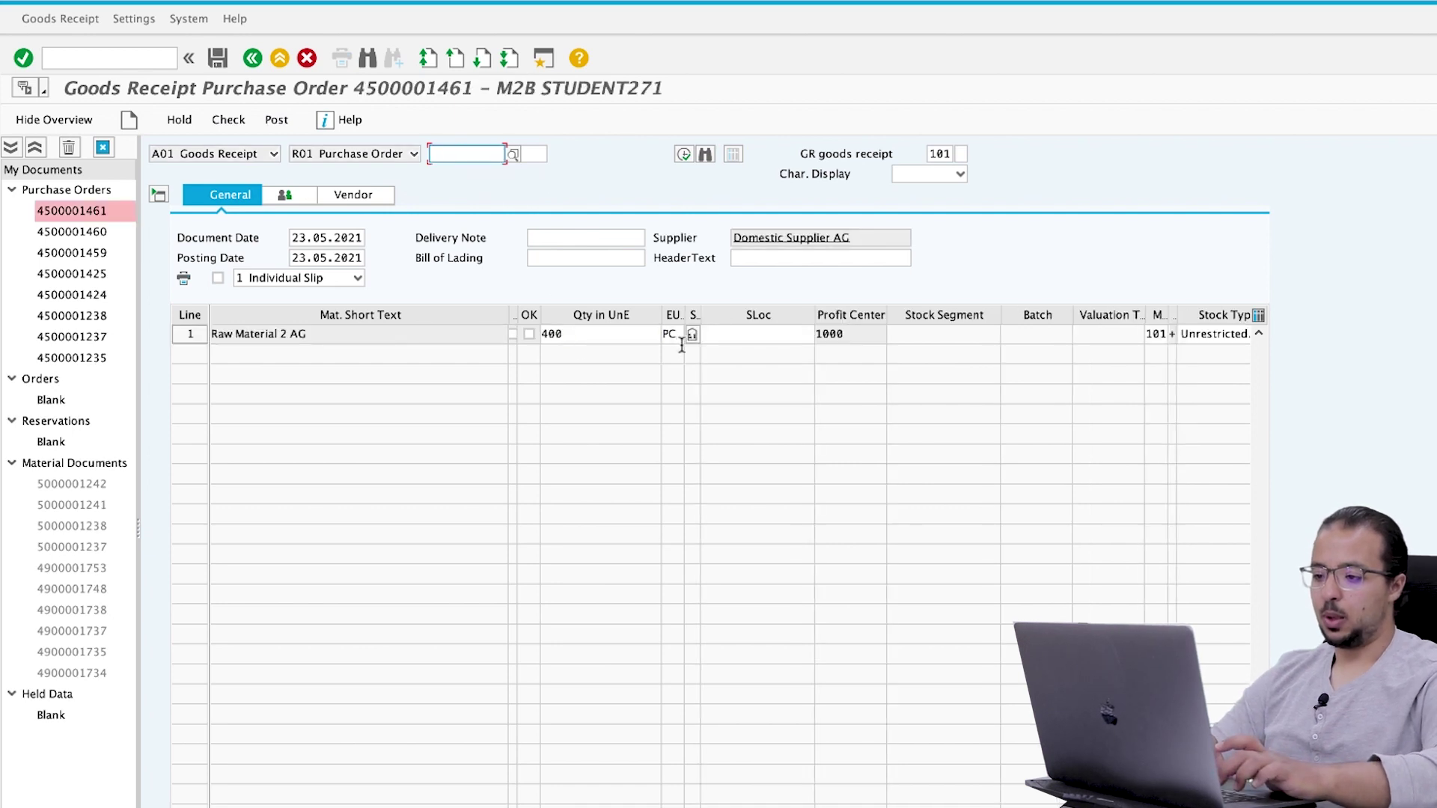
Mark the 400 PC item OK, set storage location 171b, and post
click(529, 333)
click(734, 337)
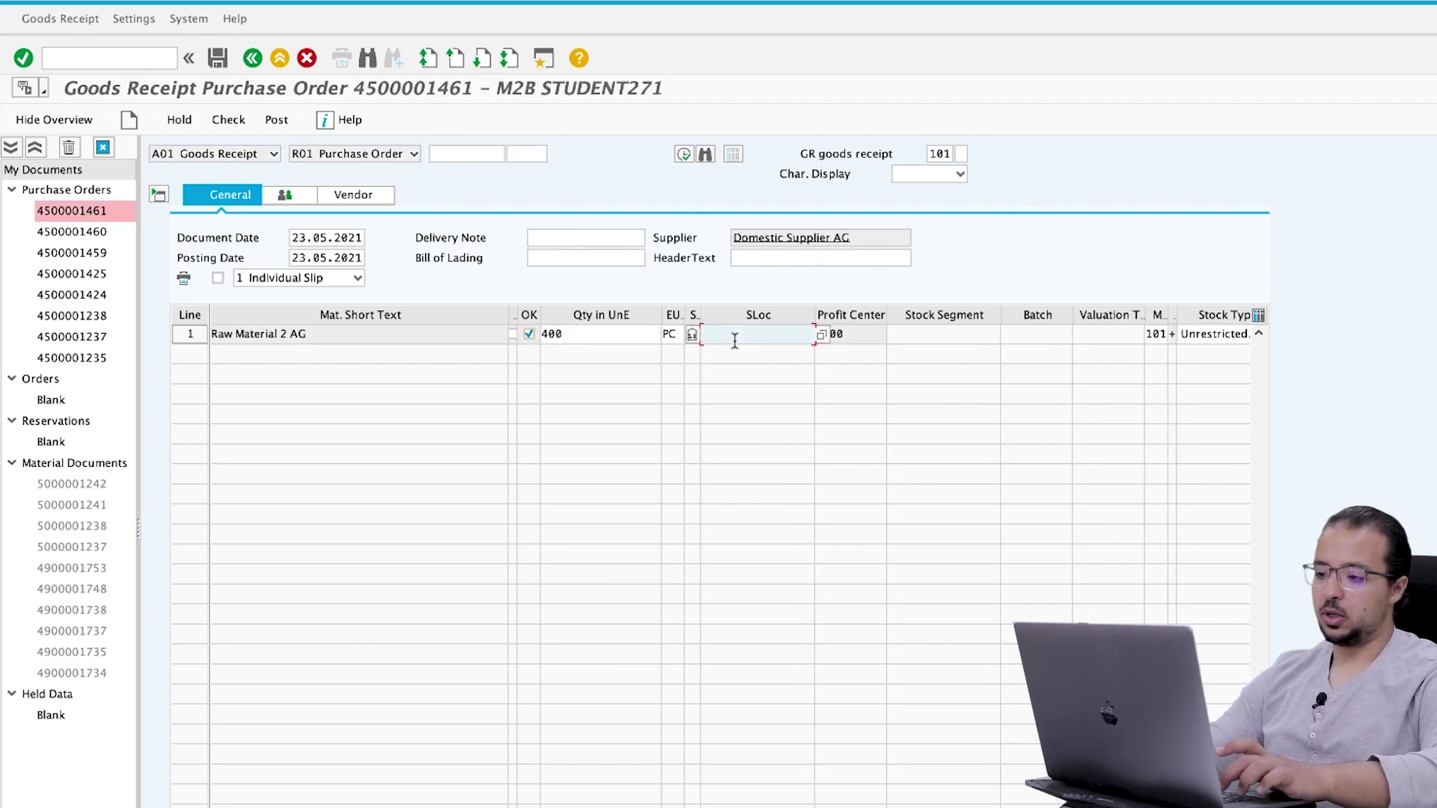
click(734, 337)
text(1)
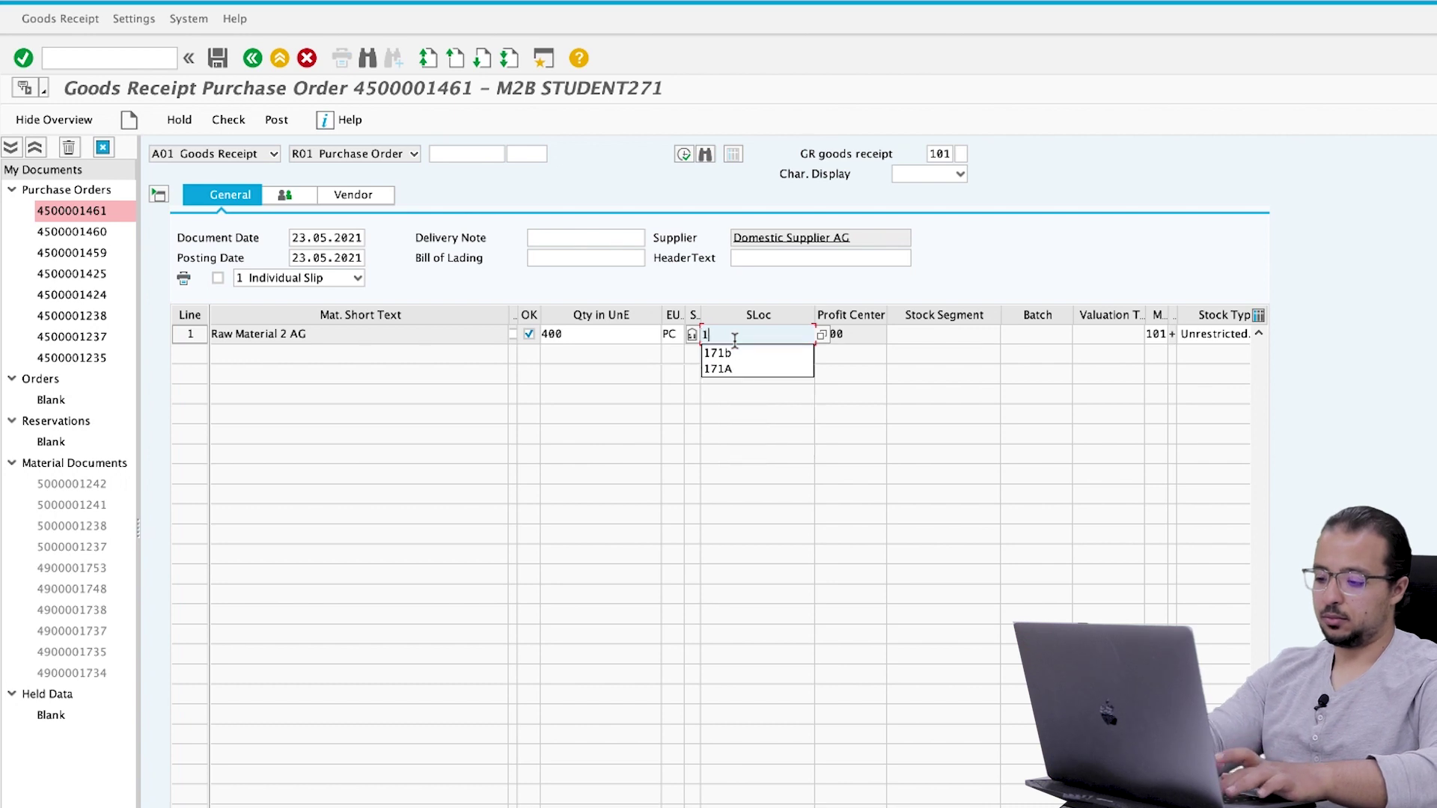
text(71b)
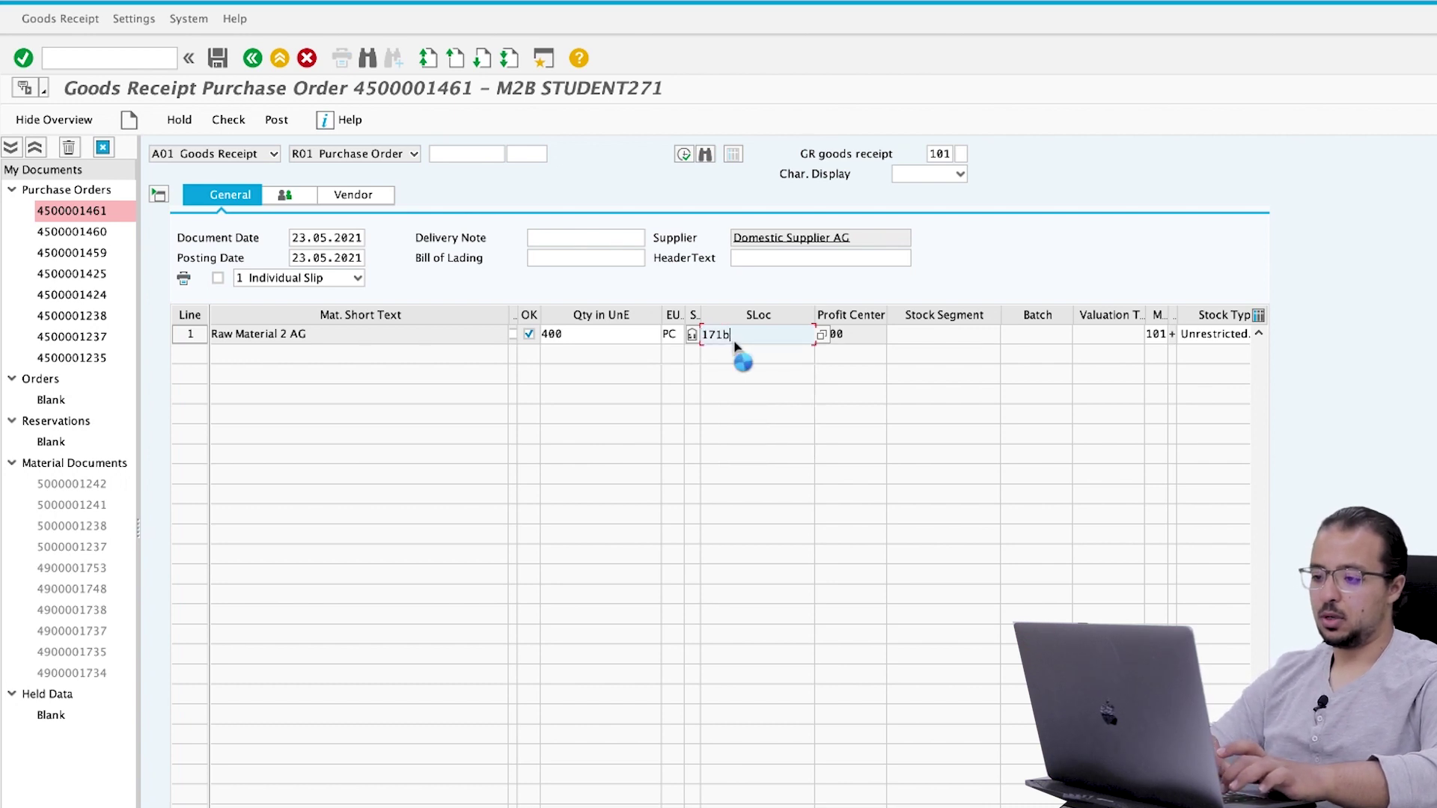
key(Return)
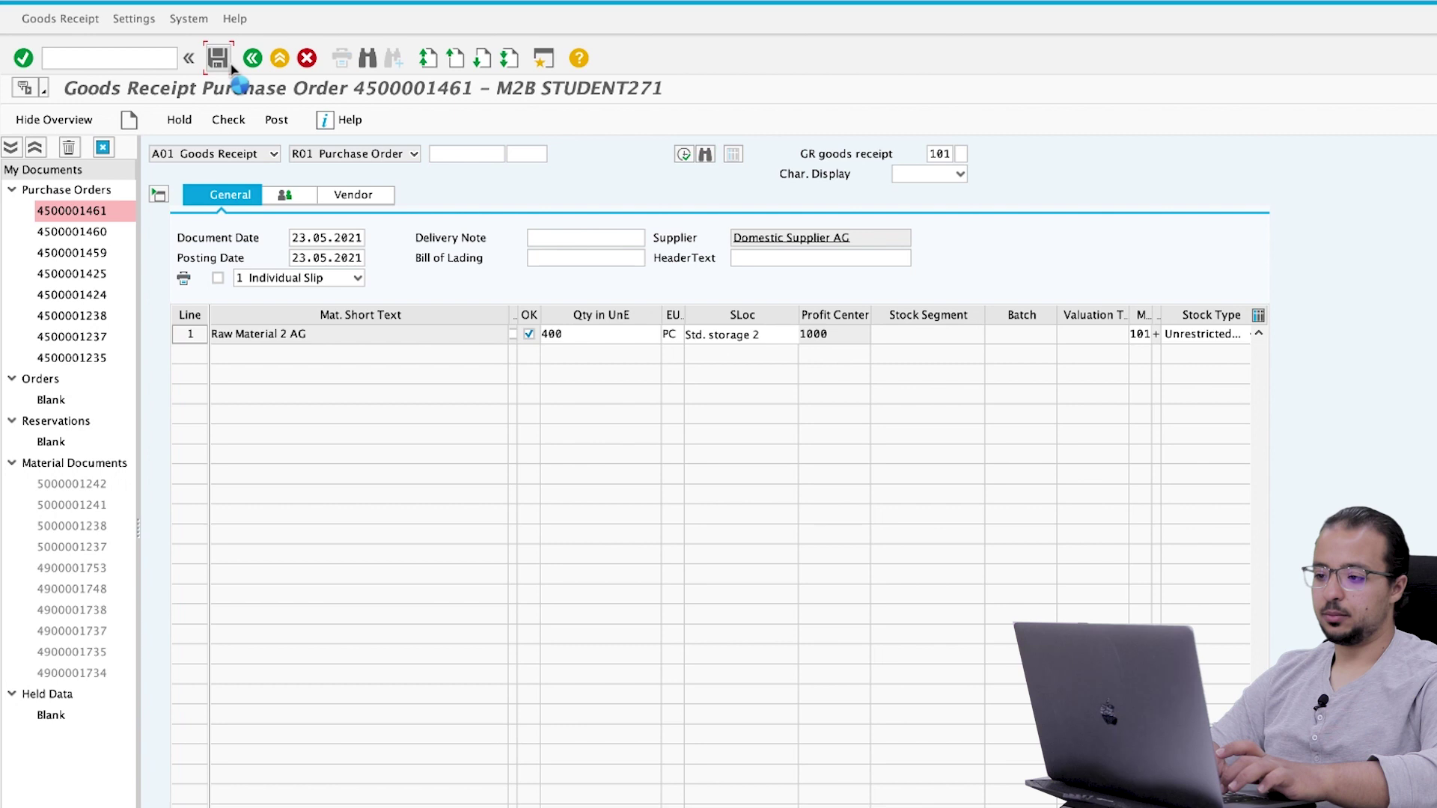
click(231, 67)
click(119, 58)
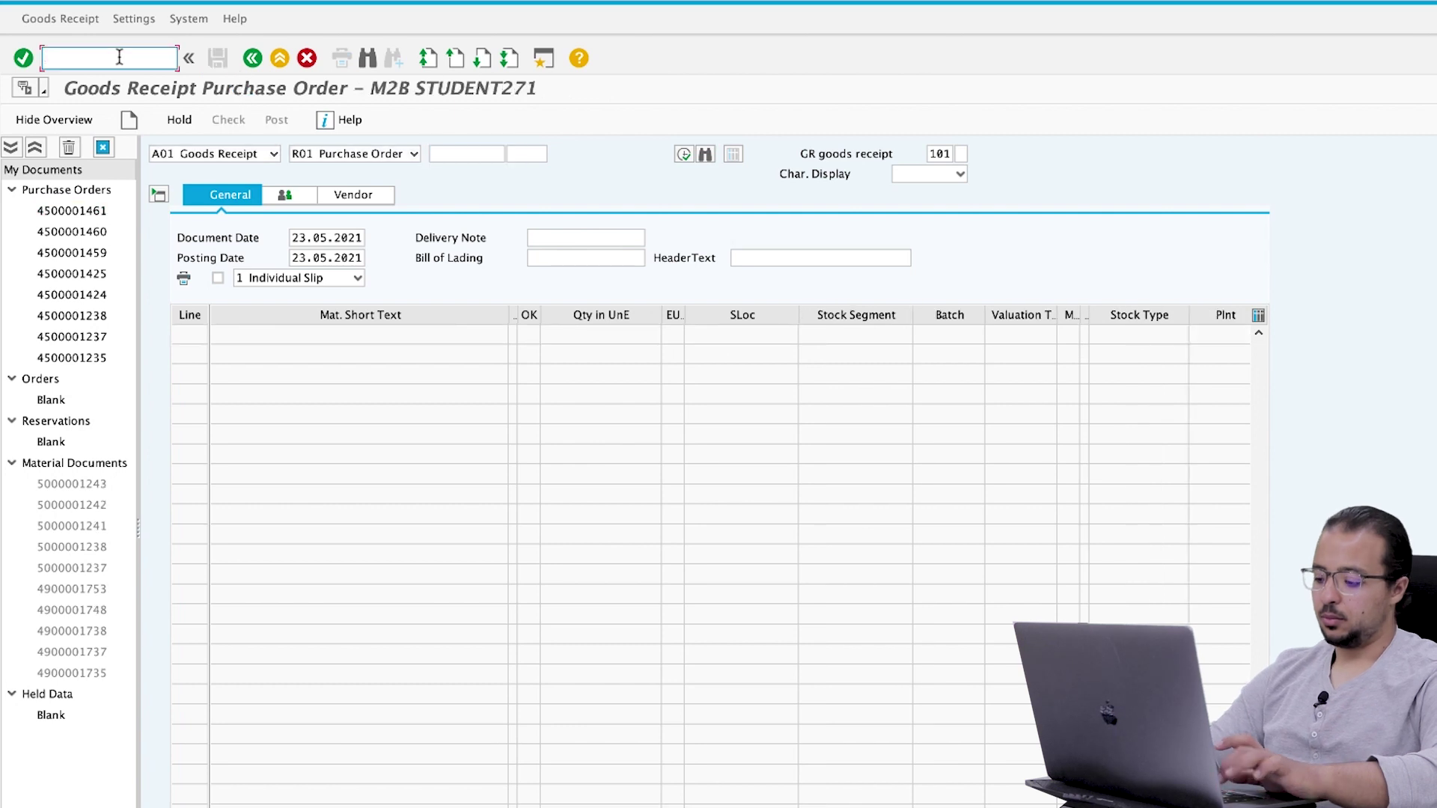
In MIRO, set invoice date 23.05.2021 and tax code I0
text(/nmiro)
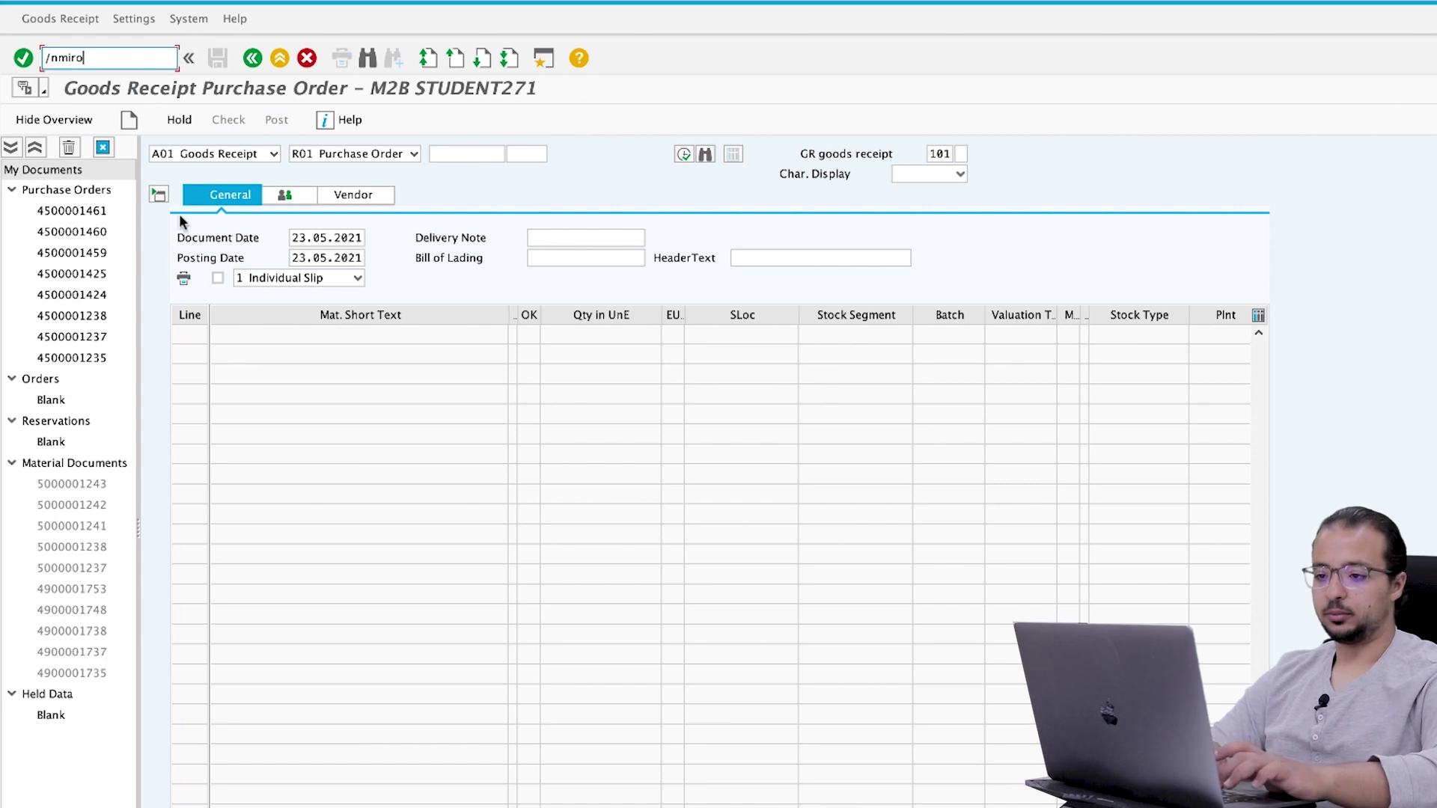
key(Return)
click(165, 236)
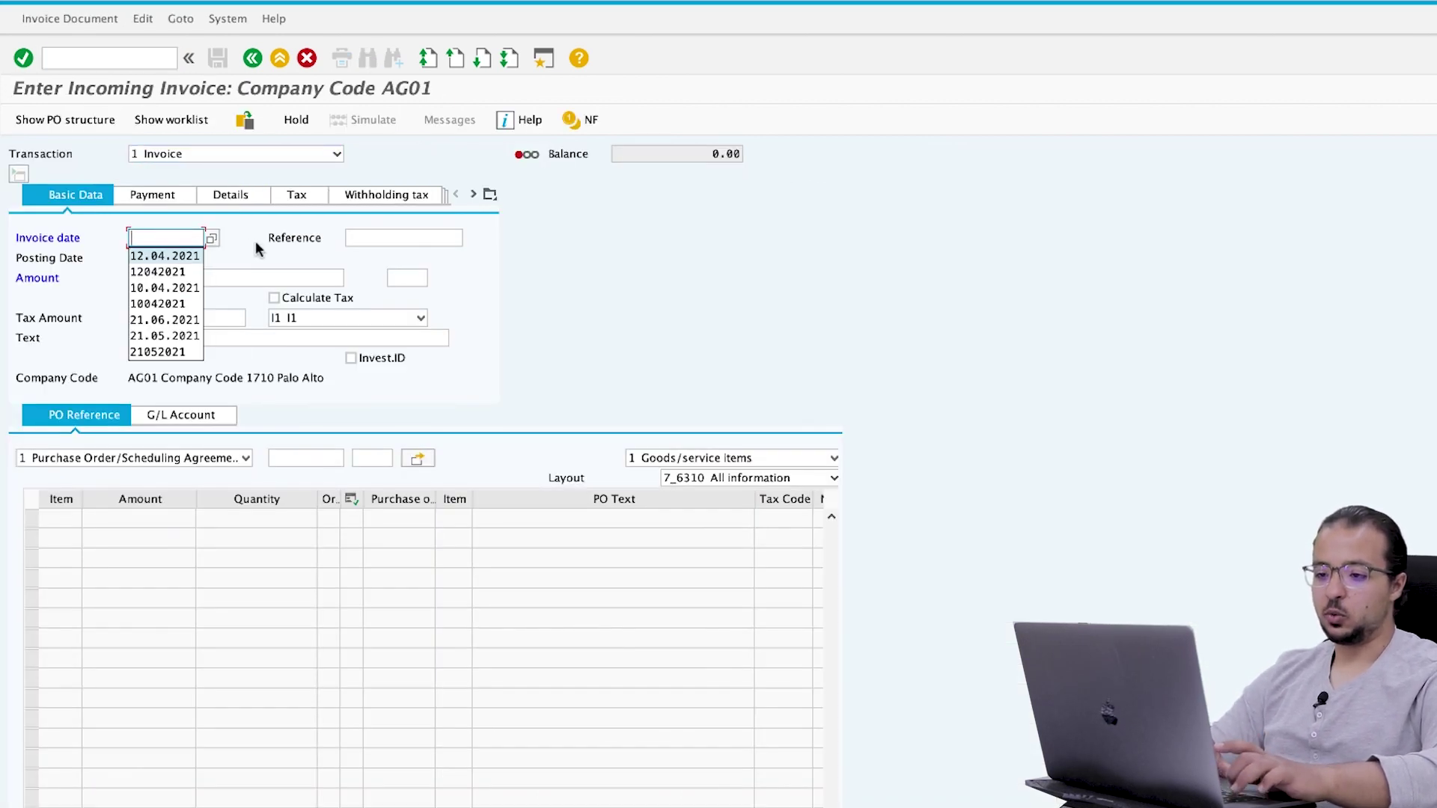
key(Escape)
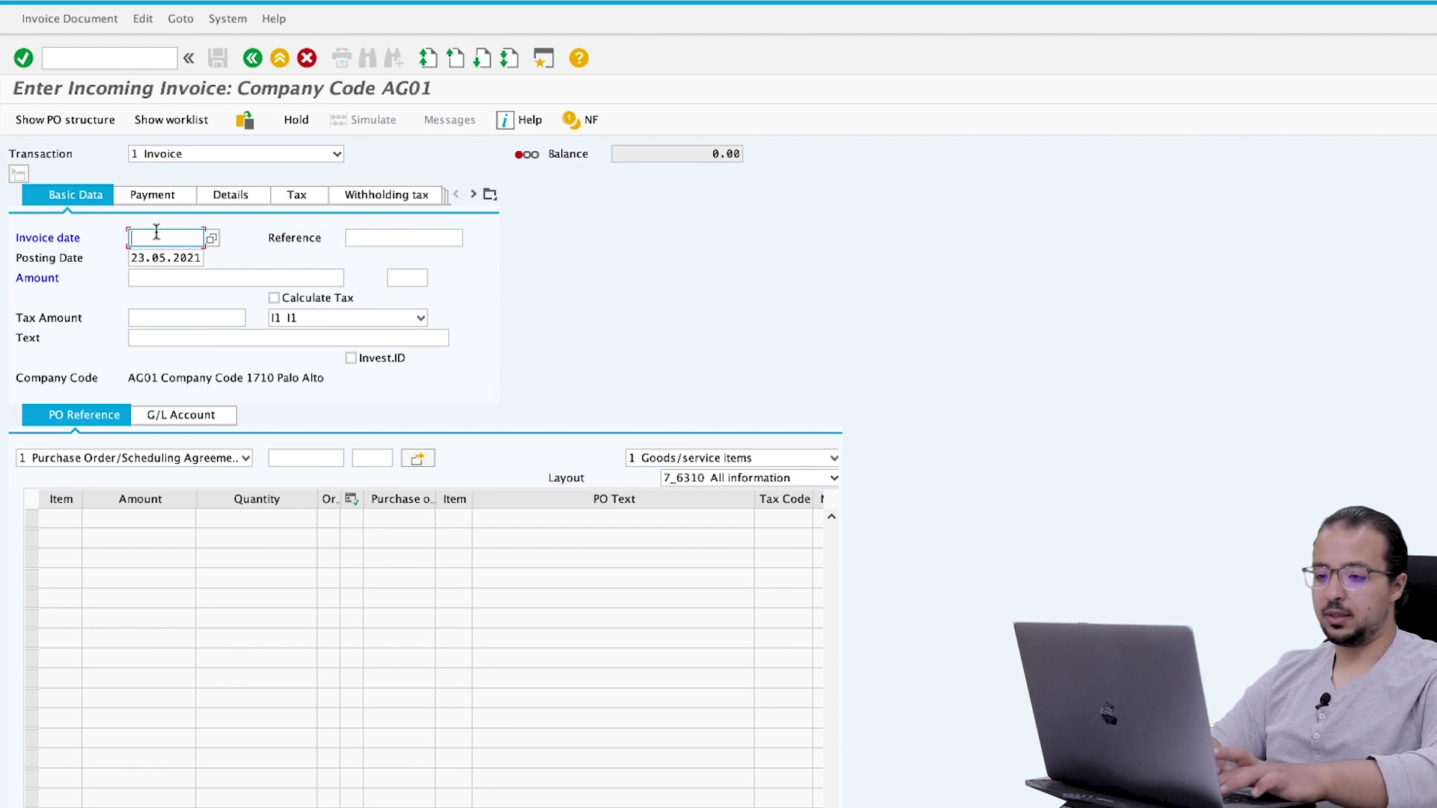
text(23.)
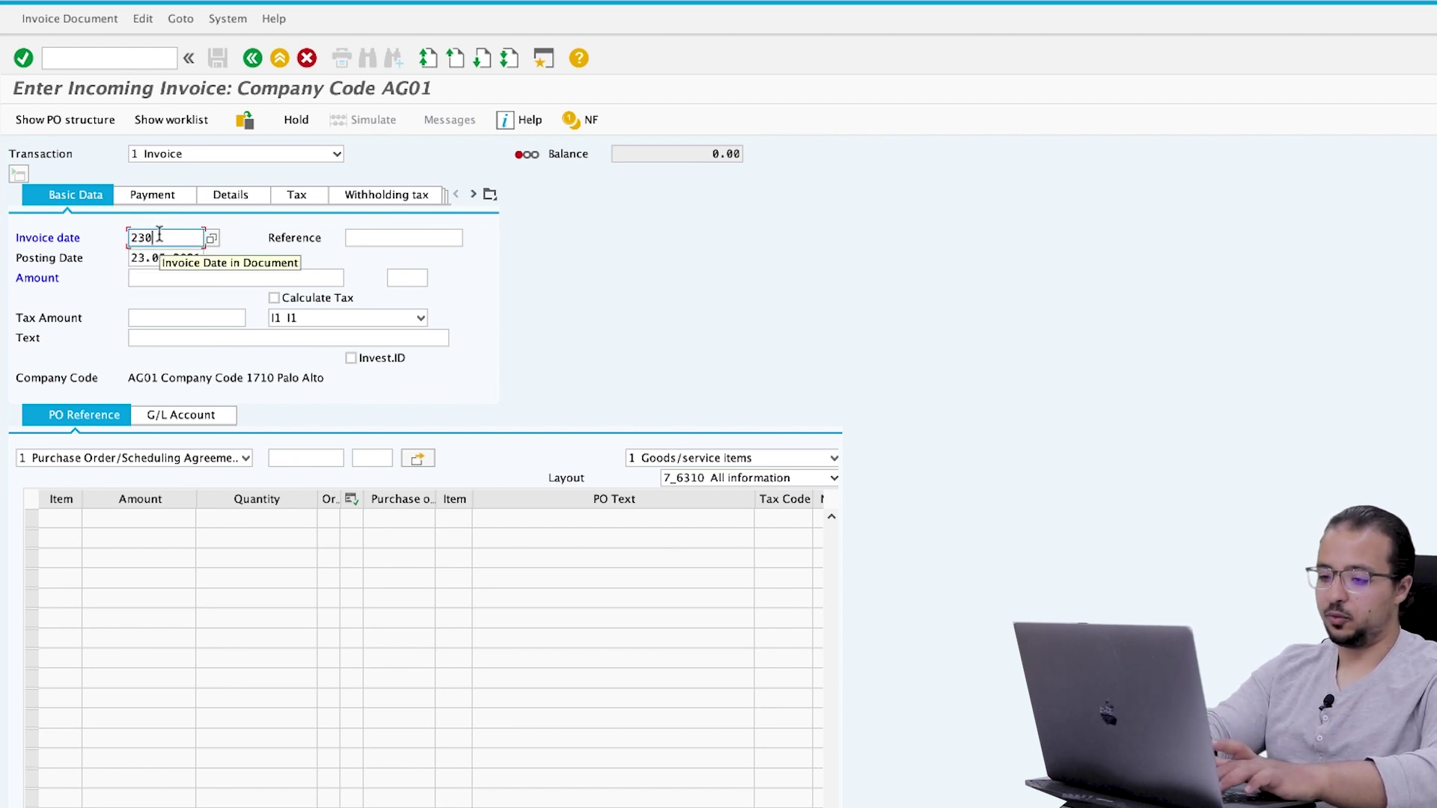
text(05.2021)
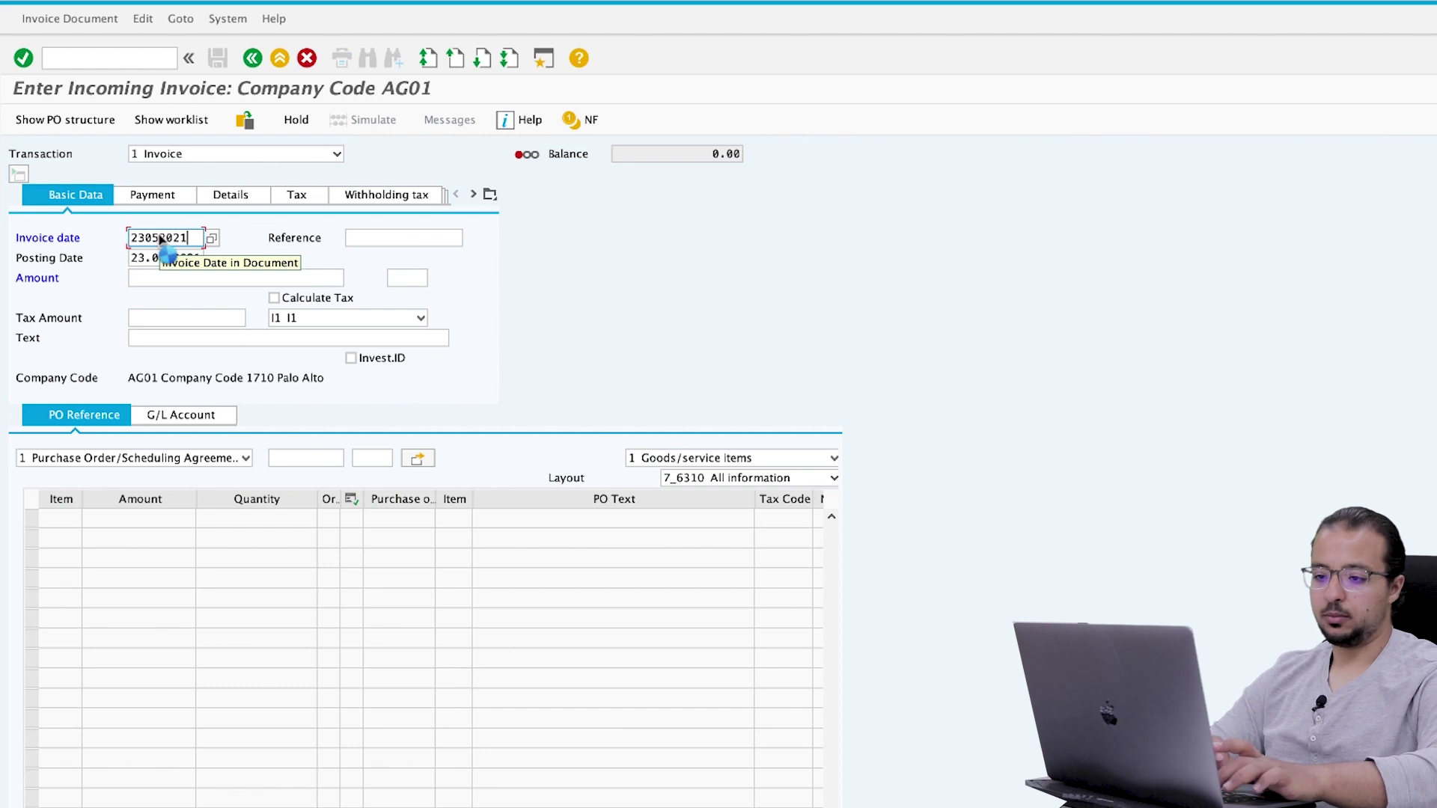
key(Return)
click(378, 314)
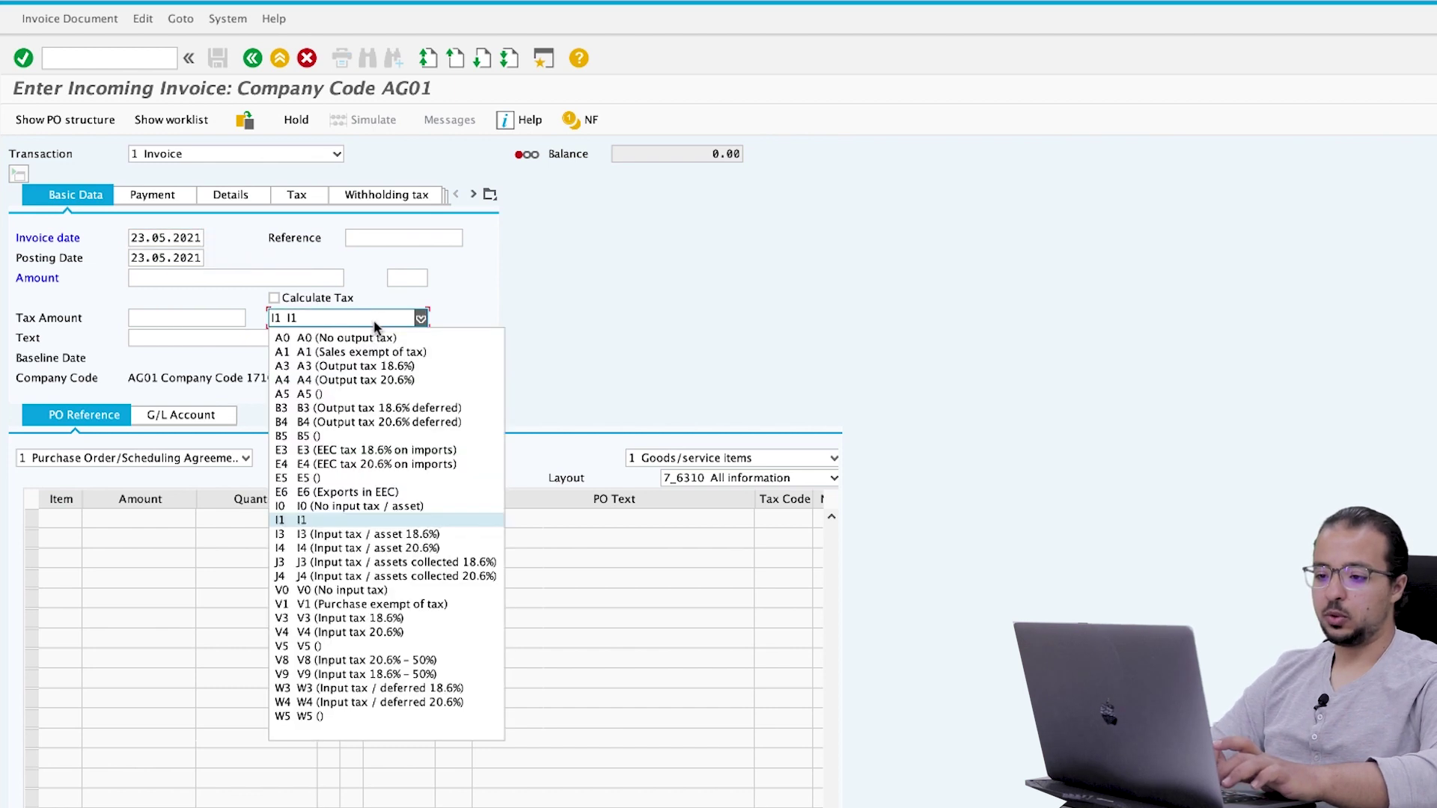
click(335, 504)
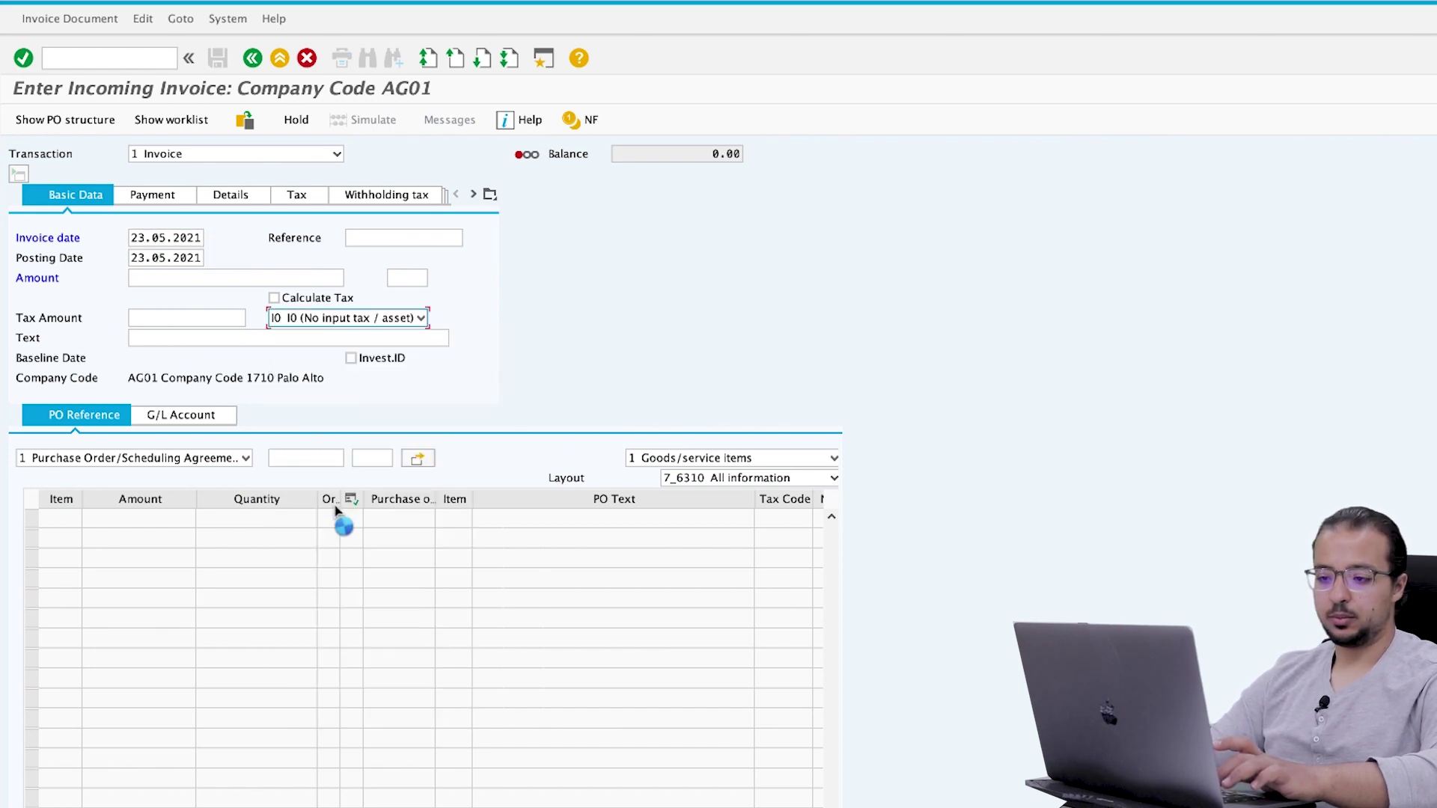
click(306, 461)
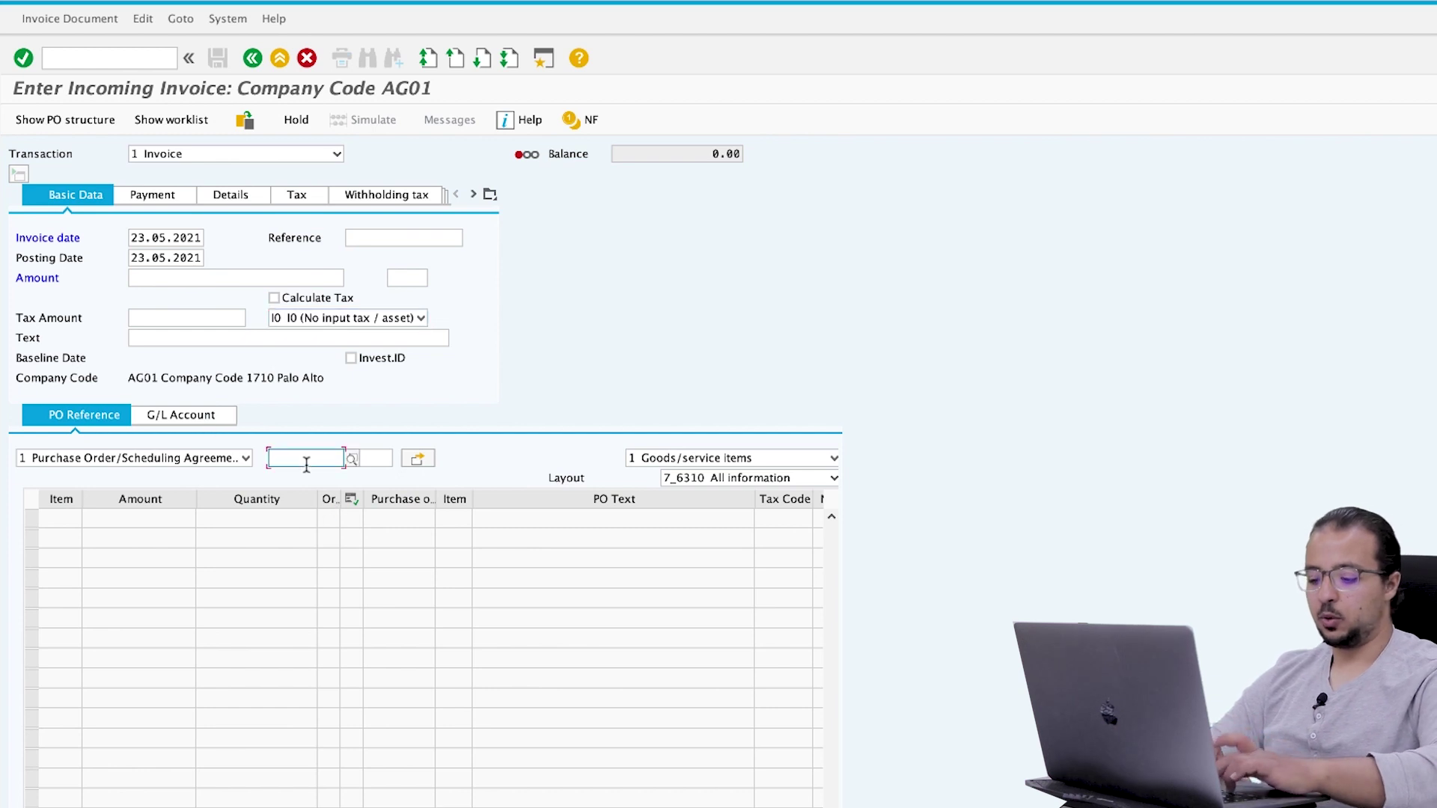
key(ctrl+v)
key(Return)
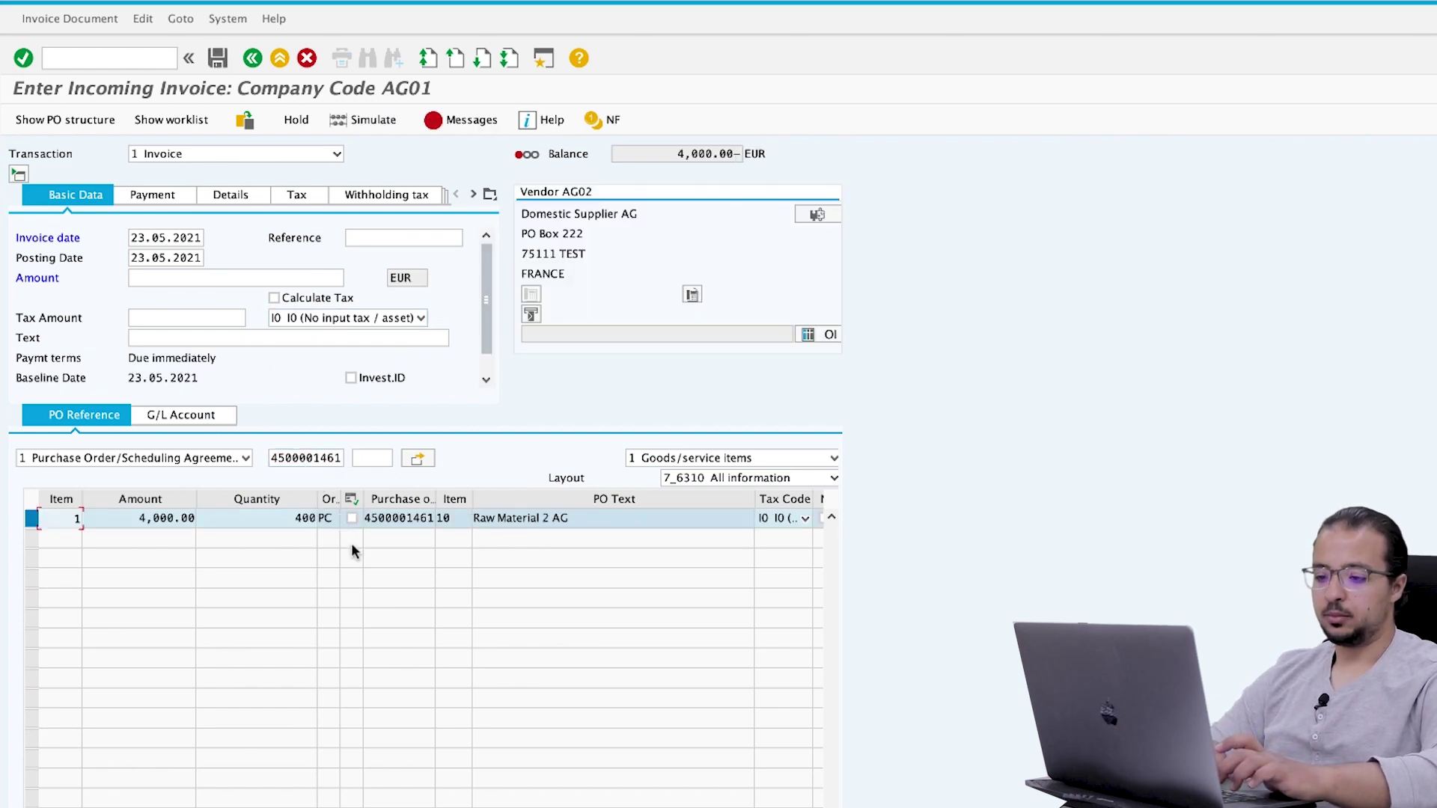
click(175, 277)
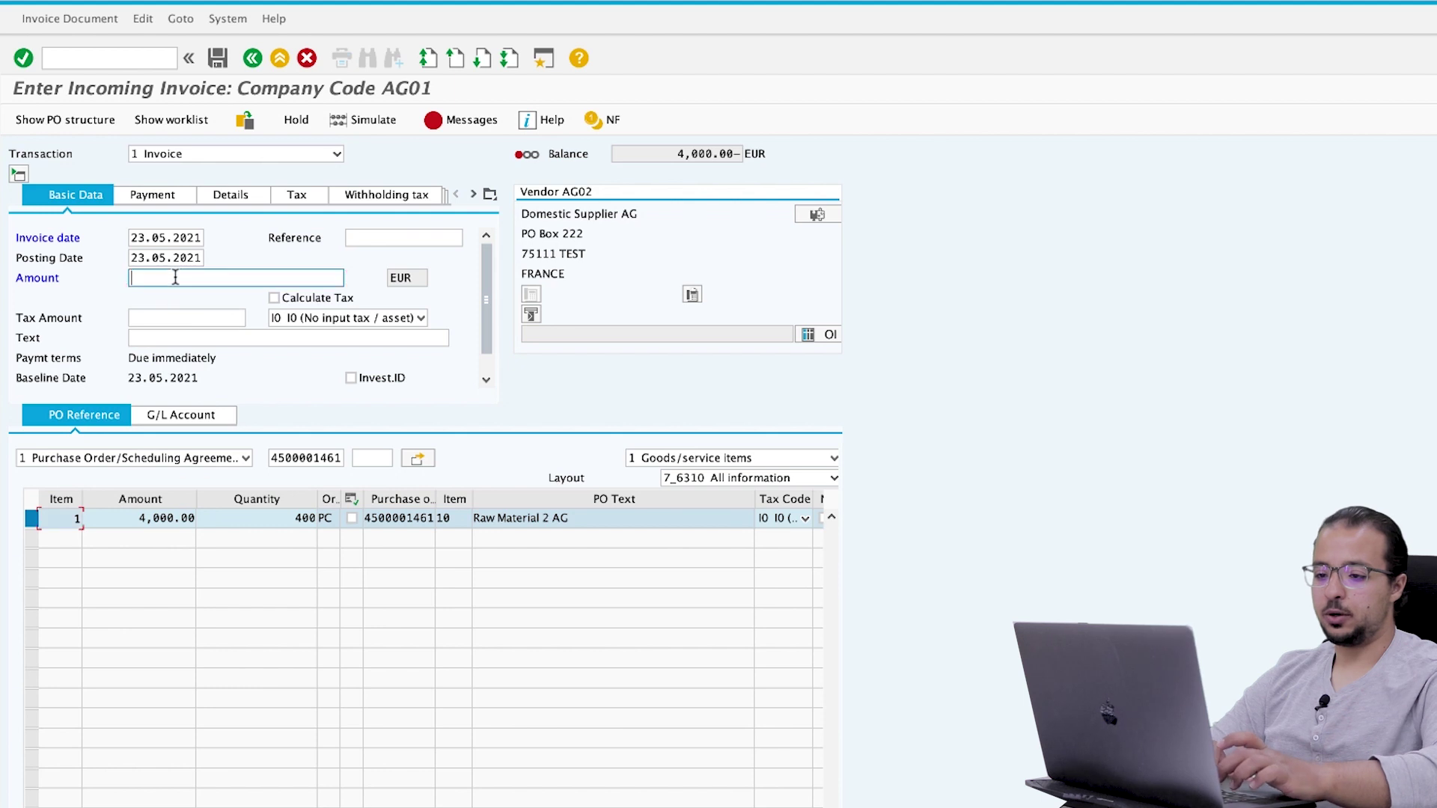
text(4,000)
key(Return)
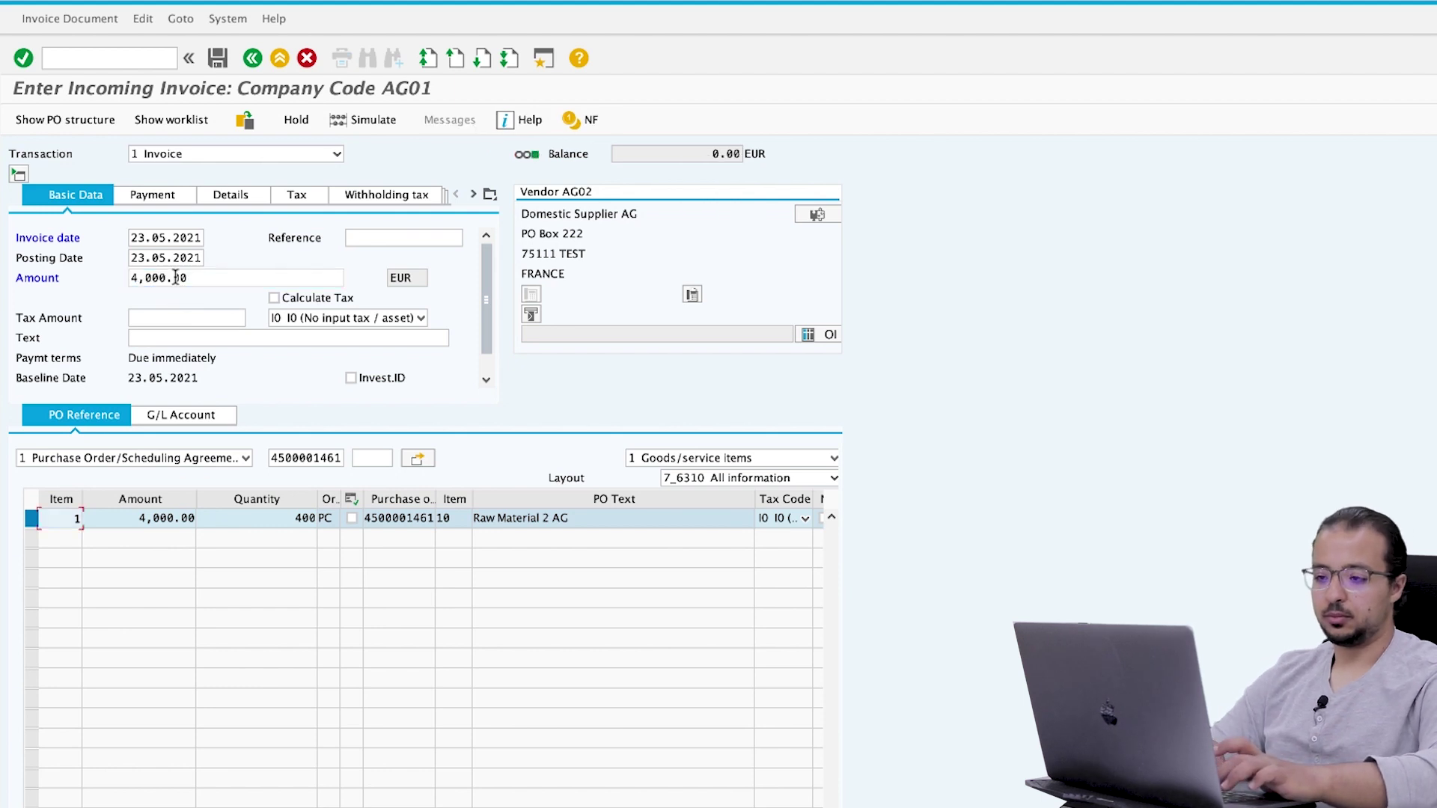
click(218, 57)
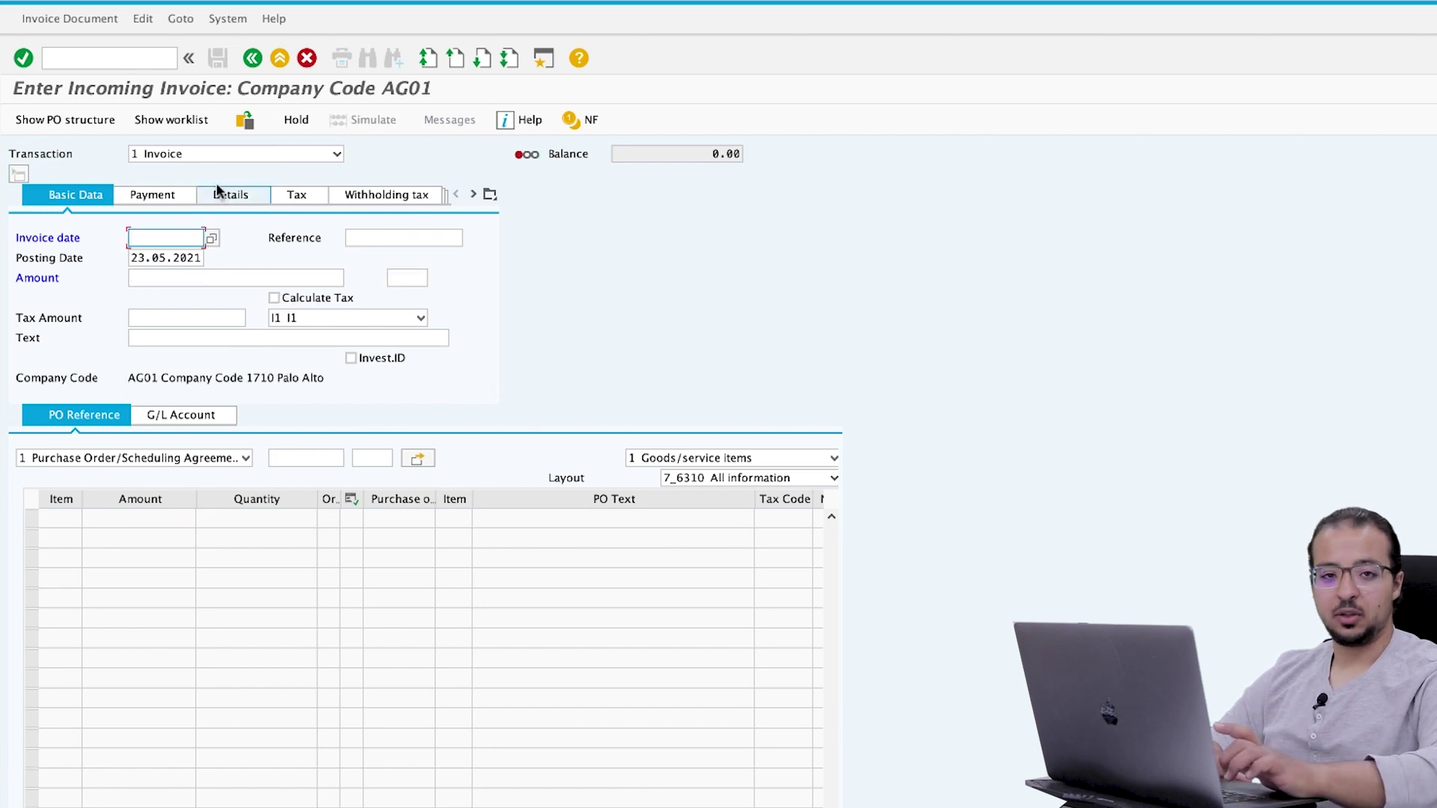
click(281, 59)
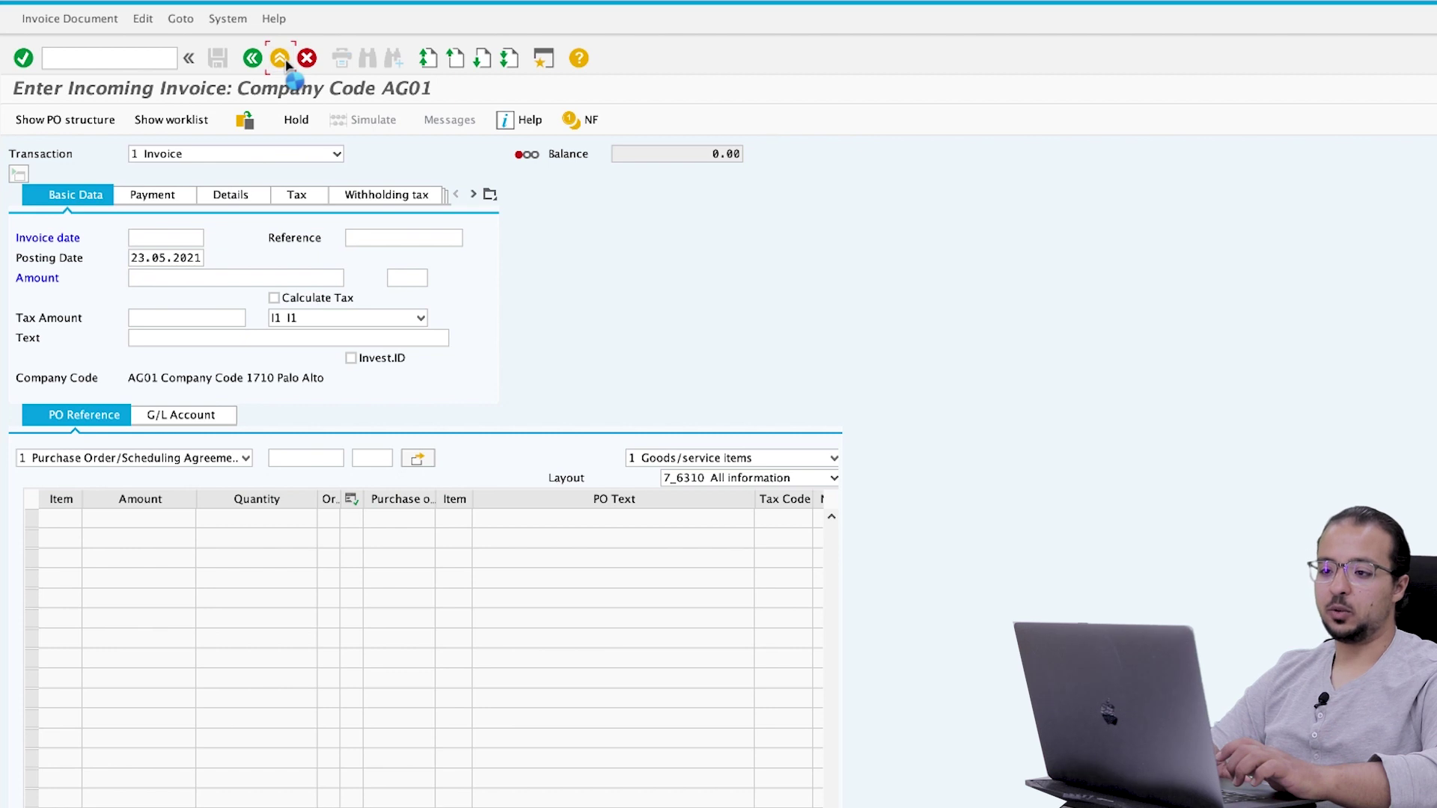
scroll(182, 776, down, 2)
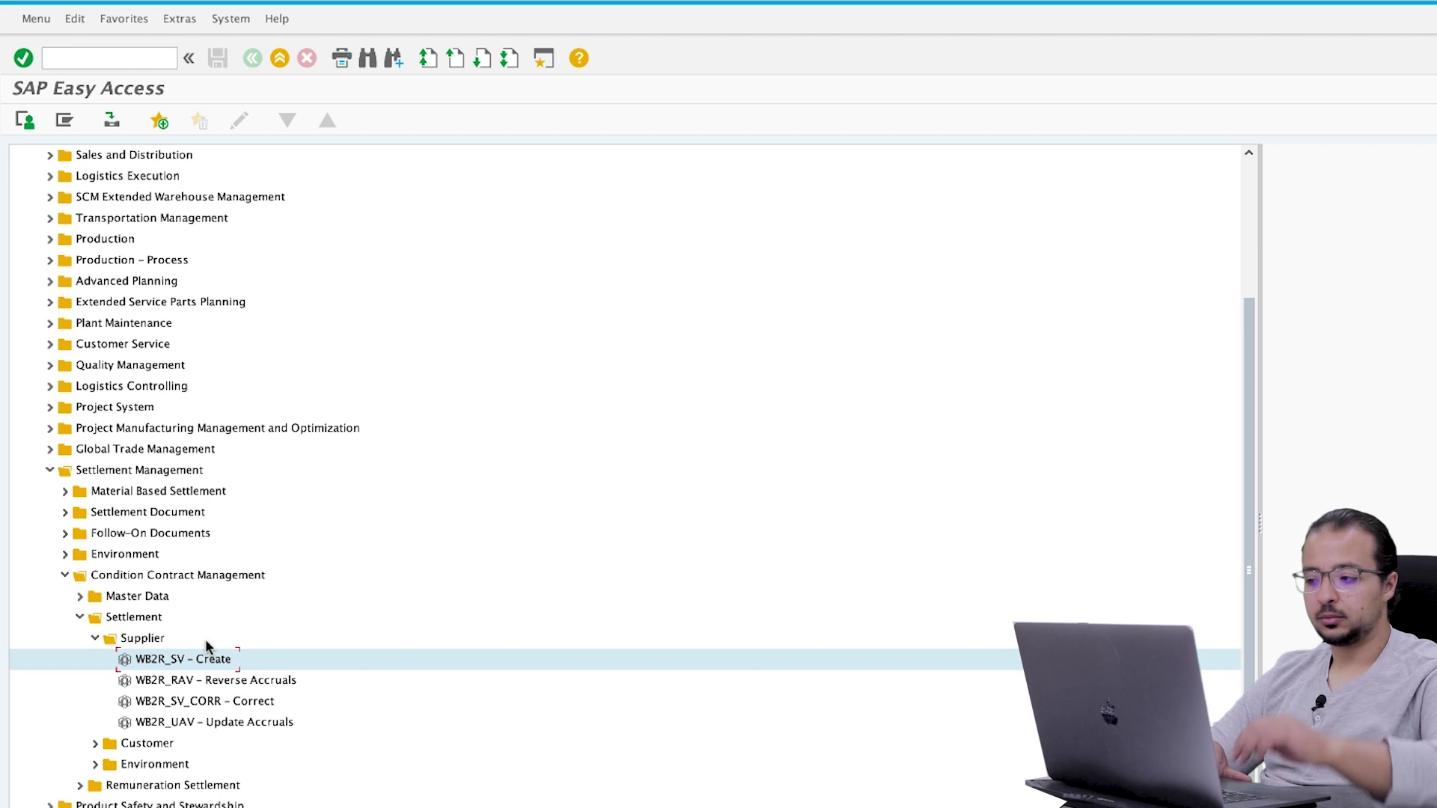
scroll(208, 644, up, 1)
scroll(208, 645, down, 2)
scroll(209, 645, up, 1)
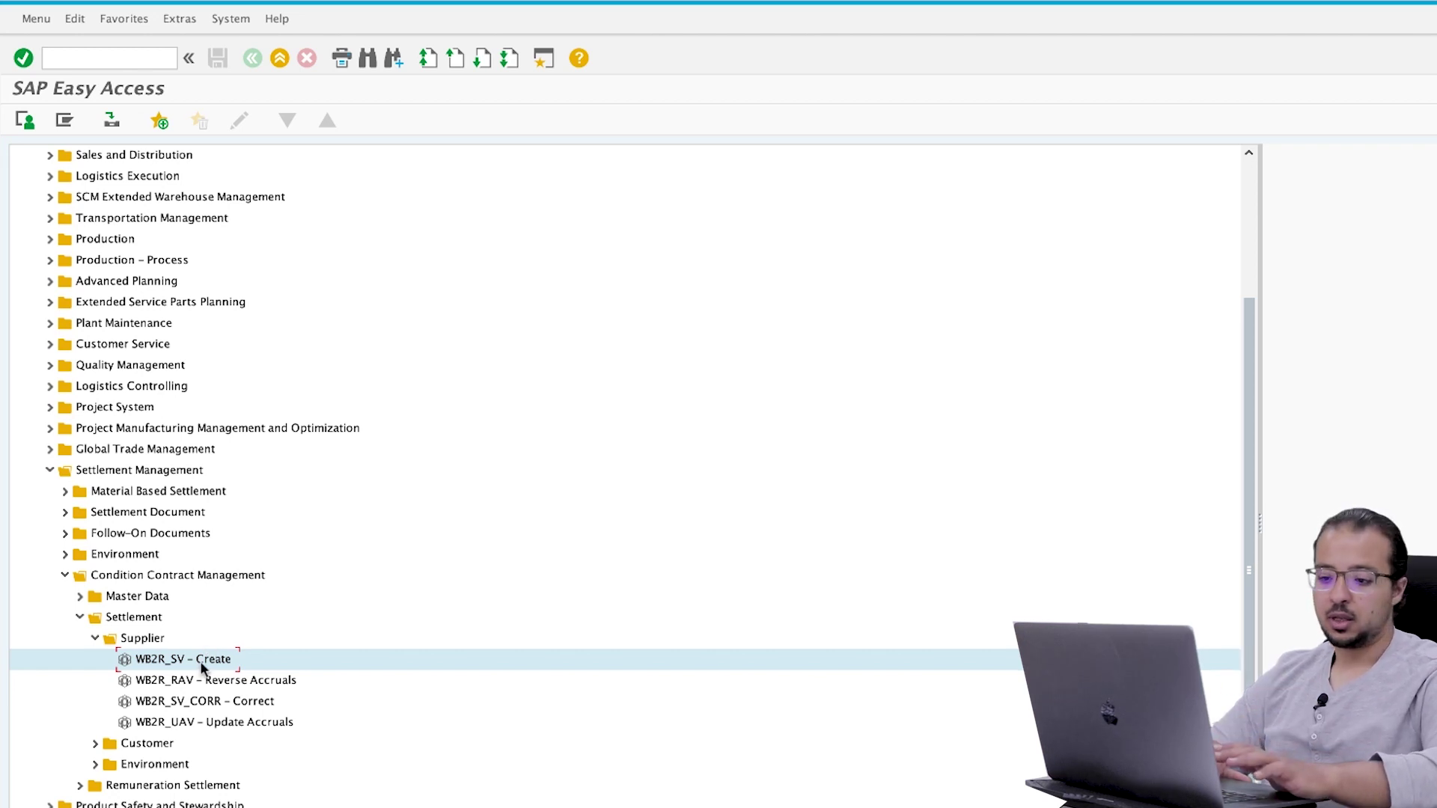
double_click(202, 660)
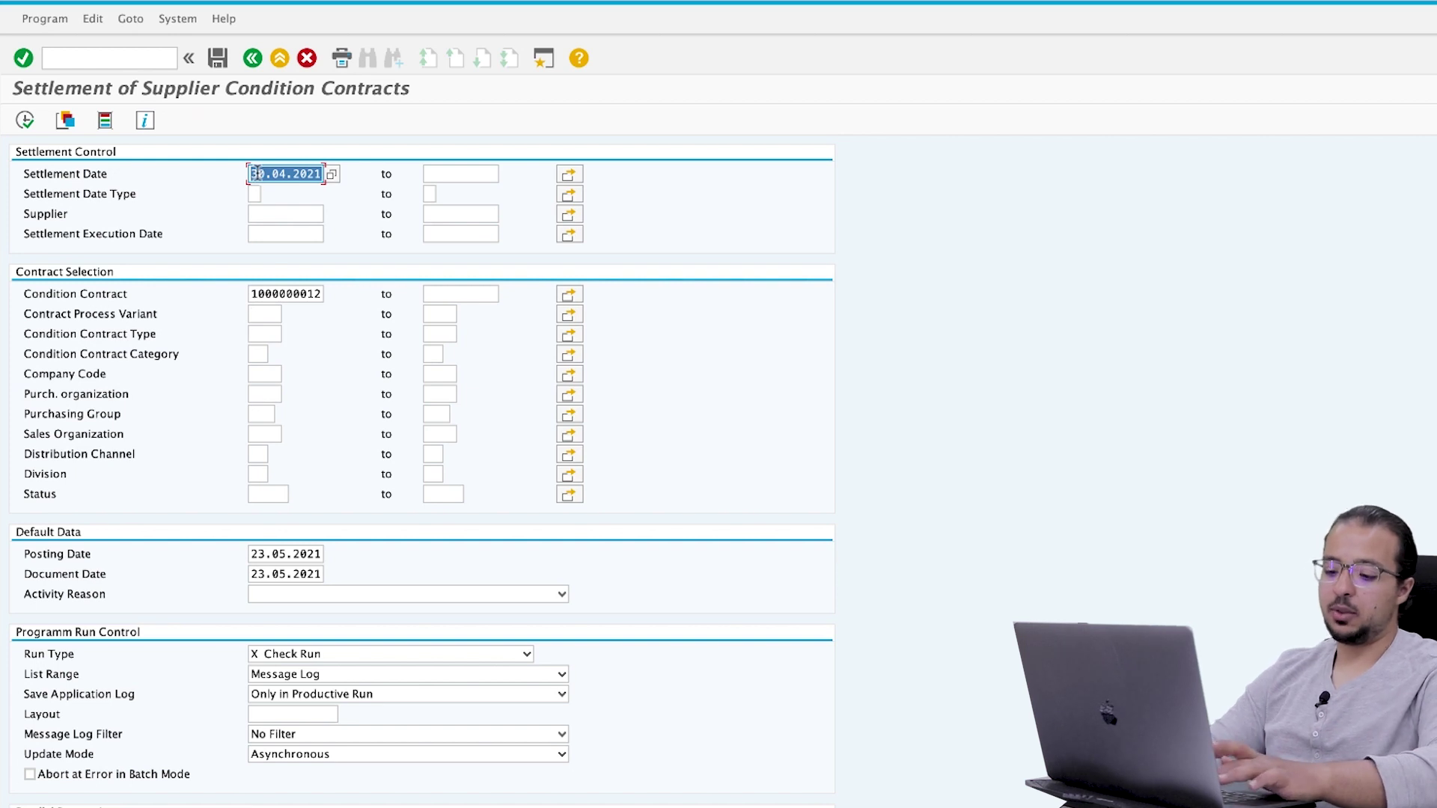
Set settlement date 31.05.2021 and list range 2 List Output Header and Item Data
text(31.05.2021)
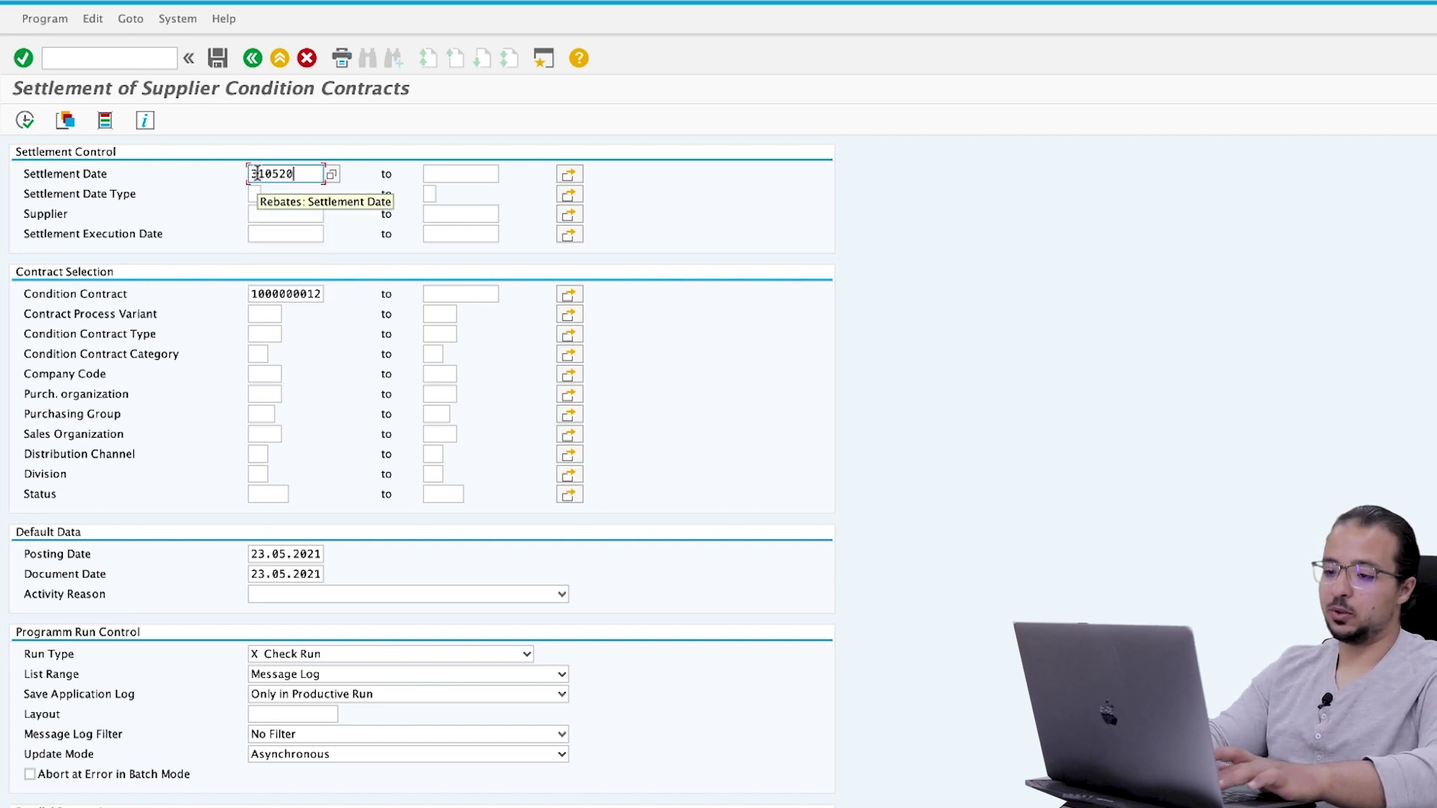
key(Return)
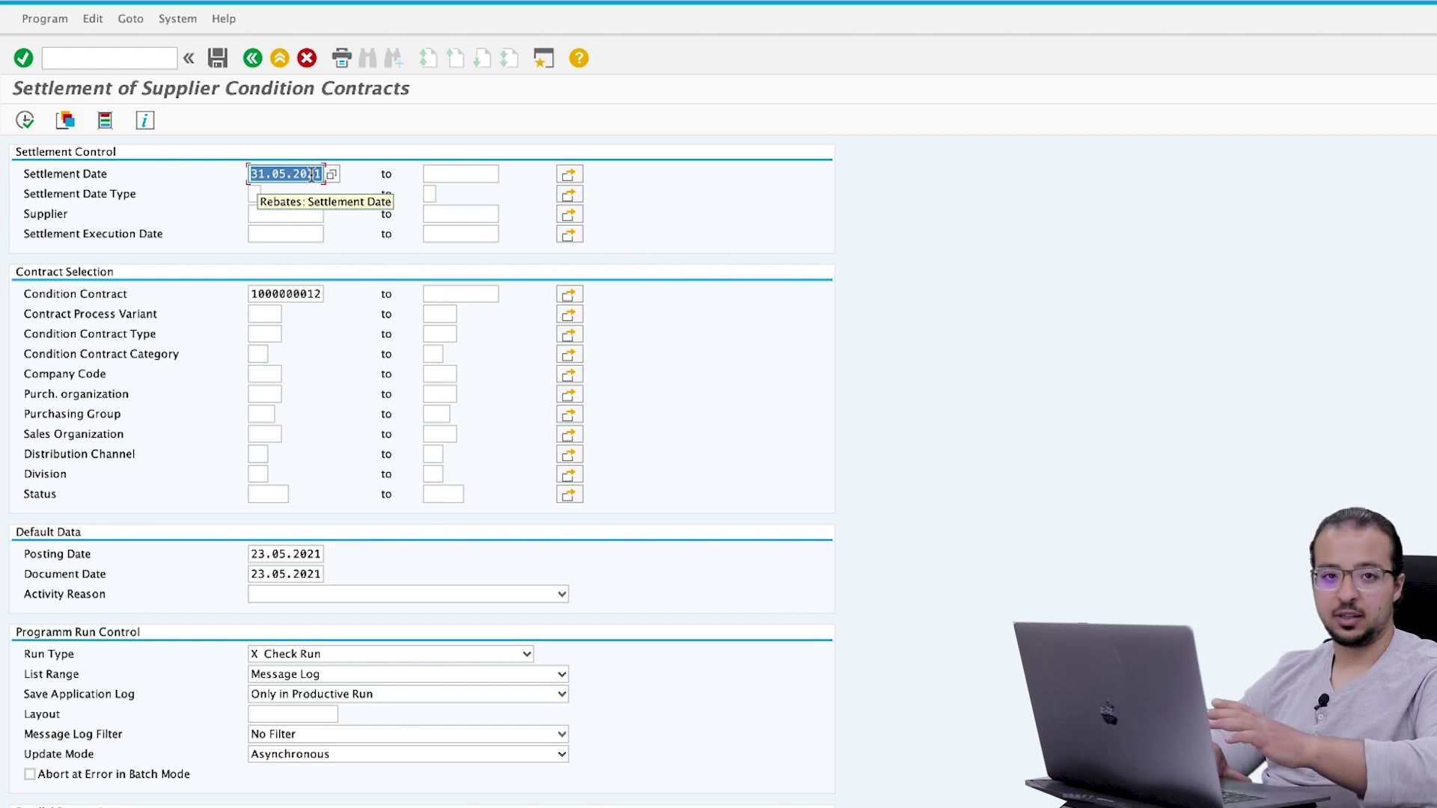
scroll(304, 578, down, 3)
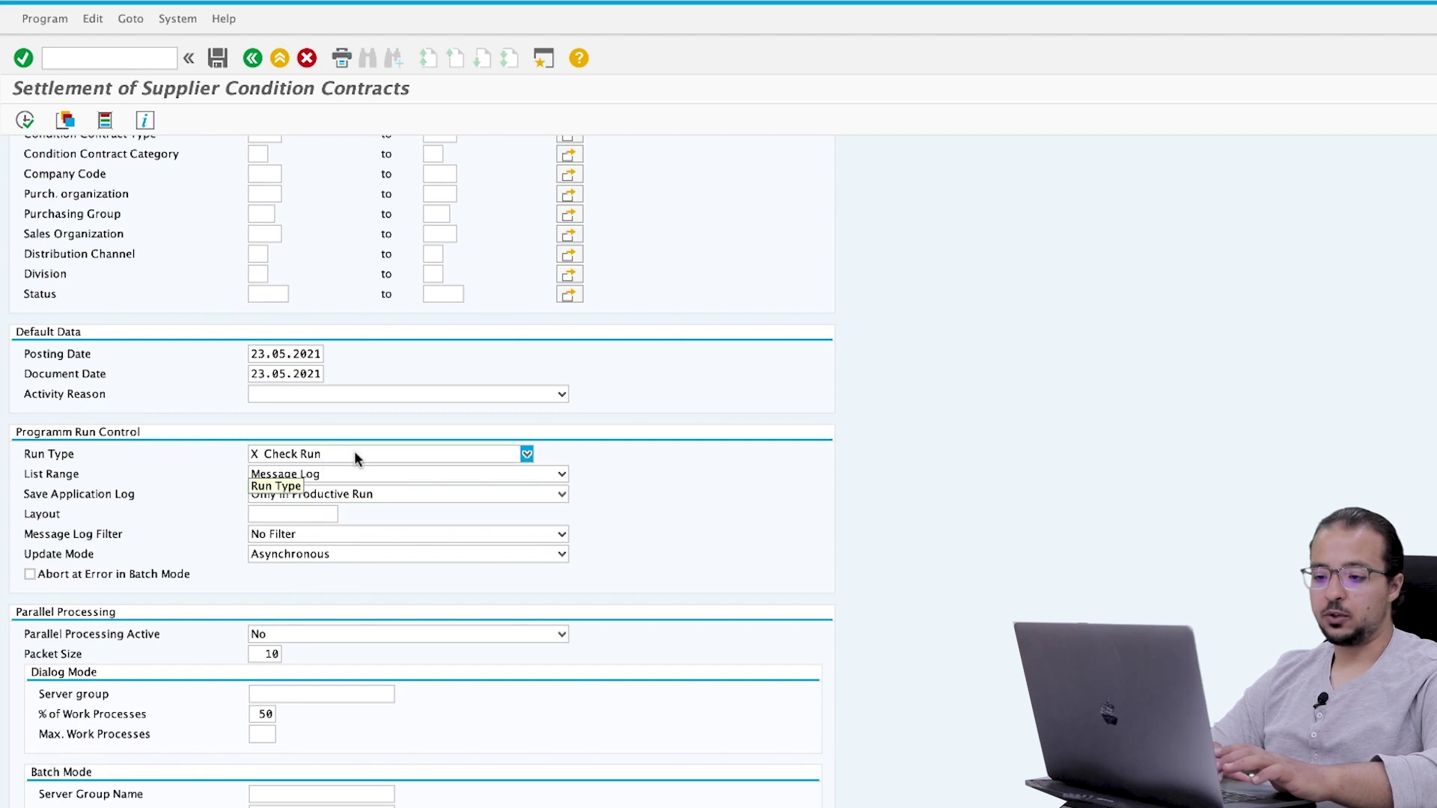
click(354, 474)
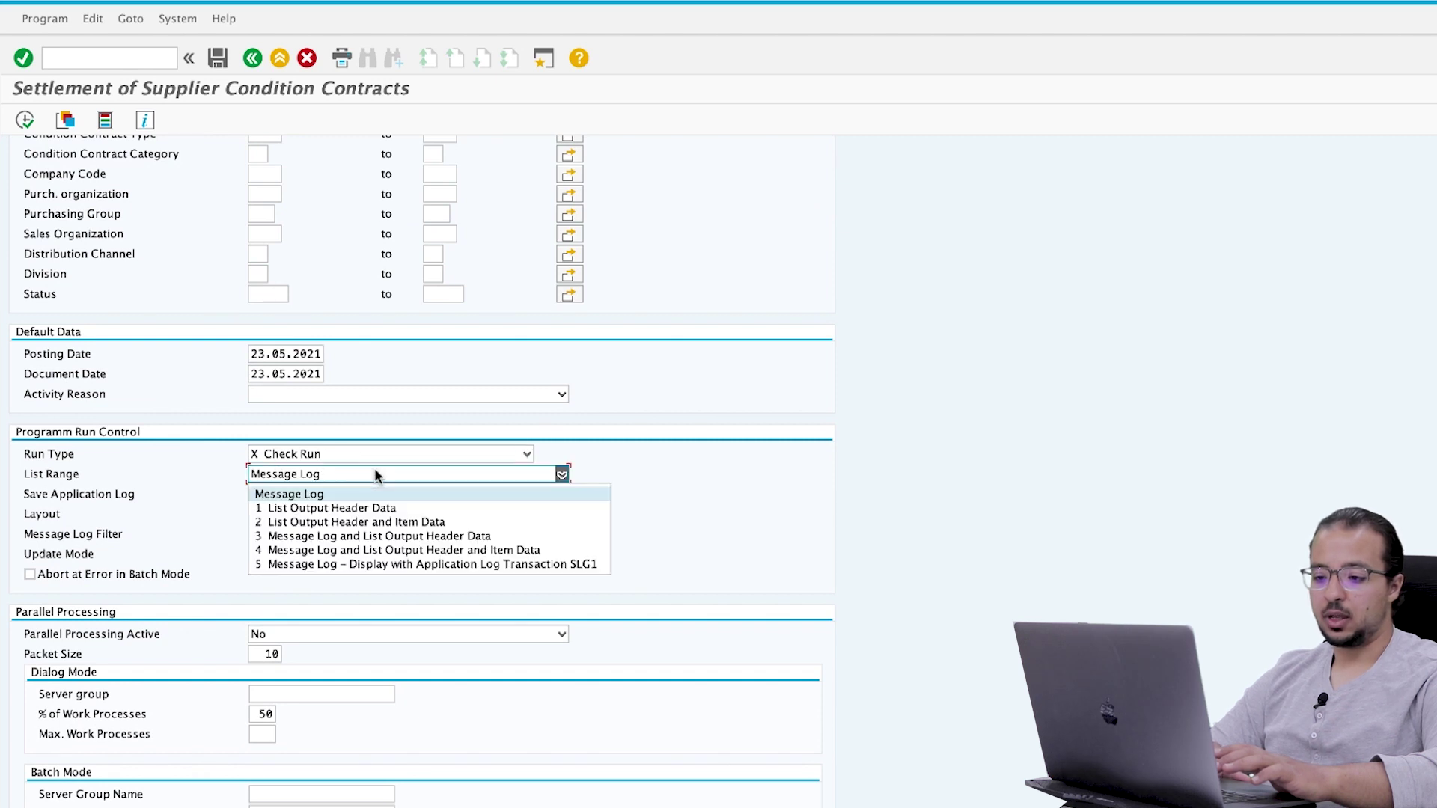
click(324, 522)
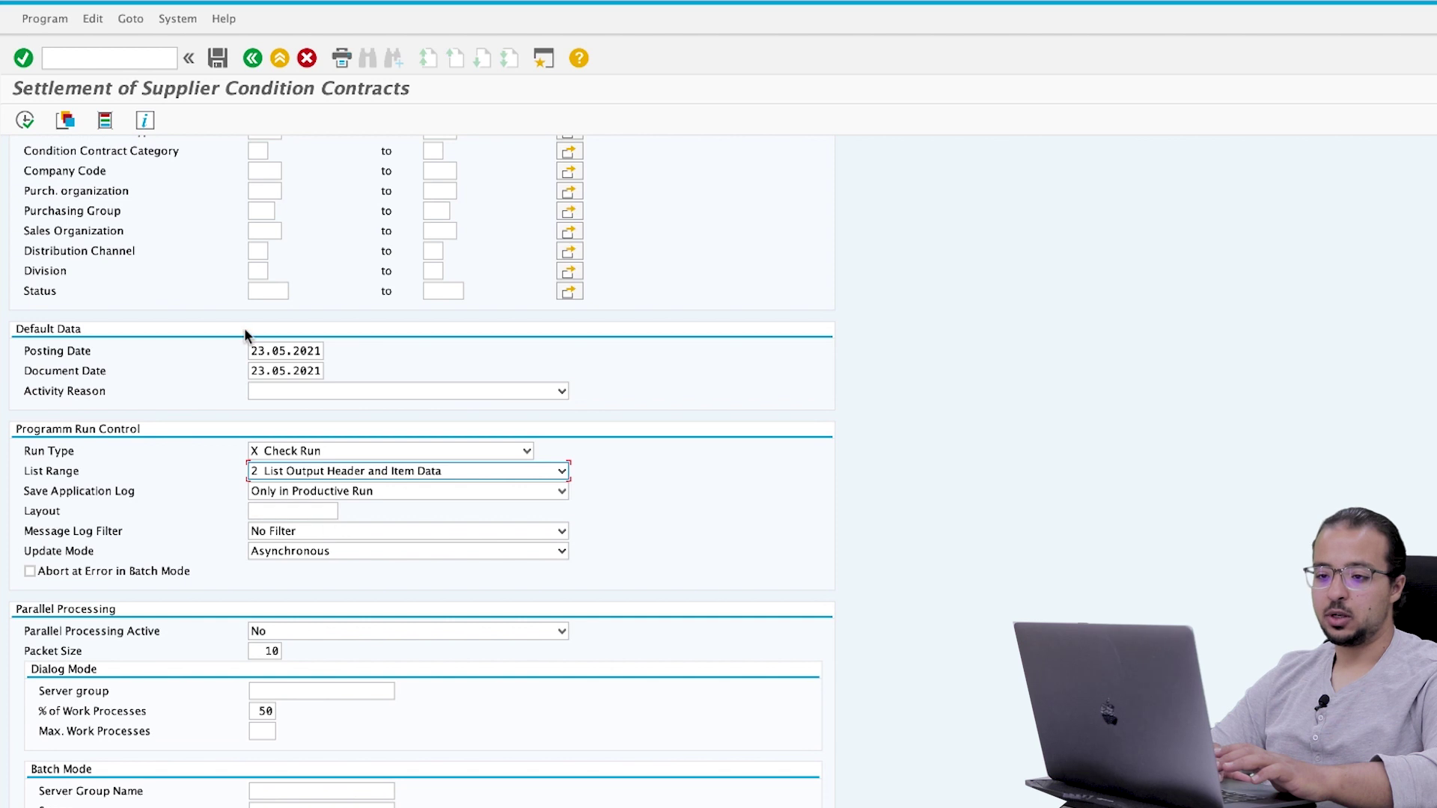
scroll(160, 269, up, 3)
drag(244, 295, 324, 294)
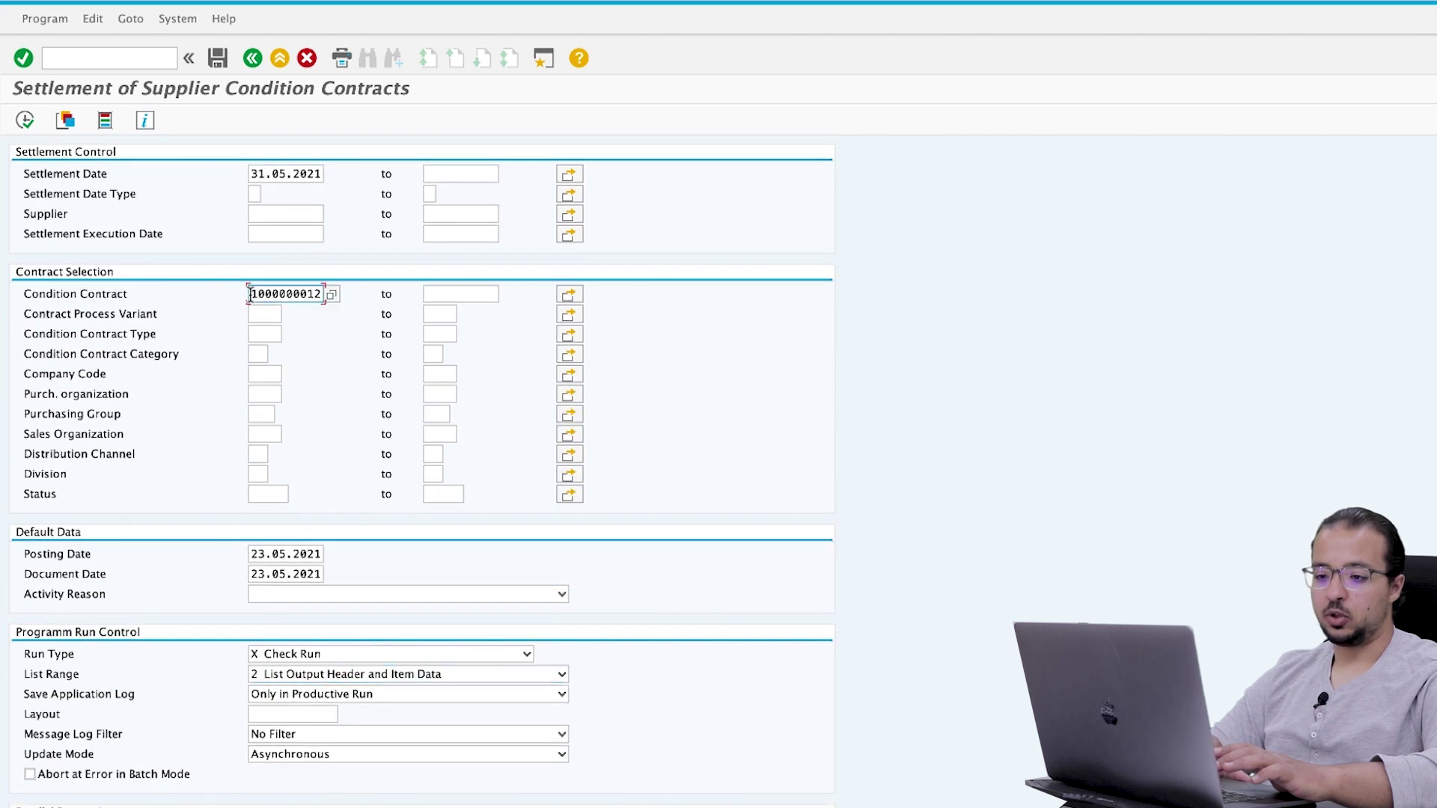
Execute the check run, acknowledge the 350.00 EUR rebate result, and return to selection
click(25, 121)
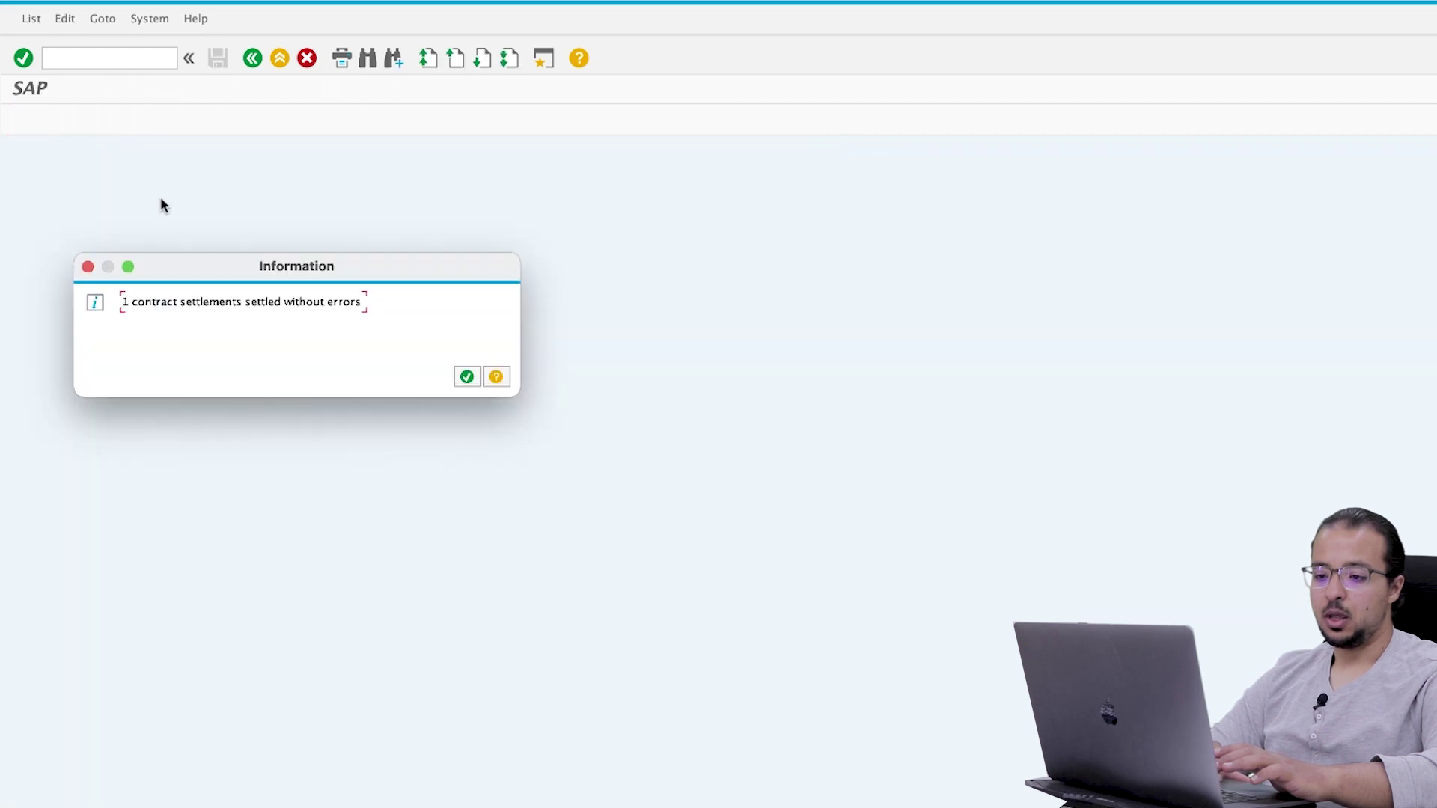
click(466, 377)
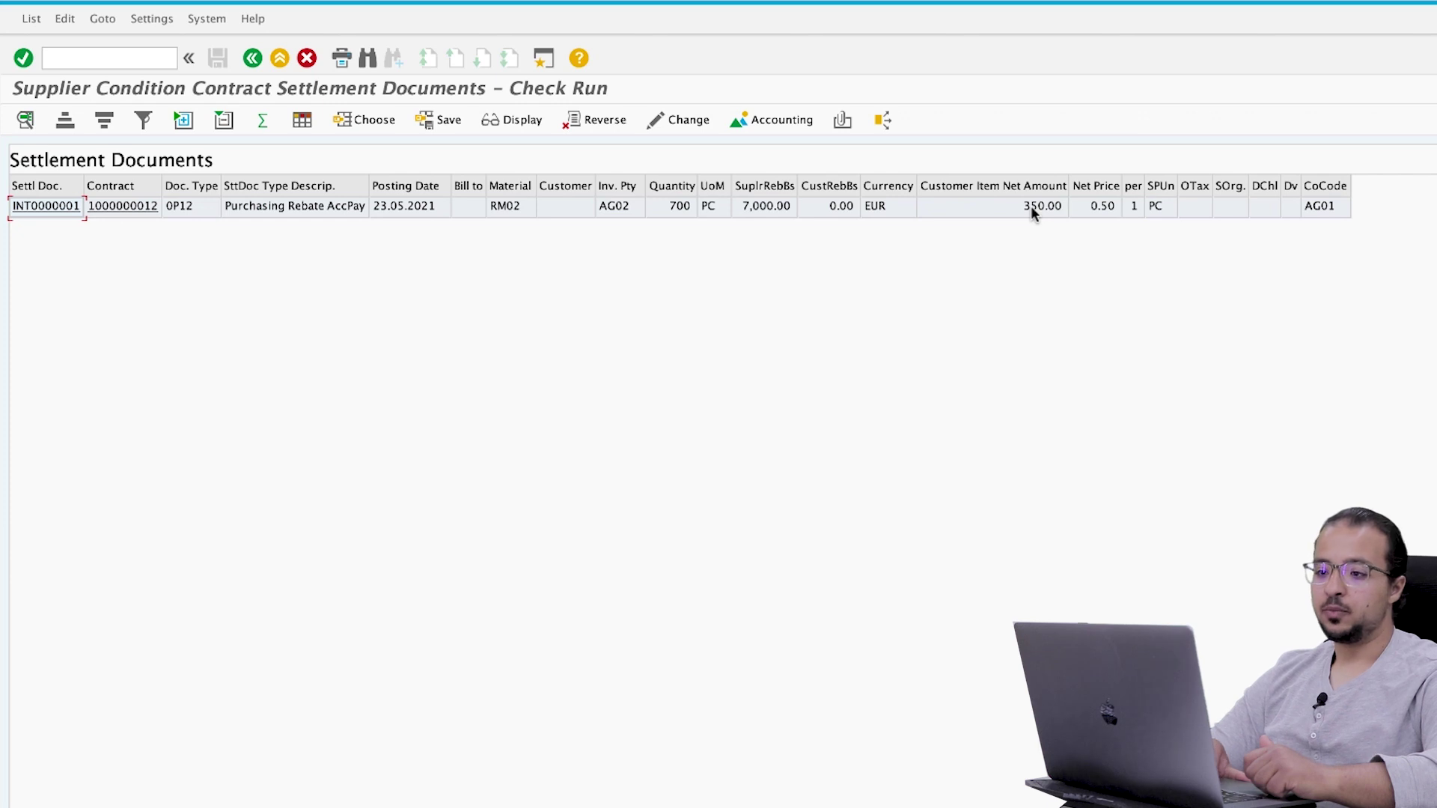
click(253, 58)
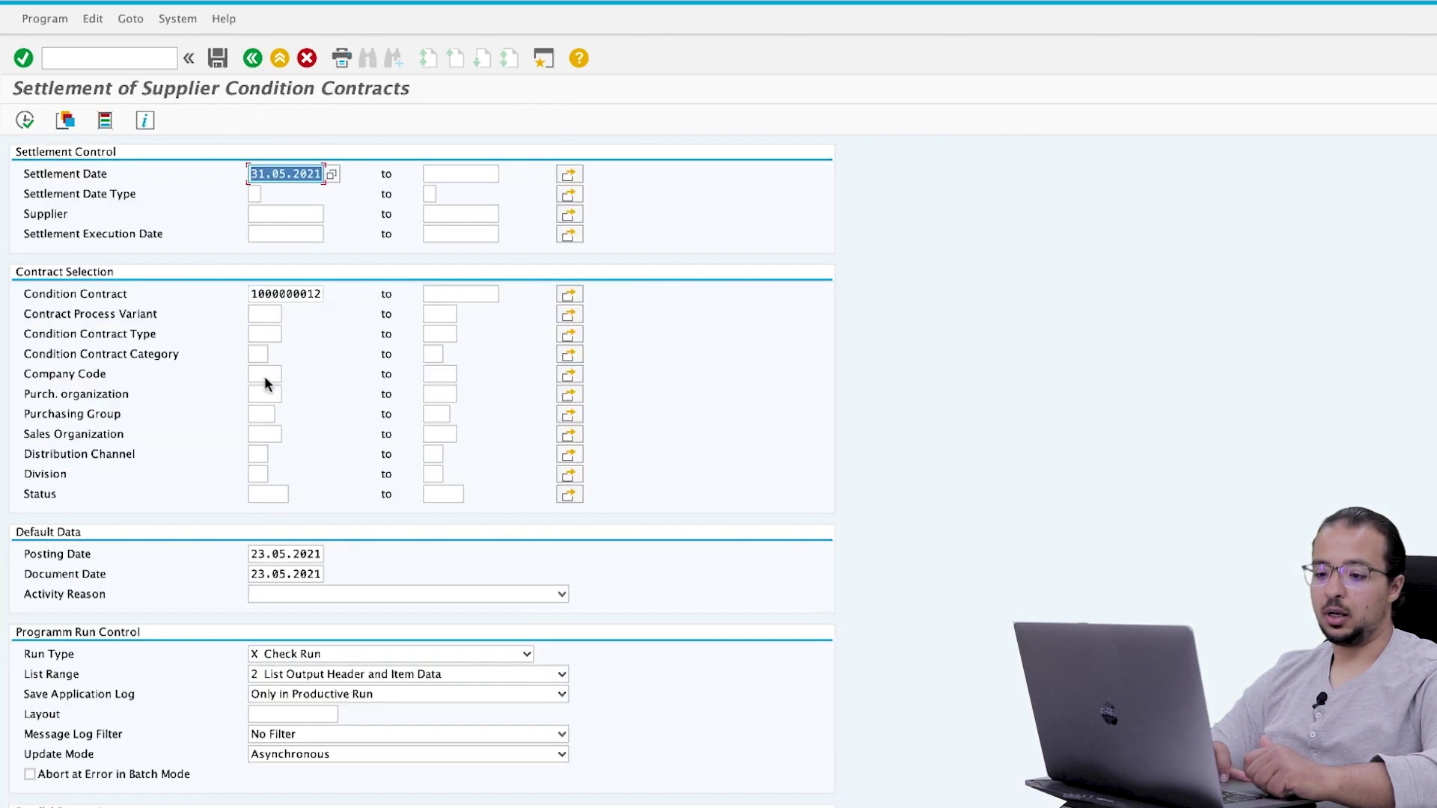
click(526, 653)
click(263, 668)
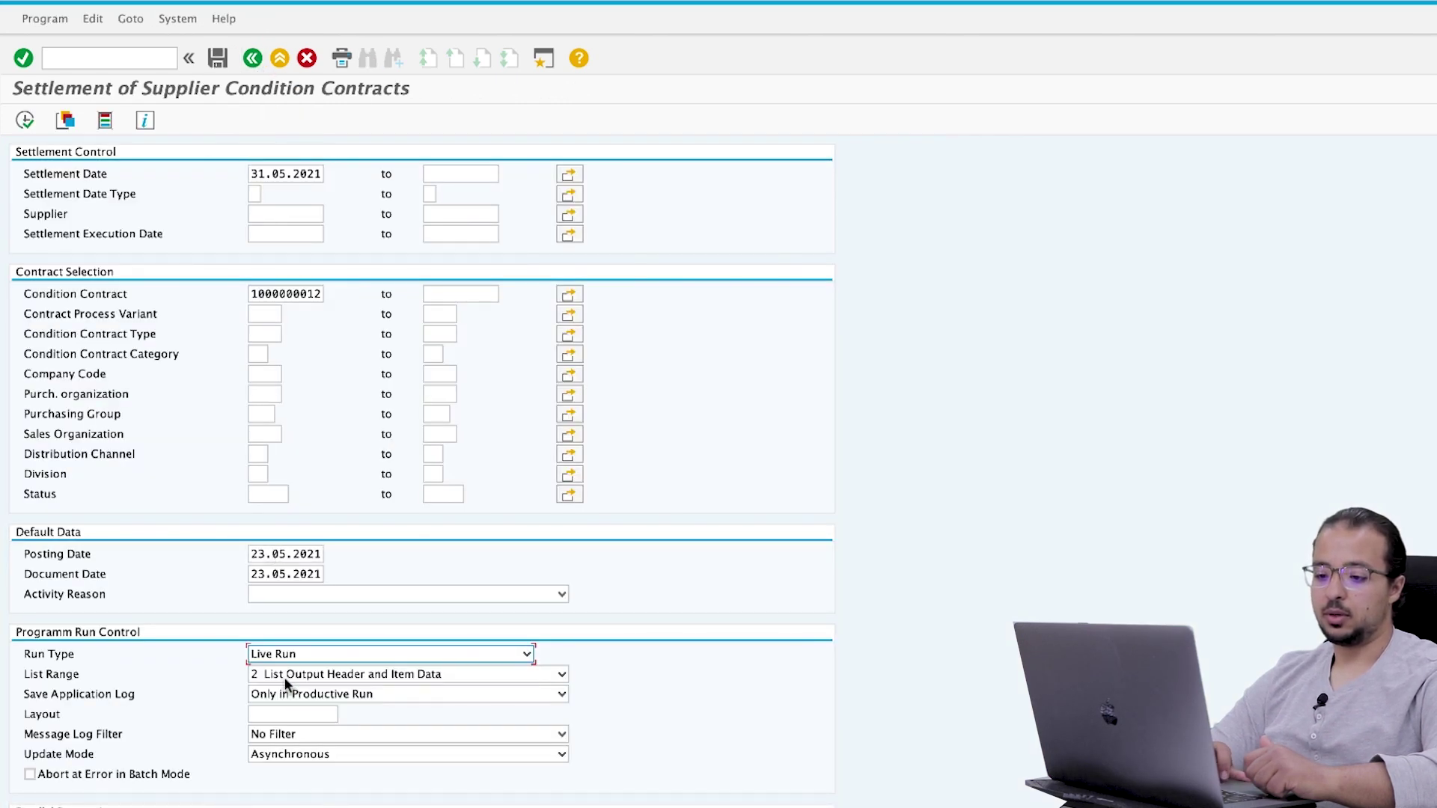
click(25, 119)
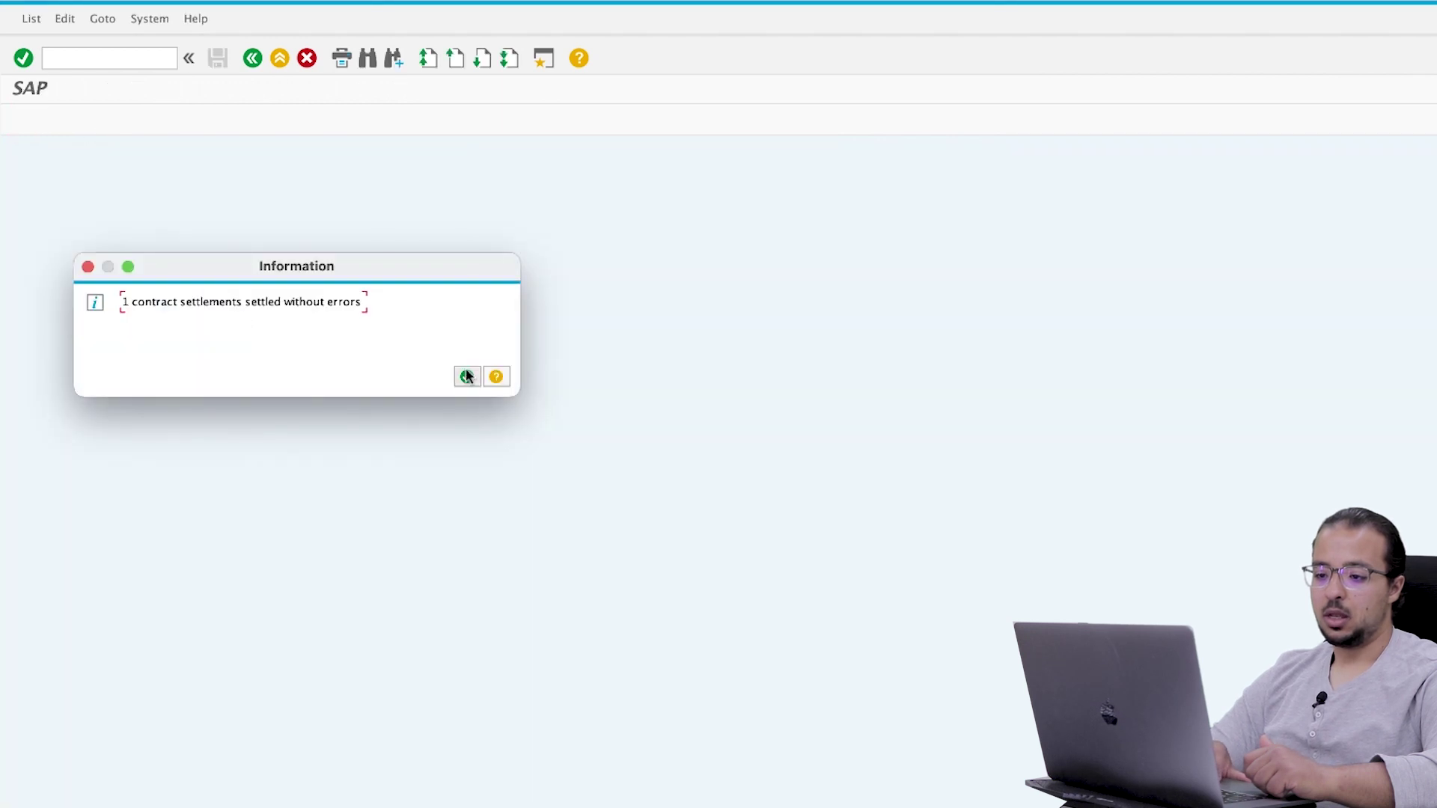
click(466, 375)
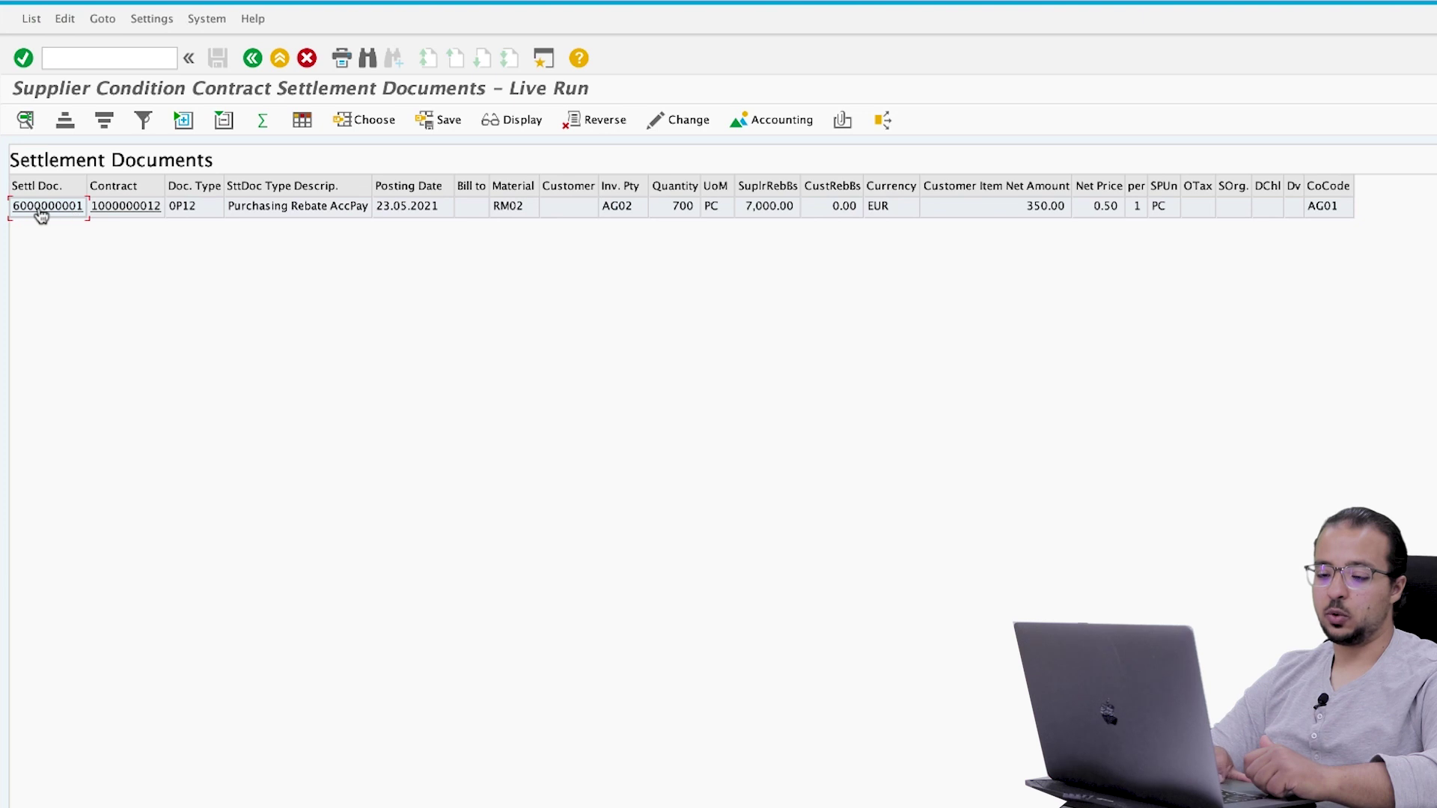
click(42, 213)
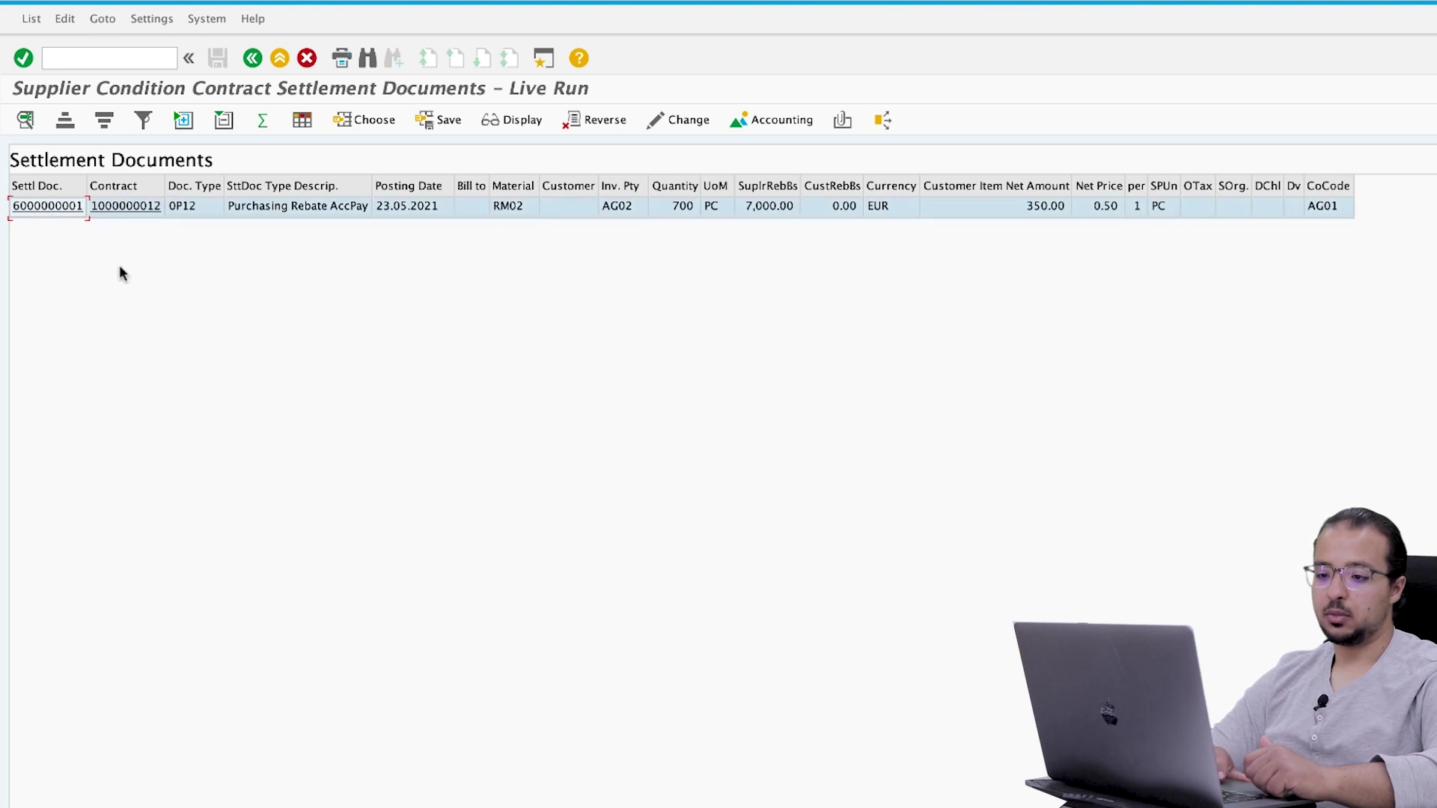
click(359, 516)
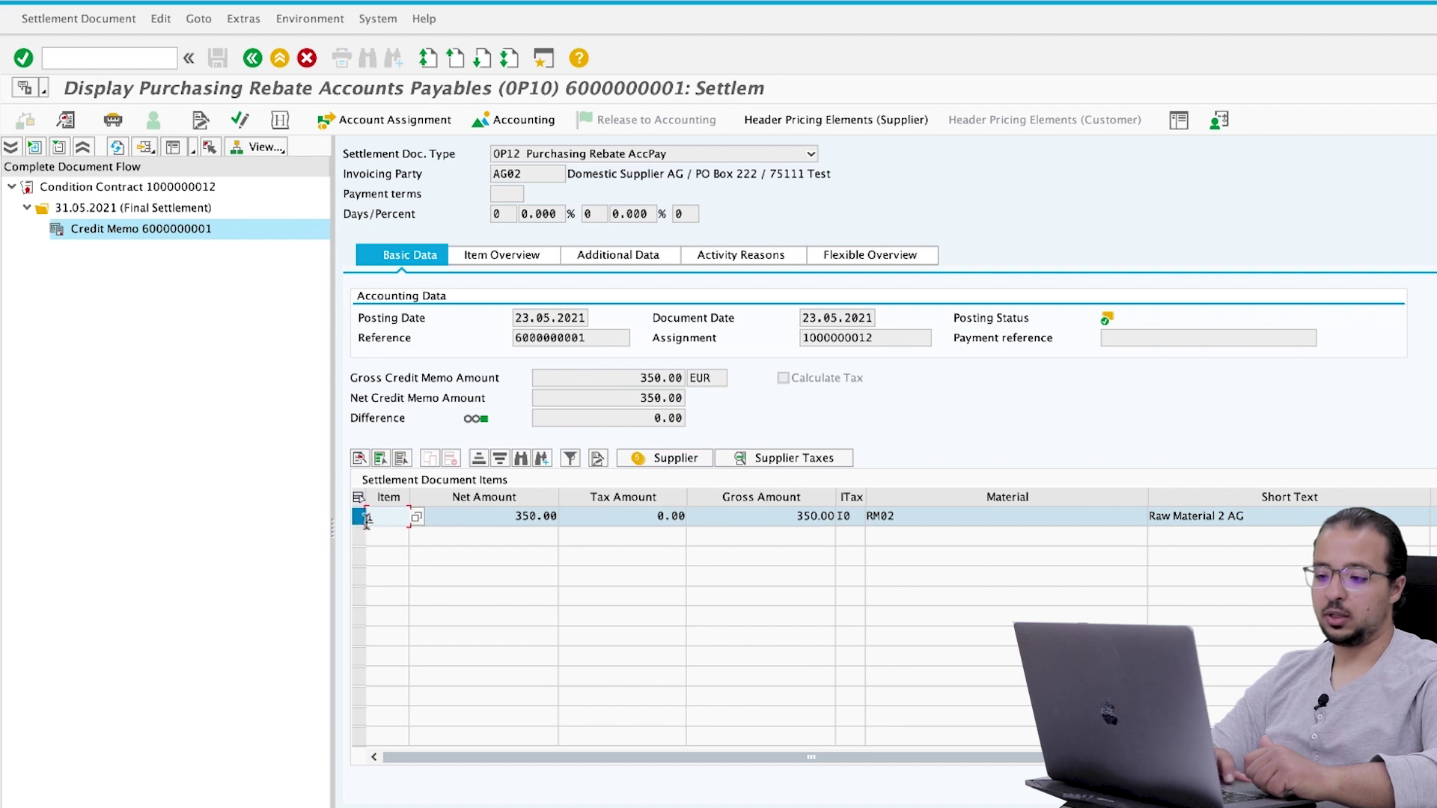
Check item 1's supplier pricing (5% of 7,000.00 EUR = 350.00 EUR), then list accounting documents
click(666, 459)
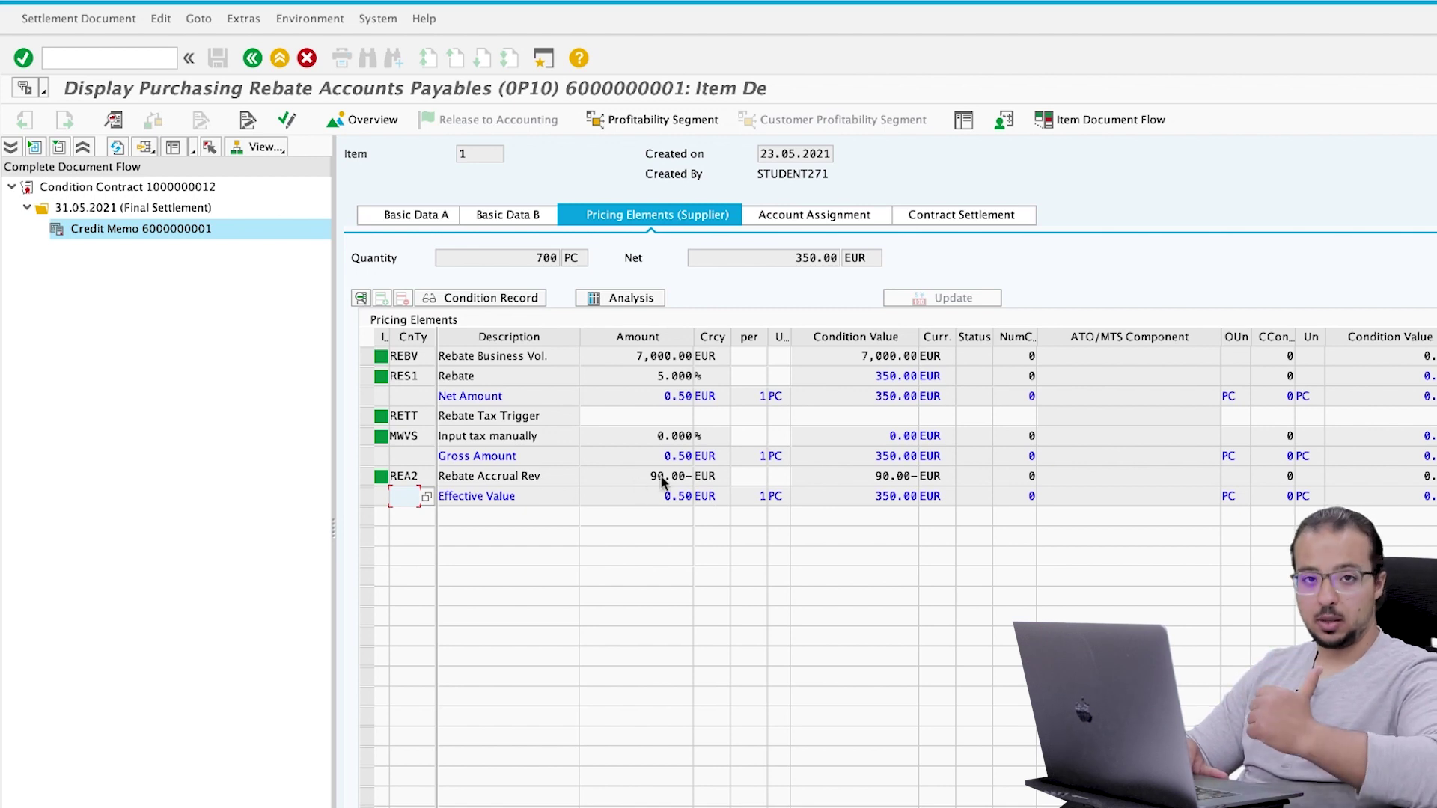
click(254, 58)
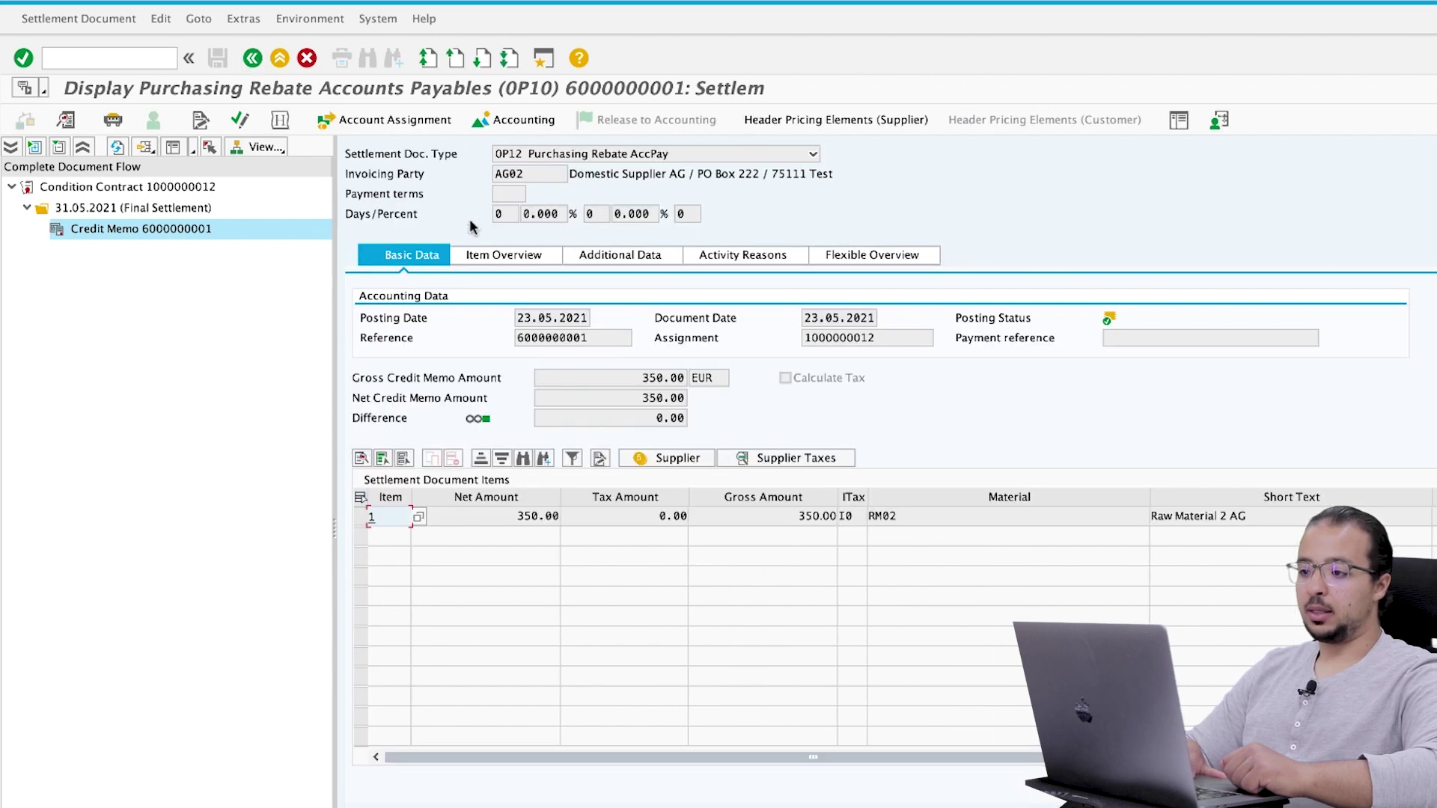
click(522, 121)
double_click(92, 95)
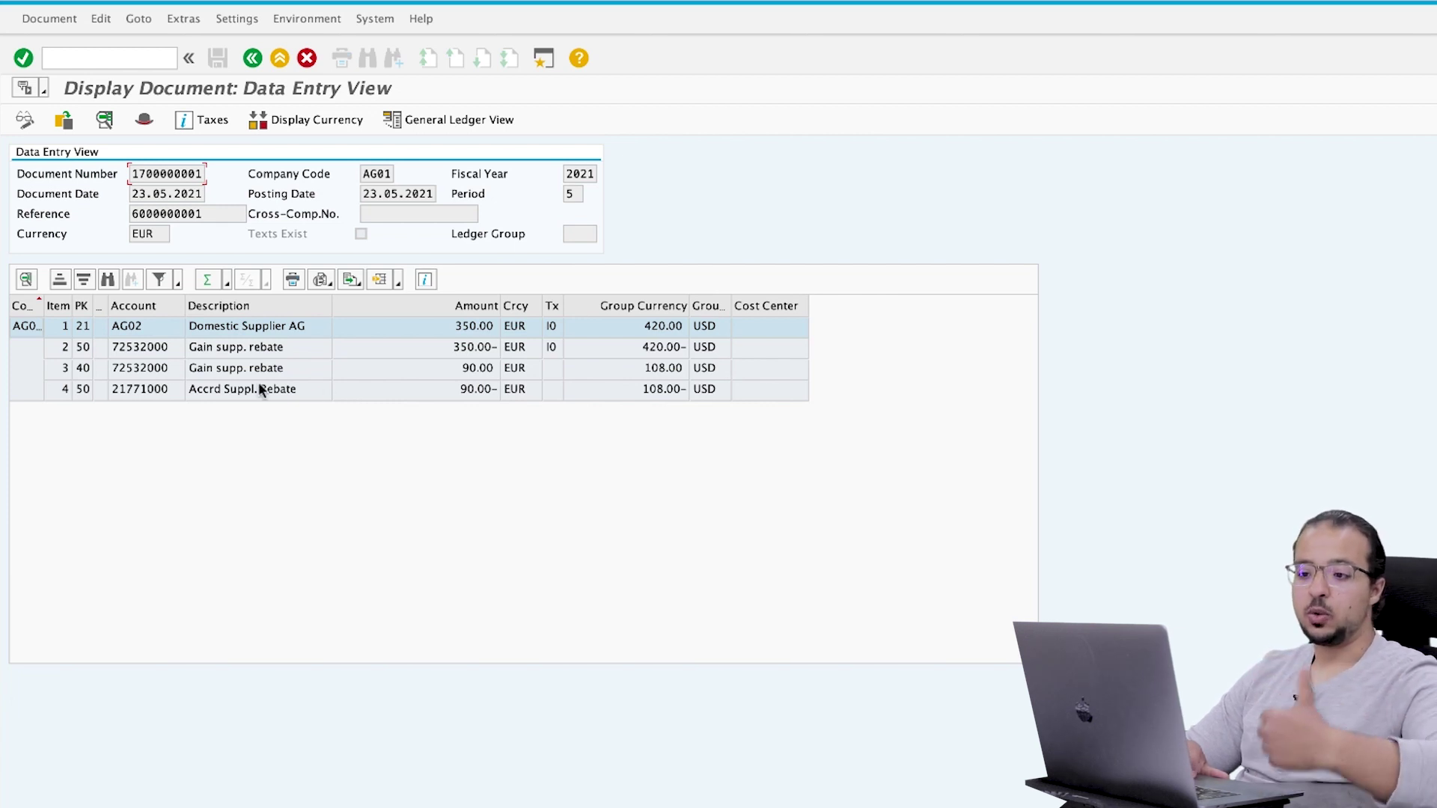
click(47, 367)
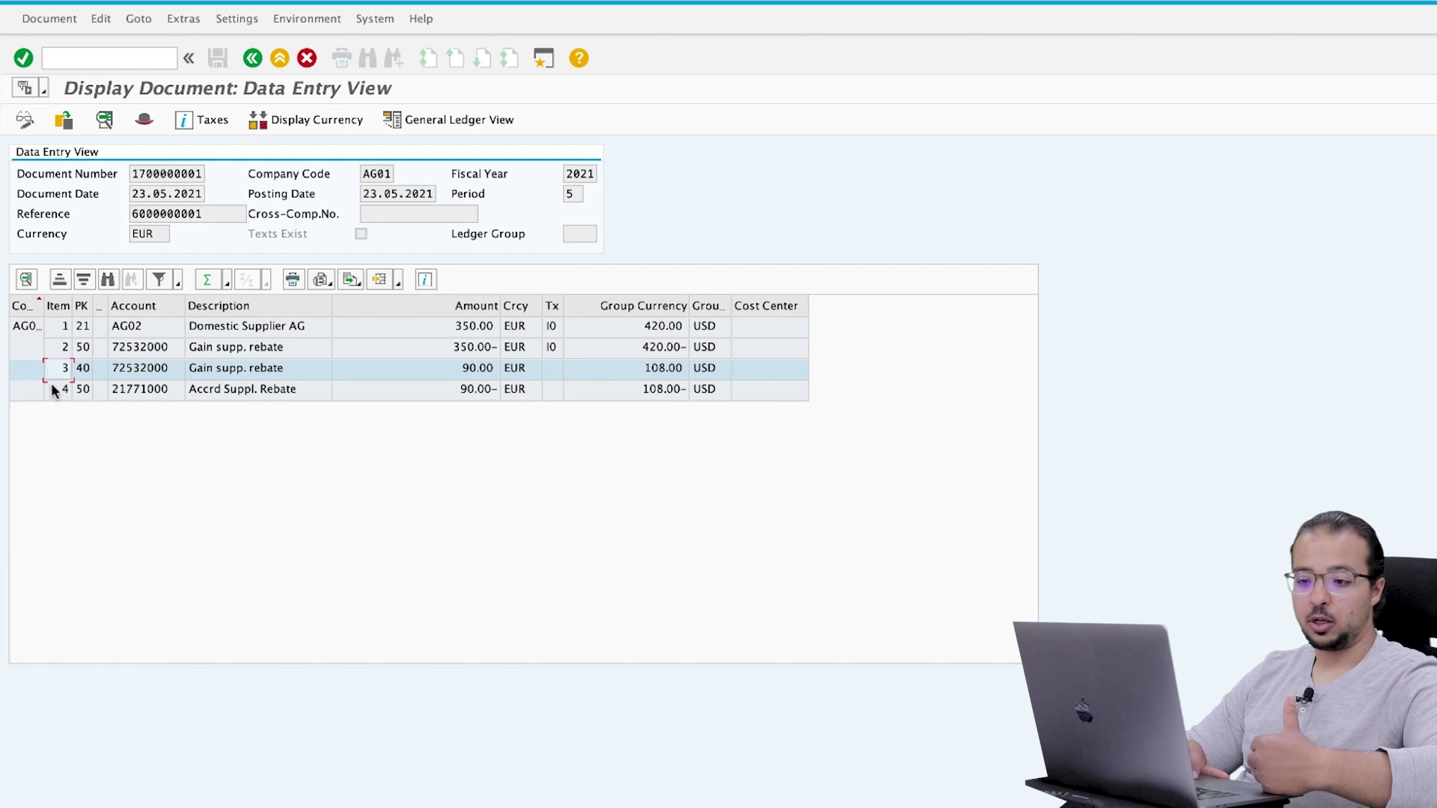
click(52, 388)
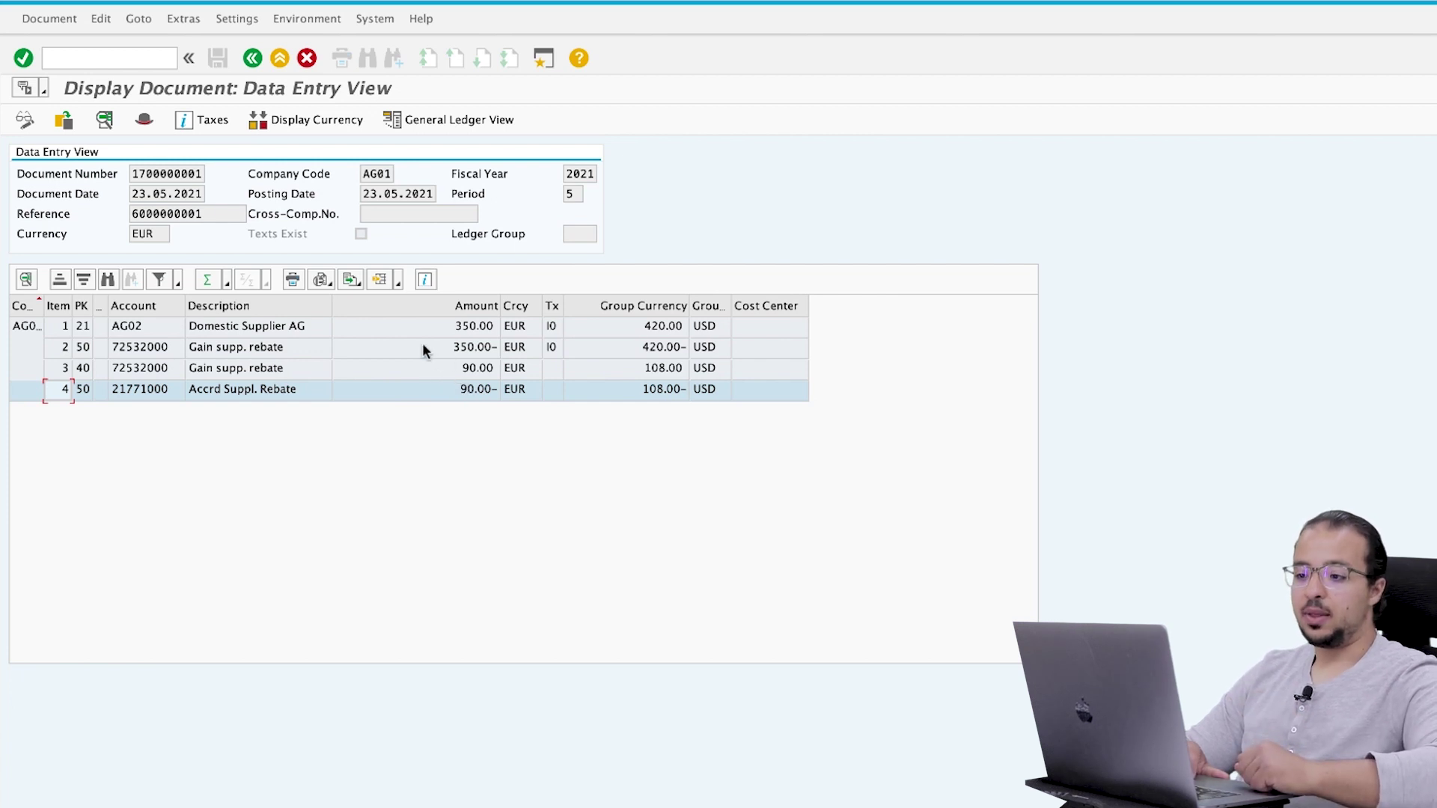
click(66, 328)
click(66, 347)
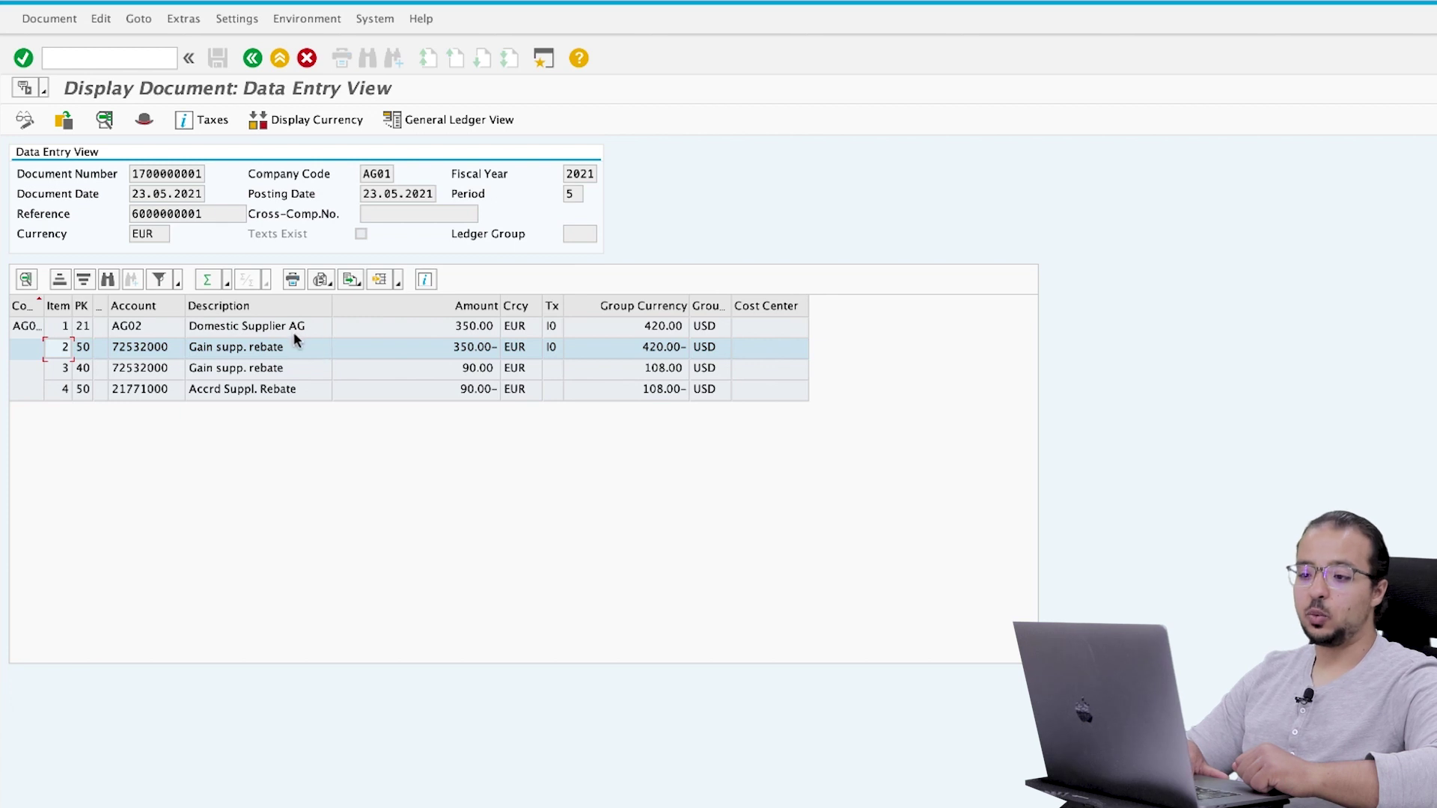
click(258, 329)
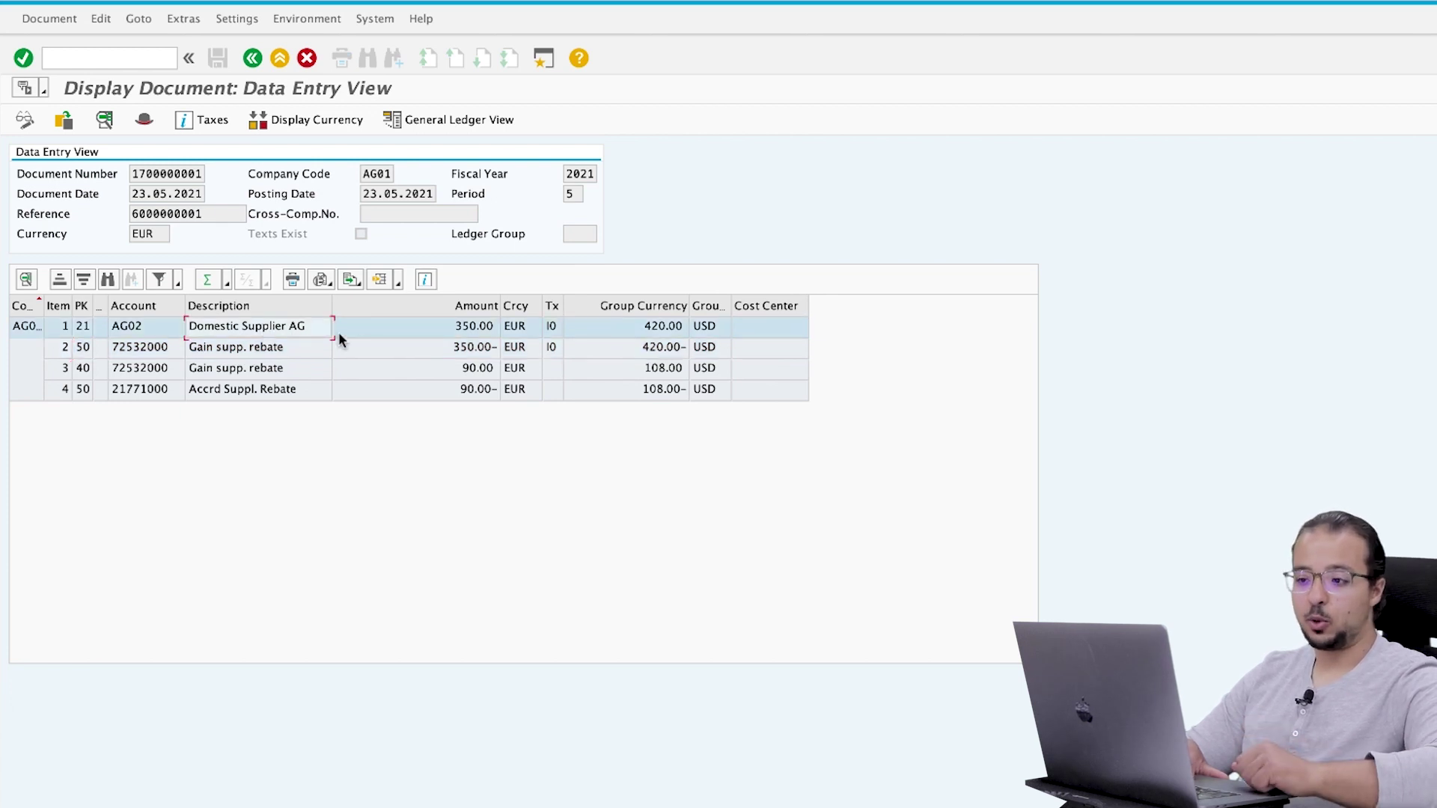